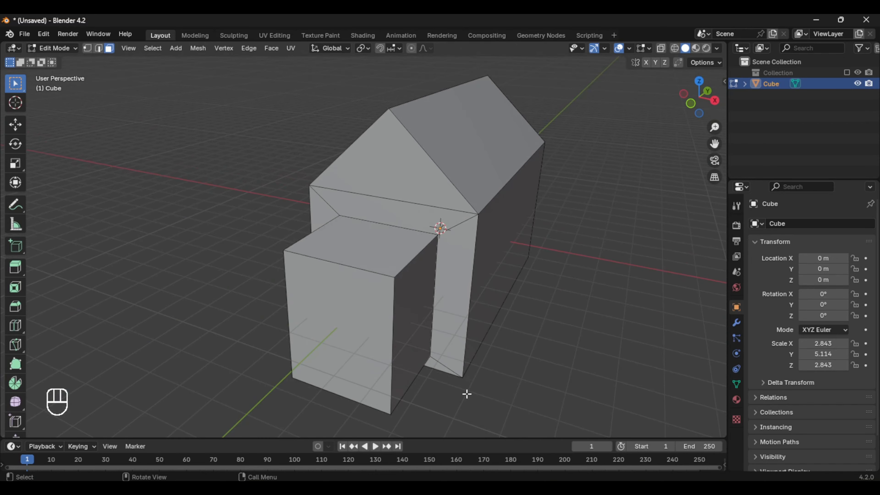
Try to collapse the front and back top edges of the porch block with Merge
{"action": "middle_click_drag", "start_coordinate": [309, 237], "coordinate": [418, 230]}
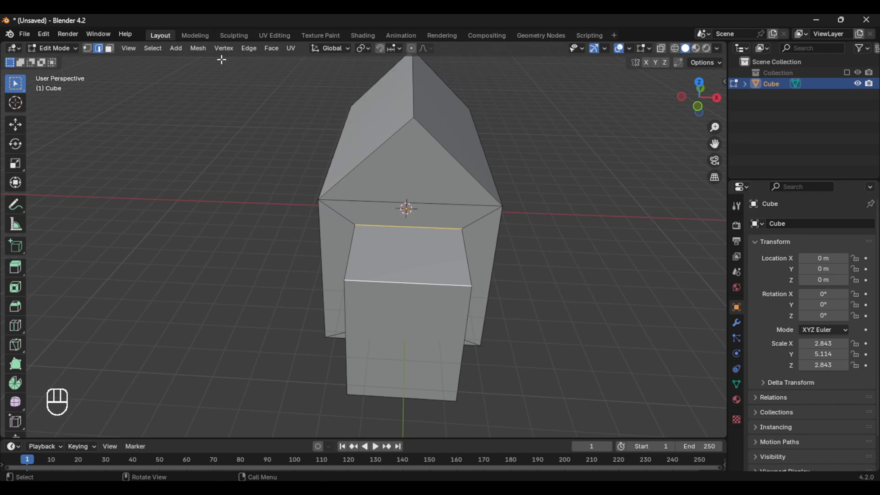
{"action": "left_click", "coordinate": [198, 49]}
{"action": "left_click", "coordinate": [312, 149]}
{"action": "key", "text": "ctrl+z"}
{"action": "key", "text": "ctrl+z"}
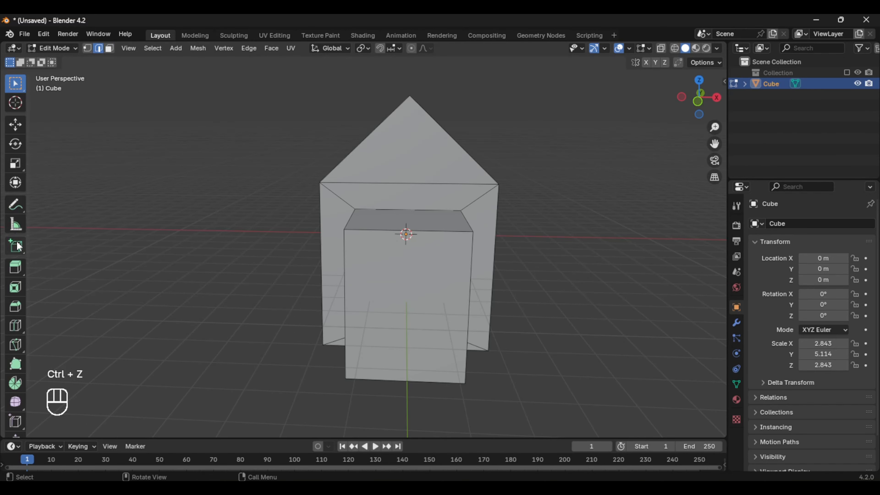
Extrude the top face of the porch block upward to add a section for its roof
{"action": "middle_click_drag", "start_coordinate": [409, 301], "coordinate": [88, 144]}
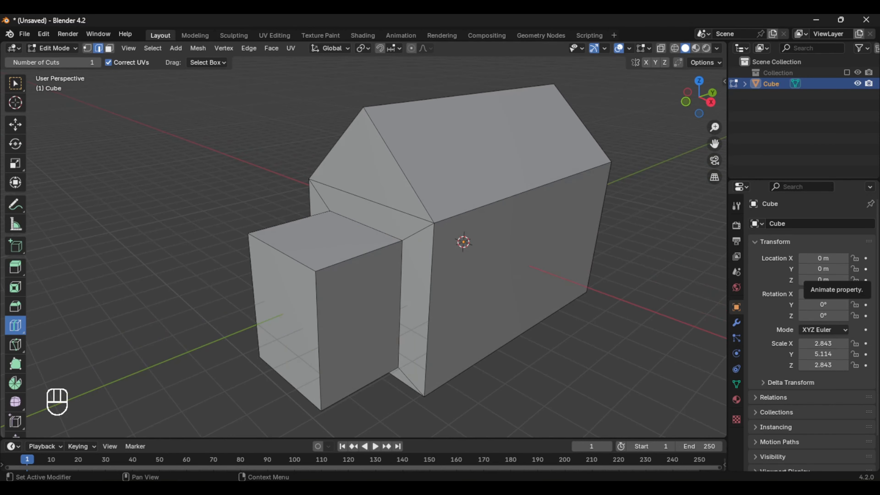
{"action": "key", "text": "w"}
{"action": "middle_click_drag", "start_coordinate": [545, 275], "coordinate": [155, 58]}
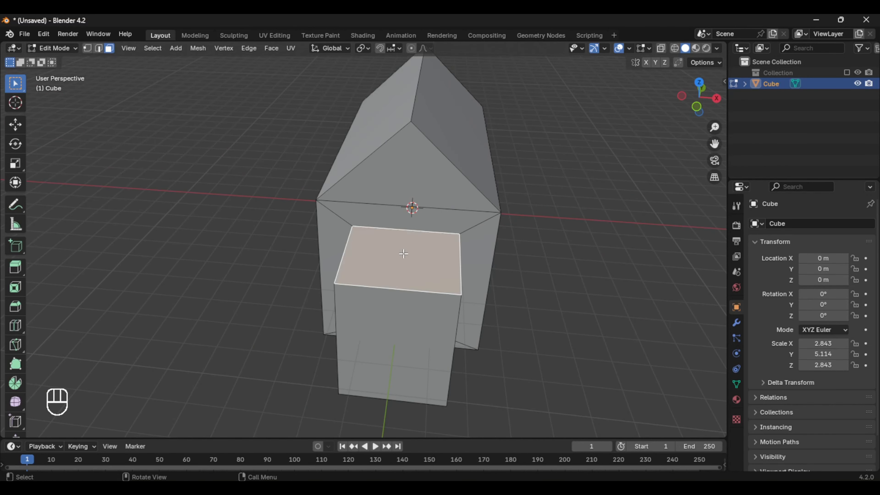
{"action": "middle_click_drag", "start_coordinate": [403, 254], "coordinate": [415, 227]}
{"action": "key", "text": "r"}
{"action": "left_click", "coordinate": [417, 225]}
{"action": "left_click", "coordinate": [421, 189]}
{"action": "middle_click_drag", "start_coordinate": [421, 188], "coordinate": [93, 62]}
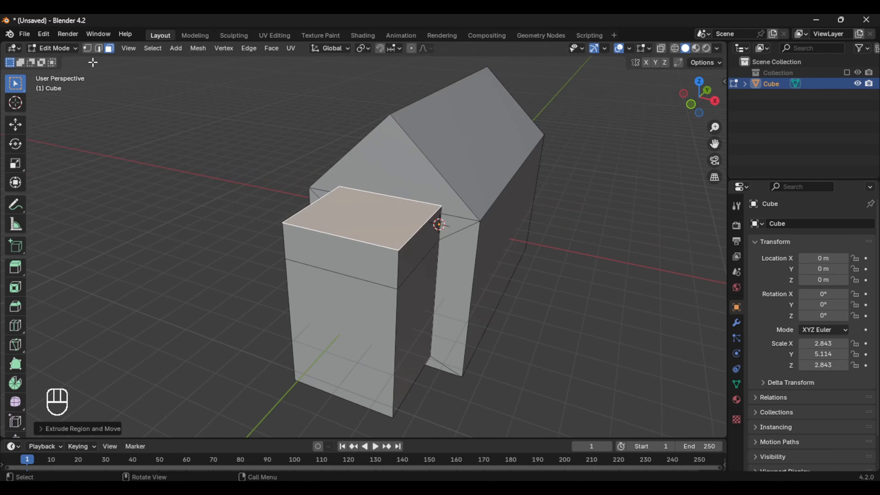
Collapse the front and back top edges of the extruded porch section with Merge to form a gabled roof
{"action": "middle_click_drag", "start_coordinate": [314, 209], "coordinate": [310, 241]}
{"action": "left_click", "coordinate": [388, 213]}
{"action": "left_click", "coordinate": [340, 275], "text": "shift"}
{"action": "middle_click_drag", "start_coordinate": [340, 275], "coordinate": [364, 277]}
{"action": "left_click", "coordinate": [198, 48]}
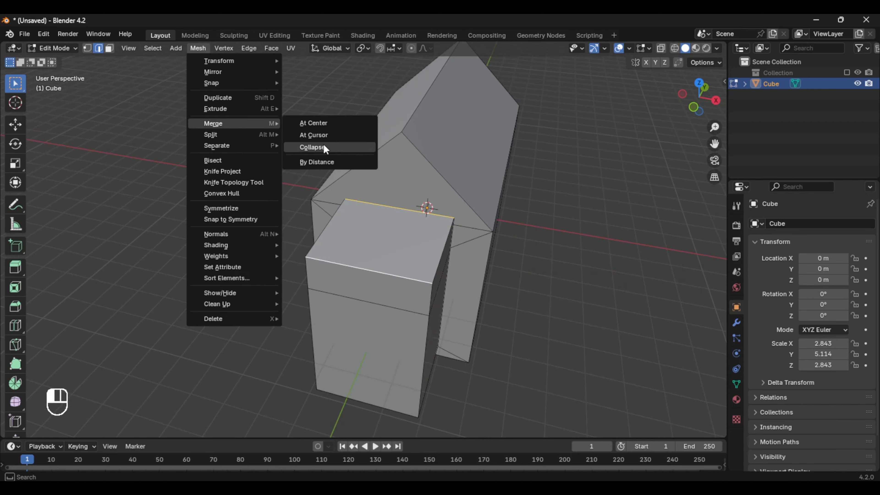
{"action": "left_click", "coordinate": [325, 148]}
Adjust the porch's width relative to the house by scaling pairs of opposite faces along X
{"action": "middle_click_drag", "start_coordinate": [329, 208], "coordinate": [410, 264]}
{"action": "left_click", "coordinate": [109, 48]}
{"action": "left_click", "coordinate": [485, 263]}
{"action": "middle_click_drag", "start_coordinate": [485, 263], "coordinate": [476, 281]}
{"action": "left_click", "coordinate": [360, 267], "text": "shift"}
{"action": "key", "text": "s"}
{"action": "key", "text": "x"}
{"action": "left_click", "coordinate": [514, 286]}
{"action": "middle_click_drag", "start_coordinate": [589, 322], "coordinate": [454, 308]}
{"action": "left_click", "coordinate": [417, 287]}
{"action": "left_click", "coordinate": [394, 288], "text": "shift"}
{"action": "key", "text": "s"}
{"action": "key", "text": "x"}
{"action": "left_click", "coordinate": [474, 314]}
Try to raise the two porch roof faces about 0.43 m along Z
{"action": "left_click", "coordinate": [405, 236]}
{"action": "left_click", "coordinate": [384, 251], "text": "shift"}
{"action": "key", "text": "g"}
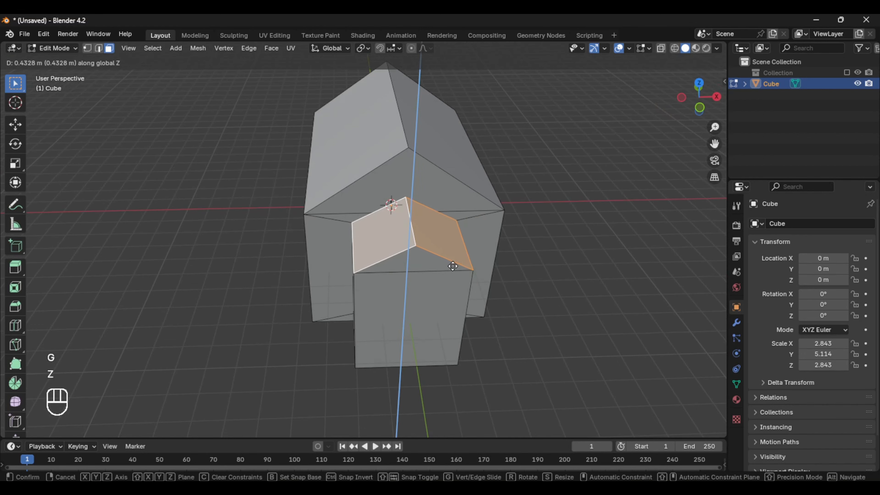
{"action": "left_click", "coordinate": [452, 269]}
{"action": "key", "text": "ctrl+z"}
{"action": "left_click", "coordinate": [616, 298]}
{"action": "middle_click_drag", "start_coordinate": [620, 299], "coordinate": [537, 324]}
{"action": "scroll", "coordinate": [536, 324], "scroll_direction": "down", "scroll_amount": 4}
{"action": "middle_click_drag", "start_coordinate": [388, 281], "coordinate": [440, 249]}
{"action": "scroll", "coordinate": [410, 242], "scroll_direction": "up", "scroll_amount": 4}
{"action": "left_click", "coordinate": [436, 218]}
{"action": "key", "text": "ctrl+z"}
Switch the house to Object Mode and enable Cavity in the viewport shading options
{"action": "middle_click_drag", "start_coordinate": [634, 302], "coordinate": [571, 324]}
{"action": "left_click", "coordinate": [571, 324]}
{"action": "scroll", "coordinate": [568, 323], "scroll_direction": "down", "scroll_amount": 4}
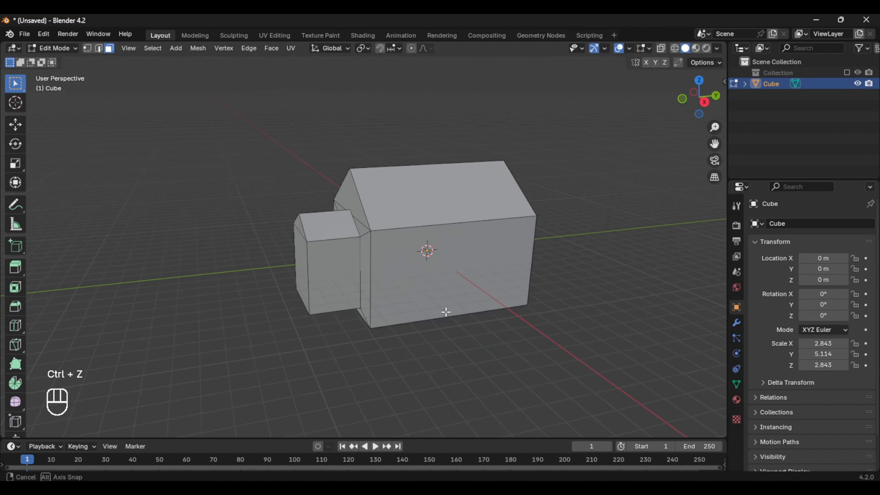
{"action": "key", "text": "Tab"}
{"action": "mouse_move", "coordinate": [447, 310]}
{"action": "middle_mouse_down"}
{"action": "mouse_move", "coordinate": [520, 315]}
{"action": "mouse_move", "coordinate": [524, 278]}
{"action": "mouse_move", "coordinate": [481, 269]}
{"action": "mouse_move", "coordinate": [490, 265]}
{"action": "mouse_move", "coordinate": [587, 269]}
{"action": "mouse_move", "coordinate": [613, 282]}
{"action": "middle_mouse_up"}
{"action": "left_click", "coordinate": [716, 49]}
{"action": "left_click", "coordinate": [654, 323]}
{"action": "left_click", "coordinate": [522, 320]}
{"action": "scroll", "coordinate": [513, 270], "scroll_direction": "up", "scroll_amount": 3}
{"action": "middle_click_drag", "start_coordinate": [489, 250], "coordinate": [484, 282], "text": "shift"}
{"action": "left_click", "coordinate": [450, 257]}
{"action": "middle_click_drag", "start_coordinate": [427, 221], "coordinate": [477, 194]}
{"action": "middle_click_drag", "start_coordinate": [478, 194], "coordinate": [370, 217], "text": "shift"}
{"action": "scroll", "coordinate": [372, 218], "scroll_direction": "down", "scroll_amount": 5}
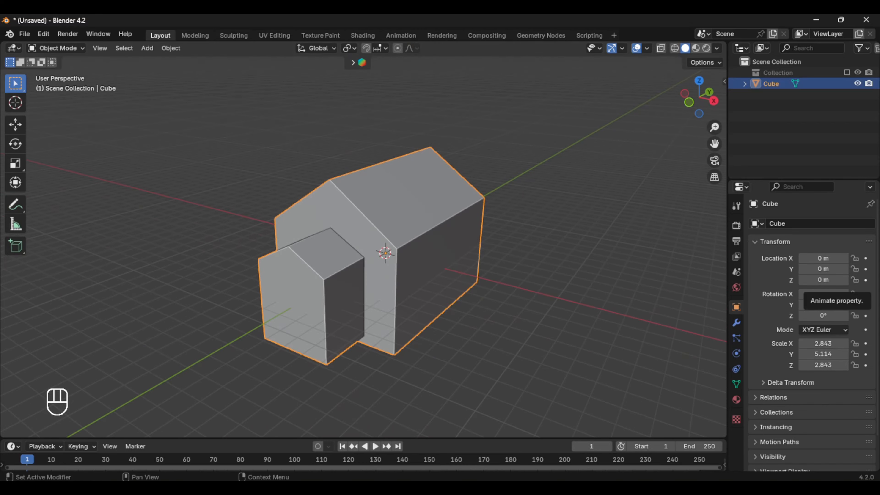
Return to editing the house mesh and raise the main roof about 2.4 m along Z
{"action": "key", "text": "ctrl+z"}
{"action": "key", "text": "ctrl+z"}
{"action": "middle_click_drag", "start_coordinate": [526, 296], "coordinate": [400, 295]}
{"action": "key", "text": "g"}
{"action": "key", "text": "z"}
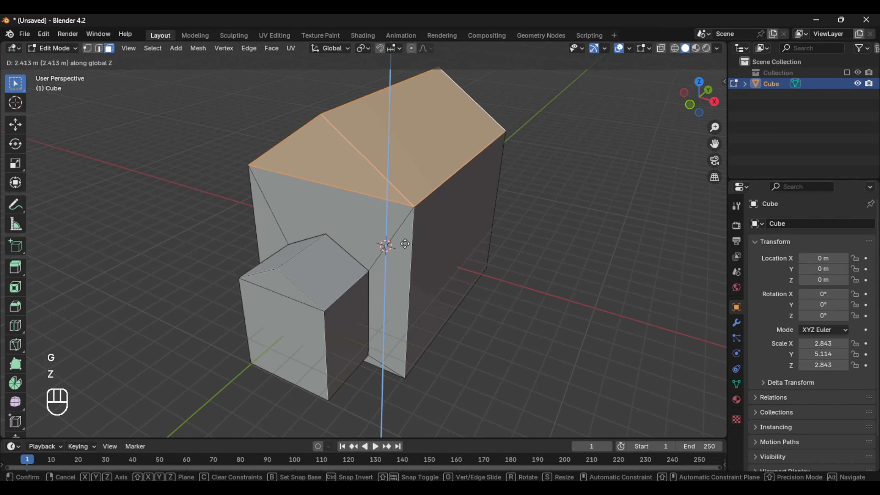
{"action": "left_click", "coordinate": [405, 236]}
{"action": "left_click", "coordinate": [573, 295]}
{"action": "middle_click_drag", "start_coordinate": [573, 295], "coordinate": [549, 314]}
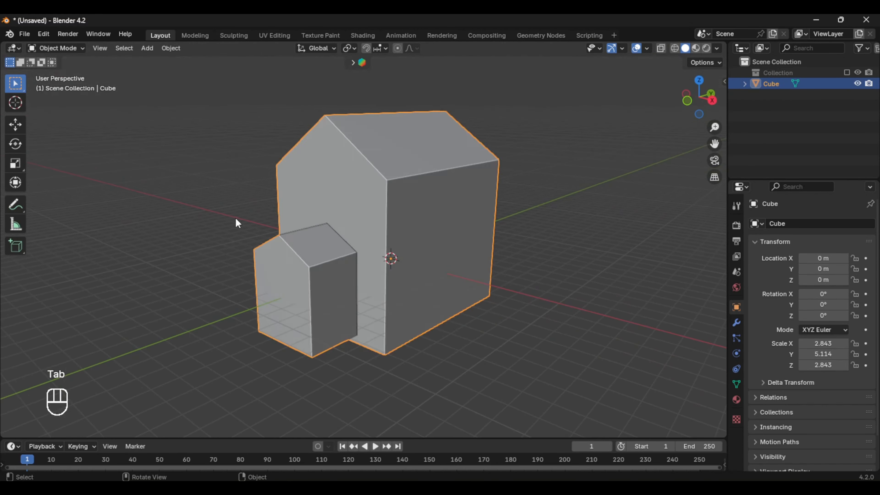
Add a cube in Object Mode and move it up along Z to about 9.42 m, above the main roof
{"action": "key", "text": "shift+a"}
{"action": "left_click", "coordinate": [212, 157]}
{"action": "key", "text": "g"}
{"action": "key", "text": "z"}
{"action": "left_click", "coordinate": [450, 188]}
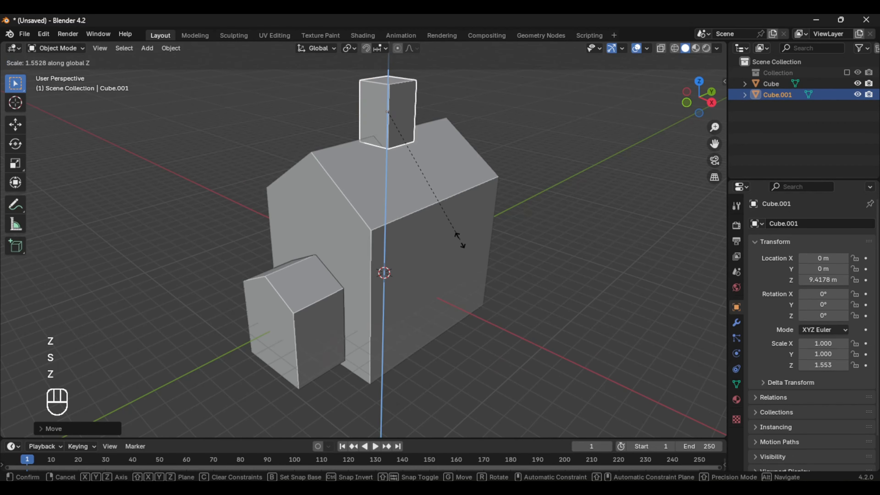
Scale the new cube to about 1.19 in X and 1.41 in Z
{"action": "left_click", "coordinate": [464, 237]}
{"action": "middle_click_drag", "start_coordinate": [464, 237], "coordinate": [388, 141]}
{"action": "left_click", "coordinate": [550, 227]}
{"action": "key", "text": "s"}
{"action": "key", "text": "z"}
{"action": "left_click", "coordinate": [490, 175]}
Move the cube to about -6.31 m in Y and lower it into the front gable wall above the porch
{"action": "key", "text": "y"}
{"action": "left_click", "coordinate": [362, 181]}
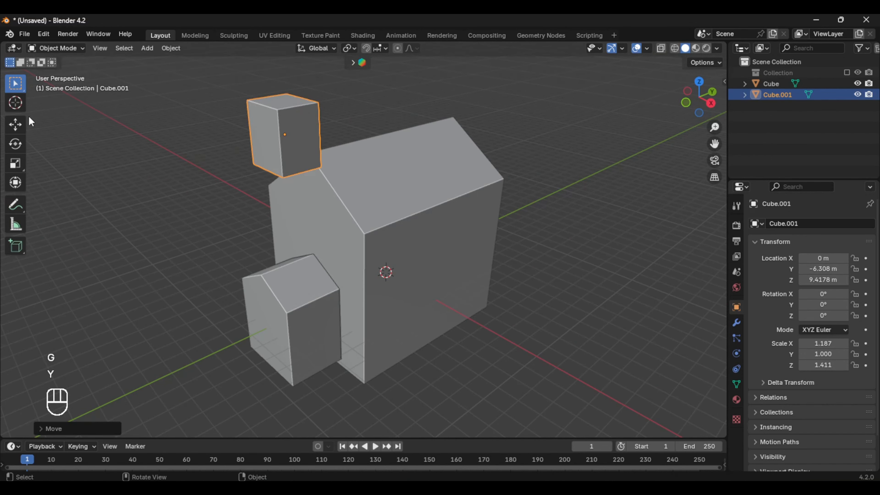
{"action": "left_click", "coordinate": [15, 124]}
{"action": "left_click_drag", "start_coordinate": [292, 96], "coordinate": [337, 196]}
{"action": "middle_click_drag", "start_coordinate": [338, 196], "coordinate": [550, 183]}
{"action": "left_click_drag", "start_coordinate": [415, 153], "coordinate": [411, 173]}
{"action": "mouse_move", "coordinate": [411, 173]}
{"action": "middle_mouse_down"}
{"action": "mouse_move", "coordinate": [477, 215]}
{"action": "mouse_move", "coordinate": [265, 174]}
{"action": "mouse_move", "coordinate": [399, 166]}
{"action": "middle_mouse_up"}
Cut a window recess above the porch by applying a Boolean Difference modifier to the house with the small cube
{"action": "left_click", "coordinate": [736, 322]}
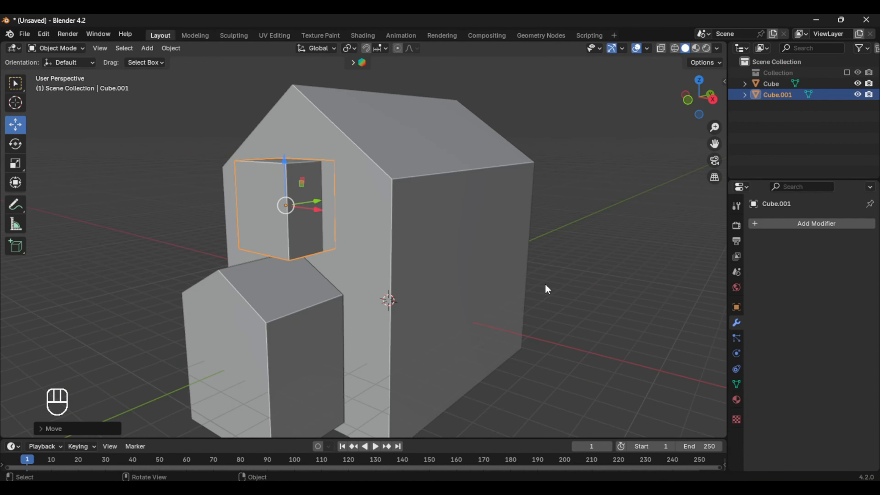
{"action": "scroll", "coordinate": [545, 283], "scroll_direction": "down", "scroll_amount": 4}
{"action": "left_click", "coordinate": [736, 307]}
{"action": "scroll", "coordinate": [526, 302], "scroll_direction": "up", "scroll_amount": 3}
{"action": "middle_click_drag", "start_coordinate": [526, 302], "coordinate": [506, 303]}
{"action": "middle_click_drag", "start_coordinate": [506, 302], "coordinate": [565, 277], "text": "shift"}
{"action": "left_click", "coordinate": [568, 298]}
{"action": "left_click", "coordinate": [736, 323]}
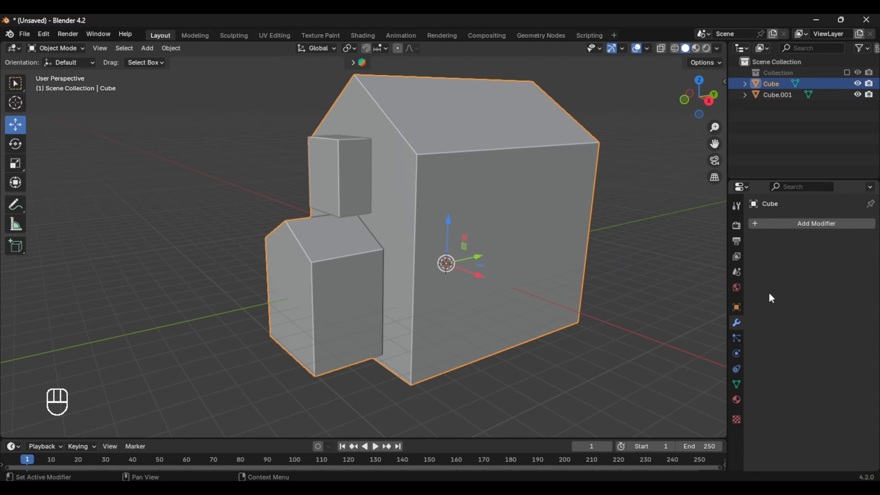
{"action": "left_click", "coordinate": [816, 223]}
{"action": "mouse_move", "coordinate": [707, 264]}
{"action": "left_click", "coordinate": [658, 281]}
Pull the cube out of the gable and lower it so it overlaps the porch's side wall, aligning it in the right view
{"action": "middle_click_drag", "start_coordinate": [294, 212], "coordinate": [276, 227]}
{"action": "left_click_drag", "start_coordinate": [291, 179], "coordinate": [372, 173]}
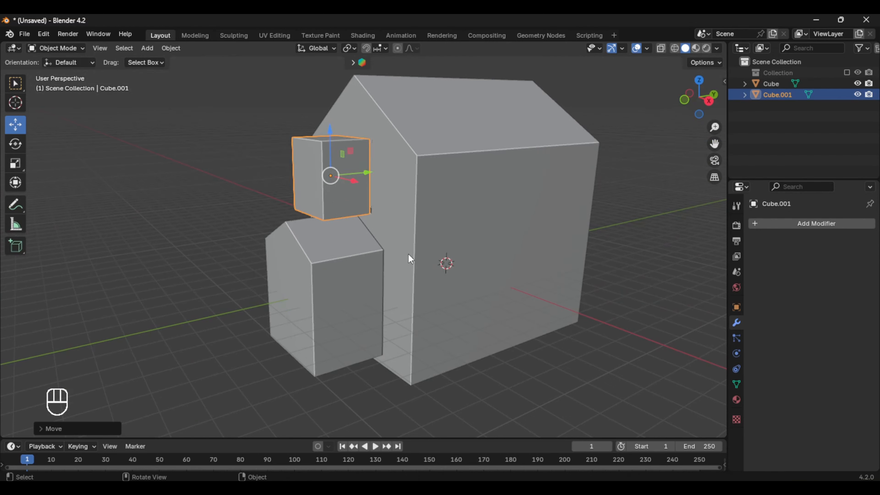
{"action": "middle_click_drag", "start_coordinate": [408, 253], "coordinate": [379, 277]}
{"action": "left_click_drag", "start_coordinate": [324, 143], "coordinate": [323, 284]}
{"action": "key", "text": "KP_3"}
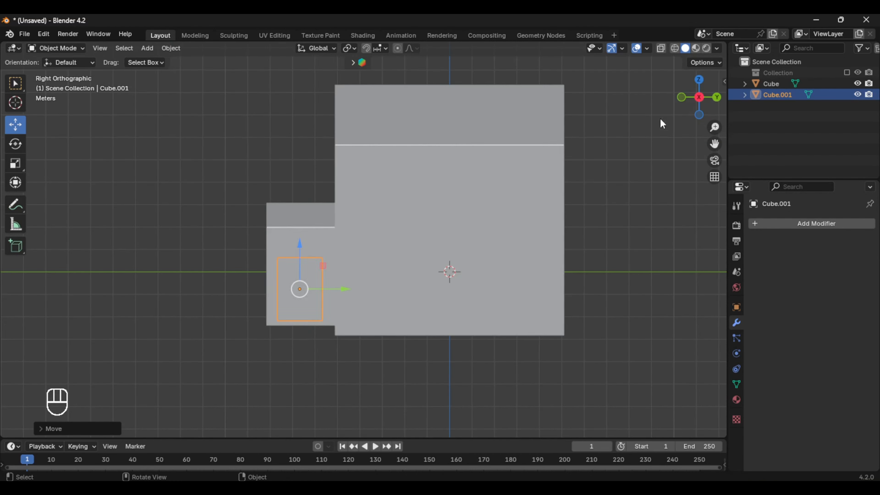
{"action": "left_click_drag", "start_coordinate": [348, 277], "coordinate": [348, 277]}
{"action": "middle_click_drag", "start_coordinate": [149, 289], "coordinate": [359, 294]}
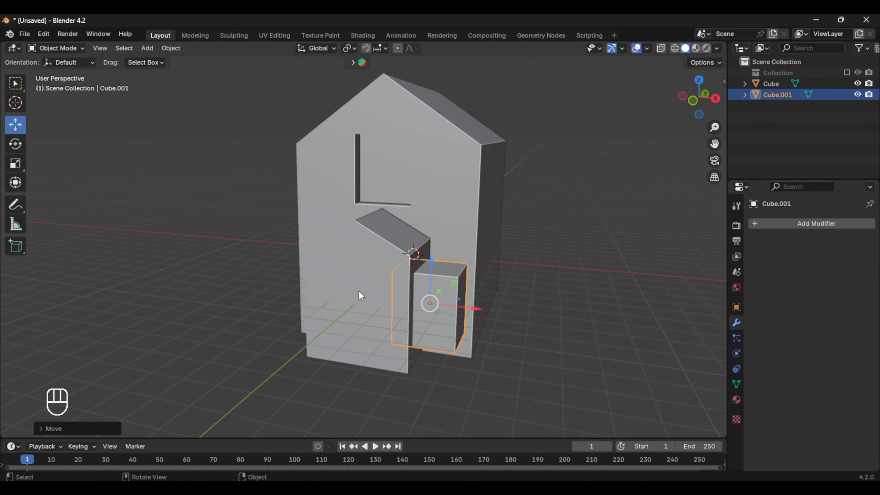
Cut a window recess in the porch's side wall by applying a Boolean Difference modifier to the house with the cube
{"action": "left_click", "coordinate": [359, 293]}
{"action": "left_click", "coordinate": [794, 223]}
{"action": "mouse_move", "coordinate": [738, 224]}
{"action": "left_click", "coordinate": [641, 246]}
{"action": "left_click", "coordinate": [438, 323]}
{"action": "left_click", "coordinate": [366, 308]}
{"action": "left_click", "coordinate": [854, 285]}
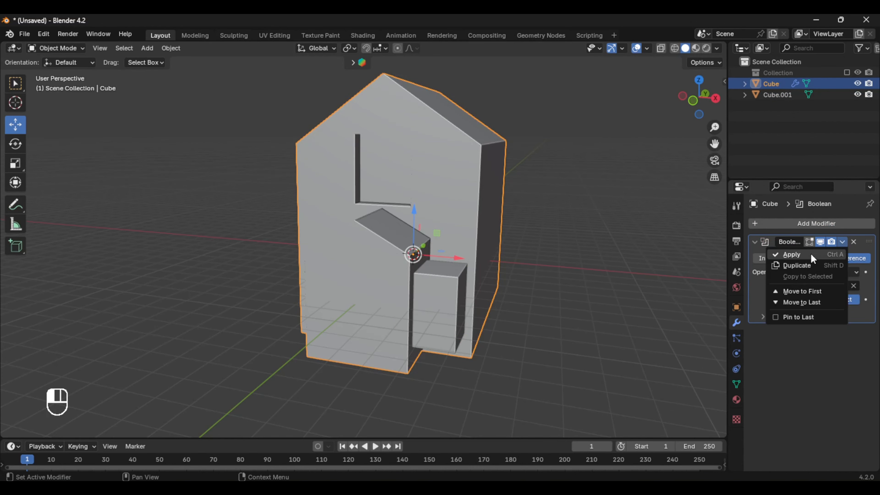
{"action": "left_click", "coordinate": [811, 254]}
Select the cutter cube and pull it outward along X from the porch's side wall
{"action": "middle_click_drag", "start_coordinate": [492, 298], "coordinate": [454, 308]}
{"action": "left_click", "coordinate": [433, 319]}
{"action": "left_click_drag", "start_coordinate": [443, 321], "coordinate": [512, 332]}
{"action": "middle_click_drag", "start_coordinate": [582, 346], "coordinate": [509, 350]}
Try to place the cube at the rear end of the house's long side wall at a different height
{"action": "left_click_drag", "start_coordinate": [320, 320], "coordinate": [593, 319]}
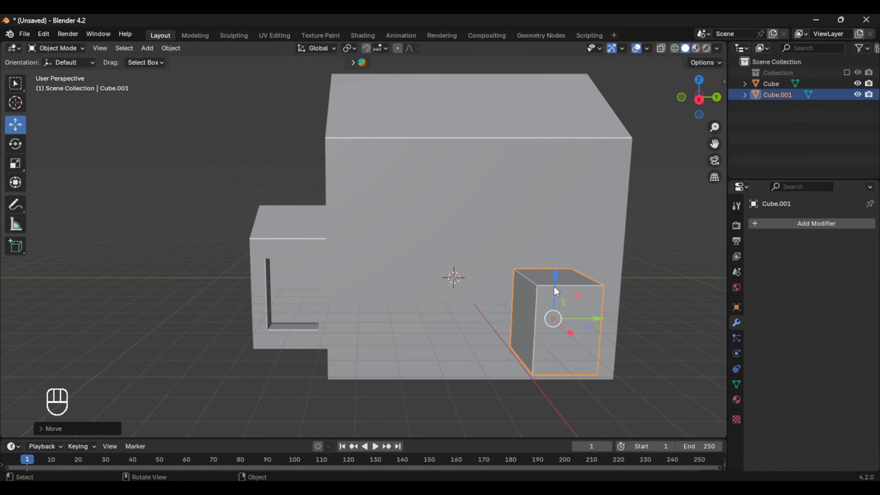
{"action": "middle_click_drag", "start_coordinate": [556, 292], "coordinate": [616, 331]}
{"action": "middle_click_drag", "start_coordinate": [547, 281], "coordinate": [614, 274]}
{"action": "left_click_drag", "start_coordinate": [611, 239], "coordinate": [596, 237]}
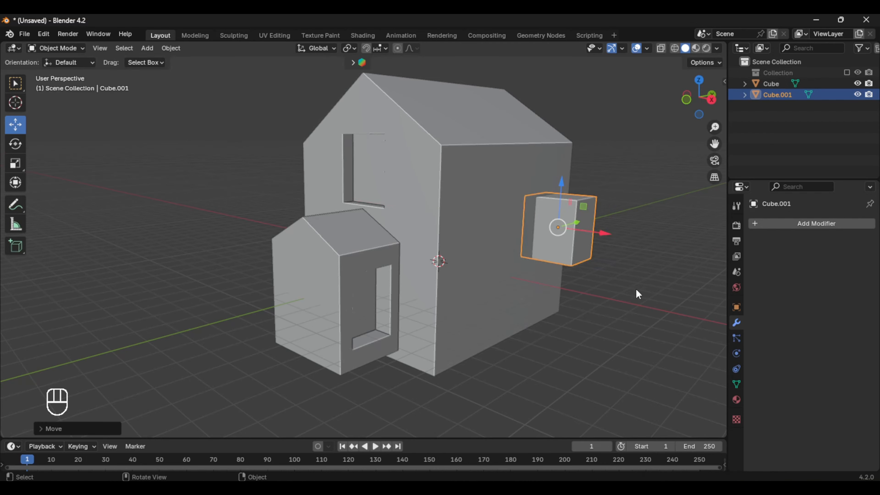
{"action": "middle_click_drag", "start_coordinate": [637, 294], "coordinate": [575, 186]}
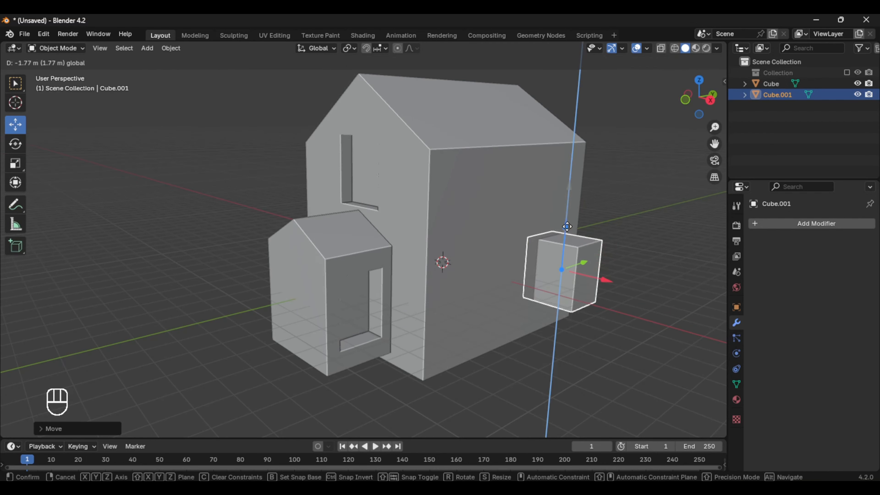
{"action": "left_click_drag", "start_coordinate": [567, 226], "coordinate": [567, 229]}
{"action": "key", "text": "ctrl+z"}
{"action": "key", "text": "ctrl+z"}
{"action": "key", "text": "ctrl+z"}
{"action": "key", "text": "ctrl+z"}
{"action": "key", "text": "ctrl+z"}
Move the cube along Y to the lower rear end of the house's long side wall
{"action": "middle_click_drag", "start_coordinate": [638, 274], "coordinate": [585, 280]}
{"action": "left_click_drag", "start_coordinate": [376, 331], "coordinate": [603, 341]}
{"action": "middle_click_drag", "start_coordinate": [603, 336], "coordinate": [653, 329]}
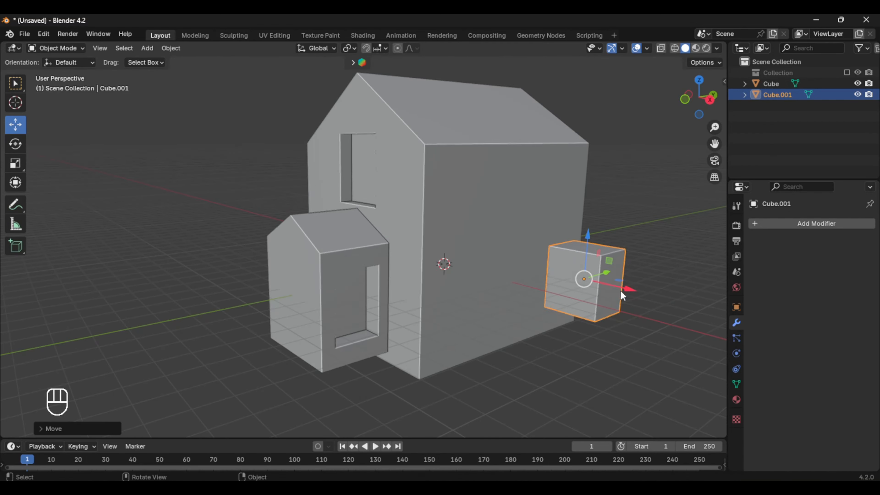
{"action": "left_click", "coordinate": [786, 228]}
{"action": "left_click", "coordinate": [653, 248]}
{"action": "left_click", "coordinate": [854, 285]}
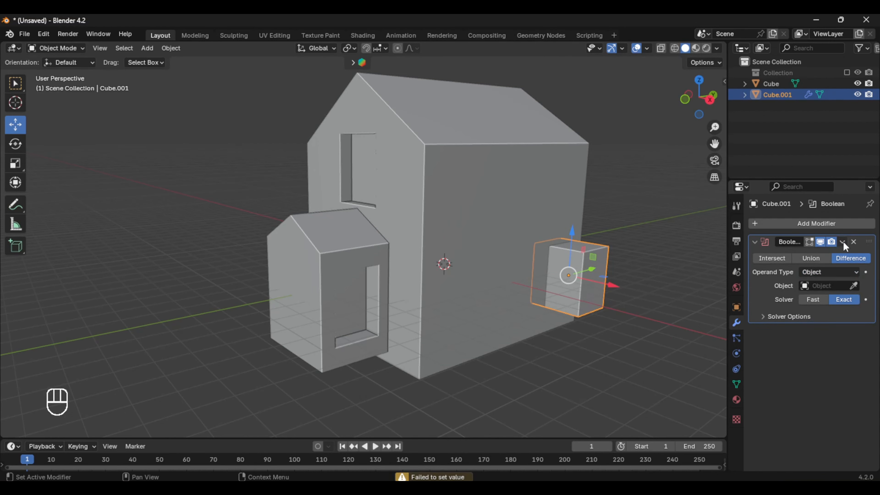
{"action": "left_click", "coordinate": [853, 242]}
Cut a window recess in the long side wall's lower rear by applying a Boolean Difference modifier to the house with the cube
{"action": "left_click", "coordinate": [547, 208]}
{"action": "left_click", "coordinate": [787, 227]}
{"action": "left_click", "coordinate": [655, 247]}
{"action": "left_click", "coordinate": [854, 286]}
{"action": "left_click", "coordinate": [821, 256]}
Try to raise the cube above the new side recess and stretch it along Z
{"action": "left_click", "coordinate": [585, 285]}
{"action": "middle_click_drag", "start_coordinate": [639, 319], "coordinate": [590, 322]}
{"action": "left_click_drag", "start_coordinate": [575, 280], "coordinate": [576, 169]}
{"action": "middle_click_drag", "start_coordinate": [493, 272], "coordinate": [517, 282]}
{"action": "key", "text": "s"}
{"action": "key", "text": "z"}
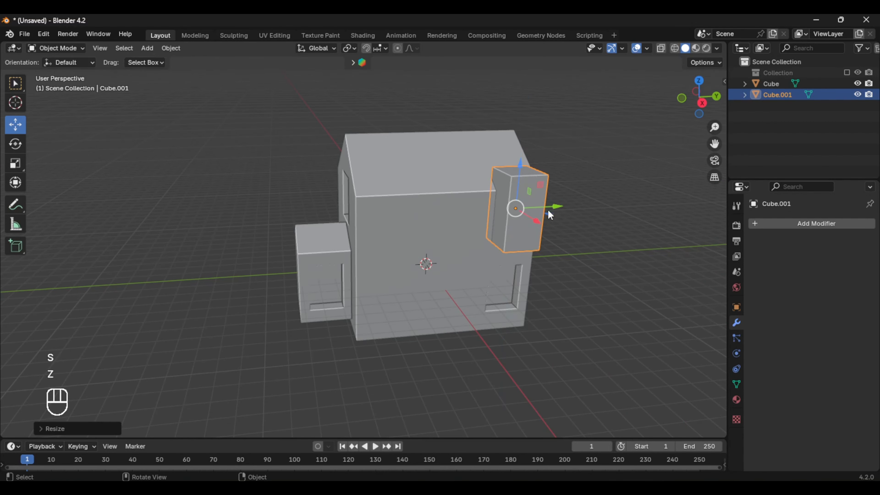
{"action": "key", "text": "ctrl+z"}
Stretch the cube taller along Z and shift it along Y to the front half of the house's long side wall
{"action": "key", "text": "s"}
{"action": "key", "text": "z"}
{"action": "left_click", "coordinate": [603, 333]}
{"action": "left_click_drag", "start_coordinate": [548, 292], "coordinate": [452, 298]}
{"action": "middle_click_drag", "start_coordinate": [507, 346], "coordinate": [515, 326]}
{"action": "key", "text": "y"}
{"action": "left_click", "coordinate": [488, 307]}
Position the tall cube along Z and Y in the lower front part of the house's long side wall
{"action": "scroll", "coordinate": [489, 312], "scroll_direction": "up", "scroll_amount": 3}
{"action": "left_click_drag", "start_coordinate": [468, 240], "coordinate": [467, 211]}
{"action": "middle_click_drag", "start_coordinate": [512, 278], "coordinate": [486, 277]}
{"action": "left_click_drag", "start_coordinate": [485, 246], "coordinate": [464, 247]}
{"action": "middle_click_drag", "start_coordinate": [485, 277], "coordinate": [499, 317]}
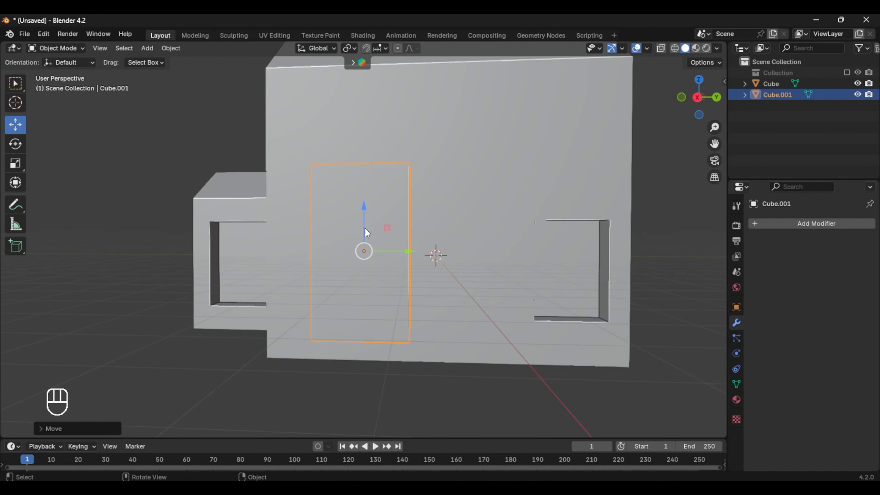
Cut a tall recess in the long side wall's front half by applying a Boolean Difference to the house with the cube
{"action": "middle_click_drag", "start_coordinate": [367, 233], "coordinate": [492, 152]}
{"action": "left_click", "coordinate": [493, 151]}
{"action": "left_click", "coordinate": [816, 223]}
{"action": "mouse_move", "coordinate": [816, 223]}
{"action": "left_click", "coordinate": [651, 252]}
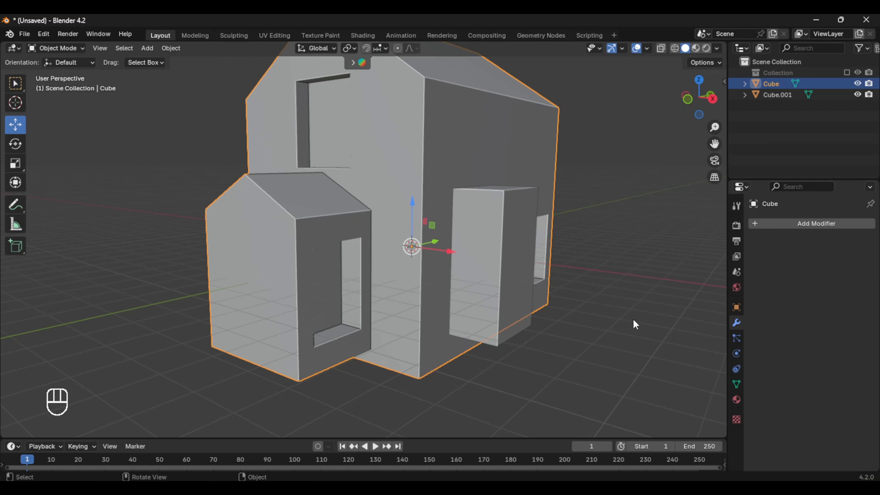
Move the cutter cube out of the side wall and place it in front of the porch's front wall
{"action": "left_click", "coordinate": [510, 295]}
{"action": "middle_click_drag", "start_coordinate": [540, 312], "coordinate": [468, 305]}
{"action": "left_click_drag", "start_coordinate": [433, 273], "coordinate": [312, 282]}
{"action": "middle_click_drag", "start_coordinate": [356, 326], "coordinate": [432, 357]}
{"action": "left_click_drag", "start_coordinate": [431, 353], "coordinate": [453, 362]}
{"action": "middle_click_drag", "start_coordinate": [561, 342], "coordinate": [564, 312]}
{"action": "left_click_drag", "start_coordinate": [325, 256], "coordinate": [318, 263]}
Enlarge the cube to doorway size and sink it along Y into the porch's front wall
{"action": "key", "text": "s"}
{"action": "left_click", "coordinate": [444, 304]}
{"action": "left_click_drag", "start_coordinate": [283, 210], "coordinate": [279, 241]}
{"action": "key", "text": "s"}
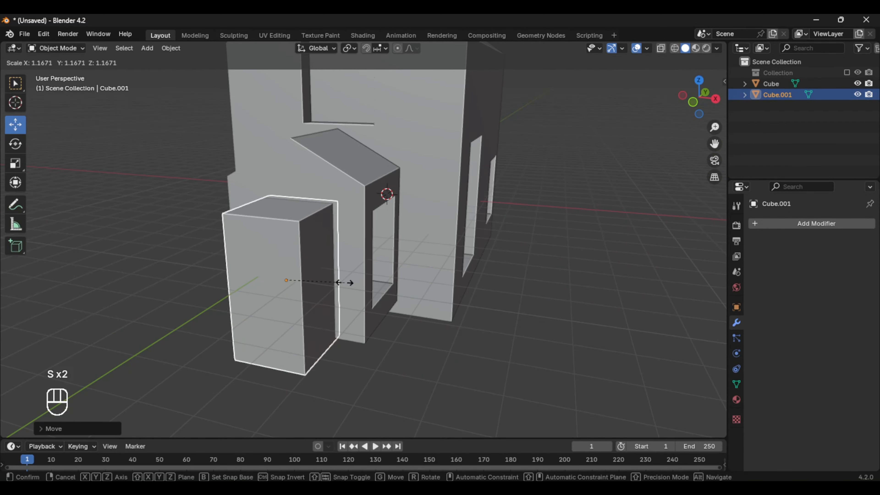
{"action": "left_click", "coordinate": [350, 283]}
{"action": "middle_click_drag", "start_coordinate": [405, 300], "coordinate": [335, 307]}
{"action": "left_click_drag", "start_coordinate": [279, 264], "coordinate": [284, 263]}
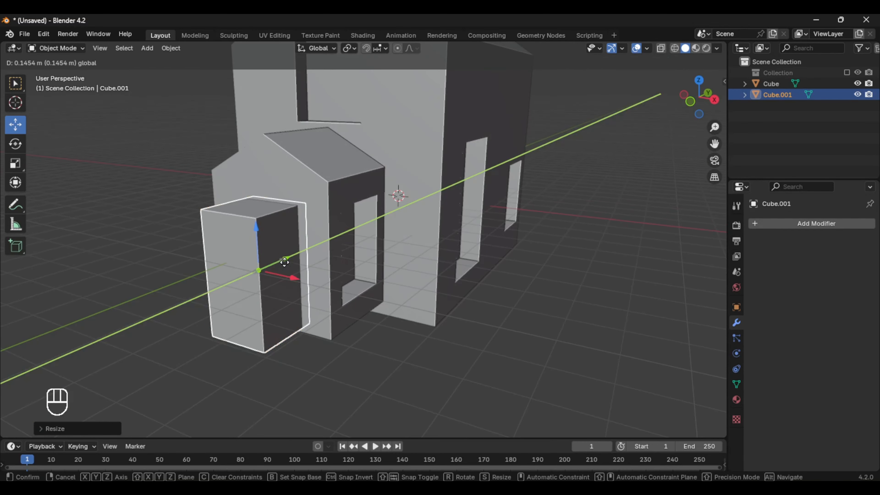
Cut the doorway in the porch's front wall by applying a Boolean Difference modifier to the house with Cube.001
{"action": "left_click", "coordinate": [429, 246]}
{"action": "left_click", "coordinate": [817, 223]}
{"action": "mouse_move", "coordinate": [745, 226]}
{"action": "left_click", "coordinate": [610, 253]}
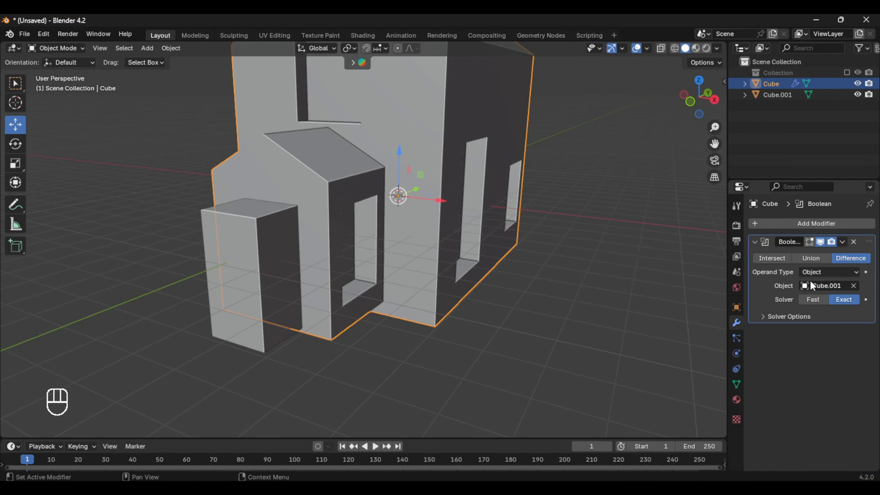
{"action": "left_click", "coordinate": [842, 242]}
{"action": "left_click", "coordinate": [800, 254]}
Move the cutter cube out of the porch and delete it
{"action": "left_click", "coordinate": [251, 285]}
{"action": "left_click_drag", "start_coordinate": [292, 278], "coordinate": [485, 321]}
{"action": "middle_click_drag", "start_coordinate": [367, 374], "coordinate": [330, 376]}
{"action": "scroll", "coordinate": [382, 362], "scroll_direction": "down", "scroll_amount": 3}
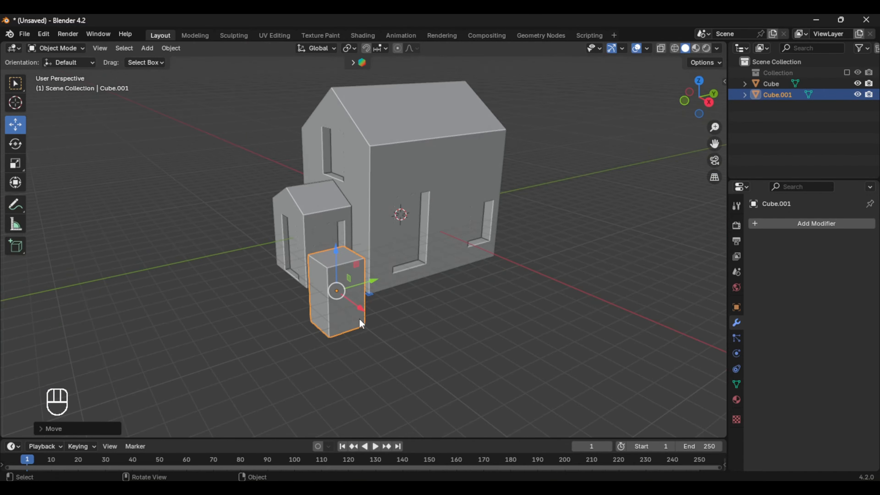
{"action": "key", "text": "Delete"}
Add a new cube and move it outside the house, beside the front end of the long side wall
{"action": "middle_click_drag", "start_coordinate": [430, 346], "coordinate": [527, 250]}
{"action": "scroll", "coordinate": [527, 250], "scroll_direction": "up", "scroll_amount": 3}
{"action": "key", "text": "shift+a"}
{"action": "left_click", "coordinate": [585, 159]}
{"action": "middle_click_drag", "start_coordinate": [520, 194], "coordinate": [485, 198]}
{"action": "left_click_drag", "start_coordinate": [414, 210], "coordinate": [334, 216]}
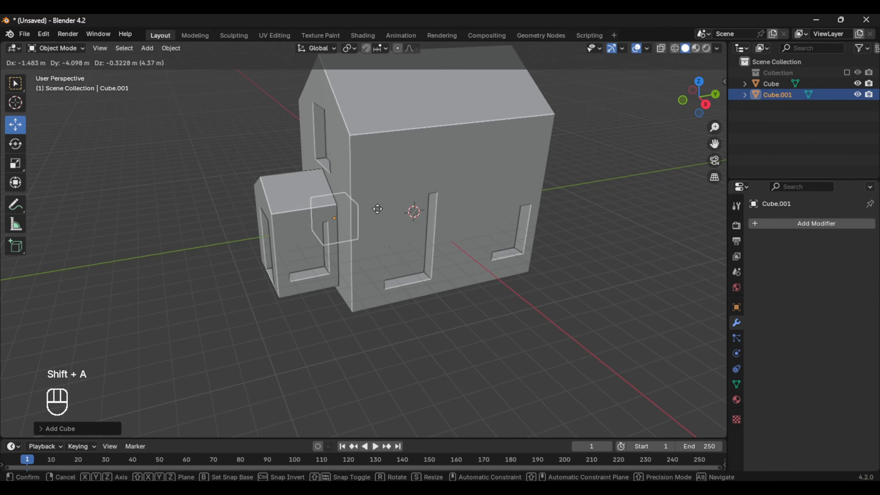
{"action": "key", "text": "ctrl+z"}
{"action": "left_click_drag", "start_coordinate": [450, 205], "coordinate": [420, 319]}
{"action": "middle_click_drag", "start_coordinate": [421, 333], "coordinate": [433, 319]}
Set the new cube's scale to 0.5 on all three axes
{"action": "key", "text": "n"}
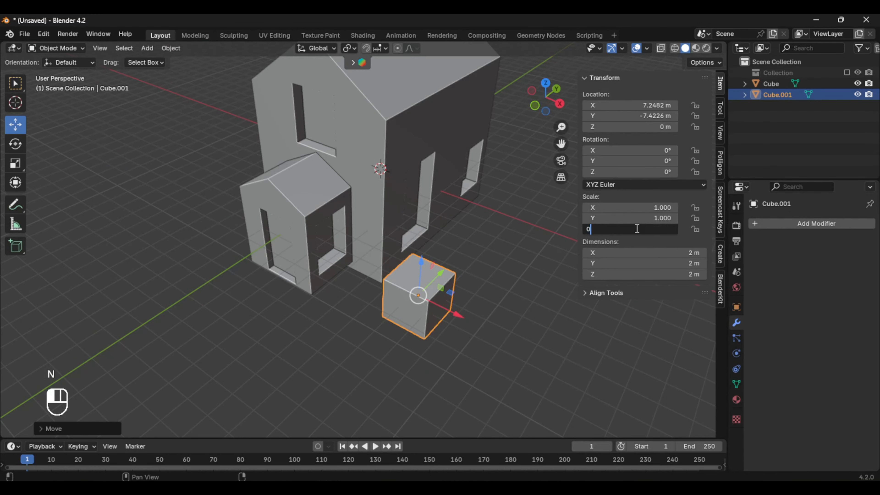
{"action": "left_click", "coordinate": [462, 278]}
{"action": "middle_click_drag", "start_coordinate": [462, 277], "coordinate": [485, 277]}
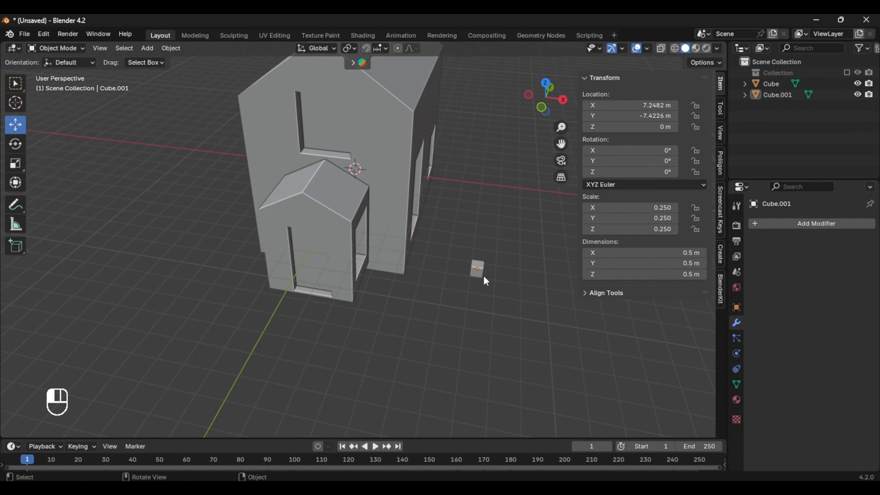
{"action": "left_click", "coordinate": [482, 273]}
{"action": "middle_click_drag", "start_coordinate": [518, 319], "coordinate": [479, 311], "text": "shift"}
{"action": "type", "text": ".5"}
{"action": "key", "text": "Return"}
Move the cube to the house's front corner at about X 3.48 m and Y -4.79 m
{"action": "left_click_drag", "start_coordinate": [478, 266], "coordinate": [400, 256]}
{"action": "middle_click_drag", "start_coordinate": [401, 255], "coordinate": [347, 274]}
{"action": "left_click_drag", "start_coordinate": [335, 236], "coordinate": [376, 219]}
{"action": "middle_click_drag", "start_coordinate": [377, 219], "coordinate": [396, 255]}
{"action": "left_click_drag", "start_coordinate": [386, 214], "coordinate": [384, 219]}
{"action": "middle_click_drag", "start_coordinate": [388, 225], "coordinate": [438, 239]}
{"action": "left_click", "coordinate": [433, 237]}
Add a Mirror modifier to the corner cube with the house as mirror object, mirroring on X and Y
{"action": "left_click", "coordinate": [376, 215]}
{"action": "left_click", "coordinate": [801, 224]}
{"action": "left_click", "coordinate": [703, 300]}
{"action": "left_click", "coordinate": [854, 299]}
{"action": "left_click", "coordinate": [360, 149]}
{"action": "middle_click_drag", "start_coordinate": [453, 138], "coordinate": [424, 186]}
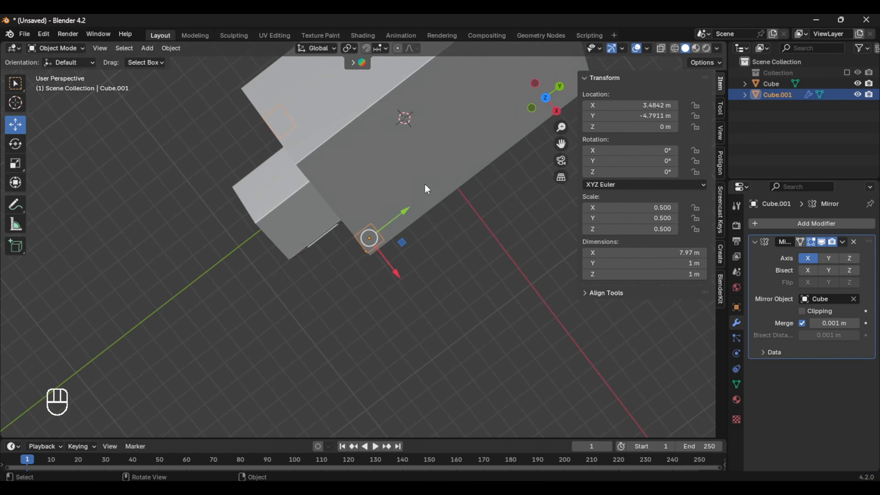
{"action": "scroll", "coordinate": [427, 189], "scroll_direction": "down", "scroll_amount": 4}
{"action": "left_click", "coordinate": [828, 258]}
{"action": "middle_click_drag", "start_coordinate": [568, 257], "coordinate": [532, 186]}
Lower the mirrored corner cube along Z until it sits below the house
{"action": "scroll", "coordinate": [438, 221], "scroll_direction": "up", "scroll_amount": 3}
{"action": "middle_click_drag", "start_coordinate": [381, 222], "coordinate": [439, 221]}
{"action": "scroll", "coordinate": [439, 221], "scroll_direction": "up", "scroll_amount": 3}
{"action": "left_click_drag", "start_coordinate": [370, 131], "coordinate": [377, 244]}
{"action": "middle_click_drag", "start_coordinate": [418, 267], "coordinate": [381, 254]}
{"action": "left_click_drag", "start_coordinate": [369, 240], "coordinate": [370, 228]}
{"action": "scroll", "coordinate": [477, 325], "scroll_direction": "up", "scroll_amount": 5}
Add a horizontal loop cut near the bottom of the corner cube in Edit Mode
{"action": "key", "text": "Tab"}
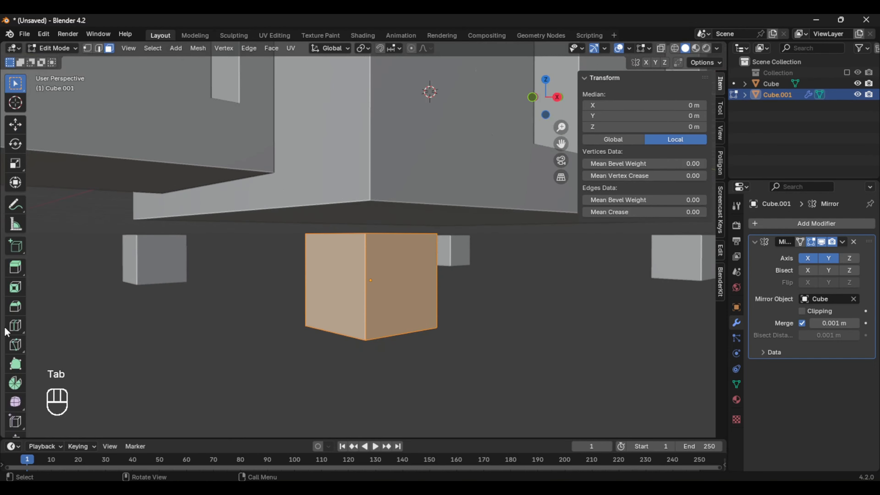
{"action": "left_click", "coordinate": [7, 330]}
{"action": "left_click_drag", "start_coordinate": [370, 298], "coordinate": [374, 346]}
{"action": "key", "text": "3"}
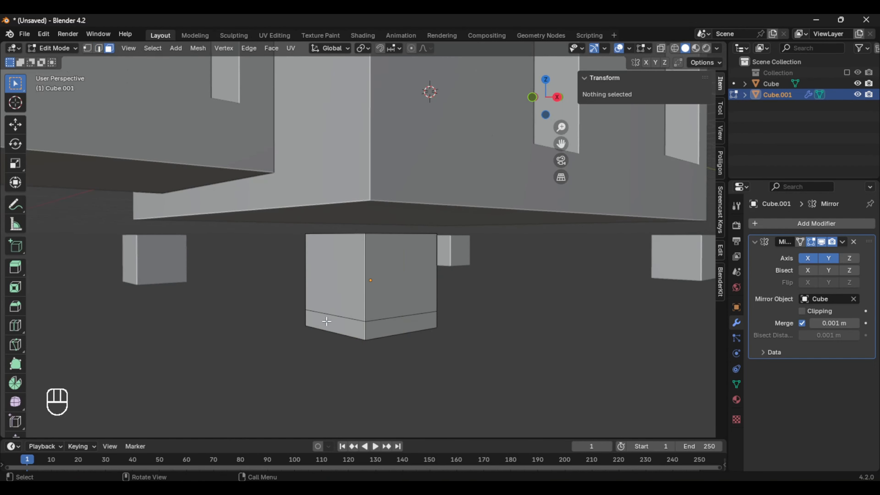
Extrude the cube's narrow lower band of side faces outward to form a projecting base
{"action": "left_click", "coordinate": [326, 321]}
{"action": "left_click", "coordinate": [395, 325], "text": "shift"}
{"action": "middle_click_drag", "start_coordinate": [421, 355], "coordinate": [438, 358]}
{"action": "right_click", "coordinate": [388, 299]}
{"action": "left_click", "coordinate": [387, 300]}
{"action": "left_click", "coordinate": [383, 287]}
{"action": "left_click", "coordinate": [523, 323]}
{"action": "middle_click_drag", "start_coordinate": [528, 324], "coordinate": [507, 347]}
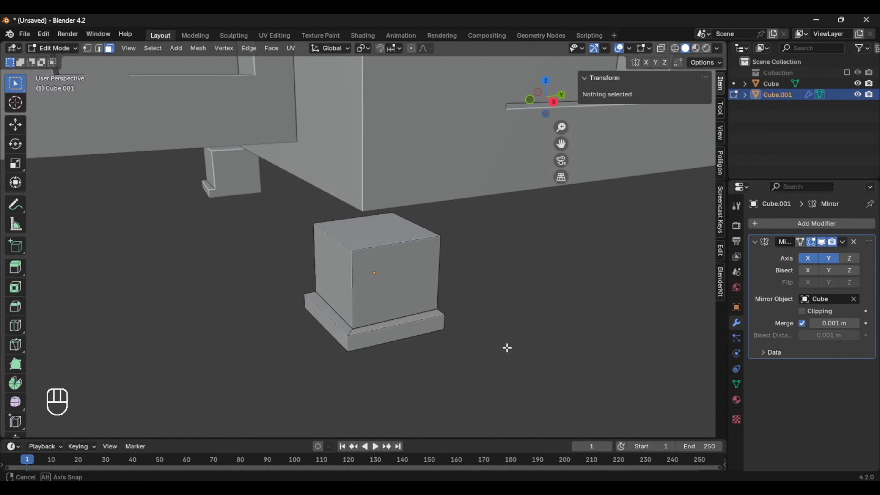
Add a Bevel modifier with a 0.19 m amount to the corner block and increase its segments
{"action": "left_click", "coordinate": [693, 234]}
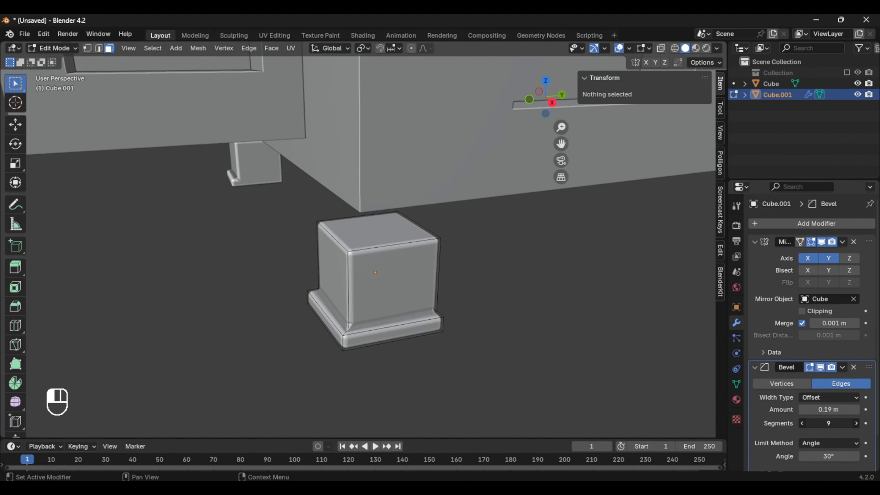
{"action": "left_click_drag", "start_coordinate": [828, 423], "coordinate": [834, 423]}
{"action": "scroll", "coordinate": [502, 311], "scroll_direction": "down", "scroll_amount": 1}
{"action": "left_click", "coordinate": [755, 367]}
{"action": "left_click", "coordinate": [755, 242]}
{"action": "scroll", "coordinate": [526, 326], "scroll_direction": "down", "scroll_amount": 2}
Return to Object Mode and raise the beveled block along Z to the house's bottom corner
{"action": "middle_click_drag", "start_coordinate": [526, 326], "coordinate": [554, 331]}
{"action": "key", "text": "Tab"}
{"action": "left_click_drag", "start_coordinate": [368, 222], "coordinate": [369, 170]}
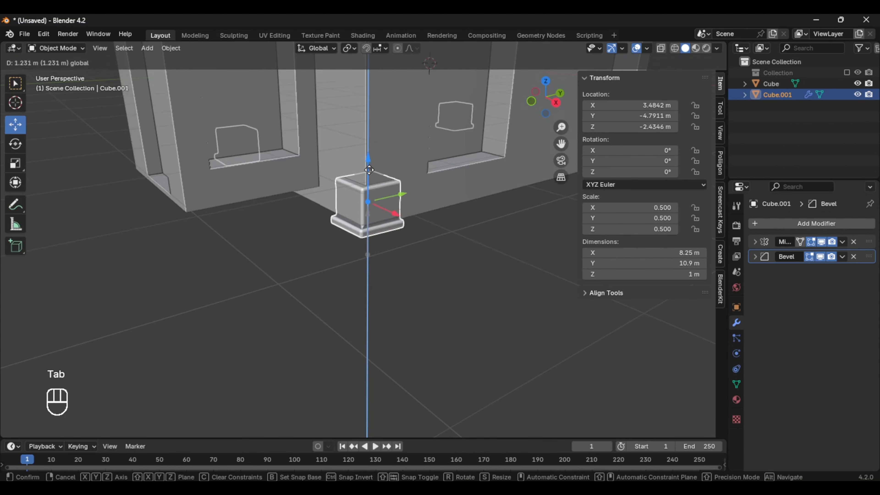
{"action": "left_click_drag", "start_coordinate": [371, 201], "coordinate": [370, 193]}
{"action": "left_click", "coordinate": [485, 288]}
{"action": "middle_click_drag", "start_coordinate": [485, 287], "coordinate": [524, 294]}
Raise the corner block's top face along Z in Edit Mode to form a tall pillar
{"action": "left_click", "coordinate": [371, 239]}
{"action": "key", "text": "Tab"}
{"action": "left_click", "coordinate": [362, 215]}
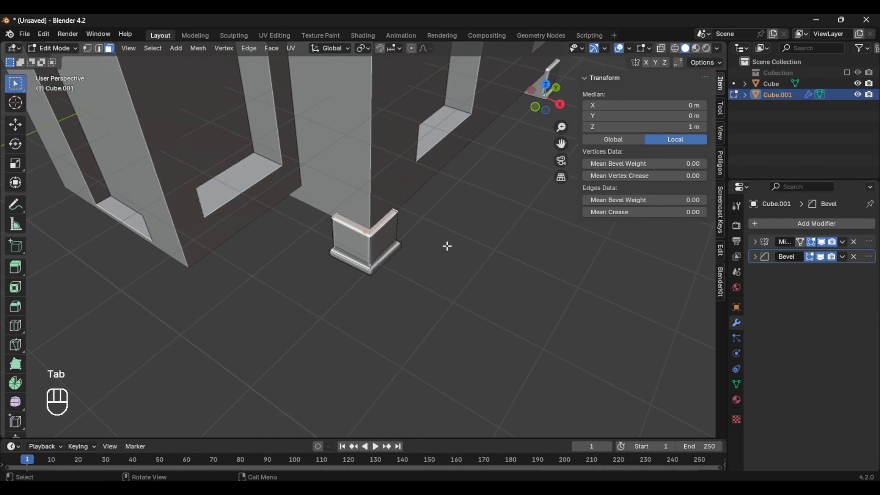
{"action": "scroll", "coordinate": [446, 246], "scroll_direction": "down", "scroll_amount": 5}
{"action": "key", "text": "g"}
{"action": "key", "text": "z"}
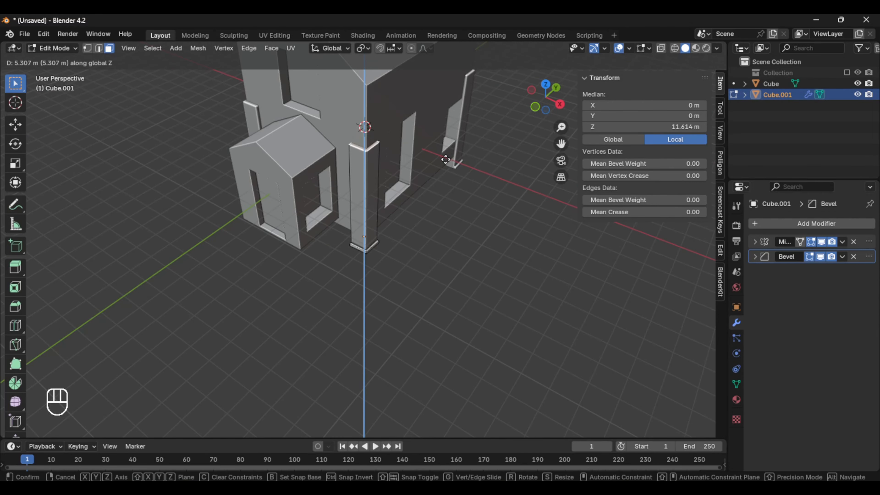
{"action": "scroll", "coordinate": [431, 163], "scroll_direction": "up", "scroll_amount": 2}
{"action": "mouse_move", "coordinate": [476, 175]}
{"action": "middle_mouse_down"}
{"action": "mouse_move", "coordinate": [430, 163]}
{"action": "mouse_move", "coordinate": [481, 191]}
{"action": "middle_mouse_up"}
{"action": "middle_click_drag", "start_coordinate": [481, 191], "coordinate": [506, 310], "text": "shift"}
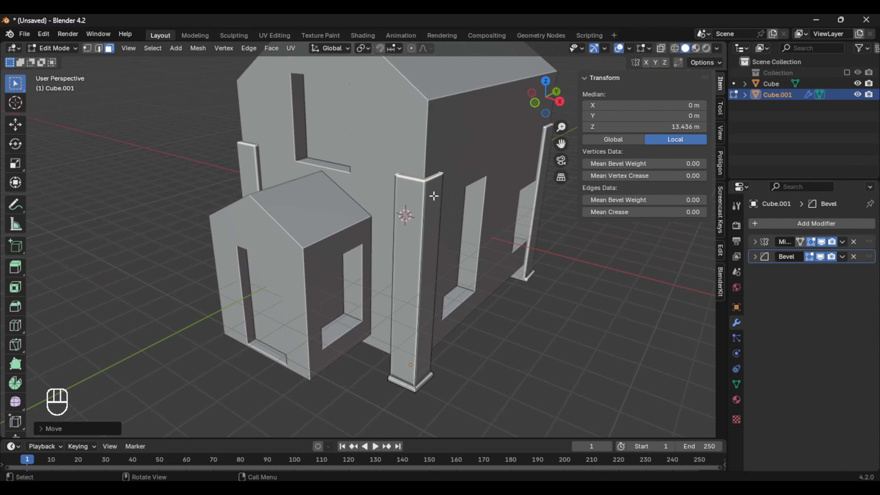
{"action": "left_click", "coordinate": [432, 205]}
{"action": "middle_click_drag", "start_coordinate": [495, 240], "coordinate": [479, 316]}
{"action": "left_click", "coordinate": [499, 271]}
Leave Edit Mode, add another cube and move it along Y in front of the porch
{"action": "scroll", "coordinate": [499, 274], "scroll_direction": "down", "scroll_amount": 2}
{"action": "scroll", "coordinate": [468, 308], "scroll_direction": "down", "scroll_amount": 4}
{"action": "middle_click_drag", "start_coordinate": [277, 265], "coordinate": [222, 268]}
{"action": "key", "text": "Tab"}
{"action": "left_click", "coordinate": [216, 269]}
{"action": "key", "text": "shift+a"}
{"action": "left_click", "coordinate": [288, 194]}
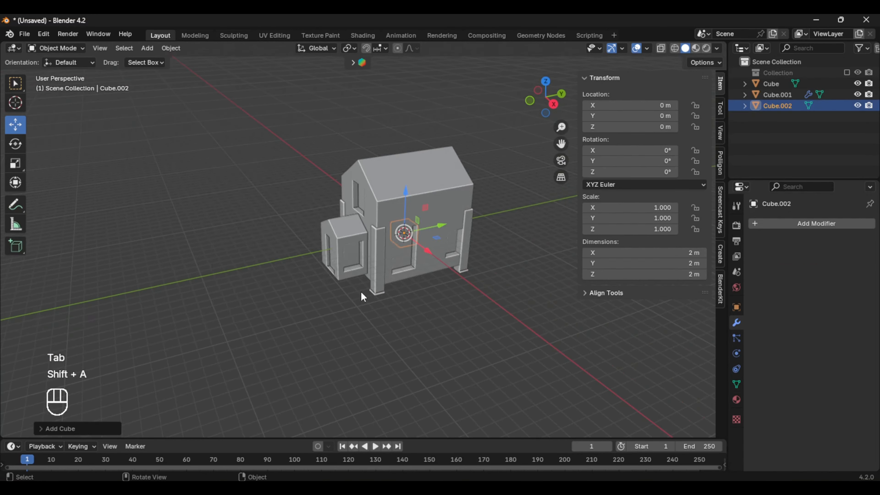
{"action": "left_click_drag", "start_coordinate": [447, 230], "coordinate": [317, 247]}
Scale the new cube down to about 0.638 and move it along X to about 3.54 m, in line with the pillar
{"action": "scroll", "coordinate": [329, 290], "scroll_direction": "up", "scroll_amount": 3}
{"action": "middle_click_drag", "start_coordinate": [328, 289], "coordinate": [424, 354]}
{"action": "key", "text": "s"}
{"action": "left_click", "coordinate": [366, 344]}
{"action": "middle_click_drag", "start_coordinate": [366, 344], "coordinate": [313, 345]}
{"action": "left_click_drag", "start_coordinate": [260, 329], "coordinate": [331, 348]}
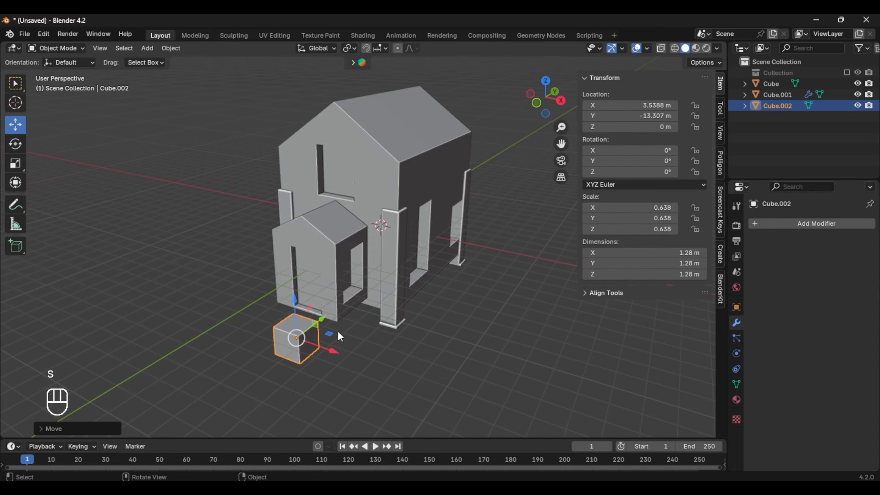
Raise the cube to about Z 3.22 m and move it along Y to about -4.86 m, onto the corner pillar
{"action": "left_click_drag", "start_coordinate": [292, 297], "coordinate": [291, 225]}
{"action": "left_click_drag", "start_coordinate": [310, 250], "coordinate": [410, 190]}
{"action": "key", "text": "ctrl+z"}
{"action": "left_click_drag", "start_coordinate": [318, 252], "coordinate": [419, 195]}
{"action": "scroll", "coordinate": [450, 263], "scroll_direction": "up", "scroll_amount": 3}
{"action": "middle_click_drag", "start_coordinate": [485, 266], "coordinate": [499, 343], "text": "shift"}
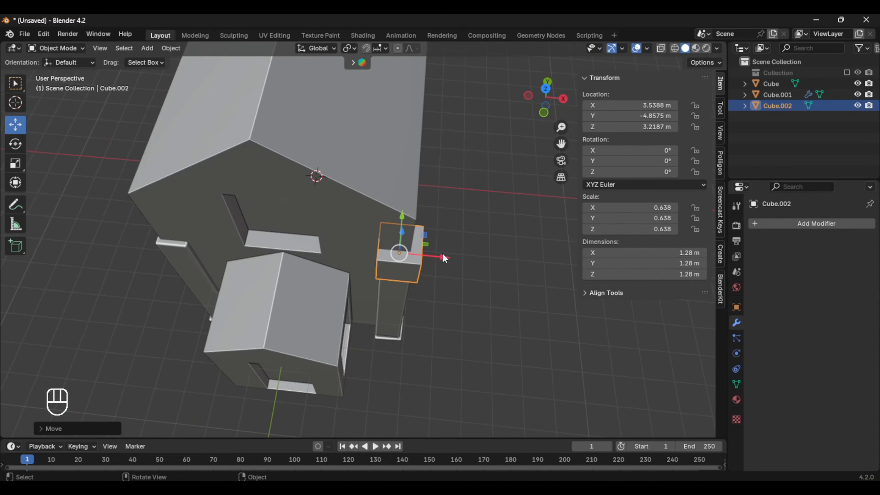
Shift the cap cube horizontally to align it with the top of the corner pillar
{"action": "middle_click_drag", "start_coordinate": [444, 258], "coordinate": [395, 269]}
{"action": "left_click_drag", "start_coordinate": [404, 299], "coordinate": [404, 299]}
{"action": "left_click_drag", "start_coordinate": [410, 244], "coordinate": [420, 238]}
{"action": "middle_click_drag", "start_coordinate": [464, 347], "coordinate": [474, 309]}
Widen the cap cube around the pillar top to a scale of about 0.754 on X and 0.820 on Y
{"action": "key", "text": "s"}
{"action": "left_click", "coordinate": [462, 312]}
{"action": "key", "text": "ctrl+z"}
{"action": "key", "text": "s"}
{"action": "key", "text": "y"}
{"action": "left_click", "coordinate": [498, 300]}
{"action": "left_click", "coordinate": [516, 319]}
{"action": "left_click_drag", "start_coordinate": [418, 256], "coordinate": [413, 245]}
{"action": "left_click", "coordinate": [468, 337]}
{"action": "middle_click_drag", "start_coordinate": [468, 336], "coordinate": [482, 302]}
{"action": "key", "text": "ctrl+z"}
Add a Mirror modifier on X and Y with the house as mirror object to the cap cube, plus a Bevel modifier
{"action": "left_click", "coordinate": [762, 223]}
{"action": "left_click", "coordinate": [638, 307]}
{"action": "left_click", "coordinate": [853, 299]}
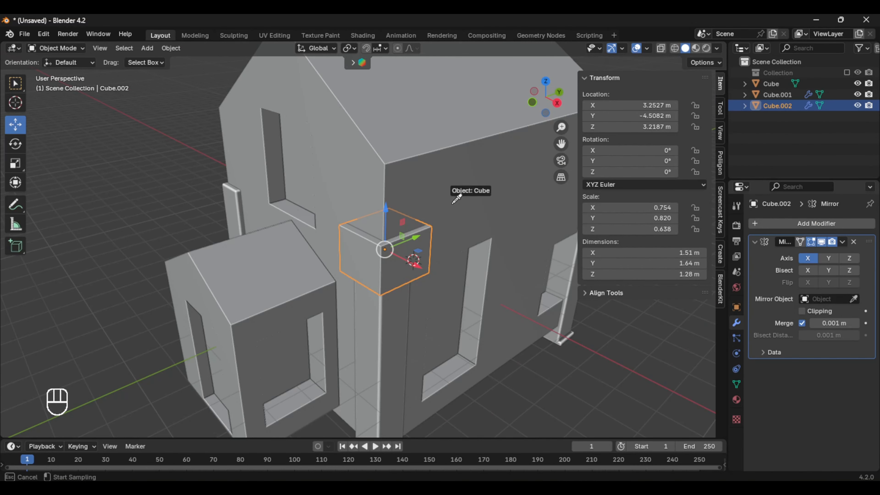
{"action": "left_click", "coordinate": [829, 258]}
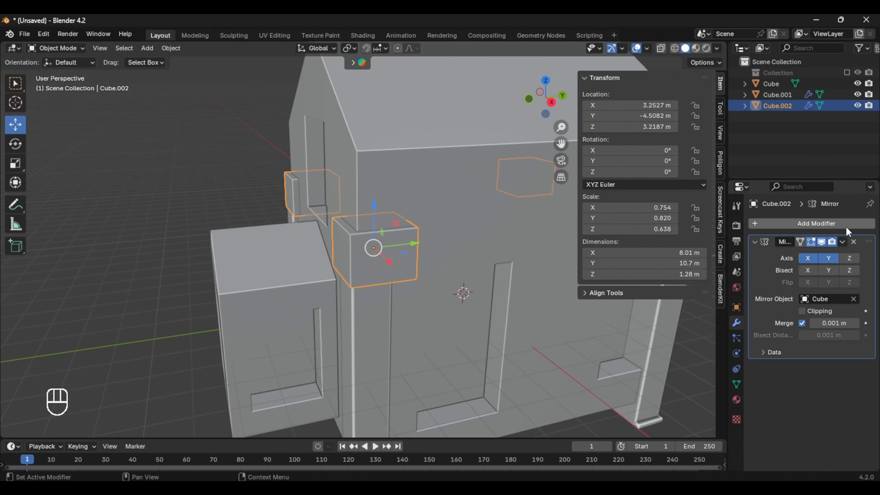
{"action": "left_click", "coordinate": [816, 224]}
{"action": "left_click", "coordinate": [636, 244]}
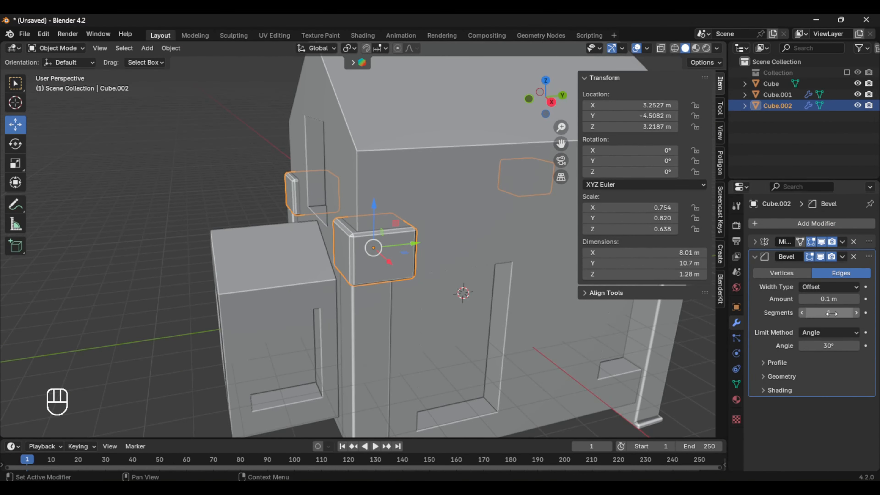
Add a new cube beside the house at about X 8.46 m and stretch it along Y to a scale of about 3.817
{"action": "middle_click_drag", "start_coordinate": [554, 361], "coordinate": [575, 360]}
{"action": "left_click", "coordinate": [575, 360]}
{"action": "middle_click_drag", "start_coordinate": [575, 361], "coordinate": [474, 367]}
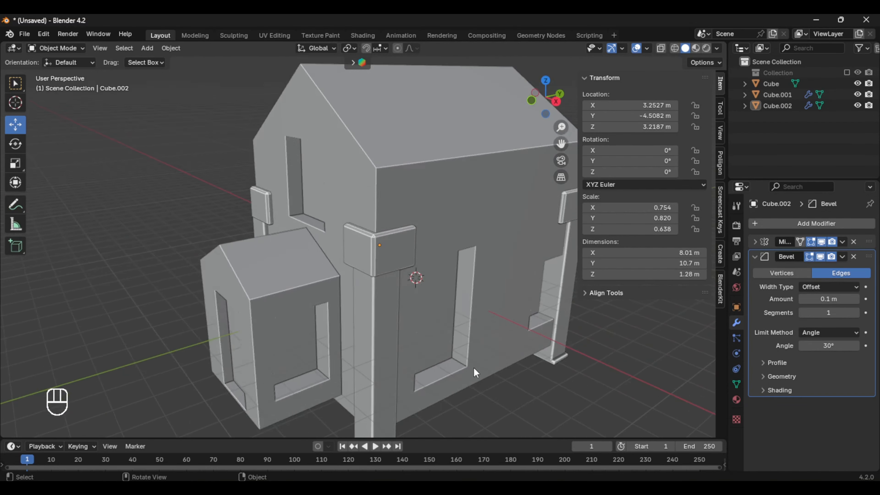
{"action": "scroll", "coordinate": [474, 368], "scroll_direction": "down", "scroll_amount": 3}
{"action": "key", "text": "shift+a"}
{"action": "mouse_move", "coordinate": [430, 209]}
{"action": "left_click", "coordinate": [474, 221]}
{"action": "left_click_drag", "start_coordinate": [427, 278], "coordinate": [516, 335]}
{"action": "middle_click_drag", "start_coordinate": [537, 349], "coordinate": [521, 374]}
{"action": "key", "text": "s"}
{"action": "left_click", "coordinate": [100, 362]}
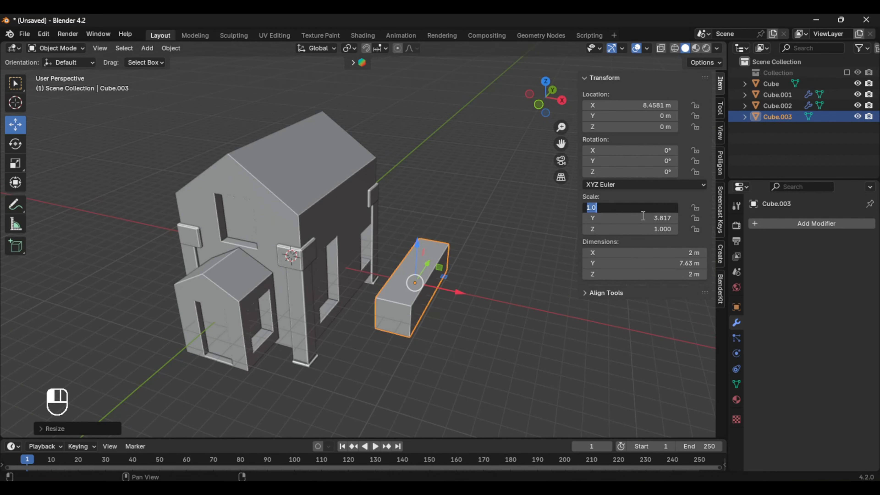
Set the bar's X and Z scale to 0.5 and move it between the corner caps at about X 3.42 m, Z 3.18 m
{"action": "middle_click_drag", "start_coordinate": [391, 360], "coordinate": [254, 350]}
{"action": "left_click_drag", "start_coordinate": [287, 327], "coordinate": [389, 329]}
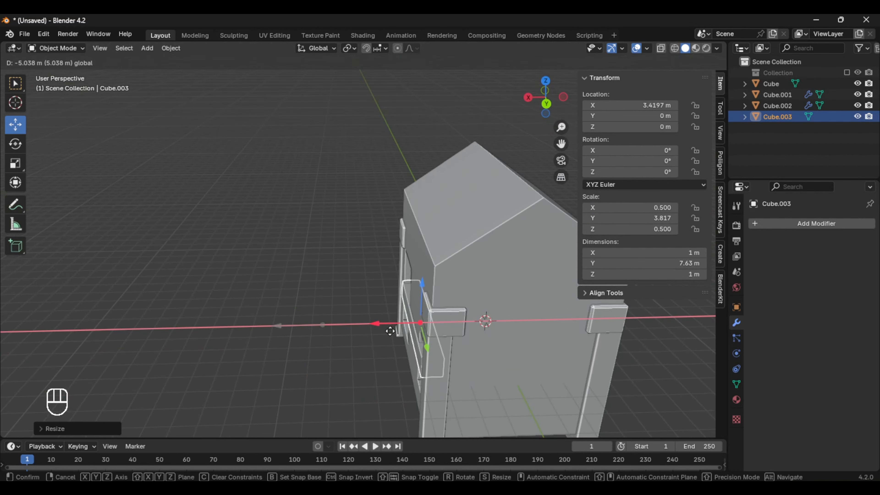
{"action": "left_click_drag", "start_coordinate": [426, 287], "coordinate": [427, 232]}
{"action": "middle_click_drag", "start_coordinate": [434, 338], "coordinate": [519, 326]}
{"action": "scroll", "coordinate": [413, 239], "scroll_direction": "up", "scroll_amount": 2}
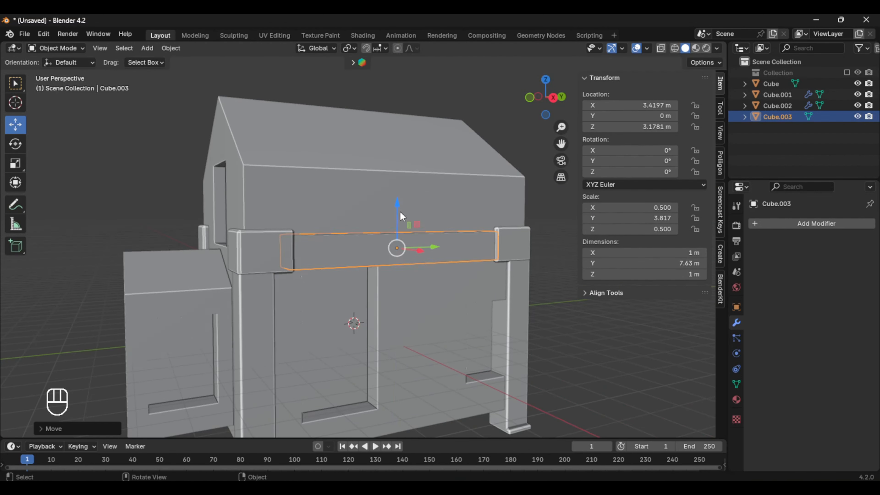
Lengthen the bar along Y to a scale of about 4.038 so it reaches into both corner caps
{"action": "middle_click_drag", "start_coordinate": [402, 216], "coordinate": [437, 230]}
{"action": "key", "text": "s"}
{"action": "middle_click_drag", "start_coordinate": [561, 404], "coordinate": [287, 263]}
{"action": "left_click_drag", "start_coordinate": [301, 233], "coordinate": [301, 233]}
{"action": "left_click", "coordinate": [226, 366]}
{"action": "middle_click_drag", "start_coordinate": [265, 368], "coordinate": [307, 392]}
{"action": "scroll", "coordinate": [307, 392], "scroll_direction": "down", "scroll_amount": 5}
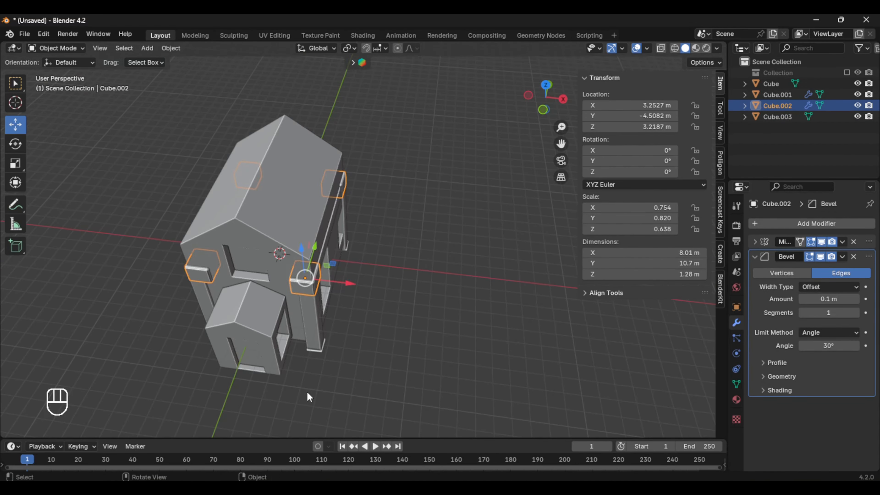
{"action": "right_click", "coordinate": [310, 392]}
{"action": "key", "text": "ctrl+z"}
{"action": "scroll", "coordinate": [357, 330], "scroll_direction": "up", "scroll_amount": 3}
{"action": "scroll", "coordinate": [357, 330], "scroll_direction": "down", "scroll_amount": 1}
{"action": "left_click", "coordinate": [280, 318]}
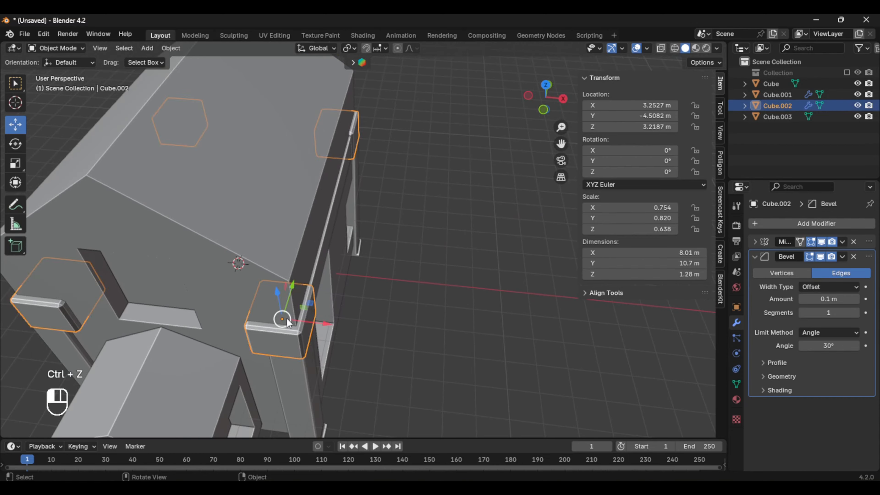
{"action": "left_click_drag", "start_coordinate": [281, 319], "coordinate": [284, 321]}
{"action": "middle_click_drag", "start_coordinate": [429, 339], "coordinate": [367, 295]}
Adjust the beam's height between the corner caps to about Z 3.164 m
{"action": "left_click", "coordinate": [372, 249]}
{"action": "scroll", "coordinate": [373, 249], "scroll_direction": "up", "scroll_amount": 3}
{"action": "mouse_move", "coordinate": [305, 250]}
{"action": "middle_mouse_down"}
{"action": "mouse_move", "coordinate": [335, 280]}
{"action": "mouse_move", "coordinate": [302, 243]}
{"action": "middle_mouse_up"}
{"action": "left_click_drag", "start_coordinate": [427, 214], "coordinate": [427, 218]}
{"action": "scroll", "coordinate": [379, 302], "scroll_direction": "up", "scroll_amount": 3}
{"action": "middle_click_drag", "start_coordinate": [379, 306], "coordinate": [396, 279]}
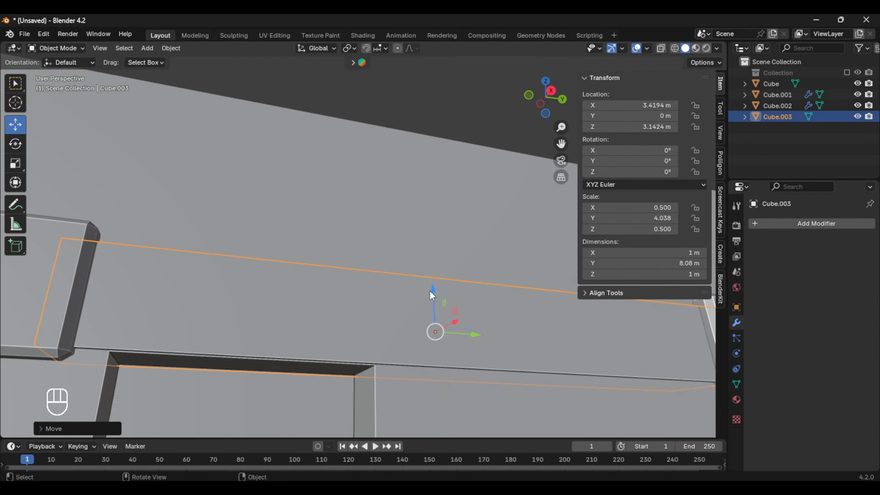
{"action": "left_click_drag", "start_coordinate": [430, 292], "coordinate": [431, 294]}
{"action": "scroll", "coordinate": [398, 330], "scroll_direction": "down", "scroll_amount": 2}
{"action": "mouse_move", "coordinate": [352, 379]}
{"action": "middle_mouse_down"}
{"action": "mouse_move", "coordinate": [352, 389]}
{"action": "mouse_move", "coordinate": [367, 374]}
{"action": "middle_mouse_up"}
{"action": "left_click_drag", "start_coordinate": [441, 244], "coordinate": [441, 245]}
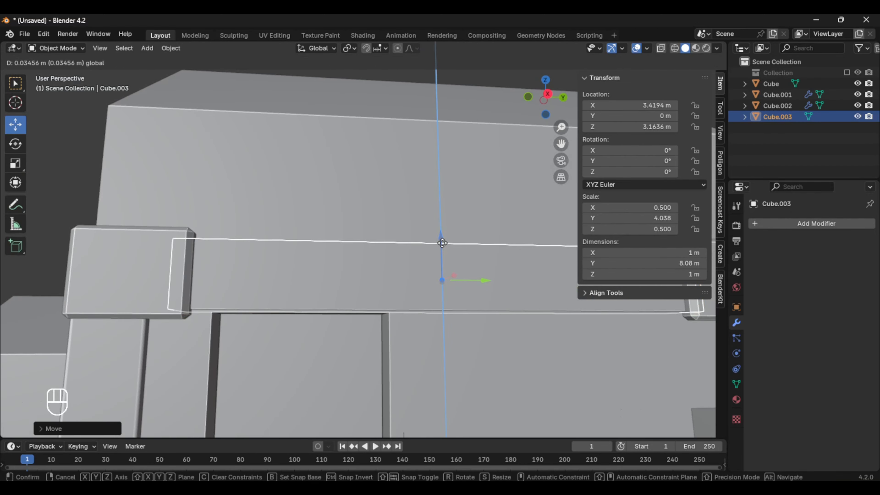
Shift the beam outward from the side wall to about X 3.459 m
{"action": "scroll", "coordinate": [451, 311], "scroll_direction": "down", "scroll_amount": 5}
{"action": "middle_click_drag", "start_coordinate": [458, 358], "coordinate": [530, 318]}
{"action": "scroll", "coordinate": [438, 279], "scroll_direction": "up", "scroll_amount": 4}
{"action": "middle_click_drag", "start_coordinate": [438, 279], "coordinate": [429, 277]}
{"action": "left_click_drag", "start_coordinate": [335, 240], "coordinate": [339, 240]}
{"action": "middle_click_drag", "start_coordinate": [388, 253], "coordinate": [350, 263]}
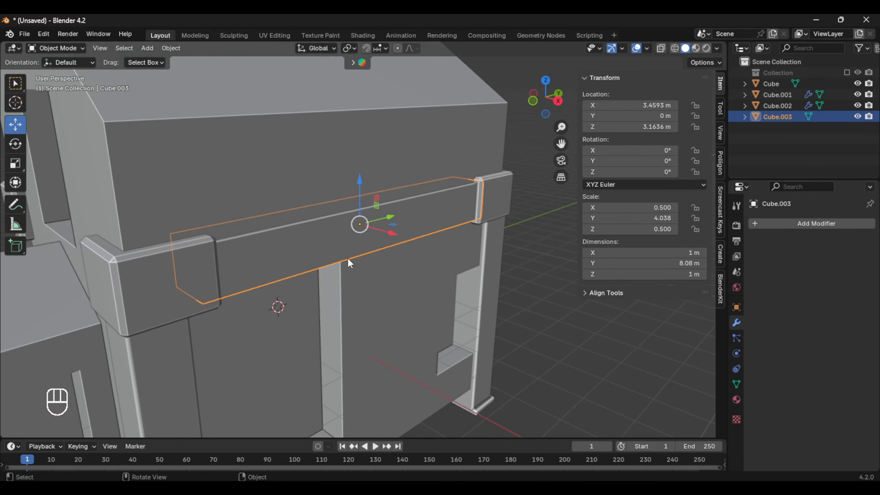
Add a Bevel modifier to the side beam
{"action": "left_click", "coordinate": [793, 224]}
{"action": "left_click", "coordinate": [673, 239]}
{"action": "middle_click_drag", "start_coordinate": [557, 321], "coordinate": [502, 329]}
{"action": "scroll", "coordinate": [525, 327], "scroll_direction": "down", "scroll_amount": 5}
{"action": "left_click", "coordinate": [520, 329]}
{"action": "left_click", "coordinate": [376, 227]}
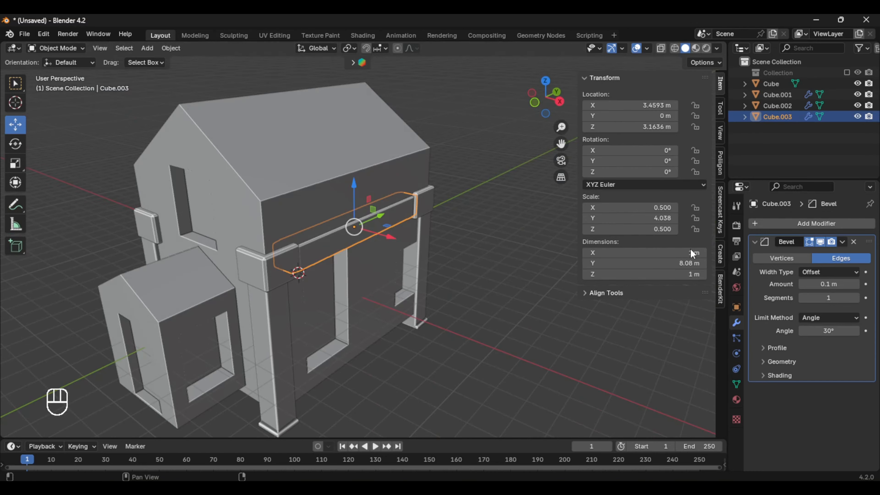
Add a Mirror modifier on X to the side beam, using the house as mirror object
{"action": "left_click", "coordinate": [754, 242]}
{"action": "left_click", "coordinate": [800, 223]}
{"action": "left_click", "coordinate": [675, 300]}
{"action": "left_click", "coordinate": [853, 314]}
{"action": "left_click", "coordinate": [386, 257]}
{"action": "middle_click_drag", "start_coordinate": [386, 257], "coordinate": [532, 265]}
{"action": "left_click", "coordinate": [534, 265]}
{"action": "scroll", "coordinate": [536, 264], "scroll_direction": "up", "scroll_amount": 4}
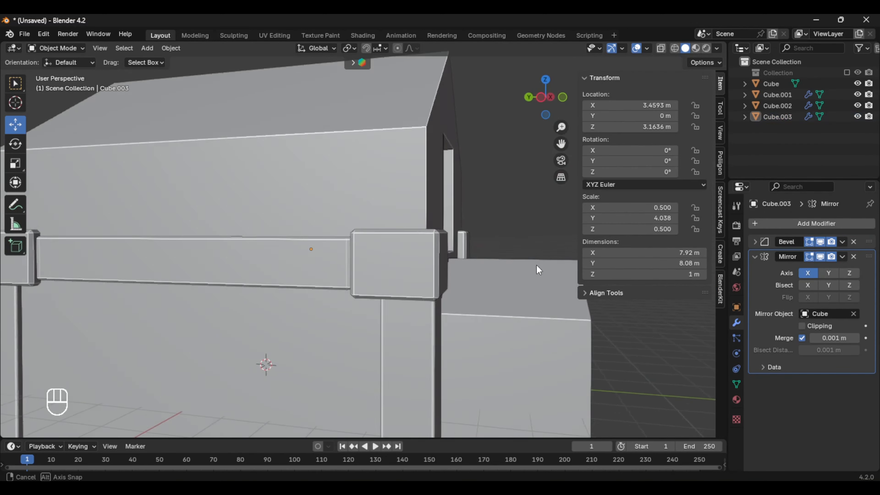
Add another cube beside the house at about X 7.43 m and scale it to 0.5 on X and Z and 3.570 on Y
{"action": "scroll", "coordinate": [451, 287], "scroll_direction": "down", "scroll_amount": 5}
{"action": "middle_click_drag", "start_coordinate": [365, 310], "coordinate": [501, 216]}
{"action": "key", "text": "shift+a"}
{"action": "mouse_move", "coordinate": [501, 216]}
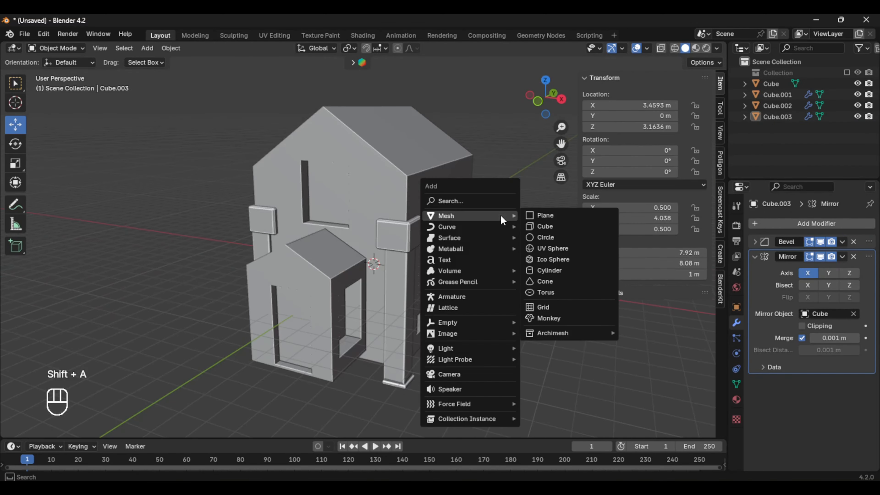
{"action": "left_click", "coordinate": [546, 229]}
{"action": "scroll", "coordinate": [485, 256], "scroll_direction": "down", "scroll_amount": 4}
{"action": "left_click_drag", "start_coordinate": [406, 262], "coordinate": [498, 293]}
{"action": "middle_click_drag", "start_coordinate": [498, 293], "coordinate": [412, 305]}
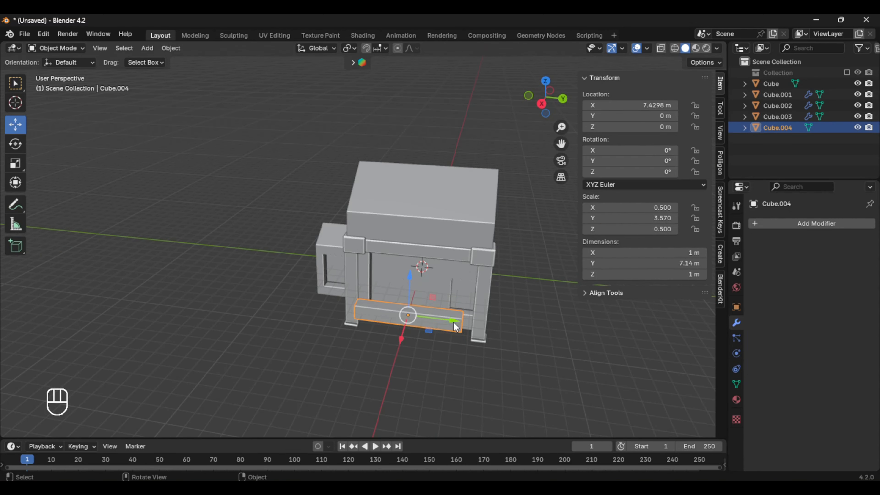
Move the new beam in front of the porch to about X -0.54 m, Y -11.18 m and rotate it 90° about Z
{"action": "left_click_drag", "start_coordinate": [454, 322], "coordinate": [298, 301]}
{"action": "middle_click_drag", "start_coordinate": [384, 327], "coordinate": [459, 309]}
{"action": "left_click_drag", "start_coordinate": [327, 393], "coordinate": [231, 340]}
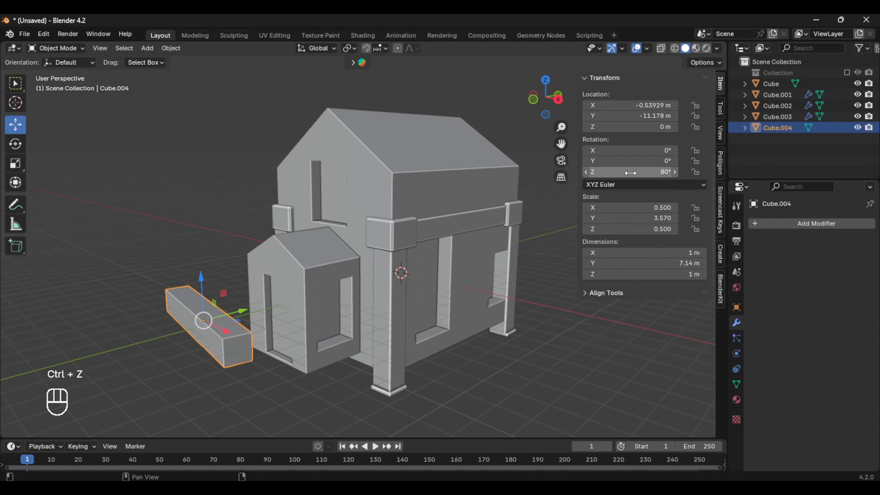
{"action": "middle_click_drag", "start_coordinate": [392, 250], "coordinate": [446, 254]}
Raise the rotated beam to about Z 2.84 m and move it along Y to about -5.09 m, against the gable wall
{"action": "left_click_drag", "start_coordinate": [305, 305], "coordinate": [305, 214]}
{"action": "middle_click_drag", "start_coordinate": [304, 217], "coordinate": [248, 241]}
{"action": "left_click_drag", "start_coordinate": [239, 248], "coordinate": [365, 208]}
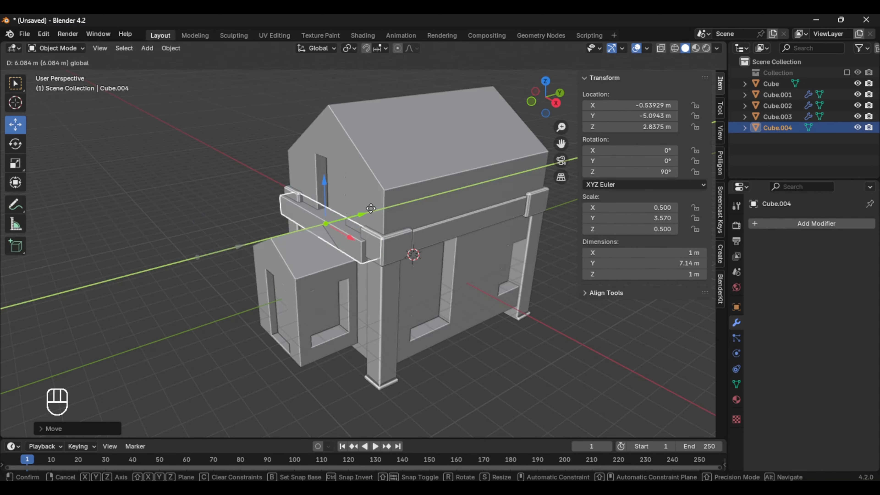
{"action": "middle_click_drag", "start_coordinate": [365, 208], "coordinate": [390, 196]}
{"action": "scroll", "coordinate": [336, 244], "scroll_direction": "up", "scroll_amount": 2}
Align the front beam between the corner caps at about X 0.022 m, Y -4.798 m, Z 3.149 m
{"action": "left_click_drag", "start_coordinate": [295, 185], "coordinate": [295, 174]}
{"action": "middle_click_drag", "start_coordinate": [310, 194], "coordinate": [372, 210]}
{"action": "left_click_drag", "start_coordinate": [331, 230], "coordinate": [349, 229]}
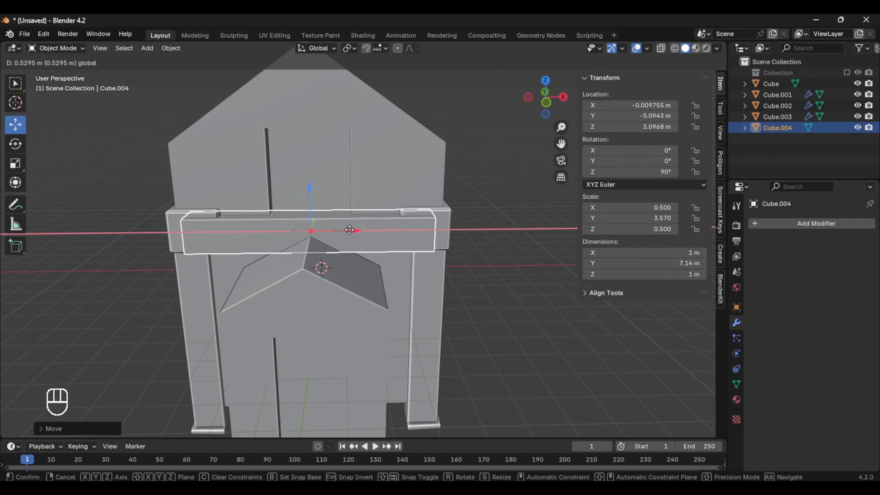
{"action": "left_click_drag", "start_coordinate": [313, 196], "coordinate": [312, 196]}
{"action": "scroll", "coordinate": [321, 190], "scroll_direction": "up", "scroll_amount": 1}
{"action": "middle_click_drag", "start_coordinate": [313, 196], "coordinate": [379, 221]}
{"action": "left_click_drag", "start_coordinate": [313, 227], "coordinate": [301, 226]}
{"action": "middle_click_drag", "start_coordinate": [433, 225], "coordinate": [358, 220]}
{"action": "left_click_drag", "start_coordinate": [304, 179], "coordinate": [304, 178]}
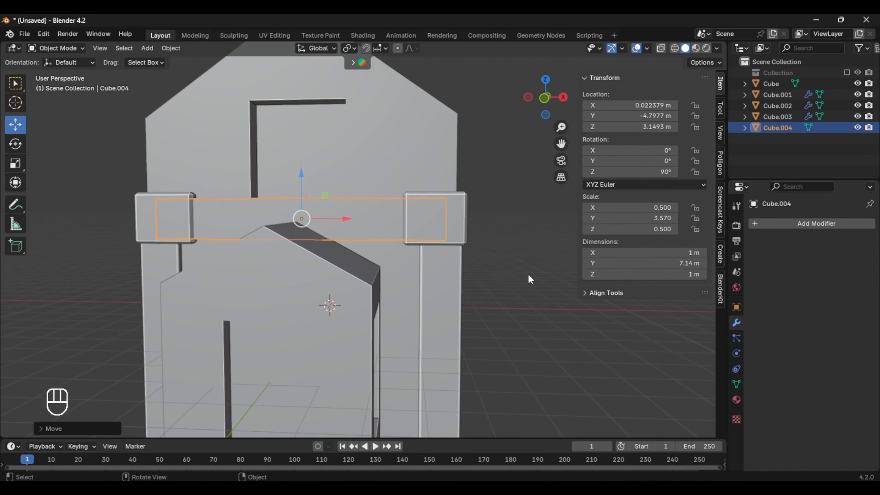
Add a Bevel modifier to the front beam
{"action": "middle_click_drag", "start_coordinate": [528, 277], "coordinate": [553, 187]}
{"action": "left_click", "coordinate": [815, 223]}
{"action": "left_click", "coordinate": [641, 290]}
{"action": "middle_click_drag", "start_coordinate": [450, 215], "coordinate": [409, 248]}
Add a Mirror modifier to the front beam with the house as mirror object, mirroring on Y only
{"action": "left_click", "coordinate": [816, 224]}
{"action": "mouse_move", "coordinate": [739, 226]}
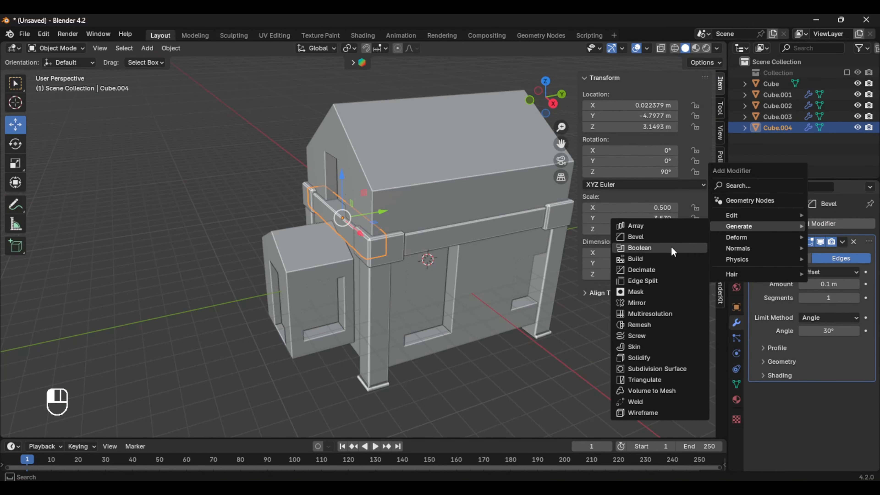
{"action": "left_click", "coordinate": [649, 302]}
{"action": "left_click", "coordinate": [754, 205]}
{"action": "left_click", "coordinate": [853, 313]}
{"action": "left_click", "coordinate": [544, 227]}
{"action": "middle_click_drag", "start_coordinate": [544, 227], "coordinate": [433, 213]}
{"action": "left_click", "coordinate": [829, 273]}
{"action": "left_click", "coordinate": [807, 272]}
{"action": "scroll", "coordinate": [516, 367], "scroll_direction": "down", "scroll_amount": 3}
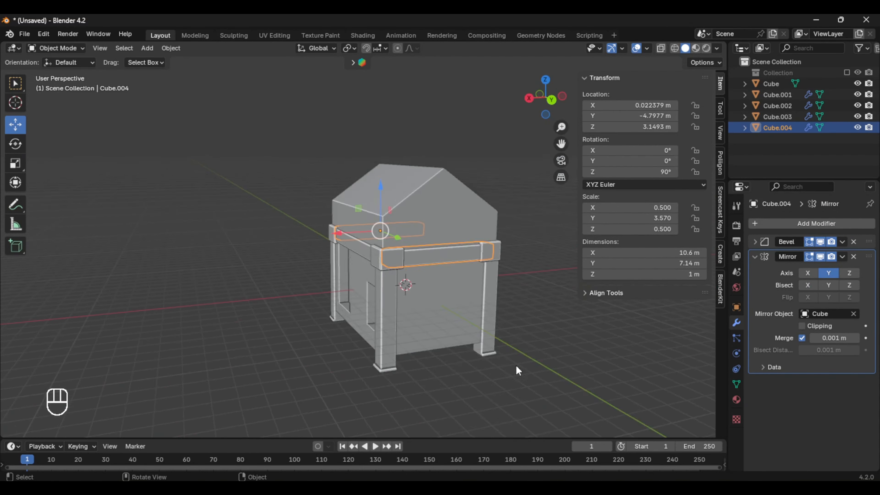
Add a cube and move it along Y to about -12.2 m, in front of the porch
{"action": "left_click", "coordinate": [517, 366]}
{"action": "middle_click_drag", "start_coordinate": [516, 366], "coordinate": [388, 295]}
{"action": "scroll", "coordinate": [374, 231], "scroll_direction": "up", "scroll_amount": 2}
{"action": "key", "text": "shift+a"}
{"action": "mouse_move", "coordinate": [361, 178]}
{"action": "left_click", "coordinate": [410, 190]}
{"action": "middle_click_drag", "start_coordinate": [410, 194], "coordinate": [388, 208]}
{"action": "left_click_drag", "start_coordinate": [492, 215], "coordinate": [281, 243]}
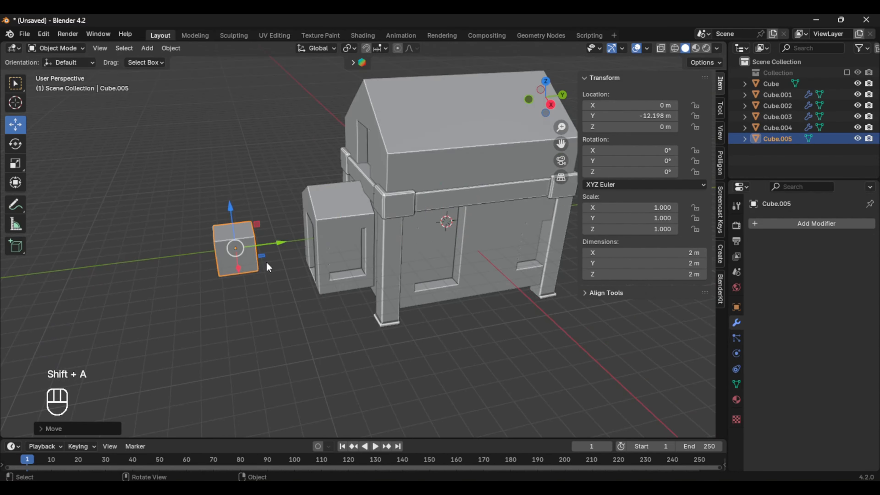
Add a plane, lower it beneath the house and scale it up into a large ground surface
{"action": "scroll", "coordinate": [430, 345], "scroll_direction": "up", "scroll_amount": 3}
{"action": "middle_click_drag", "start_coordinate": [266, 262], "coordinate": [481, 329]}
{"action": "scroll", "coordinate": [429, 344], "scroll_direction": "down", "scroll_amount": 3}
{"action": "left_click", "coordinate": [204, 175]}
{"action": "left_click_drag", "start_coordinate": [330, 167], "coordinate": [331, 259]}
{"action": "key", "text": "s"}
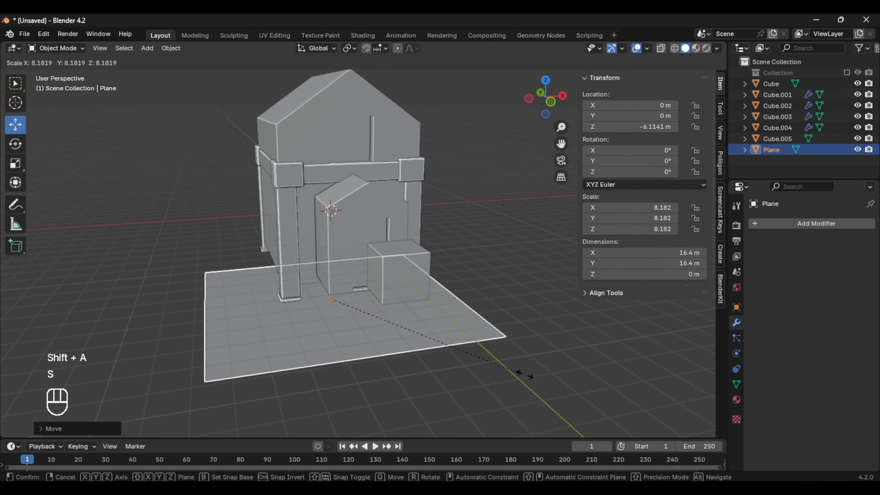
{"action": "left_click", "coordinate": [658, 403]}
{"action": "middle_click_drag", "start_coordinate": [609, 390], "coordinate": [526, 373]}
{"action": "key", "text": "s"}
{"action": "left_click", "coordinate": [459, 351]}
{"action": "middle_click_drag", "start_coordinate": [460, 351], "coordinate": [502, 327]}
{"action": "left_click_drag", "start_coordinate": [362, 247], "coordinate": [362, 242]}
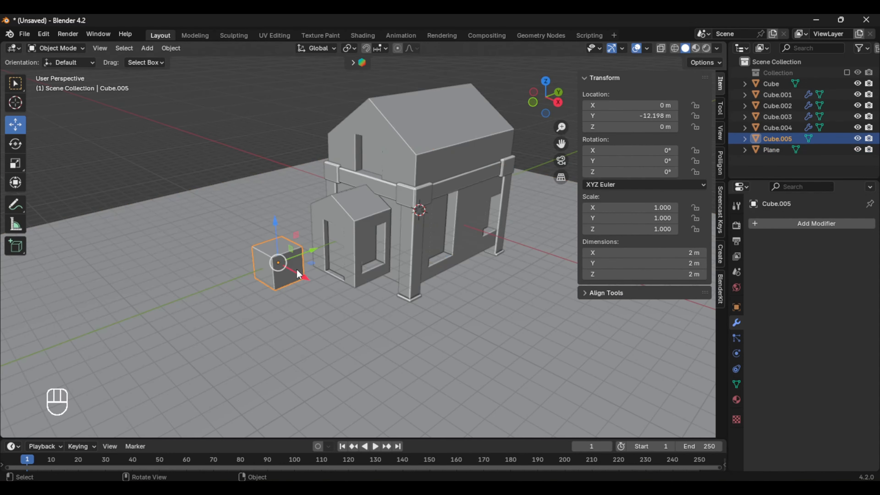
Flatten the cube in front of the porch to a Z scale of about 0.257 and lower it to about Z -3.40 m
{"action": "left_click_drag", "start_coordinate": [295, 271], "coordinate": [349, 342]}
{"action": "middle_click_drag", "start_coordinate": [349, 343], "coordinate": [385, 330], "text": "shift"}
{"action": "left_click", "coordinate": [301, 301]}
{"action": "left_click_drag", "start_coordinate": [338, 266], "coordinate": [339, 279]}
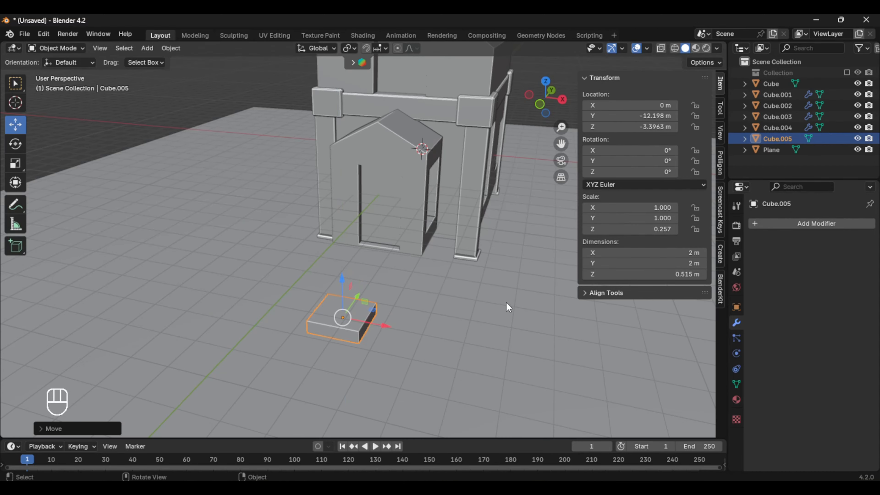
Shape the slab into a stair tread by scaling it to about 3.048 on X, 0.599 on Y and 0.175 on Z
{"action": "middle_click_drag", "start_coordinate": [506, 303], "coordinate": [482, 337]}
{"action": "key", "text": "s"}
{"action": "key", "text": "x"}
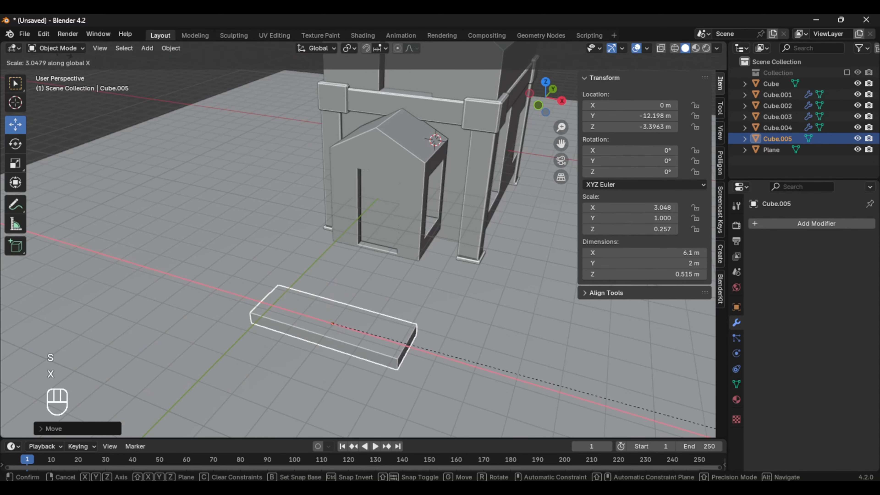
{"action": "left_click", "coordinate": [71, 236]}
{"action": "key", "text": "s"}
{"action": "key", "text": "y"}
{"action": "left_click", "coordinate": [370, 219]}
{"action": "key", "text": "s"}
{"action": "key", "text": "z"}
{"action": "left_click", "coordinate": [360, 271]}
Add an Array modifier to the tread with a count of 4 and relative offset factors 0, 1 and 1
{"action": "middle_click_drag", "start_coordinate": [360, 270], "coordinate": [303, 225]}
{"action": "scroll", "coordinate": [299, 243], "scroll_direction": "up", "scroll_amount": 2}
{"action": "left_click", "coordinate": [816, 224]}
{"action": "mouse_move", "coordinate": [756, 224]}
{"action": "left_click", "coordinate": [699, 238]}
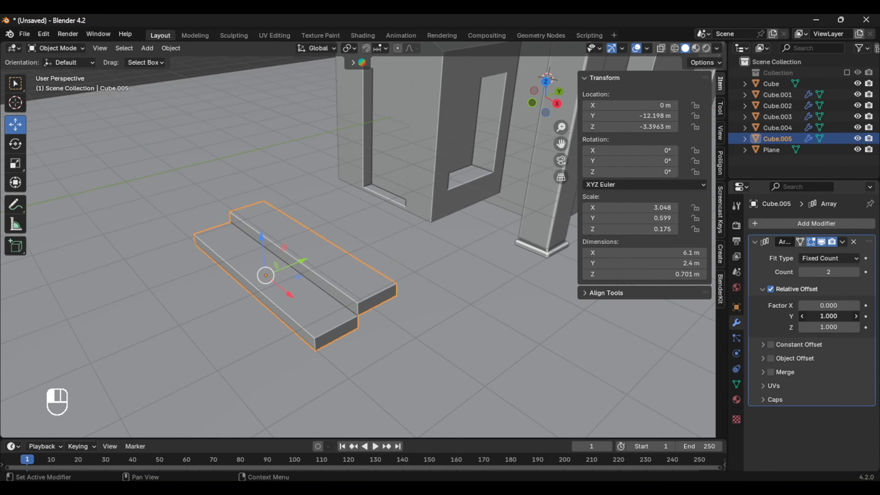
{"action": "left_click", "coordinate": [855, 272]}
{"action": "left_click", "coordinate": [855, 272]}
Reduce the treads' Y scale to 0.439 and move the stairs toward the porch, to about X -1.08 m, Y -11.23 m
{"action": "middle_click_drag", "start_coordinate": [512, 337], "coordinate": [370, 309]}
{"action": "left_click_drag", "start_coordinate": [241, 295], "coordinate": [220, 277]}
{"action": "middle_click_drag", "start_coordinate": [322, 302], "coordinate": [437, 314]}
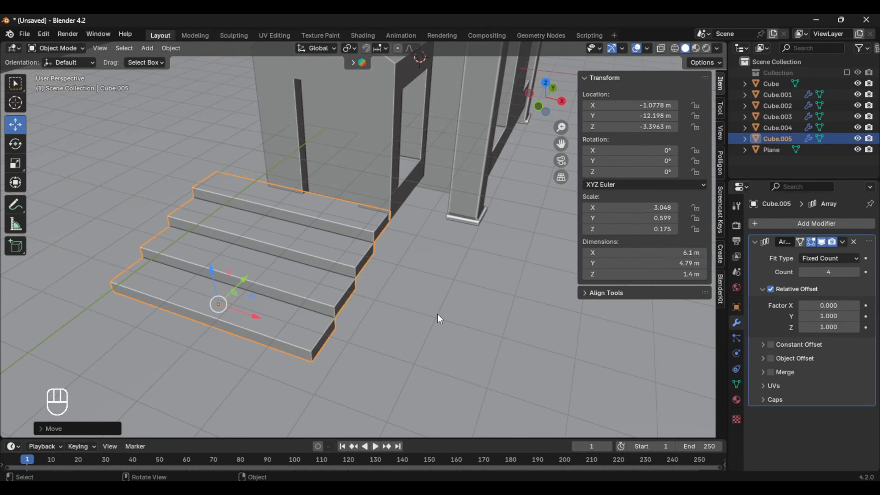
{"action": "left_click_drag", "start_coordinate": [621, 227], "coordinate": [626, 227]}
{"action": "key", "text": "ctrl+z"}
{"action": "left_click_drag", "start_coordinate": [622, 219], "coordinate": [613, 219]}
{"action": "left_click_drag", "start_coordinate": [243, 277], "coordinate": [266, 250]}
Duplicate the stairs and move the copy along X to about 5.09 m
{"action": "key", "text": "shift+d"}
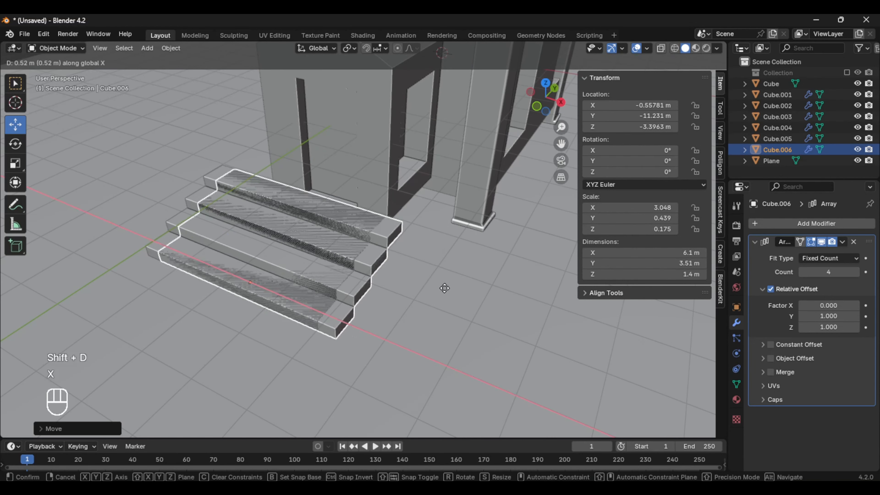
{"action": "key", "text": "x"}
{"action": "left_click", "coordinate": [615, 256]}
Rotate the duplicated stairs 90° about Z and move them along Y to about -8.32 m, beside the porch
{"action": "key", "text": "ctrl+z"}
{"action": "left_click_drag", "start_coordinate": [620, 162], "coordinate": [624, 172]}
{"action": "left_click", "coordinate": [624, 171]}
{"action": "type", "text": "90"}
{"action": "key", "text": "Return"}
{"action": "middle_click_drag", "start_coordinate": [485, 341], "coordinate": [420, 341]}
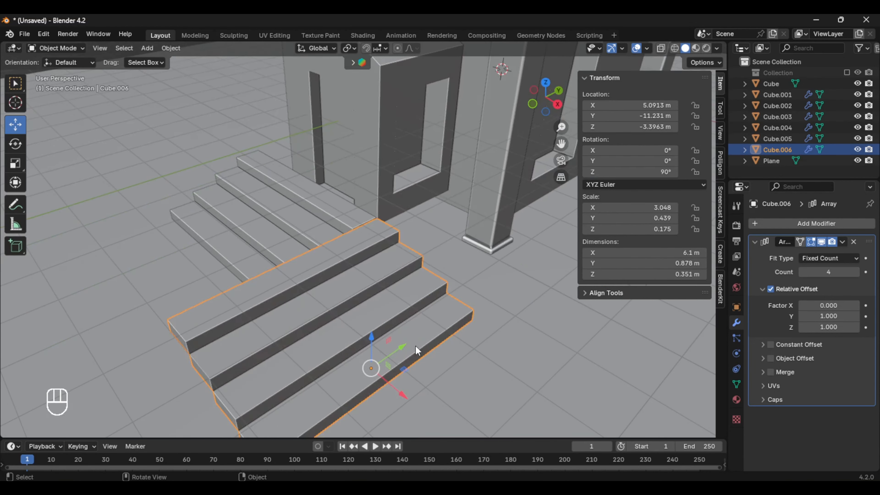
{"action": "left_click_drag", "start_coordinate": [414, 349], "coordinate": [496, 296]}
{"action": "middle_click_drag", "start_coordinate": [473, 295], "coordinate": [502, 298]}
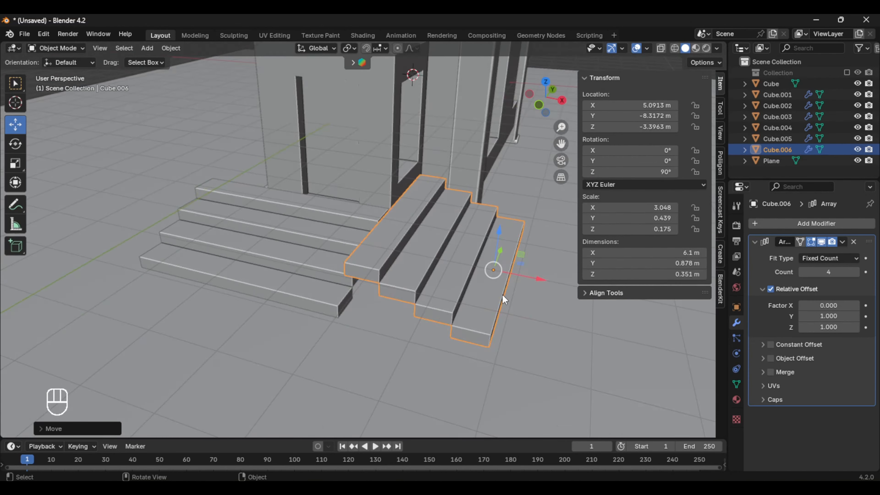
Apply the Array modifier on the front stairs and set their origin to geometry
{"action": "scroll", "coordinate": [492, 305], "scroll_direction": "down", "scroll_amount": 2}
{"action": "middle_click_drag", "start_coordinate": [435, 314], "coordinate": [437, 267]}
{"action": "middle_click_drag", "start_coordinate": [499, 293], "coordinate": [378, 322]}
{"action": "left_click", "coordinate": [245, 330]}
{"action": "scroll", "coordinate": [270, 277], "scroll_direction": "down", "scroll_amount": 5}
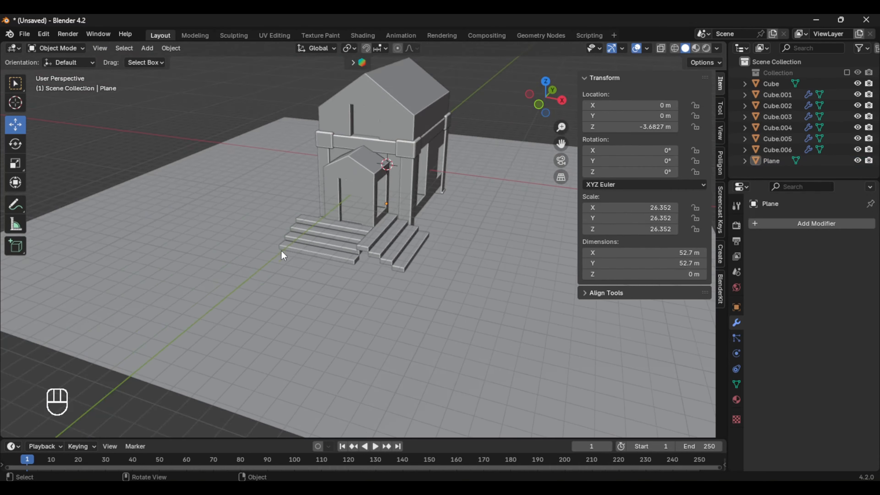
{"action": "scroll", "coordinate": [282, 249], "scroll_direction": "up", "scroll_amount": 5}
{"action": "middle_click_drag", "start_coordinate": [281, 249], "coordinate": [399, 267]}
{"action": "left_click", "coordinate": [347, 277]}
{"action": "key", "text": "ctrl+a"}
{"action": "right_click", "coordinate": [301, 252]}
{"action": "mouse_move", "coordinate": [304, 298]}
{"action": "left_click", "coordinate": [366, 308]}
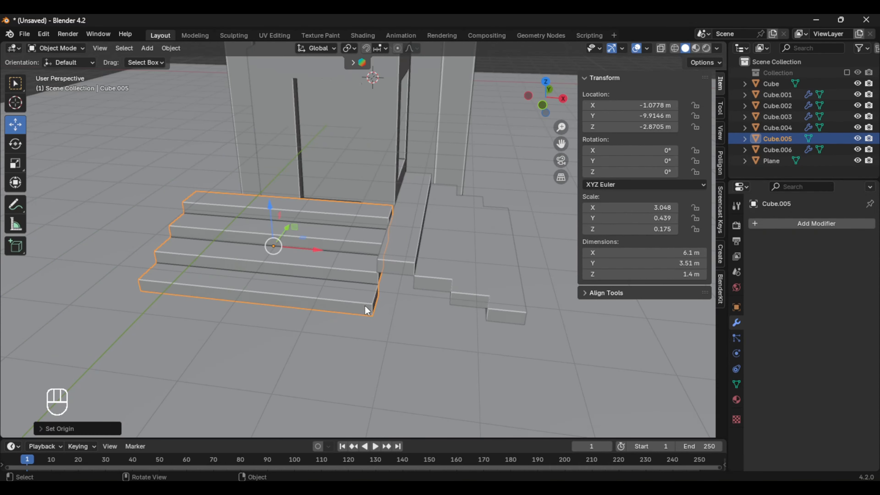
Randomize the front stairs' vertices with an amount of 0.1 m to make the treads uneven
{"action": "middle_click_drag", "start_coordinate": [365, 308], "coordinate": [399, 311]}
{"action": "key", "text": "Tab"}
{"action": "left_click", "coordinate": [198, 49]}
{"action": "mouse_move", "coordinate": [224, 60]}
{"action": "left_click", "coordinate": [311, 150]}
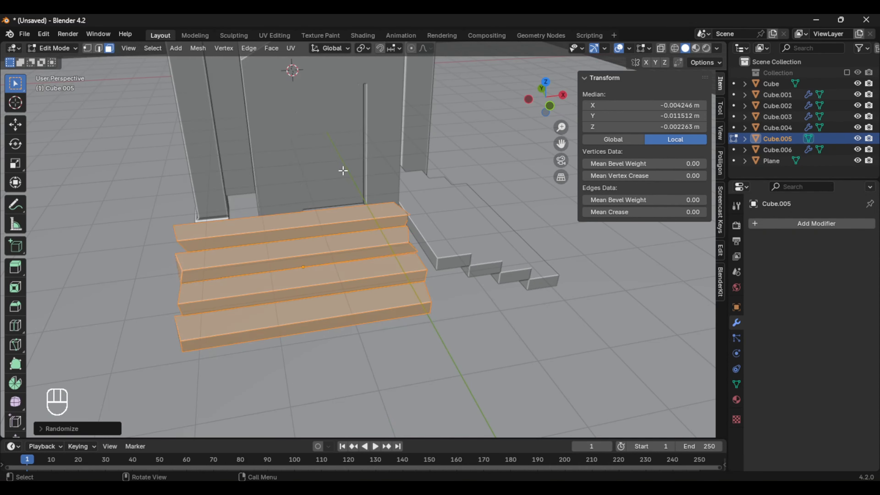
{"action": "middle_click_drag", "start_coordinate": [265, 342], "coordinate": [300, 322]}
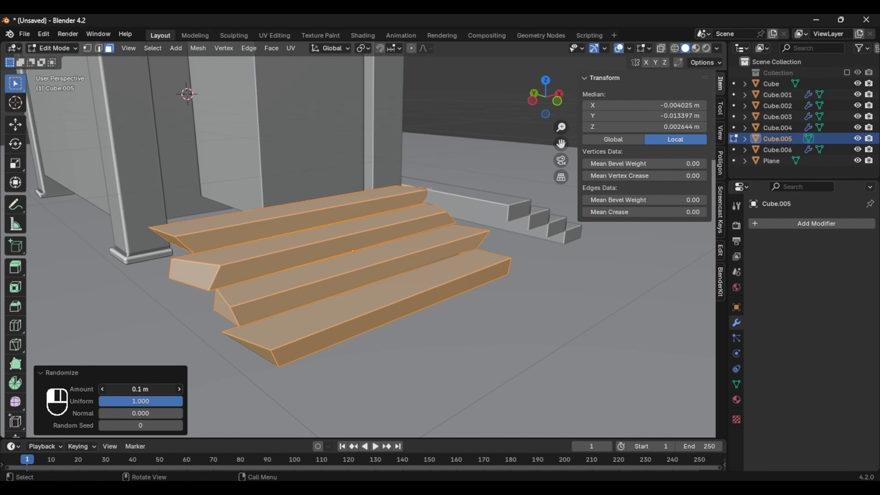
{"action": "middle_click_drag", "start_coordinate": [267, 343], "coordinate": [277, 295]}
{"action": "scroll", "coordinate": [336, 295], "scroll_direction": "down", "scroll_amount": 4}
{"action": "key", "text": "Tab"}
Apply the Array modifier on the side stairs and set their origin to geometry
{"action": "scroll", "coordinate": [403, 272], "scroll_direction": "up", "scroll_amount": 5}
{"action": "left_click", "coordinate": [374, 312]}
{"action": "middle_click_drag", "start_coordinate": [375, 313], "coordinate": [383, 288]}
{"action": "left_click", "coordinate": [841, 240]}
{"action": "left_click", "coordinate": [823, 255]}
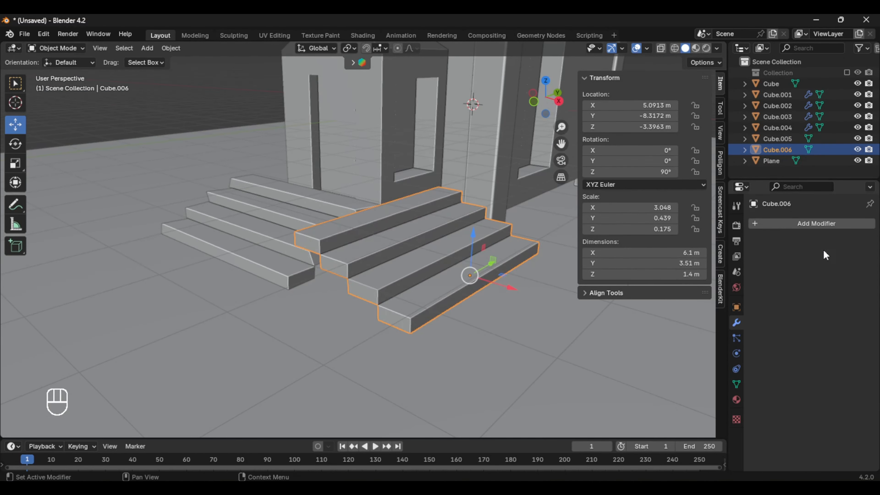
{"action": "right_click", "coordinate": [410, 261]}
{"action": "mouse_move", "coordinate": [410, 261]}
{"action": "left_click", "coordinate": [468, 274]}
Randomize the side stairs' vertices with an amount of 0.1 m and a uniform factor of 0.286
{"action": "key", "text": "Tab"}
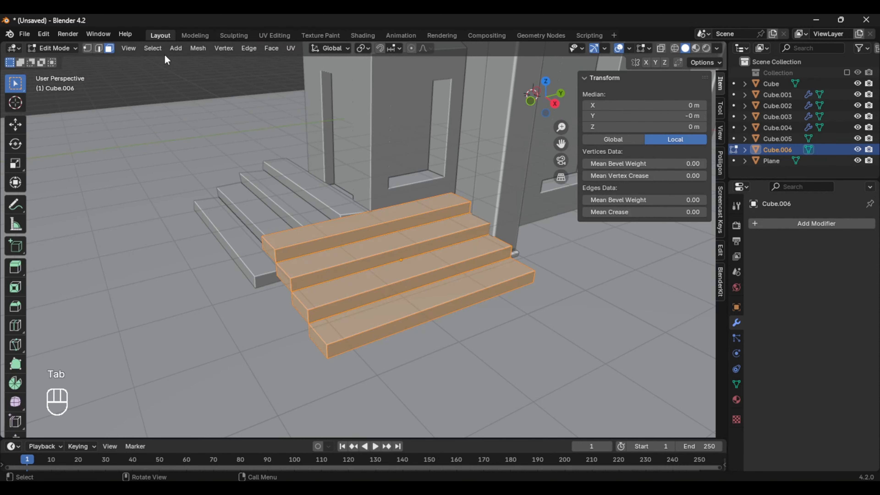
{"action": "left_click", "coordinate": [198, 48]}
{"action": "mouse_move", "coordinate": [219, 61]}
{"action": "left_click", "coordinate": [333, 152]}
{"action": "left_click_drag", "start_coordinate": [162, 401], "coordinate": [121, 401]}
{"action": "middle_click_drag", "start_coordinate": [312, 277], "coordinate": [350, 283]}
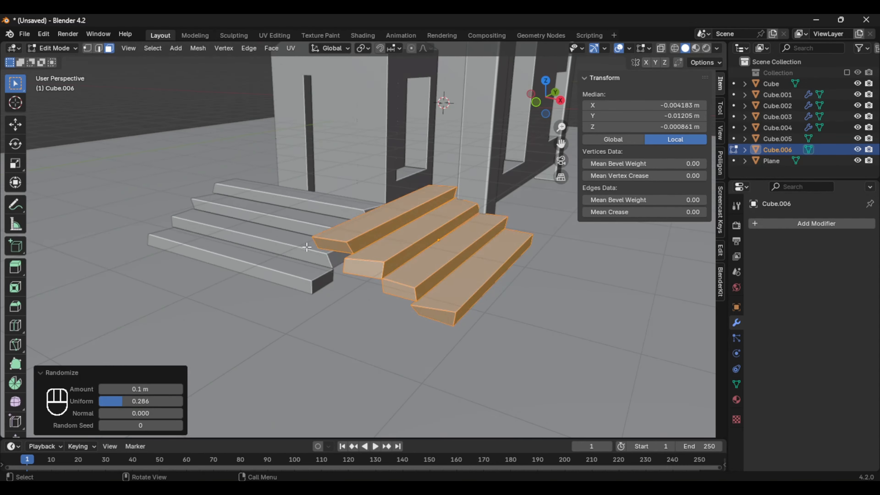
{"action": "left_click", "coordinate": [180, 187]}
{"action": "scroll", "coordinate": [180, 188], "scroll_direction": "down", "scroll_amount": 3}
{"action": "middle_click_drag", "start_coordinate": [180, 187], "coordinate": [208, 213]}
{"action": "left_click", "coordinate": [215, 145]}
{"action": "middle_click_drag", "start_coordinate": [215, 145], "coordinate": [154, 85]}
{"action": "key", "text": "ctrl+z"}
{"action": "key", "text": "Tab"}
Add a cube, move it in front of the stairs to about Y -12.41 m, Z -3.73 m, and scale it to 0.621
{"action": "left_click", "coordinate": [208, 104]}
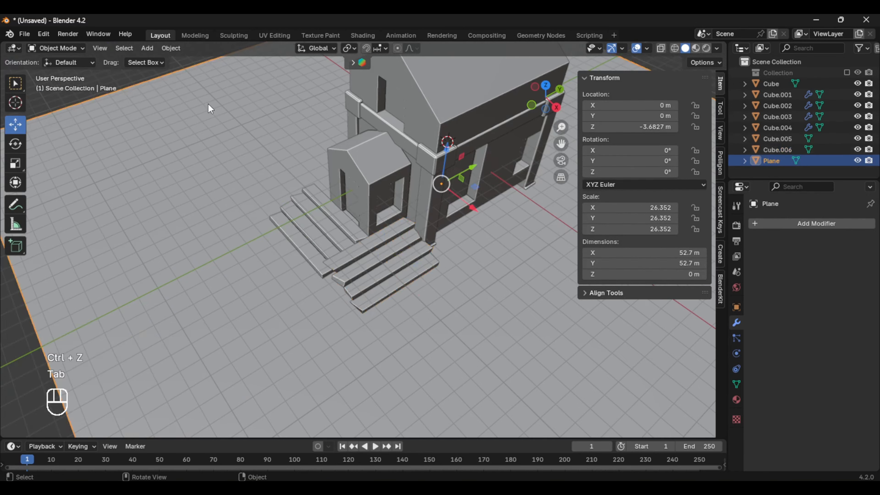
{"action": "key", "text": "shift+a"}
{"action": "left_click", "coordinate": [288, 138]}
{"action": "left_click_drag", "start_coordinate": [485, 154], "coordinate": [341, 205]}
{"action": "middle_click_drag", "start_coordinate": [346, 251], "coordinate": [395, 230]}
{"action": "left_click_drag", "start_coordinate": [314, 179], "coordinate": [314, 239]}
{"action": "key", "text": "s"}
{"action": "left_click", "coordinate": [335, 288]}
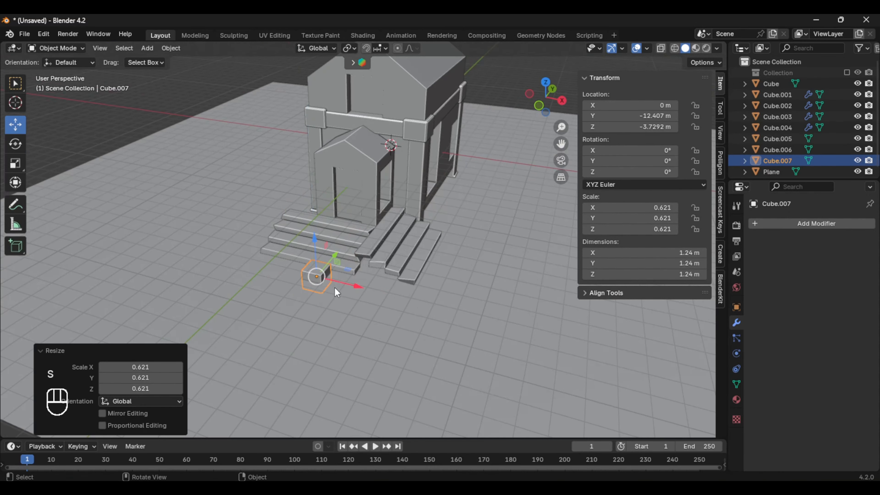
Move the cube to about X 2.72 m, Z -2.93 m, scale it to 0.376 and stretch its X scale to 0.554
{"action": "middle_click_drag", "start_coordinate": [423, 300], "coordinate": [442, 274]}
{"action": "left_click_drag", "start_coordinate": [389, 281], "coordinate": [389, 250]}
{"action": "left_click_drag", "start_coordinate": [429, 285], "coordinate": [406, 285]}
{"action": "key", "text": "s"}
{"action": "left_click", "coordinate": [462, 308]}
{"action": "key", "text": "s"}
{"action": "key", "text": "x"}
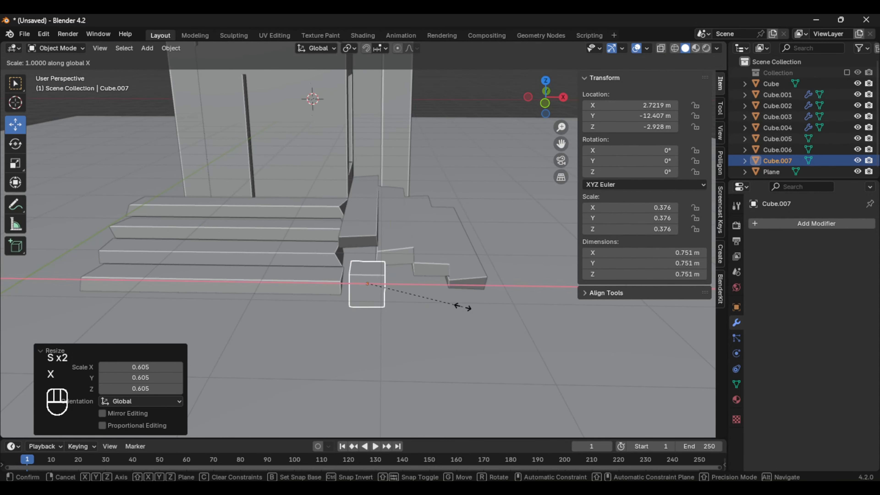
{"action": "left_click", "coordinate": [508, 314]}
Position the block at the corner between the two stairs, at about X 2.53 m, Y -11.62 m, Z -3.35 m
{"action": "middle_click_drag", "start_coordinate": [466, 322], "coordinate": [405, 324]}
{"action": "left_click_drag", "start_coordinate": [455, 173], "coordinate": [455, 206]}
{"action": "middle_click_drag", "start_coordinate": [450, 243], "coordinate": [301, 277]}
{"action": "left_click_drag", "start_coordinate": [210, 260], "coordinate": [251, 248]}
{"action": "middle_click_drag", "start_coordinate": [251, 257], "coordinate": [347, 246]}
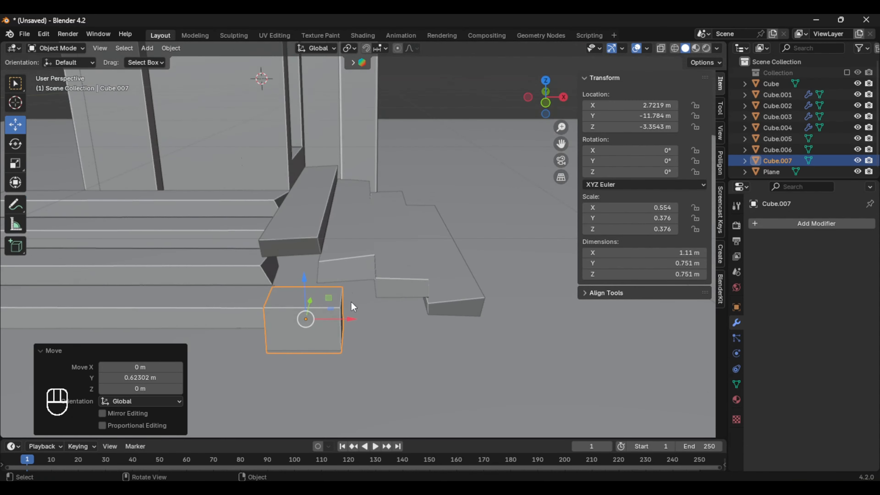
{"action": "left_click_drag", "start_coordinate": [350, 316], "coordinate": [340, 316]}
{"action": "scroll", "coordinate": [366, 324], "scroll_direction": "up", "scroll_amount": 3}
{"action": "middle_click_drag", "start_coordinate": [366, 323], "coordinate": [429, 338]}
{"action": "left_click_drag", "start_coordinate": [403, 342], "coordinate": [396, 343]}
{"action": "middle_click_drag", "start_coordinate": [362, 328], "coordinate": [482, 322]}
{"action": "left_click_drag", "start_coordinate": [497, 320], "coordinate": [480, 318]}
{"action": "middle_click_drag", "start_coordinate": [479, 318], "coordinate": [286, 320]}
Add a Bevel modifier with an amount of 0.1 m to the block
{"action": "left_click", "coordinate": [816, 223]}
{"action": "mouse_move", "coordinate": [794, 227]}
{"action": "left_click", "coordinate": [651, 238]}
{"action": "scroll", "coordinate": [300, 352], "scroll_direction": "down", "scroll_amount": 4}
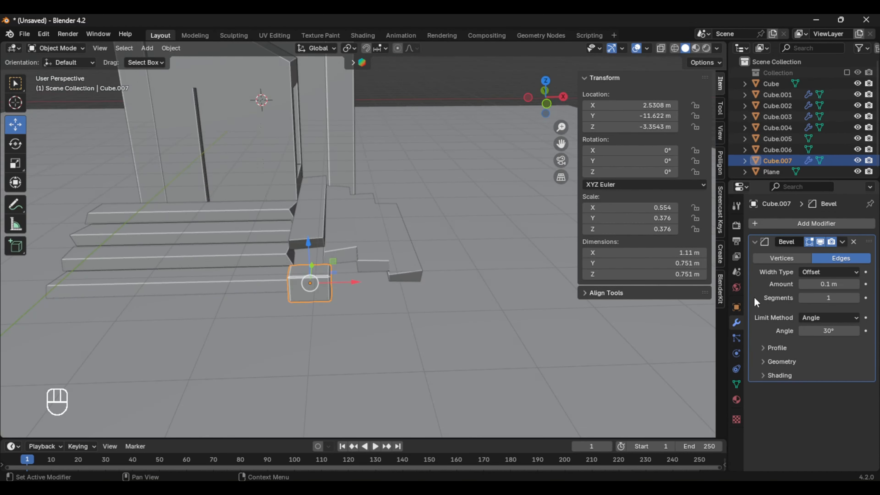
Add an Array modifier to the block with a count of 3 and a relative X offset of 1
{"action": "left_click", "coordinate": [790, 226]}
{"action": "left_click", "coordinate": [655, 227]}
{"action": "scroll", "coordinate": [841, 381], "scroll_direction": "down", "scroll_amount": 3}
{"action": "left_click", "coordinate": [857, 377]}
{"action": "middle_click_drag", "start_coordinate": [540, 342], "coordinate": [517, 343]}
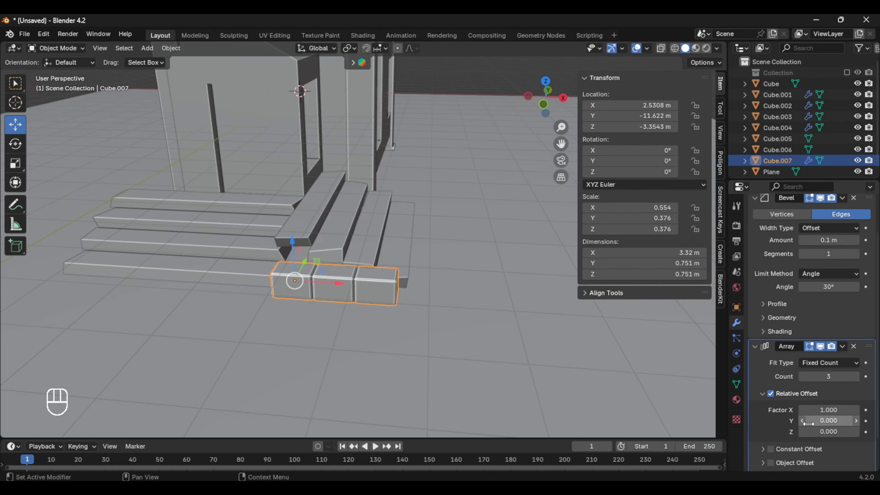
{"action": "middle_click_drag", "start_coordinate": [430, 335], "coordinate": [447, 320]}
{"action": "scroll", "coordinate": [446, 319], "scroll_direction": "up", "scroll_amount": 3}
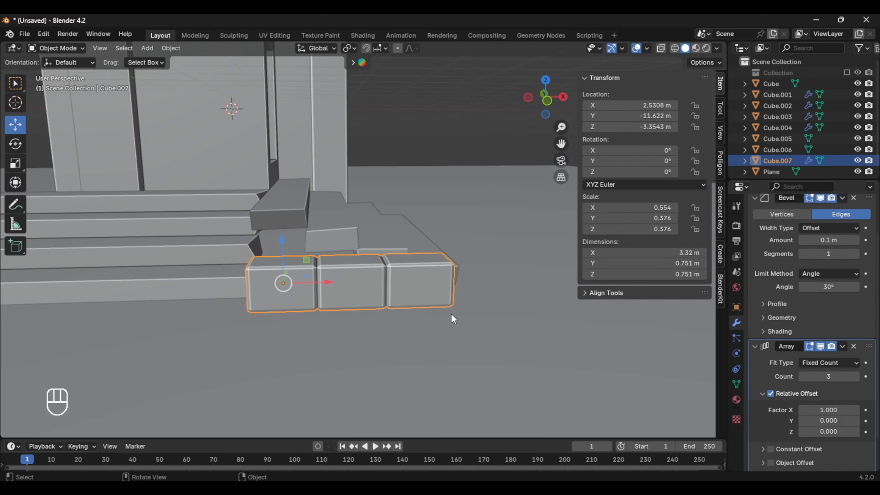
Move the block row along X to about 1.96 m and raise its array count to 4
{"action": "left_click_drag", "start_coordinate": [315, 283], "coordinate": [278, 284]}
{"action": "scroll", "coordinate": [402, 304], "scroll_direction": "up", "scroll_amount": 1}
{"action": "scroll", "coordinate": [377, 304], "scroll_direction": "down", "scroll_amount": 4}
{"action": "middle_click_drag", "start_coordinate": [402, 304], "coordinate": [436, 301]}
Duplicate the block row about 0.75 m upward, set the copy's array count to 3 and move it to about X 2.27 m
{"action": "key", "text": "shift+d"}
{"action": "key", "text": "z"}
{"action": "left_click", "coordinate": [345, 245]}
{"action": "scroll", "coordinate": [436, 300], "scroll_direction": "up", "scroll_amount": 3}
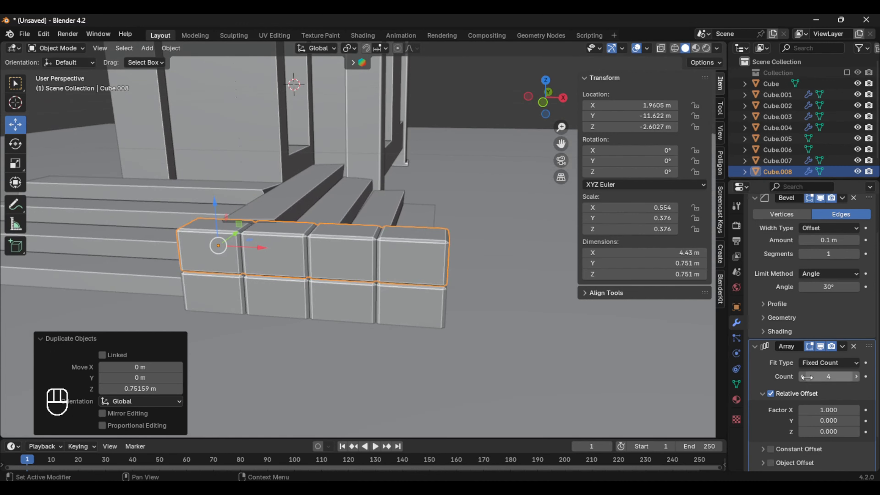
{"action": "left_click", "coordinate": [802, 377]}
{"action": "left_click_drag", "start_coordinate": [258, 247], "coordinate": [276, 251]}
{"action": "scroll", "coordinate": [421, 245], "scroll_direction": "down", "scroll_amount": 1}
{"action": "middle_click_drag", "start_coordinate": [423, 249], "coordinate": [422, 280]}
{"action": "key", "text": "shift+d"}
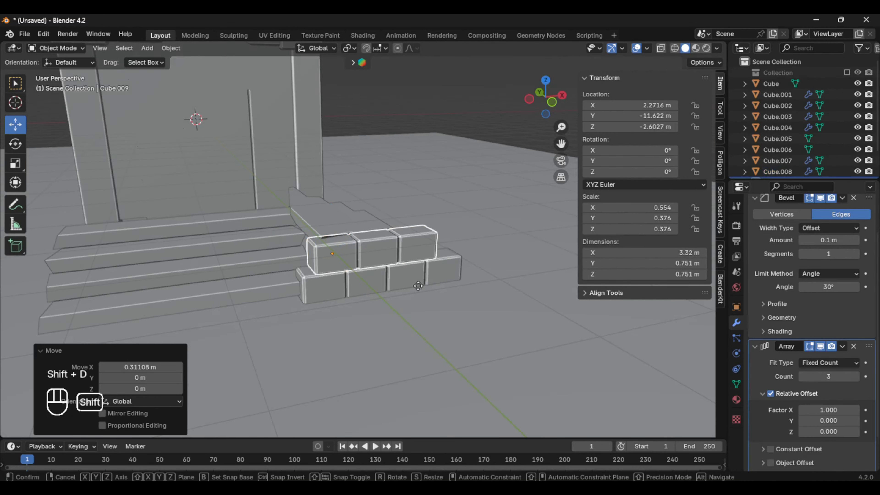
{"action": "left_click", "coordinate": [418, 315]}
{"action": "mouse_move", "coordinate": [419, 315]}
{"action": "middle_mouse_down"}
{"action": "mouse_move", "coordinate": [436, 313]}
{"action": "mouse_move", "coordinate": [418, 309]}
{"action": "middle_mouse_up"}
{"action": "key", "text": "ctrl+z"}
Duplicate the lower block row forward to about X 2.49 m, Y -12.41 m, and set the copy's array count to 2
{"action": "left_click", "coordinate": [417, 286]}
{"action": "key", "text": "shift+d"}
{"action": "key", "text": "x"}
{"action": "key", "text": "y"}
{"action": "left_click", "coordinate": [439, 308]}
{"action": "left_click_drag", "start_coordinate": [392, 293], "coordinate": [394, 292]}
{"action": "left_click", "coordinate": [422, 135]}
{"action": "scroll", "coordinate": [423, 135], "scroll_direction": "down", "scroll_amount": 3}
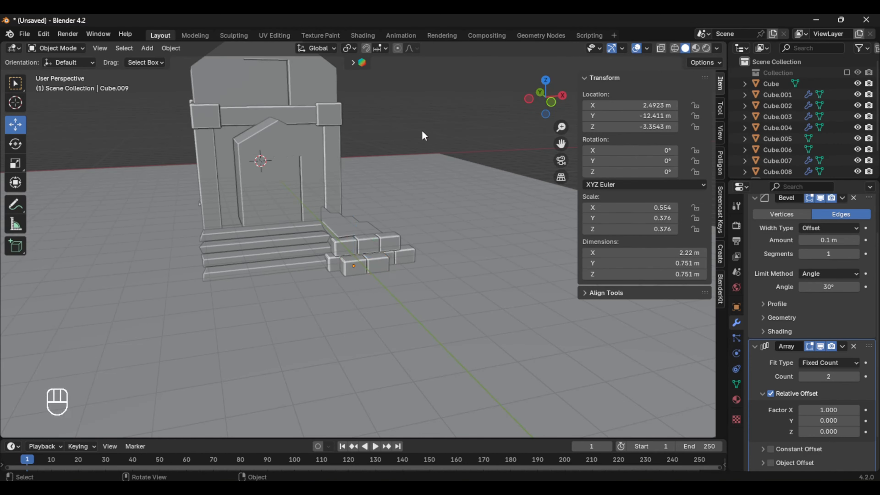
Apply the Array modifiers on the upper, lower and front block rows
{"action": "scroll", "coordinate": [371, 271], "scroll_direction": "up", "scroll_amount": 2}
{"action": "middle_click_drag", "start_coordinate": [420, 249], "coordinate": [367, 238]}
{"action": "left_click", "coordinate": [366, 236]}
{"action": "key", "text": "ctrl+a"}
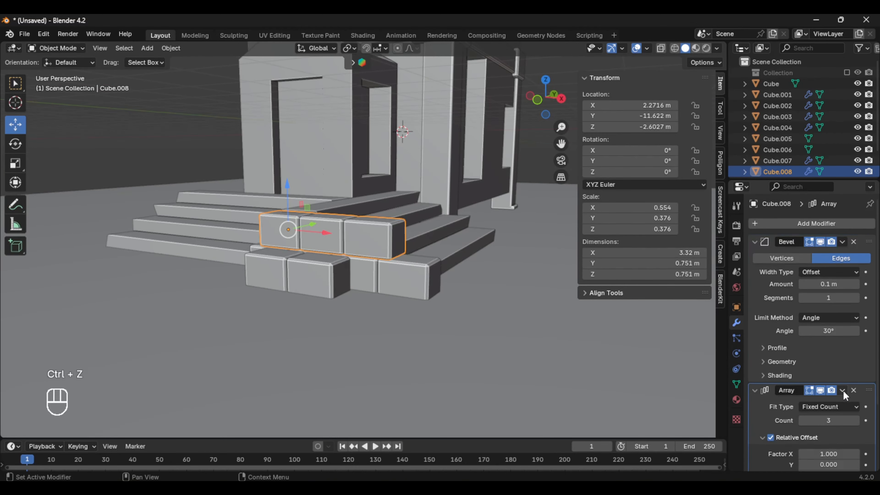
{"action": "middle_click_drag", "start_coordinate": [450, 305], "coordinate": [447, 309]}
{"action": "left_click", "coordinate": [423, 309]}
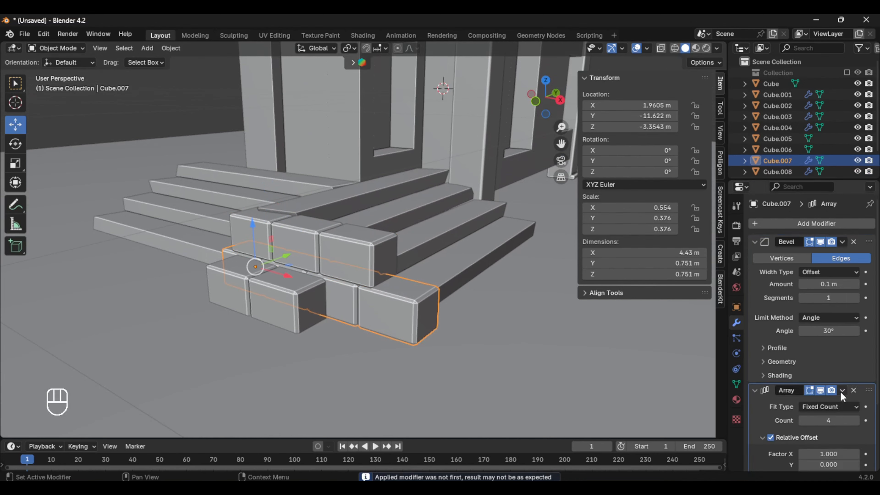
{"action": "left_click", "coordinate": [841, 390]}
{"action": "left_click", "coordinate": [830, 403]}
{"action": "left_click", "coordinate": [307, 302]}
{"action": "left_click", "coordinate": [842, 390]}
{"action": "left_click", "coordinate": [830, 403]}
Try to randomize the vertices of the upper block row on its own
{"action": "middle_click_drag", "start_coordinate": [281, 272], "coordinate": [295, 275]}
{"action": "left_click", "coordinate": [300, 254]}
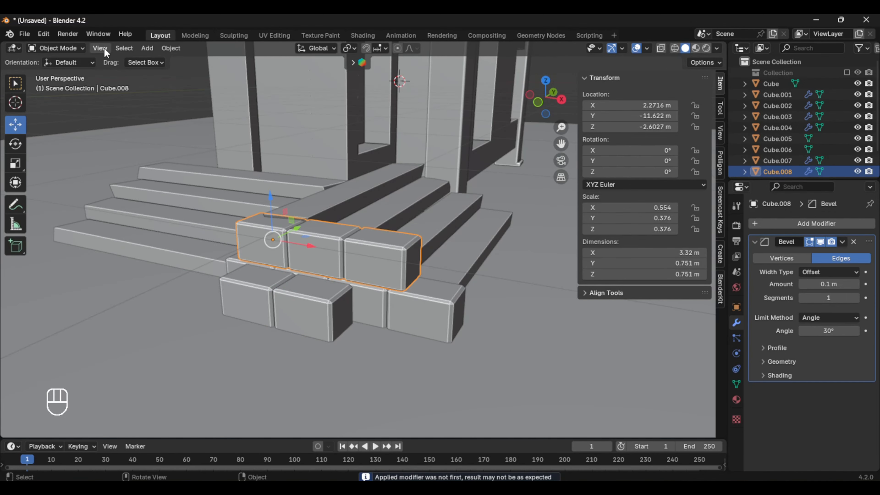
{"action": "key", "text": "Tab"}
{"action": "middle_click_drag", "start_coordinate": [344, 223], "coordinate": [329, 244]}
{"action": "left_click", "coordinate": [198, 48]}
{"action": "mouse_move", "coordinate": [242, 61]}
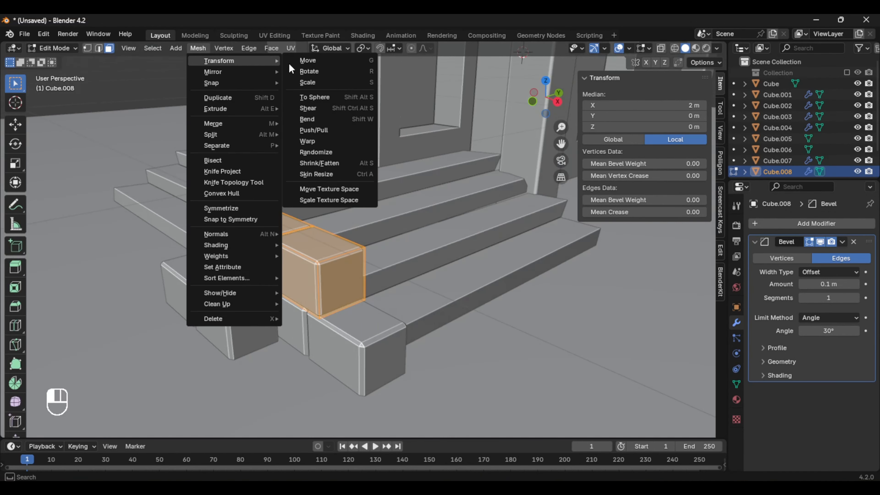
{"action": "left_click", "coordinate": [319, 153]}
{"action": "middle_click_drag", "start_coordinate": [312, 208], "coordinate": [350, 205]}
{"action": "left_click_drag", "start_coordinate": [135, 401], "coordinate": [135, 388]}
{"action": "left_click", "coordinate": [121, 141]}
{"action": "scroll", "coordinate": [122, 141], "scroll_direction": "down", "scroll_amount": 3}
{"action": "middle_click_drag", "start_coordinate": [284, 250], "coordinate": [332, 215]}
{"action": "scroll", "coordinate": [450, 264], "scroll_direction": "up", "scroll_amount": 4}
{"action": "middle_click_drag", "start_coordinate": [464, 249], "coordinate": [342, 327]}
{"action": "scroll", "coordinate": [449, 277], "scroll_direction": "down", "scroll_amount": 2}
{"action": "key", "text": "ctrl+z"}
{"action": "key", "text": "ctrl+z"}
{"action": "key", "text": "ctrl+z"}
{"action": "key", "text": "Tab"}
Join the three block rows into one object and set its origin to geometry
{"action": "left_click", "coordinate": [287, 319], "text": "shift"}
{"action": "right_click", "coordinate": [244, 281]}
{"action": "mouse_move", "coordinate": [245, 282]}
{"action": "left_click", "coordinate": [409, 292]}
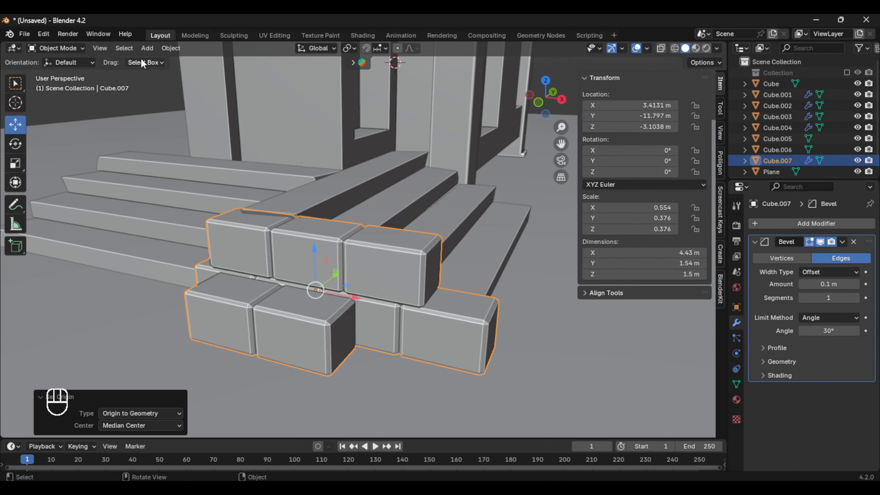
Randomize the joined blocks' vertices with a uniform factor of 0.779 and adjust the randomization amount
{"action": "key", "text": "Tab"}
{"action": "left_click", "coordinate": [198, 48]}
{"action": "mouse_move", "coordinate": [202, 57]}
{"action": "left_click", "coordinate": [334, 151]}
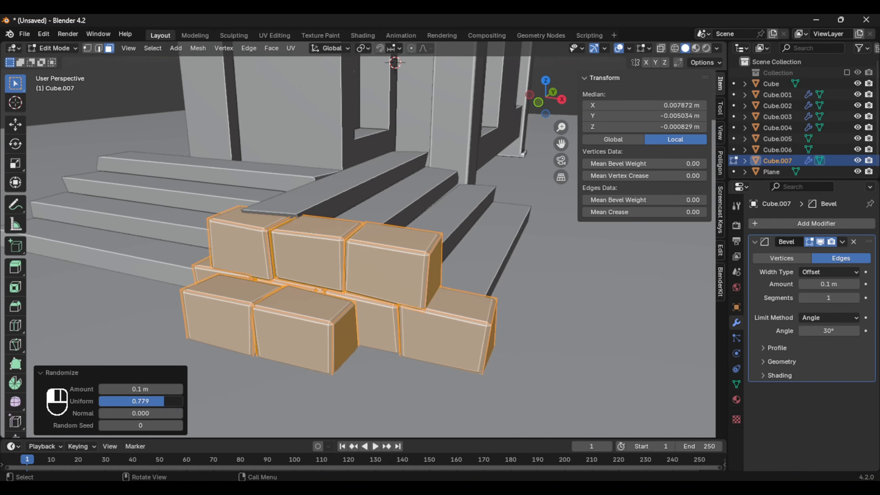
{"action": "left_click_drag", "start_coordinate": [140, 389], "coordinate": [156, 388]}
{"action": "key", "text": "Tab"}
{"action": "scroll", "coordinate": [229, 215], "scroll_direction": "down", "scroll_amount": 5}
{"action": "middle_click_drag", "start_coordinate": [227, 205], "coordinate": [220, 223]}
{"action": "left_click", "coordinate": [236, 223]}
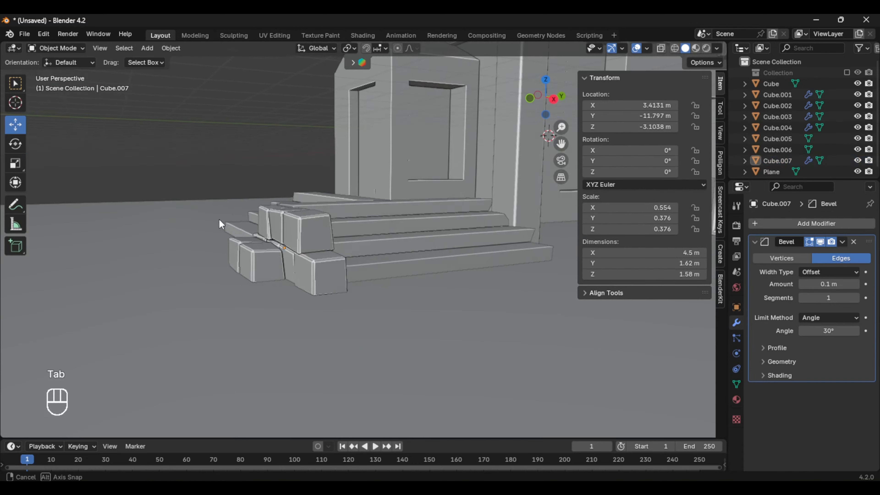
Raise the joined stone blocks slightly along Z to about -3.03 m
{"action": "scroll", "coordinate": [294, 270], "scroll_direction": "up", "scroll_amount": 5}
{"action": "middle_click_drag", "start_coordinate": [277, 257], "coordinate": [343, 268]}
{"action": "left_click", "coordinate": [359, 277]}
{"action": "left_click_drag", "start_coordinate": [358, 275], "coordinate": [358, 271]}
{"action": "mouse_move", "coordinate": [386, 298]}
{"action": "middle_mouse_down"}
{"action": "mouse_move", "coordinate": [404, 264]}
{"action": "mouse_move", "coordinate": [390, 285]}
{"action": "middle_mouse_up"}
Move the ground plane along Z to about -3.53 m beneath the lowest blocks and stairs
{"action": "scroll", "coordinate": [342, 326], "scroll_direction": "down", "scroll_amount": 3}
{"action": "left_click", "coordinate": [340, 334]}
{"action": "key", "text": "g"}
{"action": "key", "text": "z"}
{"action": "left_click", "coordinate": [339, 327]}
{"action": "scroll", "coordinate": [338, 305], "scroll_direction": "down", "scroll_amount": 4}
{"action": "left_click", "coordinate": [421, 204]}
Duplicate the joined stone blocks along X to the other end of the stairs, at about X -5.93 m
{"action": "middle_click_drag", "start_coordinate": [361, 224], "coordinate": [283, 243]}
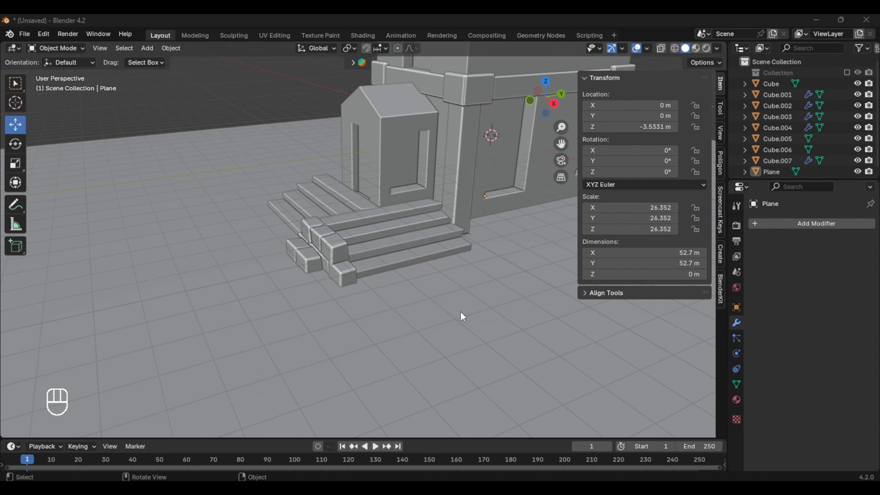
{"action": "middle_click_drag", "start_coordinate": [460, 312], "coordinate": [463, 339]}
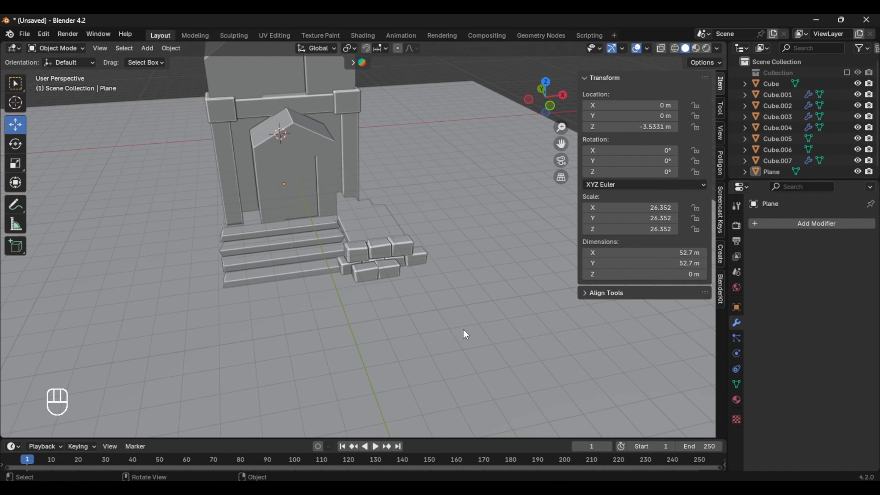
{"action": "middle_click_drag", "start_coordinate": [352, 288], "coordinate": [280, 294]}
{"action": "middle_click_drag", "start_coordinate": [361, 300], "coordinate": [464, 312]}
{"action": "left_click", "coordinate": [457, 274]}
{"action": "key", "text": "shift+d"}
{"action": "key", "text": "x"}
{"action": "left_click", "coordinate": [329, 295]}
Rotate the duplicated stone blocks about Z so they run alongside the open end of the front stairs
{"action": "middle_click_drag", "start_coordinate": [329, 294], "coordinate": [388, 291]}
{"action": "left_click_drag", "start_coordinate": [651, 260], "coordinate": [669, 260]}
{"action": "key", "text": "ctrl+z"}
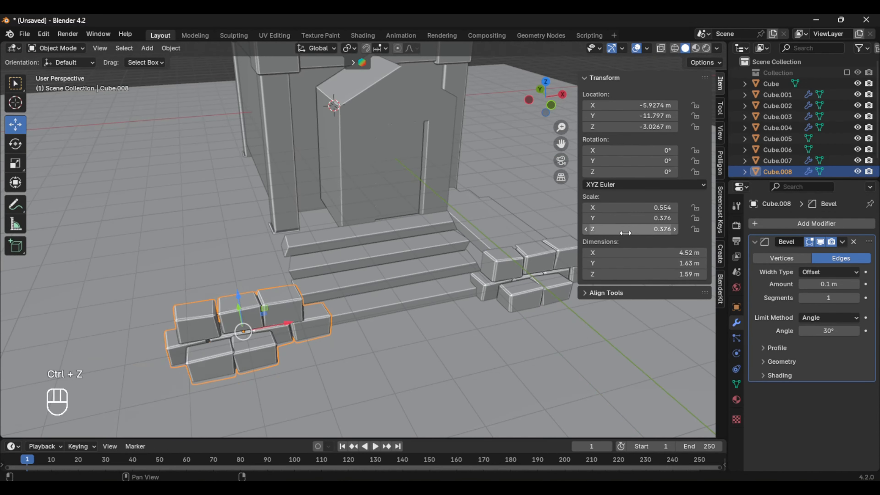
{"action": "left_click_drag", "start_coordinate": [624, 230], "coordinate": [635, 230]}
{"action": "left_click_drag", "start_coordinate": [636, 171], "coordinate": [607, 172]}
Move the rotated stone blocks into place beside the open end of the front stairs
{"action": "middle_click_drag", "start_coordinate": [347, 294], "coordinate": [426, 299]}
{"action": "left_click_drag", "start_coordinate": [291, 349], "coordinate": [239, 326]}
{"action": "left_click_drag", "start_coordinate": [300, 320], "coordinate": [334, 306]}
{"action": "middle_click_drag", "start_coordinate": [335, 306], "coordinate": [388, 317]}
{"action": "left_click_drag", "start_coordinate": [331, 338], "coordinate": [348, 332]}
{"action": "middle_click_drag", "start_coordinate": [348, 333], "coordinate": [163, 350]}
Shift the front flight of stairs along X toward the original stone blocks
{"action": "left_click", "coordinate": [376, 277]}
{"action": "middle_click_drag", "start_coordinate": [375, 277], "coordinate": [385, 262]}
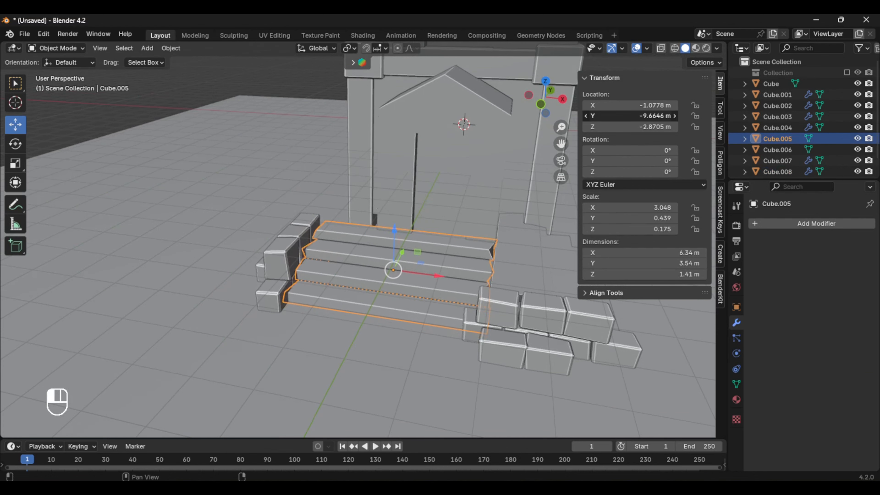
{"action": "left_click_drag", "start_coordinate": [437, 280], "coordinate": [466, 284]}
{"action": "middle_click_drag", "start_coordinate": [478, 288], "coordinate": [422, 281]}
Hide the viewport overlays and move the rotated stone blocks along X against the end of the front stairs
{"action": "left_click", "coordinate": [636, 48]}
{"action": "scroll", "coordinate": [502, 279], "scroll_direction": "up", "scroll_amount": 2}
{"action": "left_click", "coordinate": [193, 291]}
{"action": "left_click_drag", "start_coordinate": [212, 271], "coordinate": [315, 275]}
{"action": "middle_click_drag", "start_coordinate": [315, 275], "coordinate": [353, 278]}
Select the side flight of stairs and set its Z scale to 0.215
{"action": "left_click", "coordinate": [241, 255]}
{"action": "scroll", "coordinate": [241, 254], "scroll_direction": "down", "scroll_amount": 3}
{"action": "left_click", "coordinate": [433, 272]}
{"action": "scroll", "coordinate": [433, 272], "scroll_direction": "up", "scroll_amount": 4}
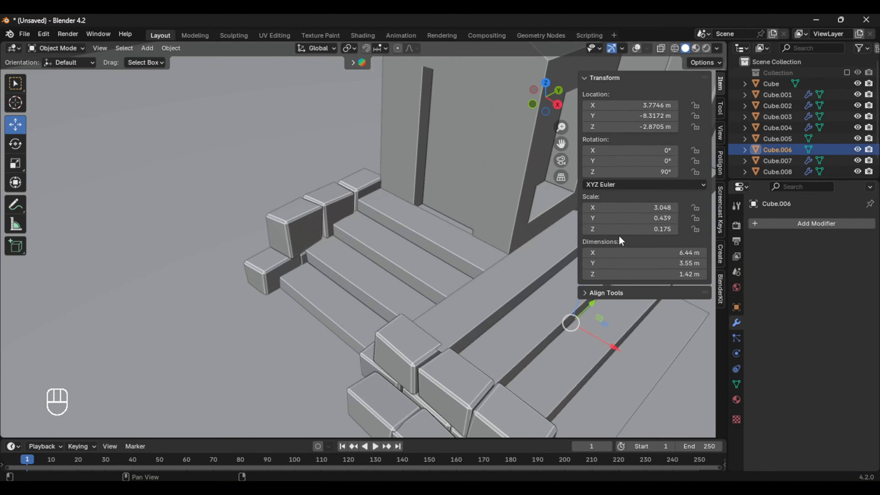
{"action": "scroll", "coordinate": [249, 140], "scroll_direction": "down", "scroll_amount": 6}
{"action": "left_click", "coordinate": [248, 140]}
{"action": "middle_click_drag", "start_coordinate": [294, 250], "coordinate": [350, 284]}
{"action": "scroll", "coordinate": [435, 319], "scroll_direction": "up", "scroll_amount": 3}
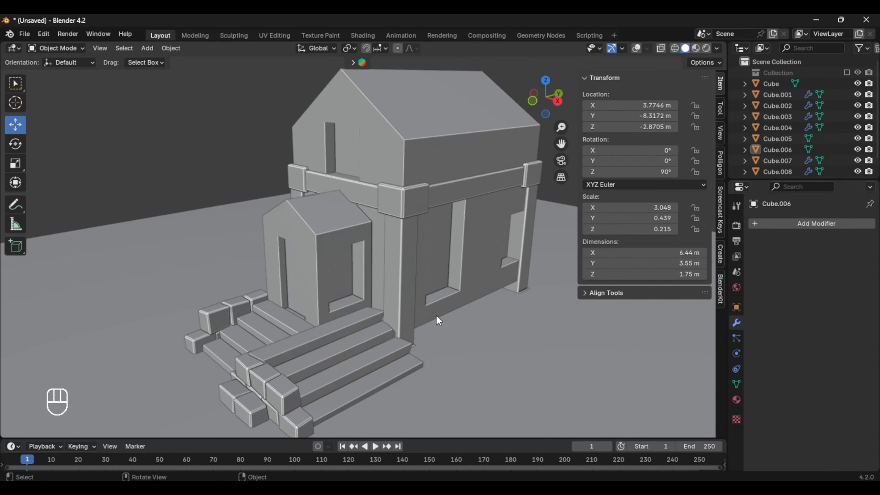
Add a cube and move it along Y in front of the porch, to about -10.34 m
{"action": "scroll", "coordinate": [467, 310], "scroll_direction": "down", "scroll_amount": 3}
{"action": "scroll", "coordinate": [448, 334], "scroll_direction": "up", "scroll_amount": 4}
{"action": "key", "text": "shift+a"}
{"action": "mouse_move", "coordinate": [194, 150]}
{"action": "left_click", "coordinate": [270, 161]}
{"action": "left_click_drag", "start_coordinate": [405, 221], "coordinate": [291, 270]}
{"action": "scroll", "coordinate": [360, 288], "scroll_direction": "up", "scroll_amount": 5}
{"action": "middle_click_drag", "start_coordinate": [367, 289], "coordinate": [444, 311]}
Show the viewport overlays again and flatten the new cube along Y to a scale of 0.093
{"action": "key", "text": "shift+alt+z"}
{"action": "key", "text": "s"}
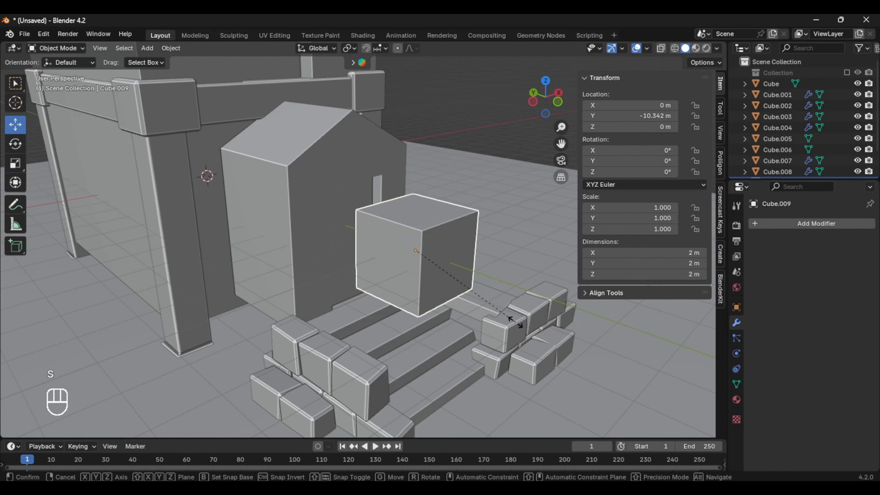
{"action": "key", "text": "z"}
{"action": "key", "text": "x"}
{"action": "left_click", "coordinate": [422, 261]}
{"action": "middle_click_drag", "start_coordinate": [438, 265], "coordinate": [484, 284]}
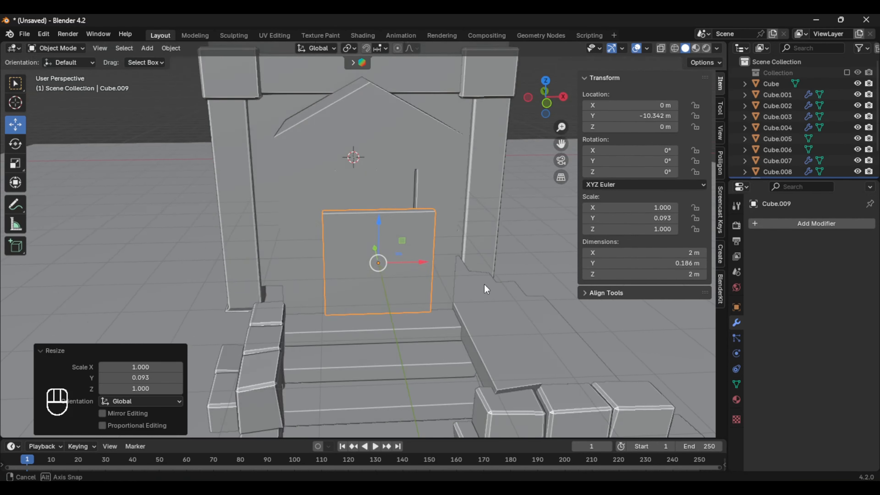
Raise all objects together about 8.85 m along Z, and reselect the thin slab in front of the porch
{"action": "scroll", "coordinate": [484, 284], "scroll_direction": "down", "scroll_amount": 10}
{"action": "key", "text": "a"}
{"action": "left_click_drag", "start_coordinate": [369, 198], "coordinate": [370, 157]}
{"action": "scroll", "coordinate": [431, 280], "scroll_direction": "up", "scroll_amount": 7}
{"action": "left_click", "coordinate": [431, 283]}
{"action": "scroll", "coordinate": [431, 287], "scroll_direction": "up", "scroll_amount": 5}
{"action": "left_click", "coordinate": [381, 298]}
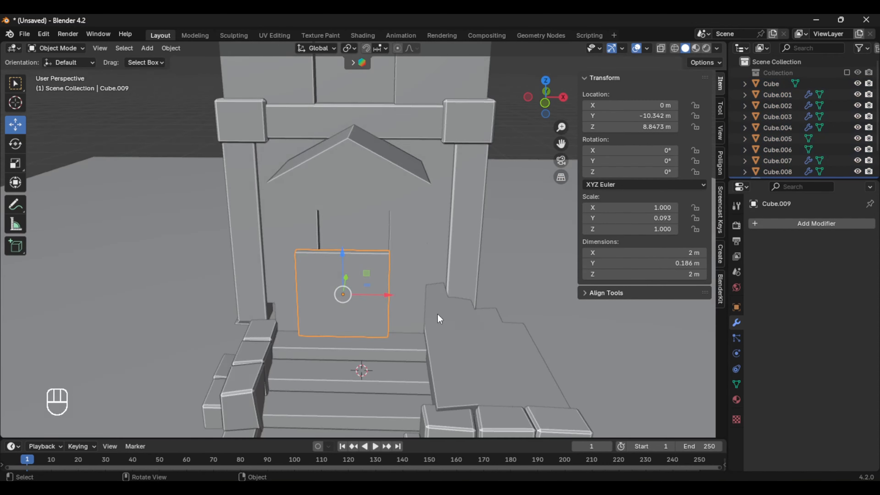
Narrow the slab to an X scale of 0.510 and move it back along Y toward the porch doorway
{"action": "middle_click_drag", "start_coordinate": [437, 313], "coordinate": [506, 294]}
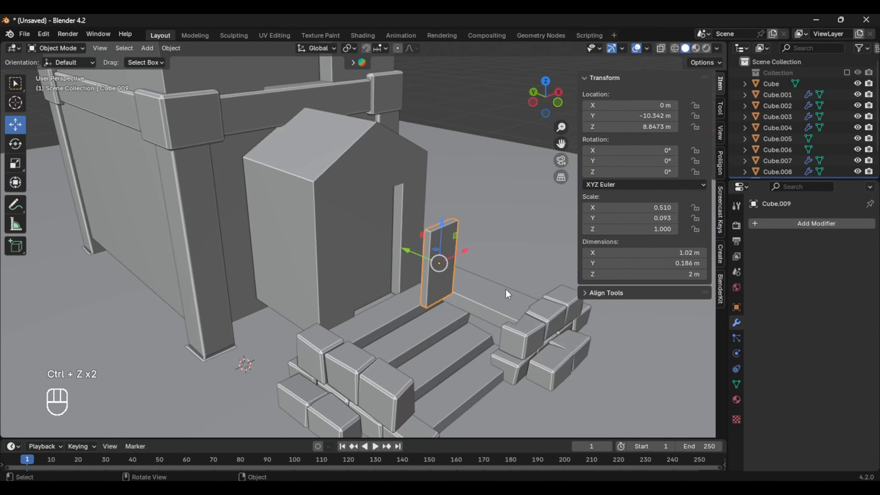
{"action": "scroll", "coordinate": [485, 281], "scroll_direction": "up", "scroll_amount": 1}
{"action": "left_click_drag", "start_coordinate": [412, 253], "coordinate": [324, 226]}
{"action": "middle_click_drag", "start_coordinate": [492, 277], "coordinate": [440, 274]}
{"action": "scroll", "coordinate": [439, 274], "scroll_direction": "up", "scroll_amount": 4}
{"action": "middle_click_drag", "start_coordinate": [446, 264], "coordinate": [461, 289], "text": "shift"}
{"action": "key", "text": "ctrl+z"}
Shape the slab into a door plank with X scale 0.310 and Z scale 2.030, fitted to one side of the doorway
{"action": "mouse_move", "coordinate": [625, 219]}
{"action": "left_mouse_down"}
{"action": "mouse_move", "coordinate": [638, 219]}
{"action": "mouse_move", "coordinate": [636, 207]}
{"action": "left_mouse_up"}
{"action": "left_click_drag", "start_coordinate": [376, 216], "coordinate": [331, 219]}
{"action": "left_click_drag", "start_coordinate": [631, 229], "coordinate": [666, 229]}
{"action": "left_click_drag", "start_coordinate": [285, 174], "coordinate": [288, 240]}
{"action": "middle_click_drag", "start_coordinate": [433, 250], "coordinate": [356, 255]}
{"action": "middle_click_drag", "start_coordinate": [277, 243], "coordinate": [367, 243], "text": "shift"}
{"action": "left_click_drag", "start_coordinate": [356, 233], "coordinate": [353, 235]}
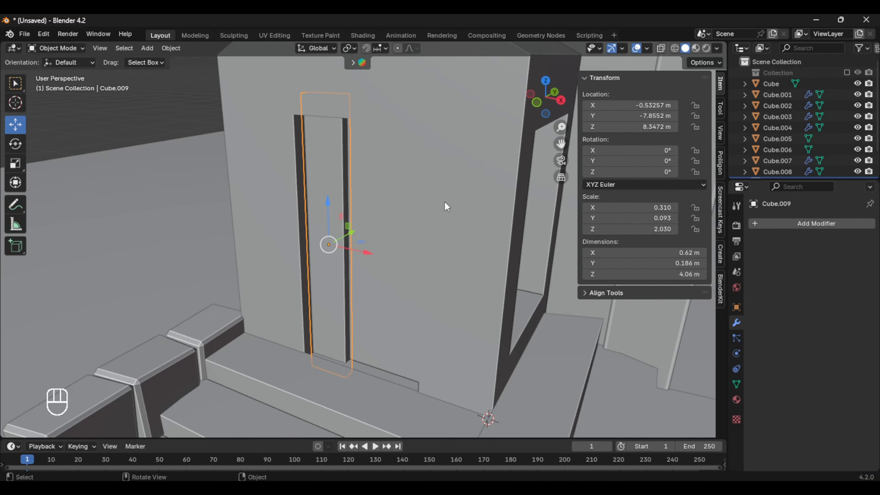
Give the door plank a Bevel modifier with amount 0.14 m and an Array modifier with count 3
{"action": "left_click", "coordinate": [791, 223]}
{"action": "left_click", "coordinate": [656, 239]}
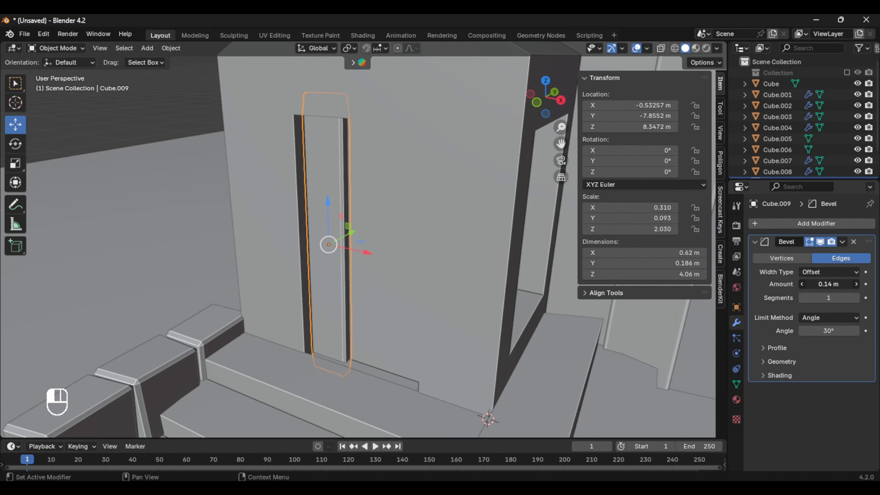
{"action": "left_click", "coordinate": [804, 224]}
{"action": "mouse_move", "coordinate": [803, 224]}
{"action": "left_click", "coordinate": [655, 223]}
{"action": "left_click", "coordinate": [856, 421]}
Nudge the three-plank door along X to about -0.51 m to fit the doorway, and deselect it
{"action": "middle_click_drag", "start_coordinate": [414, 324], "coordinate": [448, 323]}
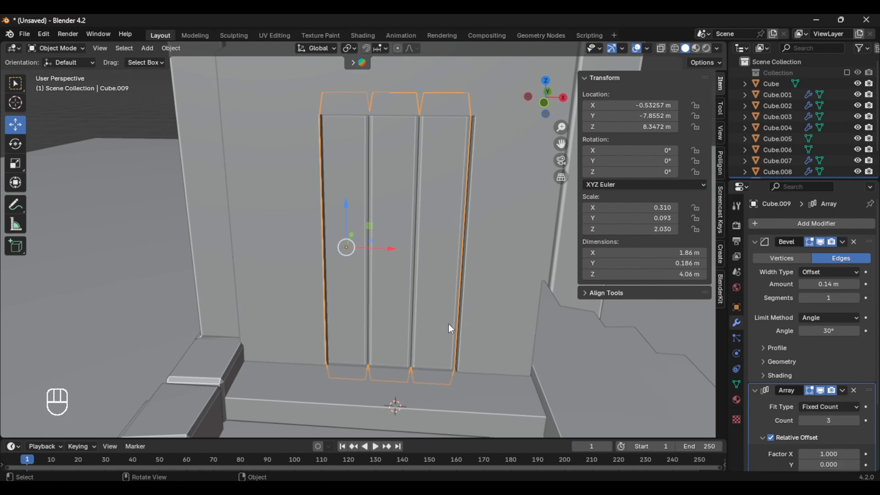
{"action": "left_click_drag", "start_coordinate": [392, 250], "coordinate": [398, 251]}
{"action": "key", "text": "alt+a"}
{"action": "scroll", "coordinate": [253, 223], "scroll_direction": "down", "scroll_amount": 5}
{"action": "middle_click_drag", "start_coordinate": [254, 223], "coordinate": [286, 228]}
{"action": "scroll", "coordinate": [363, 262], "scroll_direction": "up", "scroll_amount": 4}
{"action": "middle_click_drag", "start_coordinate": [363, 263], "coordinate": [303, 261]}
{"action": "scroll", "coordinate": [366, 275], "scroll_direction": "down", "scroll_amount": 2}
{"action": "scroll", "coordinate": [361, 245], "scroll_direction": "down", "scroll_amount": 1}
{"action": "scroll", "coordinate": [303, 262], "scroll_direction": "down", "scroll_amount": 2}
Try out a scaled-down ico sphere in front of the porch door and delete it
{"action": "key", "text": "shift+a"}
{"action": "mouse_move", "coordinate": [208, 109]}
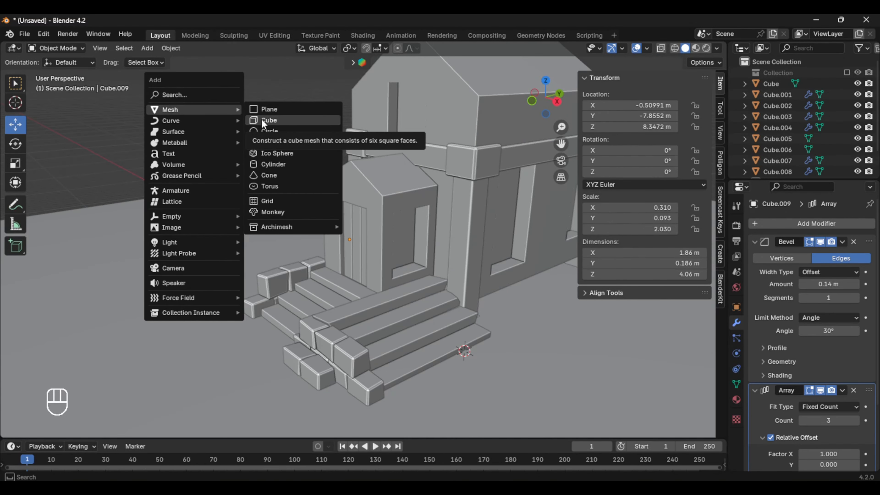
{"action": "left_click", "coordinate": [277, 154]}
{"action": "left_click_drag", "start_coordinate": [467, 321], "coordinate": [476, 196]}
{"action": "middle_click_drag", "start_coordinate": [284, 302], "coordinate": [367, 311]}
{"action": "scroll", "coordinate": [367, 312], "scroll_direction": "up", "scroll_amount": 3}
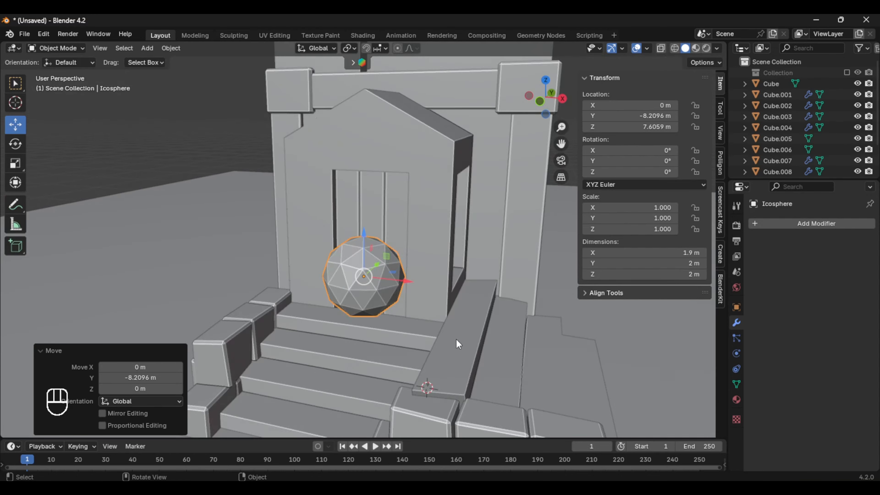
{"action": "key", "text": "s"}
{"action": "left_click", "coordinate": [376, 286]}
{"action": "scroll", "coordinate": [381, 291], "scroll_direction": "up", "scroll_amount": 3}
{"action": "left_click_drag", "start_coordinate": [404, 304], "coordinate": [459, 317]}
{"action": "middle_click_drag", "start_coordinate": [462, 338], "coordinate": [493, 316]}
{"action": "key", "text": "Delete"}
Add a cube and place it in front of the door at about Y -8.62 m and Z 8.13 m
{"action": "key", "text": "shift+a"}
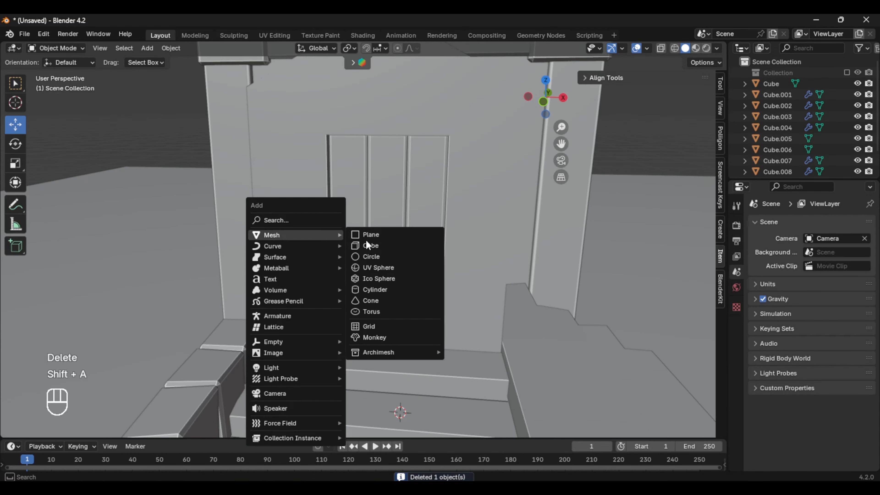
{"action": "left_click", "coordinate": [369, 244]}
{"action": "middle_click_drag", "start_coordinate": [416, 277], "coordinate": [374, 291]}
{"action": "scroll", "coordinate": [416, 305], "scroll_direction": "down", "scroll_amount": 4}
{"action": "left_click_drag", "start_coordinate": [457, 335], "coordinate": [466, 156]}
{"action": "scroll", "coordinate": [492, 264], "scroll_direction": "down", "scroll_amount": 4}
{"action": "scroll", "coordinate": [387, 282], "scroll_direction": "up", "scroll_amount": 4}
{"action": "left_click_drag", "start_coordinate": [506, 241], "coordinate": [351, 209]}
{"action": "middle_click_drag", "start_coordinate": [381, 225], "coordinate": [414, 219]}
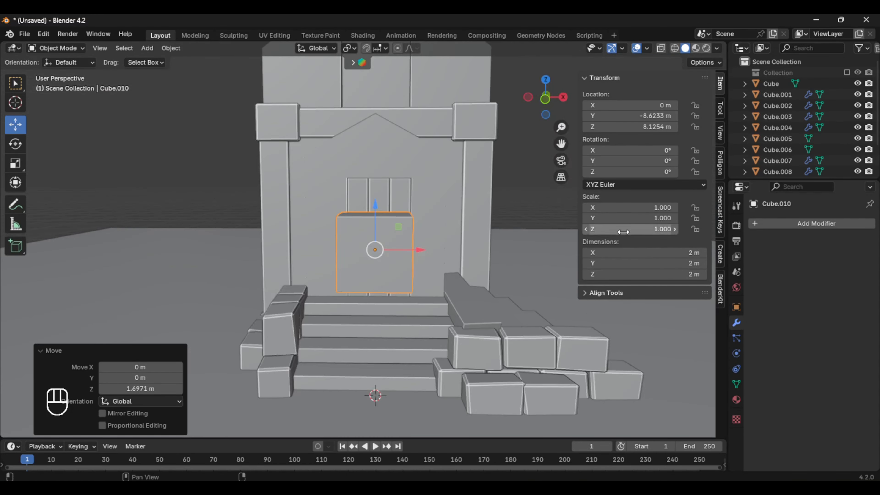
Slim the cube into a horizontal bar with Y and Z scales of 0.220 and move it back to the door
{"action": "middle_click_drag", "start_coordinate": [477, 292], "coordinate": [498, 295]}
{"action": "left_click_drag", "start_coordinate": [637, 218], "coordinate": [608, 217]}
{"action": "scroll", "coordinate": [467, 295], "scroll_direction": "up", "scroll_amount": 3}
{"action": "middle_click_drag", "start_coordinate": [450, 302], "coordinate": [358, 328]}
{"action": "left_click_drag", "start_coordinate": [338, 267], "coordinate": [384, 250]}
Fit the bar across the door planks at about X 0.12 m, fine-tune its depth, and deselect it
{"action": "middle_click_drag", "start_coordinate": [333, 322], "coordinate": [407, 317]}
{"action": "left_click_drag", "start_coordinate": [425, 255], "coordinate": [430, 254]}
{"action": "middle_click_drag", "start_coordinate": [412, 301], "coordinate": [447, 294]}
{"action": "left_click_drag", "start_coordinate": [461, 254], "coordinate": [467, 253]}
{"action": "middle_click_drag", "start_coordinate": [464, 271], "coordinate": [440, 281]}
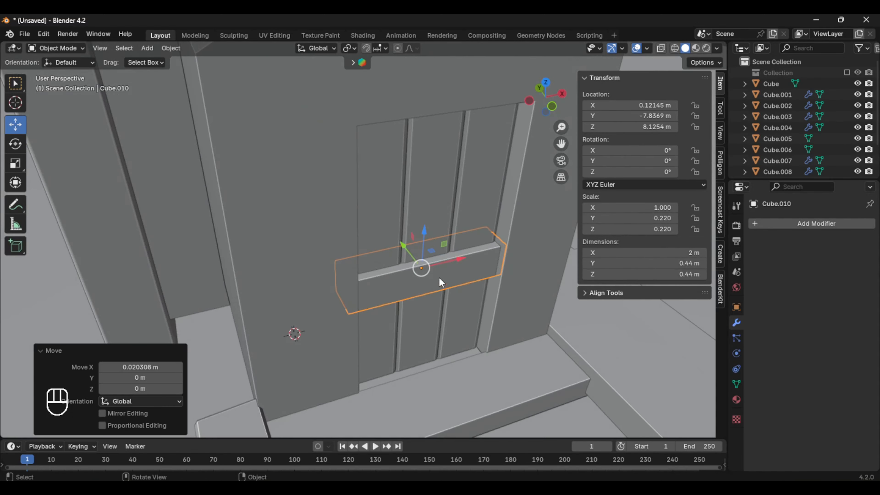
{"action": "left_click_drag", "start_coordinate": [407, 246], "coordinate": [405, 244]}
{"action": "scroll", "coordinate": [415, 295], "scroll_direction": "down", "scroll_amount": 4}
{"action": "middle_click_drag", "start_coordinate": [415, 312], "coordinate": [354, 305]}
{"action": "scroll", "coordinate": [346, 291], "scroll_direction": "down", "scroll_amount": 2}
{"action": "left_click", "coordinate": [258, 173]}
Add a torus, scale it to 0.220, and place it in front of the door at Y -10.45 m, Z about 8.58 m
{"action": "key", "text": "shift+a"}
{"action": "mouse_move", "coordinate": [259, 228]}
{"action": "left_click", "coordinate": [312, 304]}
{"action": "left_click_drag", "start_coordinate": [437, 324], "coordinate": [439, 247]}
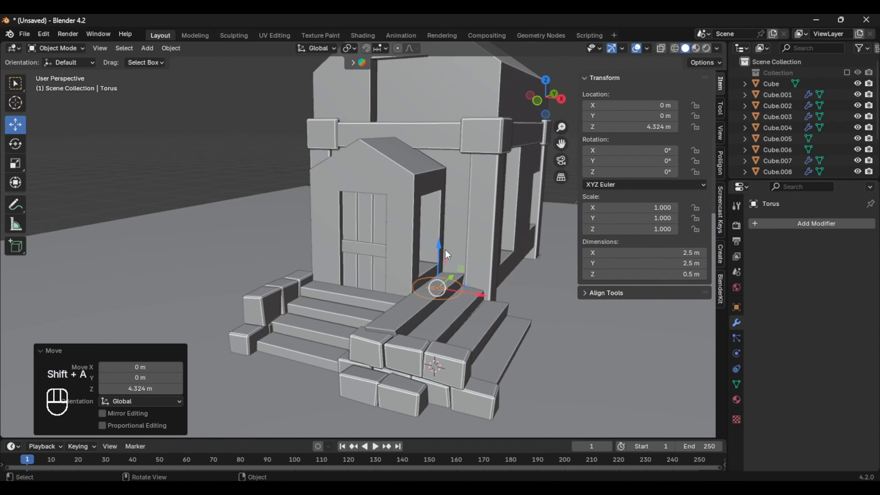
{"action": "scroll", "coordinate": [427, 347], "scroll_direction": "up", "scroll_amount": 2}
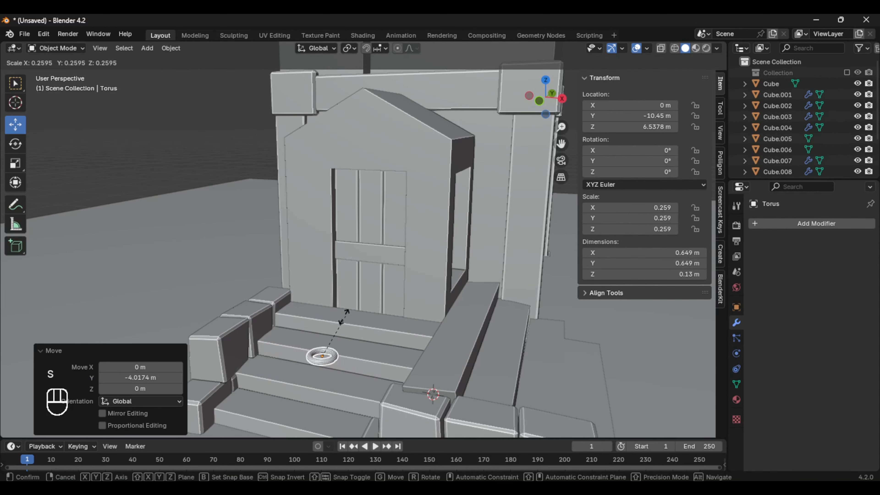
{"action": "left_click", "coordinate": [341, 323]}
{"action": "left_click_drag", "start_coordinate": [322, 310], "coordinate": [320, 212]}
{"action": "scroll", "coordinate": [370, 283], "scroll_direction": "up", "scroll_amount": 4}
{"action": "middle_click_drag", "start_coordinate": [370, 283], "coordinate": [393, 279]}
{"action": "left_click_drag", "start_coordinate": [620, 229], "coordinate": [634, 229]}
{"action": "left_click_drag", "start_coordinate": [620, 172], "coordinate": [634, 172]}
{"action": "key", "text": "ctrl+z"}
{"action": "key", "text": "ctrl+z"}
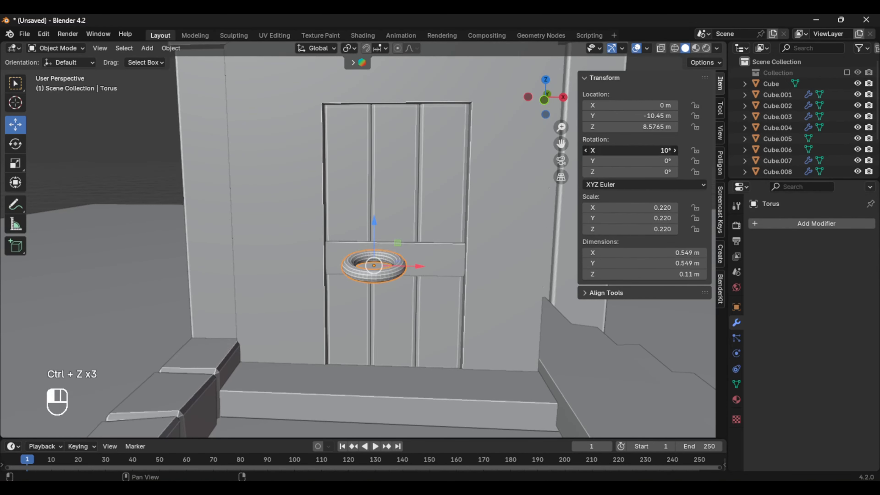
Rotate the torus 90° about X and place it as a ring handle on the door at about X -0.36, Y -8.05, Z 7.91 m
{"action": "left_click", "coordinate": [615, 172]}
{"action": "middle_click_drag", "start_coordinate": [464, 272], "coordinate": [550, 275]}
{"action": "key", "text": "z"}
{"action": "left_click", "coordinate": [371, 243]}
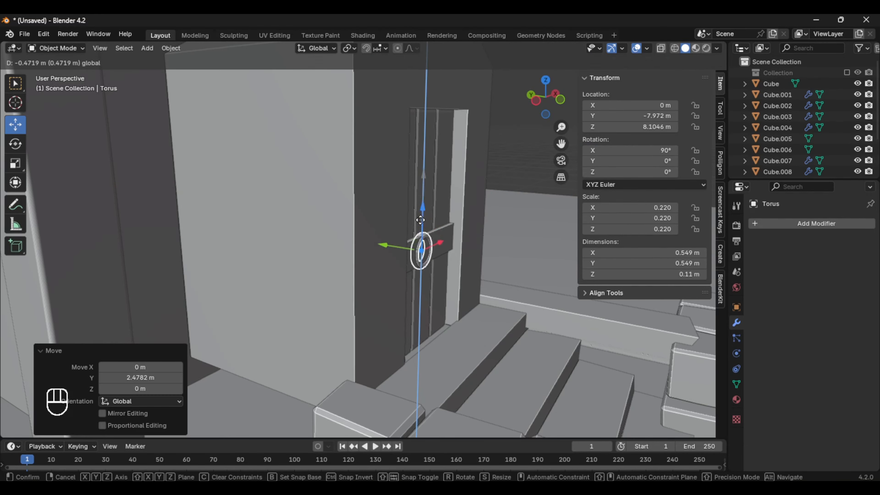
{"action": "middle_click_drag", "start_coordinate": [371, 242], "coordinate": [378, 273]}
{"action": "left_click", "coordinate": [331, 290]}
Add a cube and move it toward the porch's side window at about X 6.37, Y -7.58, Z 9.11 m
{"action": "scroll", "coordinate": [381, 291], "scroll_direction": "down", "scroll_amount": 3}
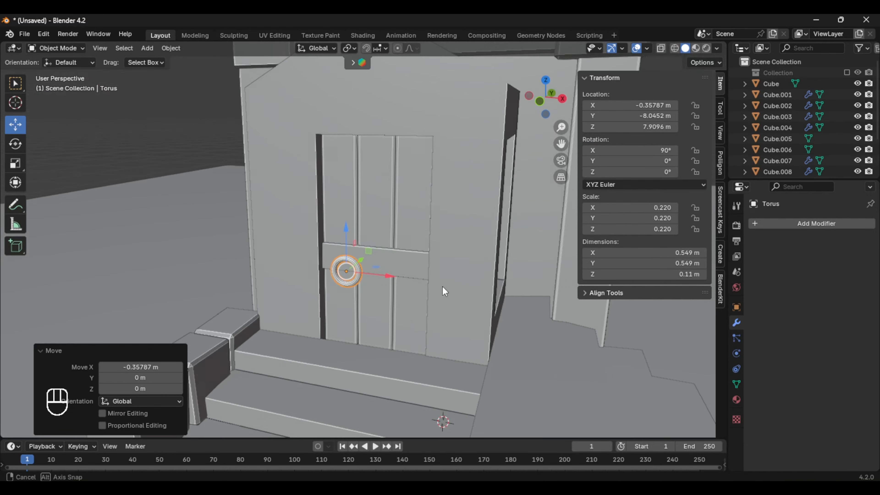
{"action": "middle_click_drag", "start_coordinate": [444, 290], "coordinate": [446, 320]}
{"action": "key", "text": "shift+a"}
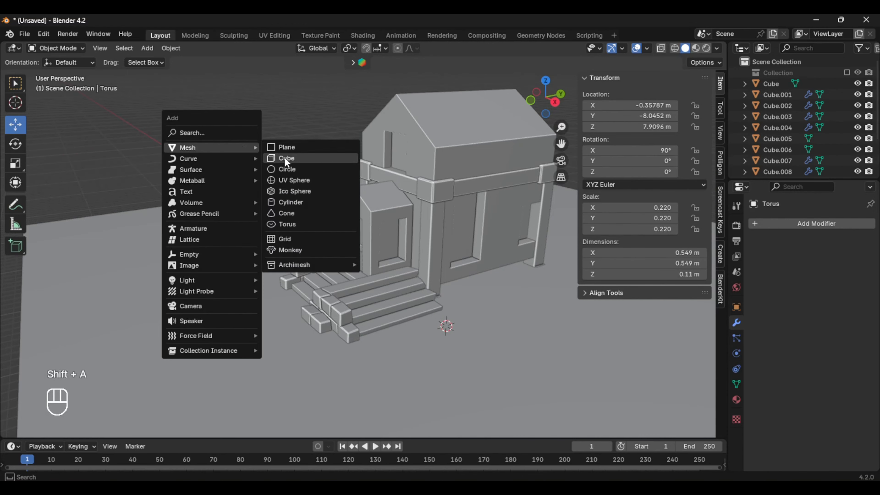
{"action": "left_click", "coordinate": [285, 161]}
{"action": "middle_click_drag", "start_coordinate": [447, 256], "coordinate": [441, 286]}
{"action": "left_click_drag", "start_coordinate": [468, 299], "coordinate": [484, 97]}
{"action": "left_click_drag", "start_coordinate": [501, 147], "coordinate": [551, 182]}
{"action": "middle_click_drag", "start_coordinate": [547, 184], "coordinate": [474, 236]}
{"action": "left_click_drag", "start_coordinate": [484, 255], "coordinate": [323, 205]}
{"action": "middle_click_drag", "start_coordinate": [322, 208], "coordinate": [450, 211]}
{"action": "left_click_drag", "start_coordinate": [444, 177], "coordinate": [439, 324]}
{"action": "middle_click_drag", "start_coordinate": [439, 324], "coordinate": [492, 298]}
{"action": "middle_click_drag", "start_coordinate": [492, 298], "coordinate": [436, 306], "text": "shift"}
{"action": "scroll", "coordinate": [392, 284], "scroll_direction": "up", "scroll_amount": 2}
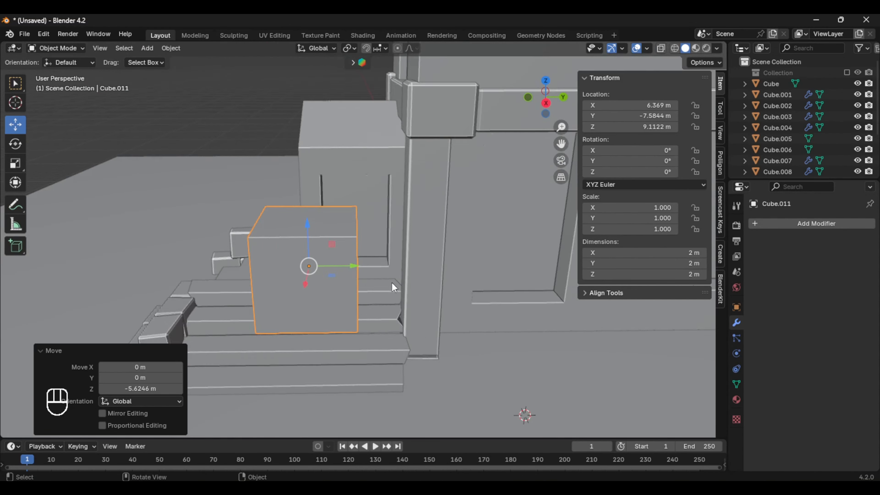
Move the cube closer to the porch's side window, to about X 1.53 m and Z 8.52 m
{"action": "middle_click_drag", "start_coordinate": [391, 283], "coordinate": [485, 260]}
{"action": "left_click_drag", "start_coordinate": [496, 247], "coordinate": [389, 230]}
{"action": "middle_click_drag", "start_coordinate": [389, 230], "coordinate": [305, 208]}
{"action": "left_click_drag", "start_coordinate": [335, 189], "coordinate": [389, 188]}
{"action": "middle_click_drag", "start_coordinate": [389, 188], "coordinate": [460, 222]}
{"action": "left_click_drag", "start_coordinate": [361, 156], "coordinate": [361, 191]}
{"action": "middle_click_drag", "start_coordinate": [458, 308], "coordinate": [412, 274]}
Slim the cube into a vertical bar with X and Y scales of 0.089, centred in the window at about Y -6.62 m
{"action": "scroll", "coordinate": [416, 295], "scroll_direction": "down", "scroll_amount": 2}
{"action": "key", "text": "s"}
{"action": "left_click", "coordinate": [348, 213]}
{"action": "middle_click_drag", "start_coordinate": [526, 217], "coordinate": [555, 209]}
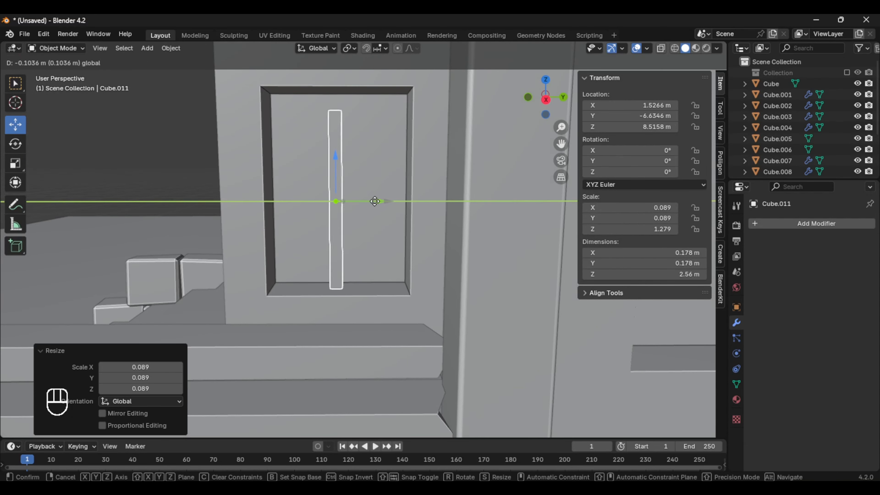
{"action": "middle_click_drag", "start_coordinate": [376, 205], "coordinate": [430, 210]}
{"action": "left_click_drag", "start_coordinate": [373, 213], "coordinate": [382, 216]}
{"action": "left_click", "coordinate": [386, 217]}
{"action": "middle_click_drag", "start_coordinate": [386, 217], "coordinate": [439, 265]}
Duplicate the vertical window bar and rotate the copy 90° about X to make a horizontal crossbar
{"action": "key", "text": "shift+d"}
{"action": "right_click", "coordinate": [459, 269]}
{"action": "left_click_drag", "start_coordinate": [634, 173], "coordinate": [624, 172]}
{"action": "key", "text": "ctrl+z"}
{"action": "mouse_move", "coordinate": [634, 161]}
{"action": "left_mouse_down"}
{"action": "mouse_move", "coordinate": [613, 161]}
{"action": "mouse_move", "coordinate": [633, 152]}
{"action": "left_mouse_up"}
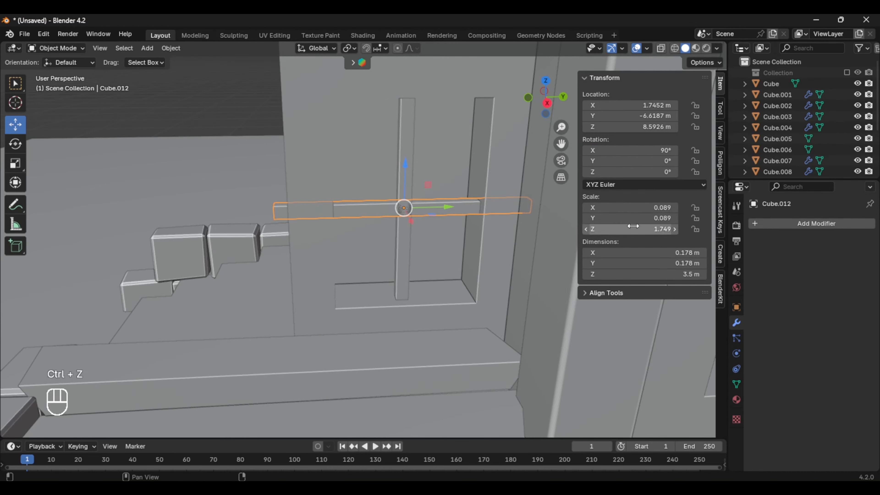
{"action": "middle_click_drag", "start_coordinate": [450, 215], "coordinate": [472, 199]}
Shorten the crossbar to a Z scale of 1.239 and place it across the window at about Z 8.23 m
{"action": "left_click_drag", "start_coordinate": [411, 167], "coordinate": [412, 213]}
{"action": "left_click_drag", "start_coordinate": [426, 258], "coordinate": [427, 259]}
{"action": "middle_click_drag", "start_coordinate": [453, 283], "coordinate": [436, 295]}
{"action": "left_click", "coordinate": [443, 203]}
{"action": "middle_click_drag", "start_coordinate": [442, 204], "coordinate": [407, 224]}
{"action": "left_click", "coordinate": [471, 244]}
{"action": "left_click_drag", "start_coordinate": [407, 194], "coordinate": [407, 195]}
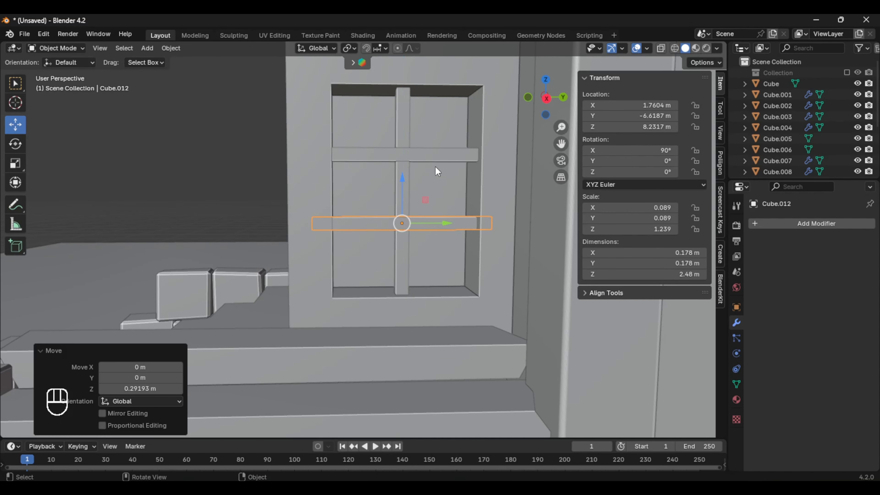
Delete the upper crossbar and repeat the lower one with an Array modifier of count 2 and relative Y offset 5.200
{"action": "left_click", "coordinate": [440, 155]}
{"action": "key", "text": "Delete"}
{"action": "left_click", "coordinate": [456, 224]}
{"action": "left_click", "coordinate": [765, 226]}
{"action": "left_click", "coordinate": [617, 222]}
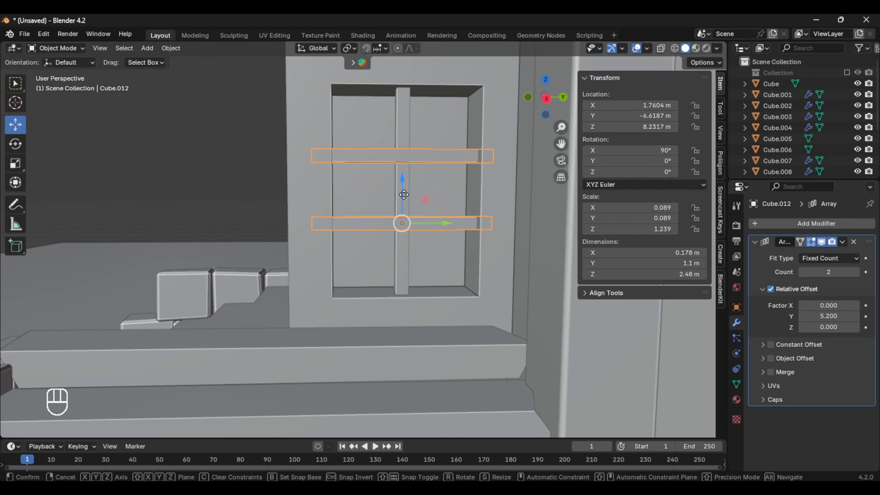
Add a plane, rotate it 90° about Y and move it to about X 1.11, Y -5.02, Z 7.63 m near the porch window
{"action": "scroll", "coordinate": [143, 208], "scroll_direction": "down", "scroll_amount": 5}
{"action": "key", "text": "shift+a"}
{"action": "left_click", "coordinate": [301, 118]}
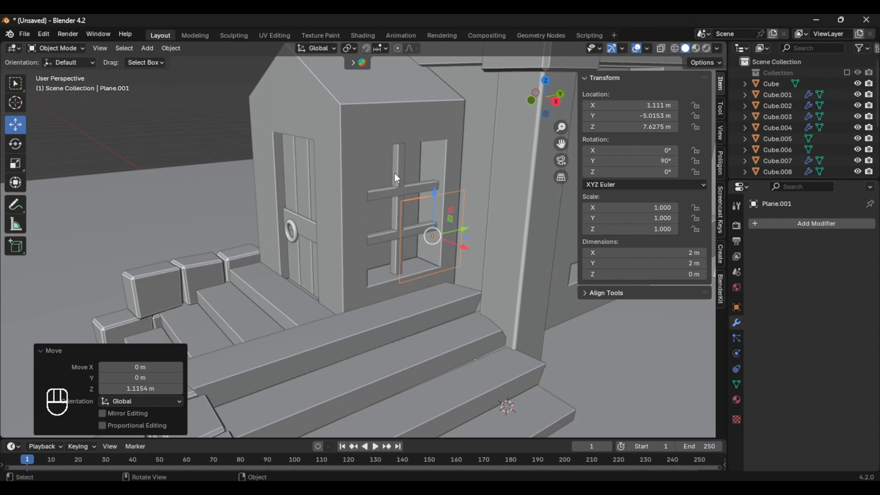
Select the vertical window bar together with the arrayed crossbars and shift them along X
{"action": "left_click", "coordinate": [793, 156]}
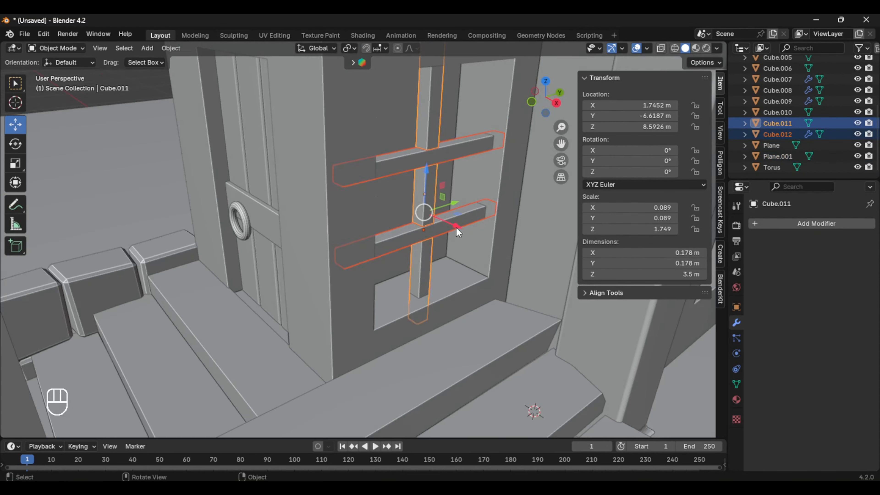
{"action": "key", "text": "g"}
{"action": "key", "text": "x"}
{"action": "left_click", "coordinate": [386, 305]}
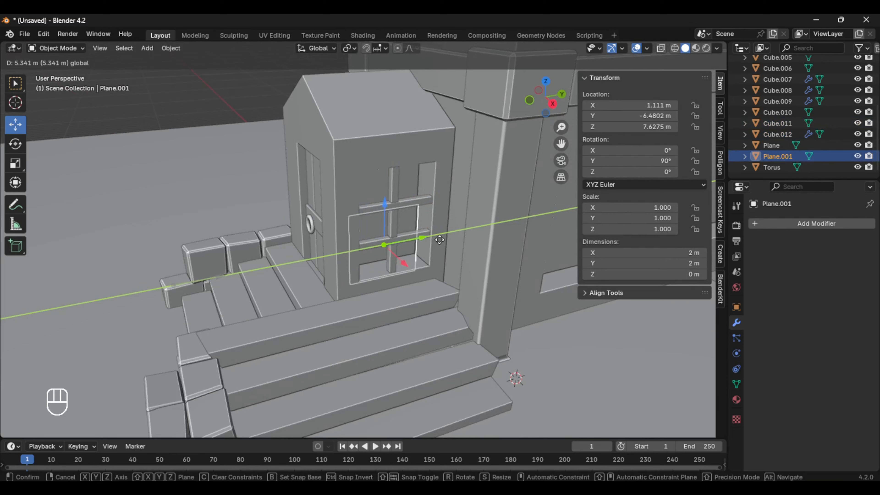
Place the plane over the porch's side window at about X 1.89, Y -6.60, Z 8.53 m
{"action": "left_click", "coordinate": [394, 196]}
{"action": "key", "text": "g"}
{"action": "key", "text": "z"}
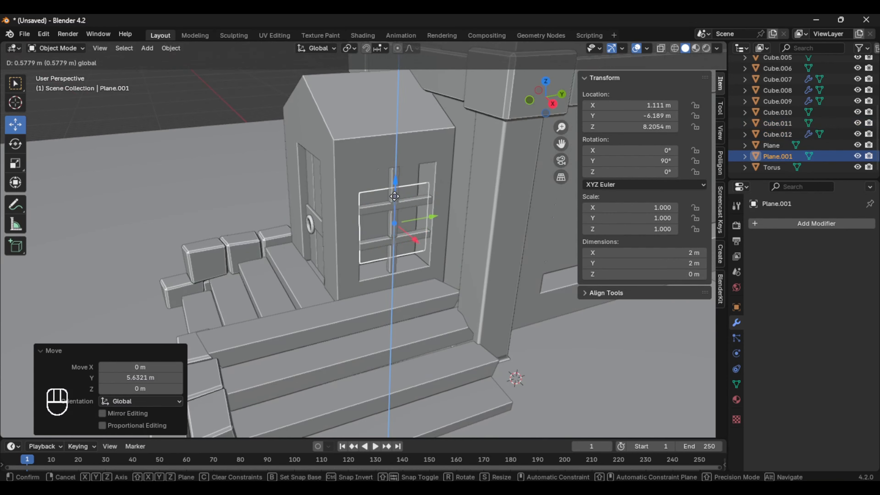
{"action": "left_click", "coordinate": [419, 239]}
{"action": "key", "text": "ctrl+z"}
{"action": "key", "text": "g"}
{"action": "key", "text": "x"}
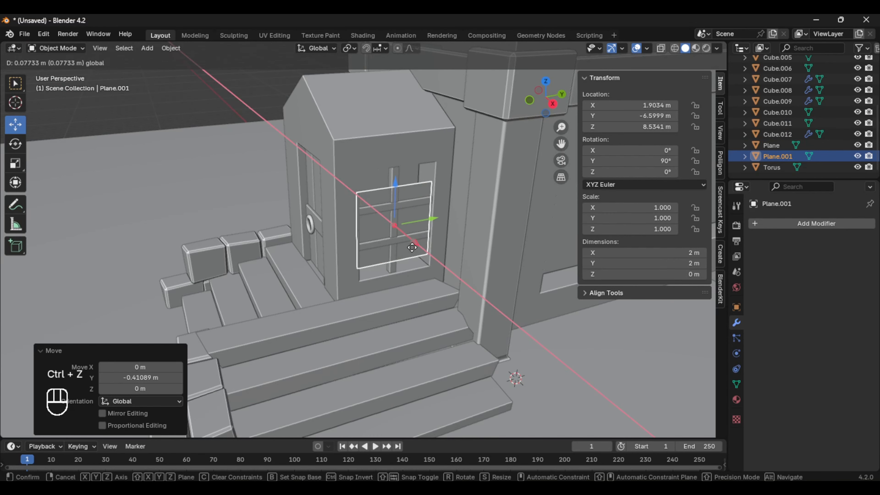
{"action": "left_click", "coordinate": [423, 224]}
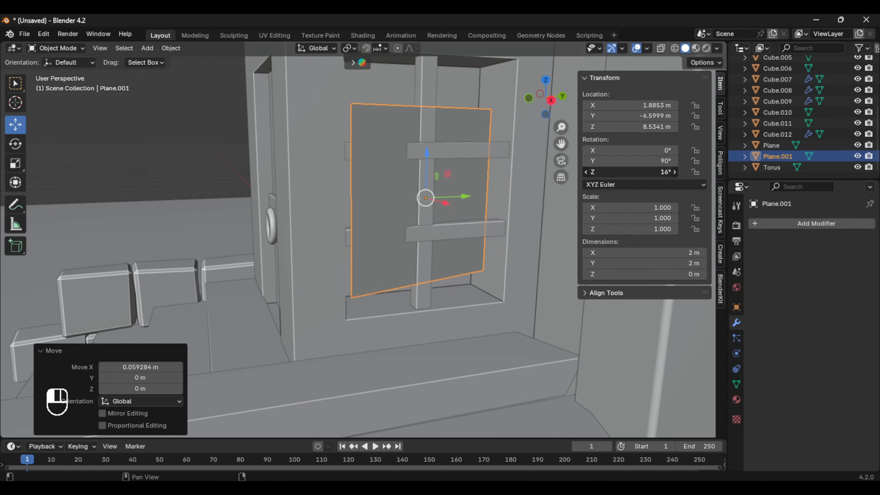
Undo the plane's Z rotation and scale it to X 1.570 and Y 1.140 to cover the window opening
{"action": "key", "text": "ctrl+z"}
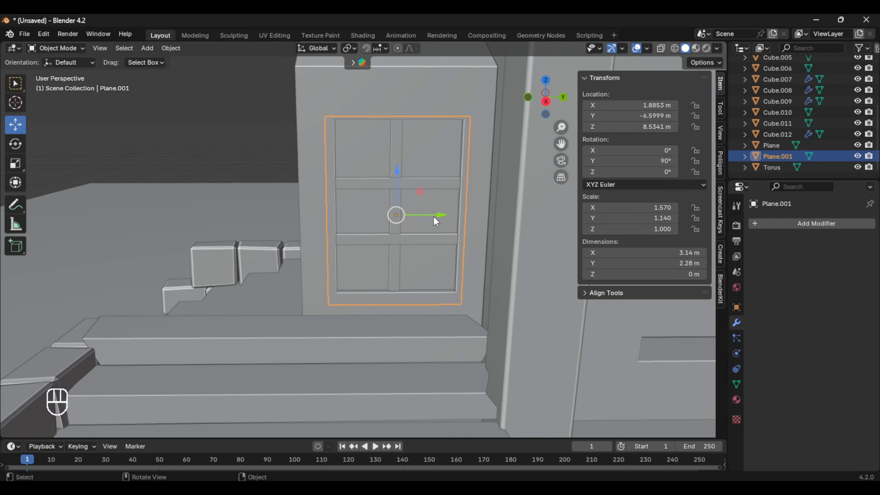
{"action": "type", "text": "sy1.14"}
{"action": "key", "text": "Return"}
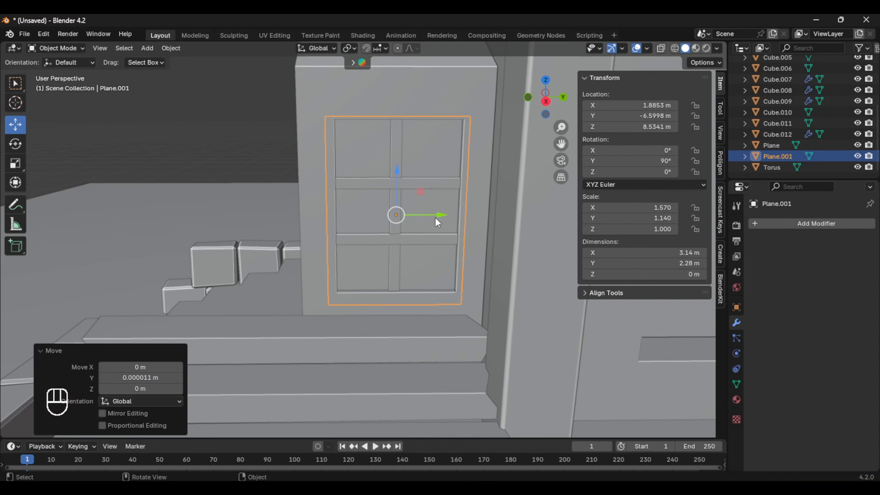
{"action": "middle_click_drag", "start_coordinate": [436, 222], "coordinate": [393, 306]}
{"action": "scroll", "coordinate": [421, 301], "scroll_direction": "up", "scroll_amount": 3}
{"action": "scroll", "coordinate": [388, 282], "scroll_direction": "down", "scroll_amount": 5}
{"action": "scroll", "coordinate": [383, 284], "scroll_direction": "up", "scroll_amount": 4}
{"action": "scroll", "coordinate": [393, 306], "scroll_direction": "up", "scroll_amount": 2}
{"action": "key", "text": "shift+a"}
{"action": "mouse_move", "coordinate": [186, 158]}
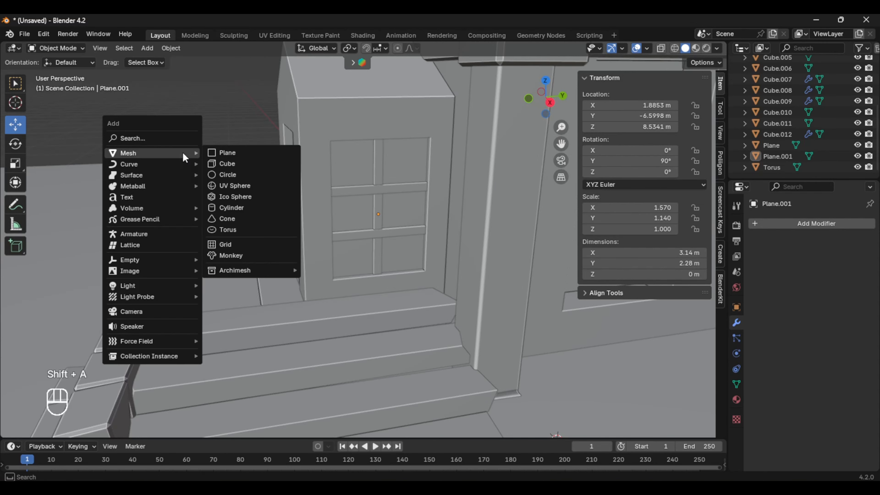
Try to bevel the edges around the porch's side window opening in the house mesh
{"action": "key", "text": "Tab"}
{"action": "middle_click_drag", "start_coordinate": [365, 136], "coordinate": [364, 205]}
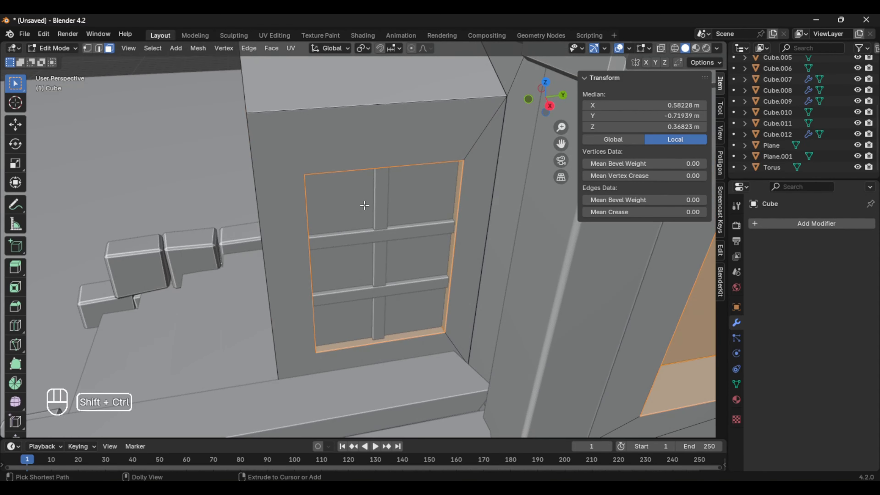
{"action": "key", "text": "Escape"}
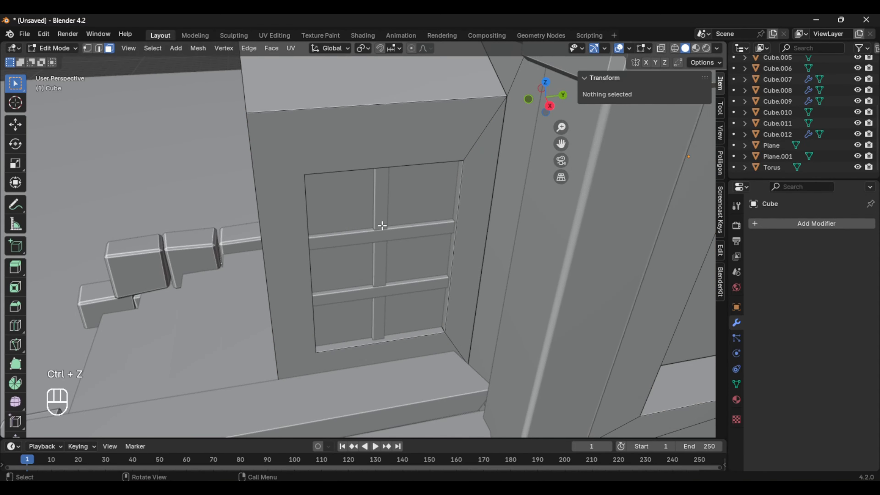
{"action": "key", "text": "ctrl+z"}
{"action": "left_click", "coordinate": [332, 382], "text": "shift"}
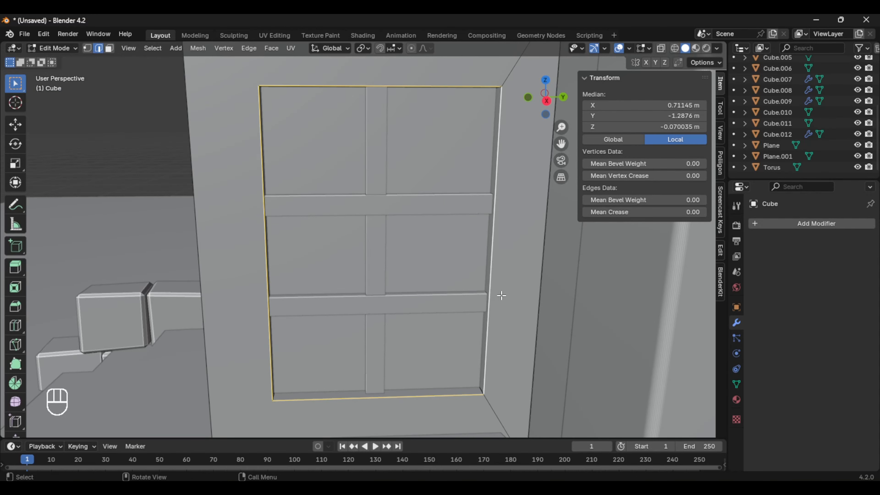
{"action": "key", "text": "ctrl+shift+b"}
{"action": "key", "text": "Escape"}
{"action": "key", "text": "ctrl+z"}
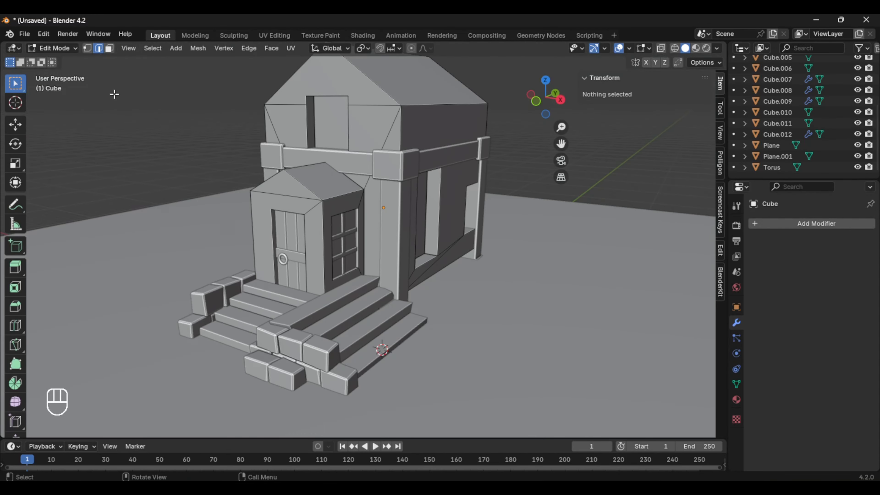
{"action": "key", "text": "Tab"}
Add a cube and move it beside the porch's side stairs at about X 5.44, Y -4.30, Z 5.88 m
{"action": "middle_click_drag", "start_coordinate": [212, 177], "coordinate": [387, 242]}
{"action": "scroll", "coordinate": [387, 242], "scroll_direction": "down", "scroll_amount": 2}
{"action": "key", "text": "shift+a"}
{"action": "mouse_move", "coordinate": [209, 146]}
{"action": "left_click", "coordinate": [248, 155]}
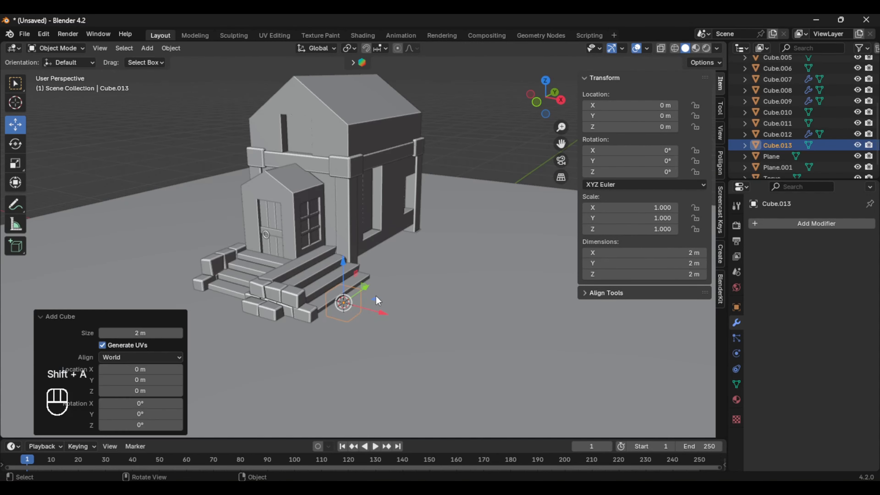
{"action": "left_click_drag", "start_coordinate": [419, 285], "coordinate": [450, 292]}
{"action": "middle_click_drag", "start_coordinate": [450, 293], "coordinate": [436, 312]}
{"action": "left_click_drag", "start_coordinate": [428, 243], "coordinate": [428, 213]}
{"action": "left_click_drag", "start_coordinate": [462, 245], "coordinate": [415, 274]}
{"action": "scroll", "coordinate": [444, 287], "scroll_direction": "up", "scroll_amount": 3}
Scale the cube to 0.511 × 0.511 × 0.608 and set it against the stairs at about X 4.42, Y -4.65, Z 5.78 m
{"action": "left_click_drag", "start_coordinate": [623, 230], "coordinate": [636, 229]}
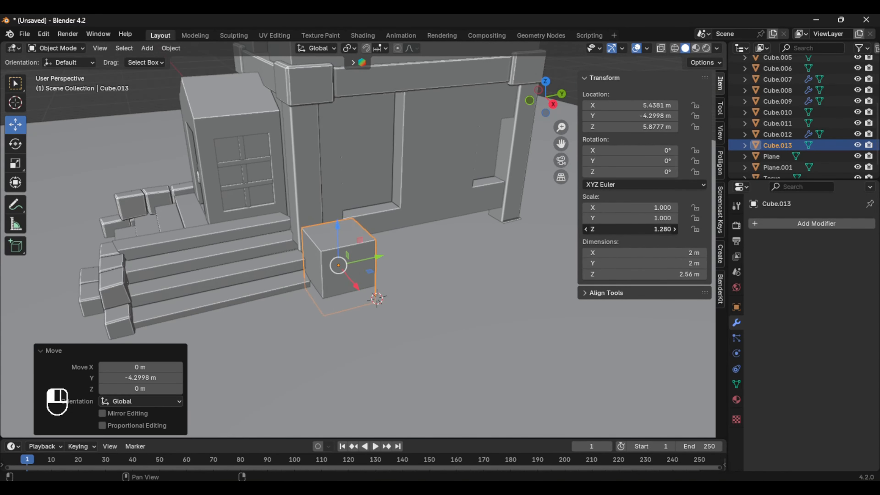
{"action": "key", "text": "s"}
{"action": "left_click", "coordinate": [399, 280]}
{"action": "left_click_drag", "start_coordinate": [404, 284], "coordinate": [371, 281]}
{"action": "middle_click_drag", "start_coordinate": [371, 282], "coordinate": [358, 277]}
{"action": "left_click_drag", "start_coordinate": [326, 246], "coordinate": [326, 244]}
{"action": "middle_click_drag", "start_coordinate": [327, 244], "coordinate": [356, 248]}
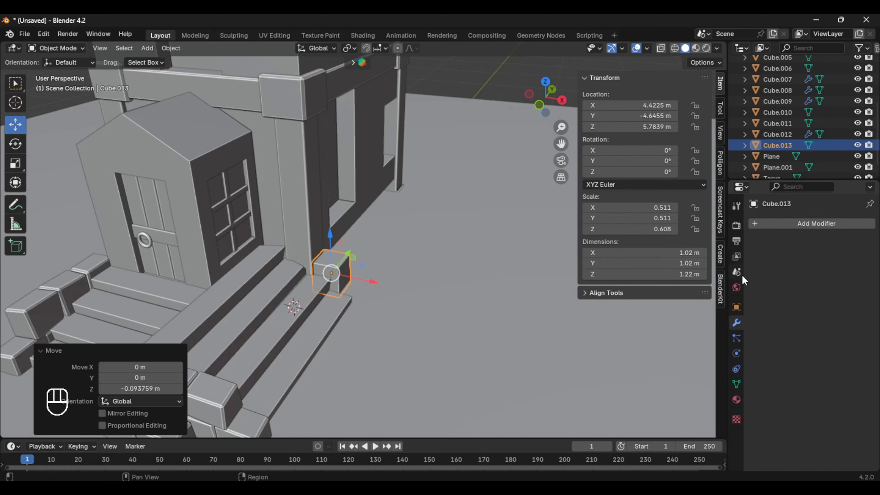
Add an Array modifier to the block to repeat it 3 times along X
{"action": "left_click", "coordinate": [777, 224]}
{"action": "mouse_move", "coordinate": [744, 221]}
{"action": "left_click", "coordinate": [652, 220]}
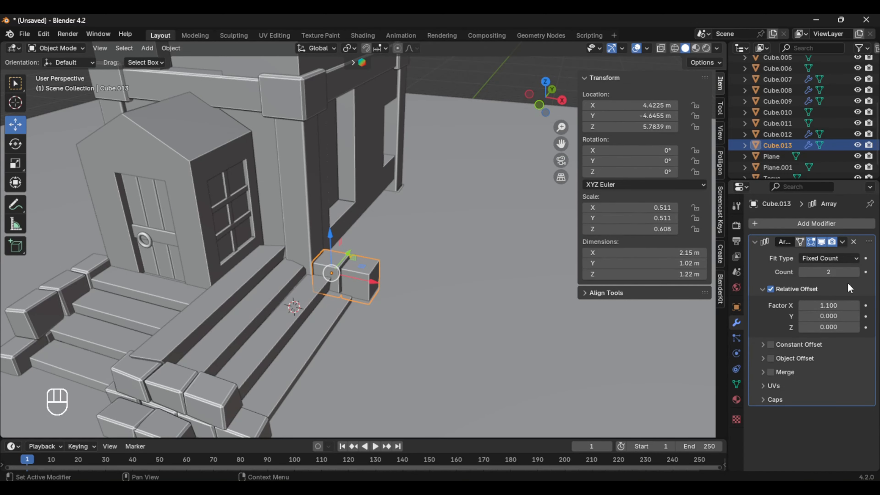
{"action": "left_click", "coordinate": [854, 272]}
Add a 0.1 m Bevel modifier to the block row and move it to about Y -5.02 m
{"action": "middle_click_drag", "start_coordinate": [561, 302], "coordinate": [399, 333]}
{"action": "scroll", "coordinate": [568, 300], "scroll_direction": "up", "scroll_amount": 3}
{"action": "mouse_move", "coordinate": [801, 227]}
{"action": "left_click", "coordinate": [669, 238]}
{"action": "left_click_drag", "start_coordinate": [338, 265], "coordinate": [323, 269]}
{"action": "scroll", "coordinate": [338, 274], "scroll_direction": "down", "scroll_amount": 5}
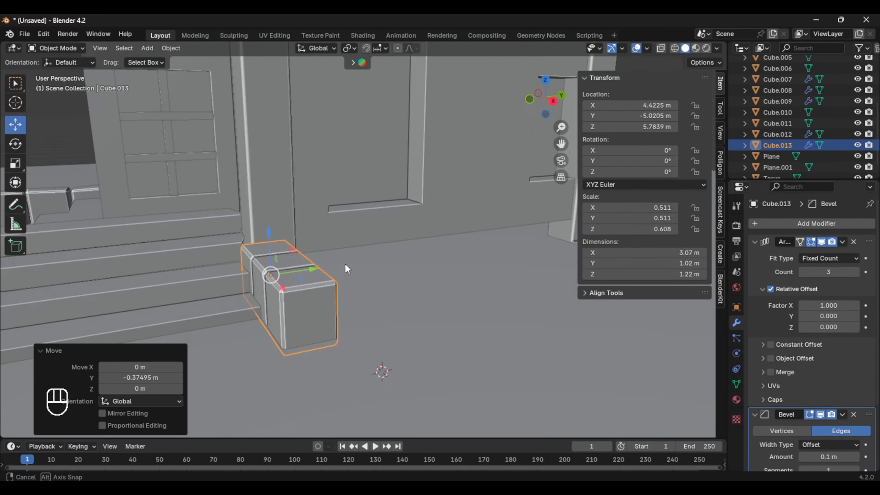
Place a copy of the block row farther along the house's side wall at about Y -0.22 m and deselect it
{"action": "left_click", "coordinate": [443, 283]}
{"action": "scroll", "coordinate": [416, 260], "scroll_direction": "down", "scroll_amount": 4}
{"action": "left_click", "coordinate": [272, 163]}
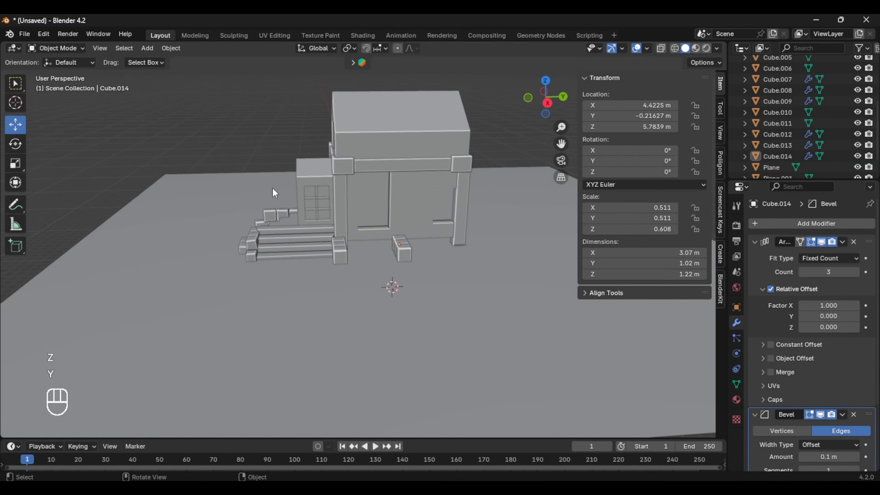
{"action": "middle_click_drag", "start_coordinate": [273, 191], "coordinate": [350, 204]}
{"action": "key", "text": "shift+a"}
{"action": "left_click", "coordinate": [473, 239]}
{"action": "left_click_drag", "start_coordinate": [371, 255], "coordinate": [372, 197]}
{"action": "middle_click_drag", "start_coordinate": [399, 258], "coordinate": [423, 276]}
{"action": "key", "text": "ctrl+z"}
{"action": "key", "text": "ctrl+z"}
Duplicate the porch's side stairs and move the copy between the two block rows at about X 7.84, Y -2.58 m
{"action": "left_click", "coordinate": [326, 281]}
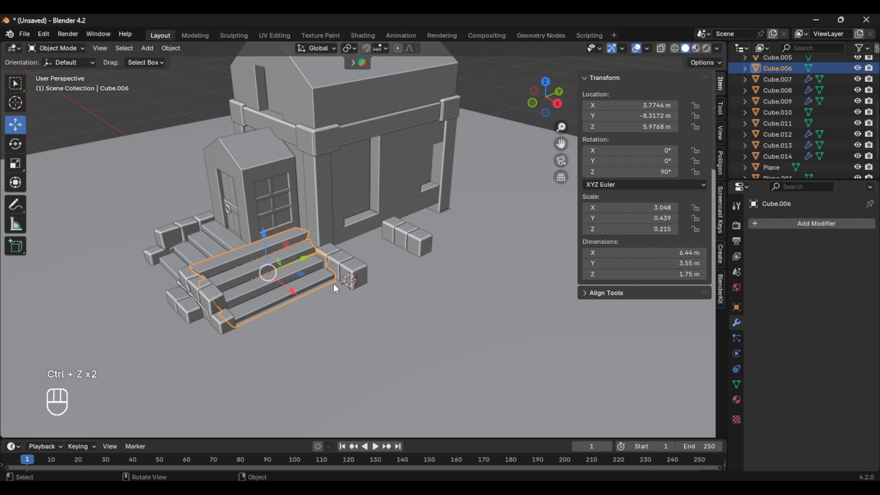
{"action": "key", "text": "shift+d"}
{"action": "key", "text": "x"}
{"action": "left_click", "coordinate": [402, 294]}
{"action": "left_click_drag", "start_coordinate": [357, 296], "coordinate": [463, 269]}
{"action": "middle_click_drag", "start_coordinate": [463, 270], "coordinate": [440, 288]}
Narrow the copied stairs to an X scale of about 2.08 and slide them in toward the house wall
{"action": "left_click_drag", "start_coordinate": [631, 218], "coordinate": [647, 218]}
{"action": "key", "text": "ctrl+z"}
{"action": "left_click_drag", "start_coordinate": [630, 207], "coordinate": [603, 208]}
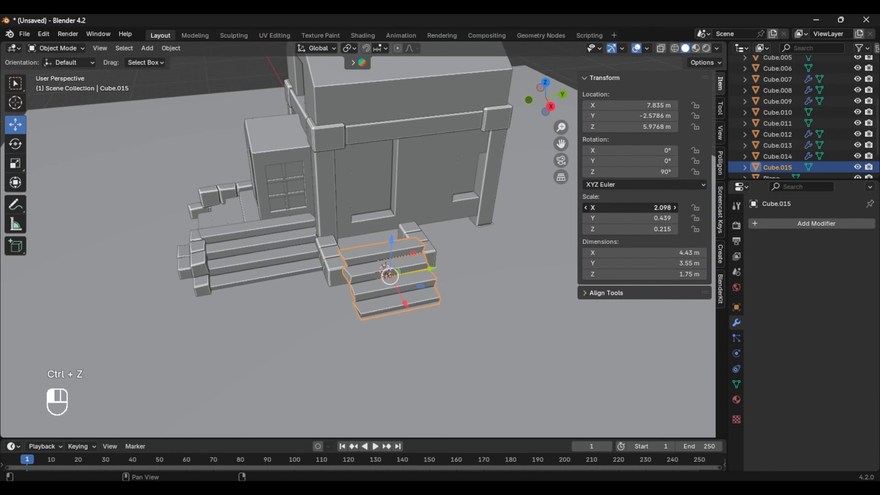
{"action": "middle_click_drag", "start_coordinate": [392, 277], "coordinate": [450, 239]}
{"action": "left_click_drag", "start_coordinate": [447, 211], "coordinate": [448, 222]}
{"action": "key", "text": "ctrl+z"}
{"action": "left_click_drag", "start_coordinate": [485, 265], "coordinate": [421, 251]}
{"action": "middle_click_drag", "start_coordinate": [492, 256], "coordinate": [430, 267]}
Slide the block row nearest the porch along Y to about -4.65 m, against the new stairs
{"action": "left_click", "coordinate": [300, 266]}
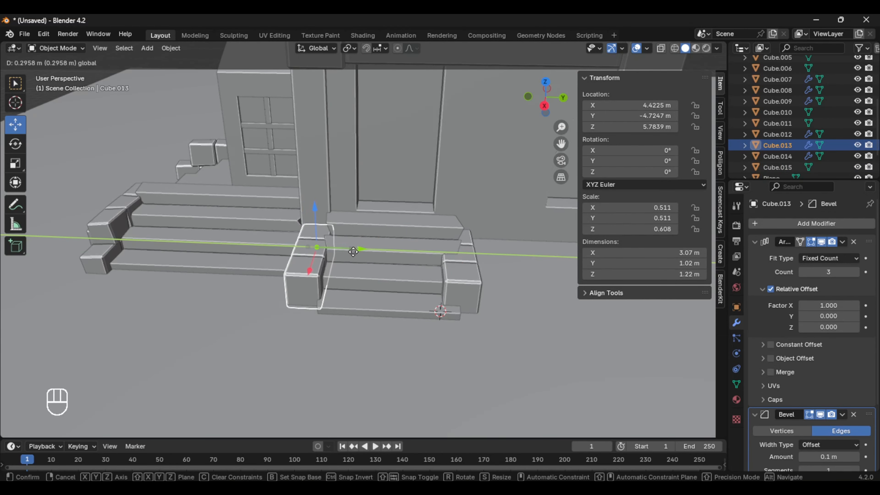
{"action": "left_click_drag", "start_coordinate": [353, 252], "coordinate": [356, 252]}
{"action": "middle_click_drag", "start_coordinate": [374, 253], "coordinate": [461, 276]}
{"action": "scroll", "coordinate": [461, 277], "scroll_direction": "down", "scroll_amount": 1}
Deepen the new stairs to a Y scale of 0.559, nudge them slightly along X and deselect them
{"action": "left_click", "coordinate": [421, 269]}
{"action": "left_click_drag", "start_coordinate": [631, 229], "coordinate": [624, 229]}
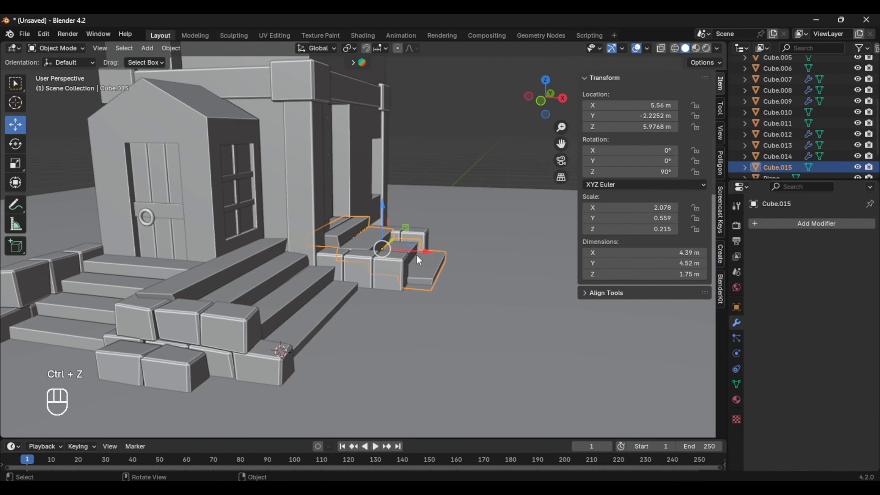
{"action": "left_click_drag", "start_coordinate": [425, 252], "coordinate": [429, 252]}
{"action": "left_click", "coordinate": [508, 189]}
{"action": "middle_click_drag", "start_coordinate": [510, 194], "coordinate": [489, 203]}
Fine-tune the X scale and position of the block row beside the new stairs, then deselect
{"action": "left_click", "coordinate": [367, 282]}
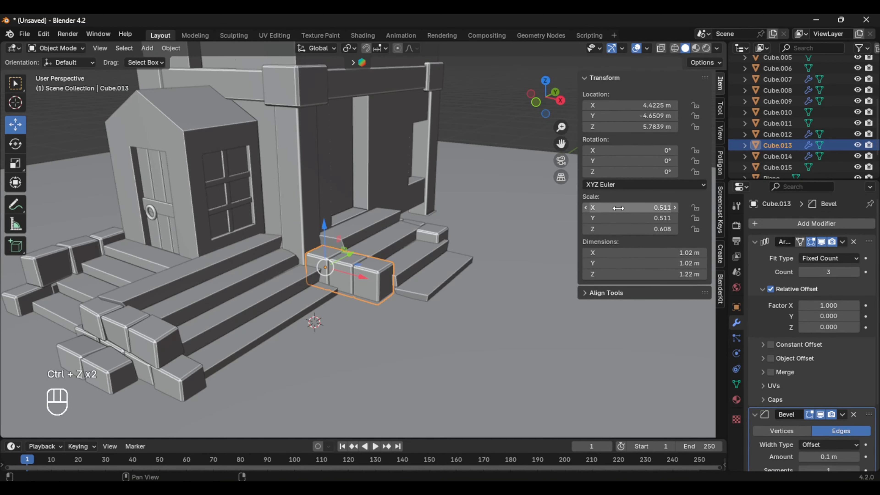
{"action": "left_click_drag", "start_coordinate": [618, 208], "coordinate": [623, 208]}
{"action": "scroll", "coordinate": [203, 124], "scroll_direction": "down", "scroll_amount": 3}
{"action": "left_click", "coordinate": [202, 124]}
{"action": "middle_click_drag", "start_coordinate": [468, 295], "coordinate": [401, 301]}
{"action": "left_click_drag", "start_coordinate": [442, 252], "coordinate": [440, 252]}
{"action": "left_click", "coordinate": [216, 112]}
Add a cube beside the side stairs and scale it into a post about 0.4 m wide and 1.79 m tall
{"action": "middle_click_drag", "start_coordinate": [231, 163], "coordinate": [320, 158]}
{"action": "scroll", "coordinate": [438, 240], "scroll_direction": "up", "scroll_amount": 2}
{"action": "middle_click_drag", "start_coordinate": [412, 252], "coordinate": [398, 271]}
{"action": "scroll", "coordinate": [399, 271], "scroll_direction": "up", "scroll_amount": 2}
{"action": "key", "text": "shift+a"}
{"action": "mouse_move", "coordinate": [386, 153]}
{"action": "left_click", "coordinate": [480, 163]}
{"action": "left_click_drag", "start_coordinate": [341, 334], "coordinate": [425, 366]}
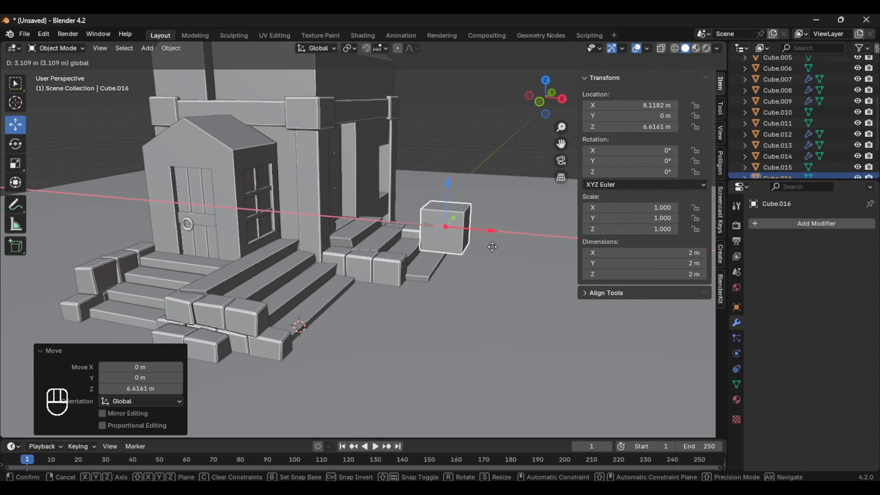
{"action": "left_click_drag", "start_coordinate": [492, 246], "coordinate": [507, 248]}
{"action": "middle_click_drag", "start_coordinate": [544, 284], "coordinate": [508, 298], "text": "shift"}
{"action": "key", "text": "s"}
{"action": "left_click", "coordinate": [431, 144]}
Stand the post on the inner block of the row beside the side stairs, near X 4.47, Y -4.63, Z 7.14 m
{"action": "middle_click_drag", "start_coordinate": [471, 208], "coordinate": [428, 225]}
{"action": "left_click_drag", "start_coordinate": [464, 240], "coordinate": [384, 281]}
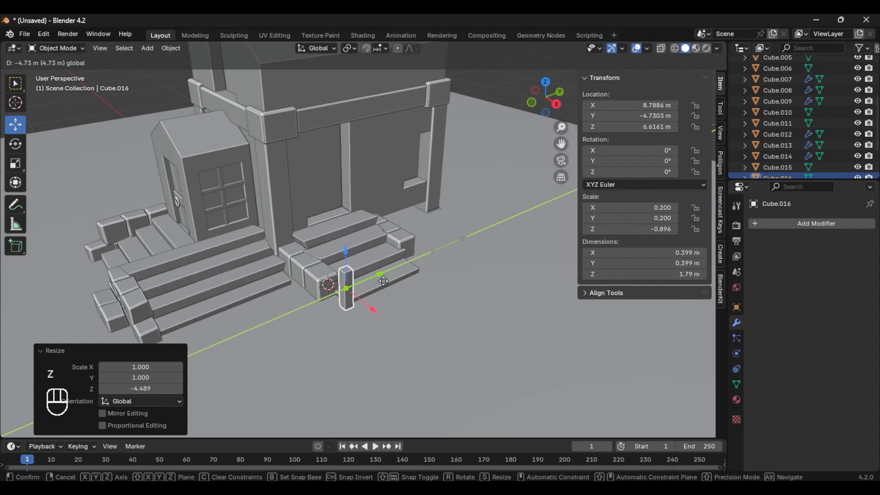
{"action": "left_click_drag", "start_coordinate": [323, 267], "coordinate": [311, 259]}
{"action": "middle_click_drag", "start_coordinate": [309, 284], "coordinate": [353, 271]}
{"action": "scroll", "coordinate": [353, 271], "scroll_direction": "up", "scroll_amount": 3}
{"action": "left_click_drag", "start_coordinate": [265, 236], "coordinate": [266, 218]}
{"action": "middle_click_drag", "start_coordinate": [294, 243], "coordinate": [329, 263]}
Duplicate the post to the outer end of the block row, at about X 6.83 m
{"action": "key", "text": "shift+d"}
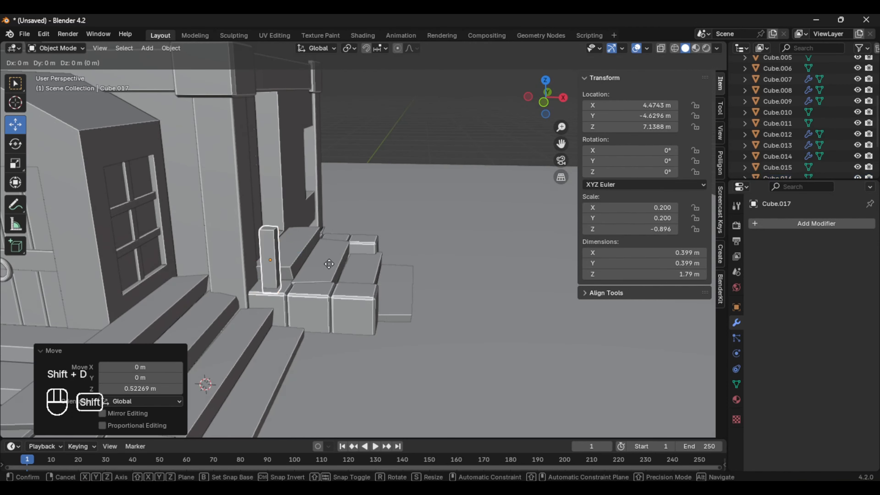
{"action": "left_click", "coordinate": [414, 284]}
{"action": "middle_click_drag", "start_coordinate": [413, 282], "coordinate": [424, 269]}
{"action": "scroll", "coordinate": [250, 258], "scroll_direction": "up", "scroll_amount": 3}
{"action": "scroll", "coordinate": [247, 257], "scroll_direction": "down", "scroll_amount": 2}
Duplicate the post between the two, rotate it 90° about Y and make it a raised rail with X scale 0.130 and Z scale -1.096
{"action": "left_click", "coordinate": [257, 257]}
{"action": "key", "text": "shift+d"}
{"action": "key", "text": "x"}
{"action": "left_click", "coordinate": [381, 258]}
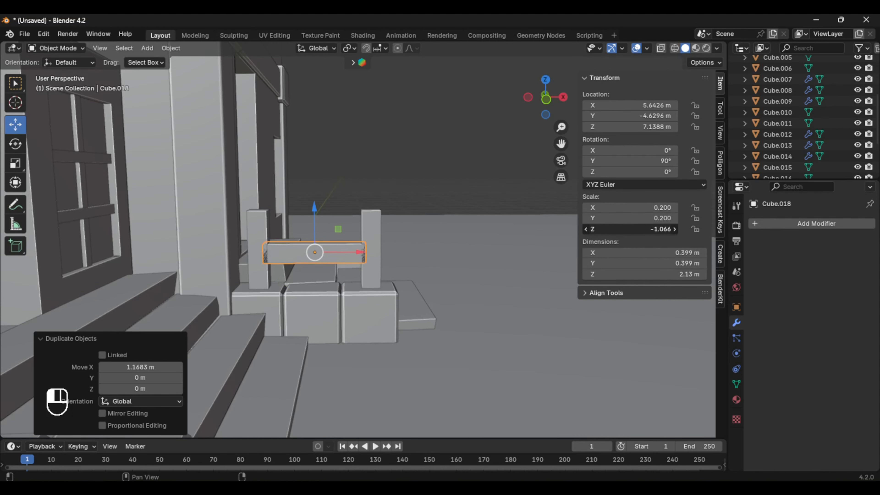
{"action": "left_click_drag", "start_coordinate": [618, 230], "coordinate": [617, 230]}
{"action": "key", "text": "ctrl+z"}
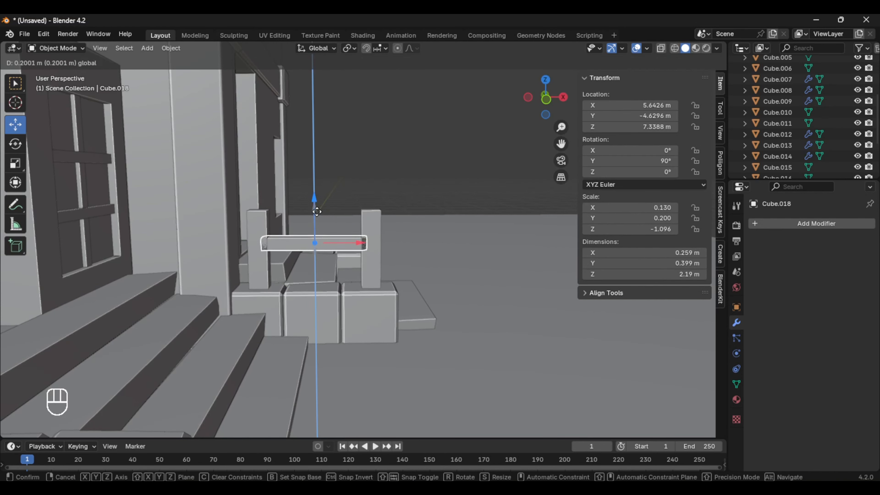
{"action": "left_click", "coordinate": [317, 204]}
Duplicate the two posts and rail onto the opposite block row at about Y 0.19 m, scaling the copy by 0.853
{"action": "middle_click_drag", "start_coordinate": [317, 204], "coordinate": [290, 237]}
{"action": "middle_click_drag", "start_coordinate": [394, 243], "coordinate": [352, 239]}
{"action": "key", "text": "shift+d"}
{"action": "key", "text": "x"}
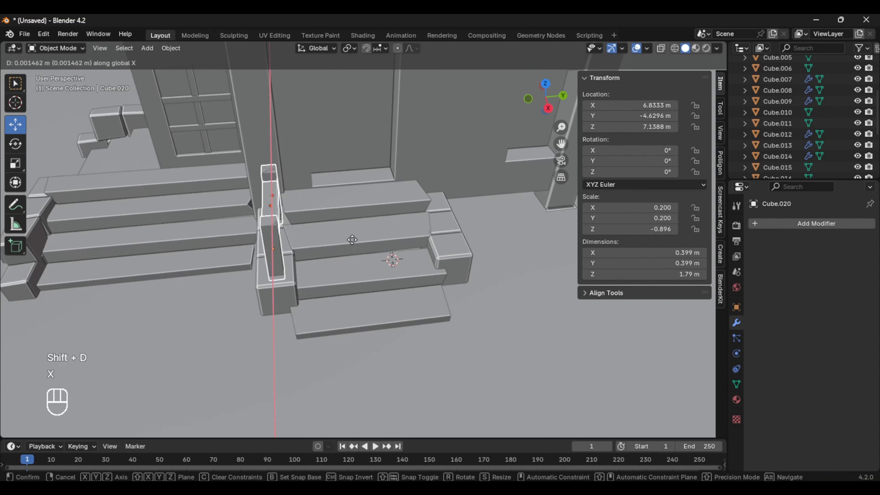
{"action": "left_click", "coordinate": [523, 235]}
{"action": "middle_click_drag", "start_coordinate": [441, 274], "coordinate": [536, 243]}
{"action": "left_click_drag", "start_coordinate": [606, 229], "coordinate": [601, 230]}
{"action": "key", "text": "ctrl+z"}
{"action": "key", "text": "s"}
{"action": "left_click", "coordinate": [389, 209]}
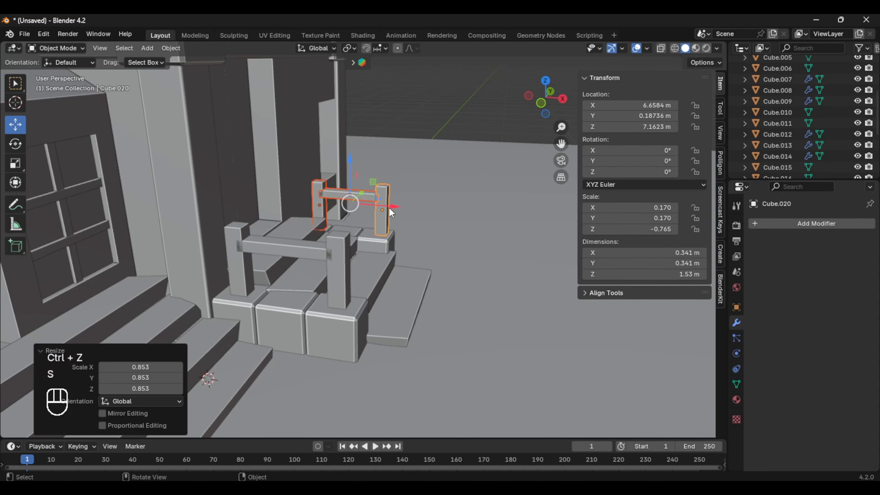
Duplicate the smaller rail outward to about X 7.35 m and lower it to about Z 7.09 m
{"action": "middle_click_drag", "start_coordinate": [430, 138], "coordinate": [489, 272]}
{"action": "left_click", "coordinate": [325, 256]}
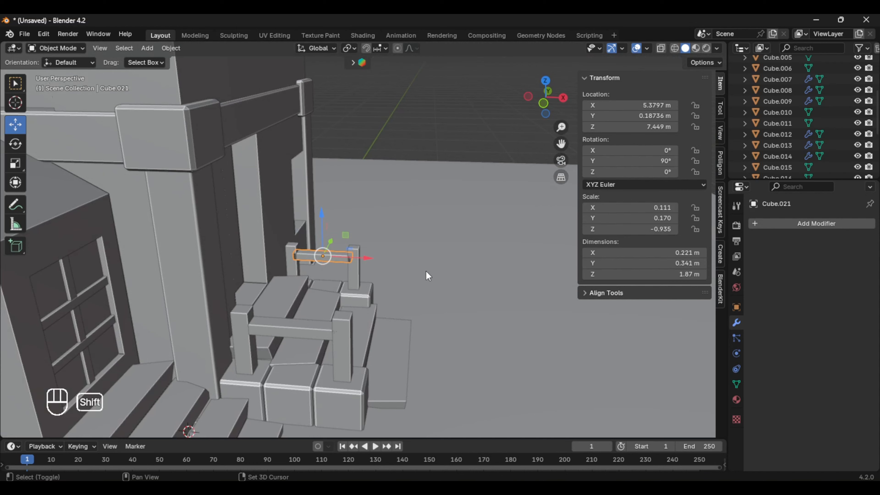
{"action": "left_click", "coordinate": [489, 278]}
{"action": "left_click_drag", "start_coordinate": [385, 232], "coordinate": [386, 243]}
{"action": "middle_click_drag", "start_coordinate": [467, 292], "coordinate": [445, 309]}
Duplicate the smaller outer post along X to about 8.23 m and stretch it down to the ground with Z scale -1.445
{"action": "left_click", "coordinate": [355, 280]}
{"action": "key", "text": "shift+d"}
{"action": "key", "text": "x"}
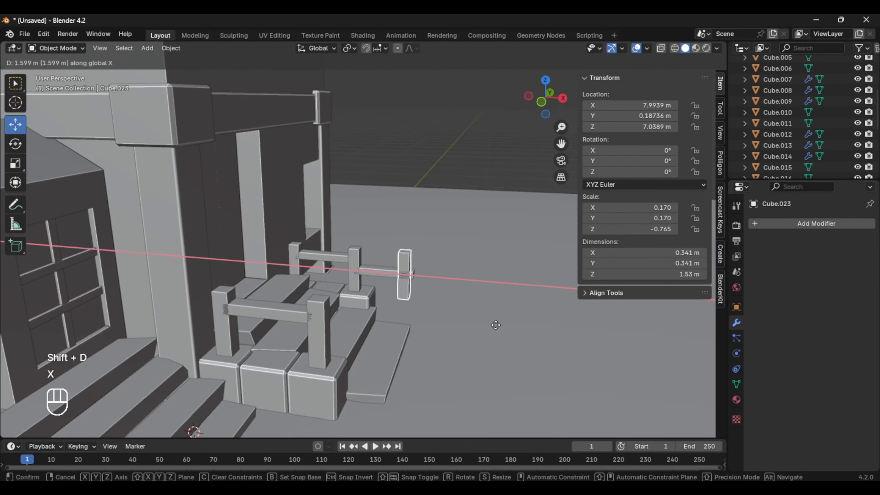
{"action": "left_click", "coordinate": [501, 323]}
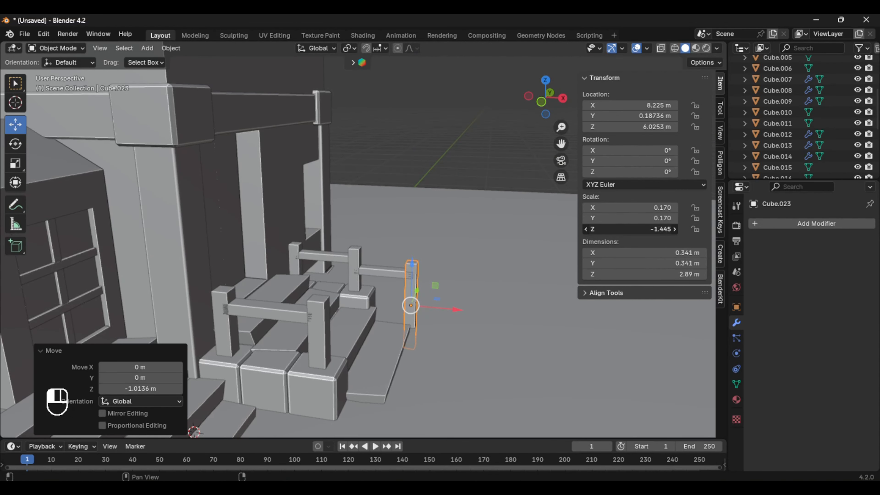
{"action": "middle_click_drag", "start_coordinate": [421, 253], "coordinate": [370, 291]}
Duplicate the tall post along Y to about 4.87 m, toward the house's far corner
{"action": "key", "text": "shift+d"}
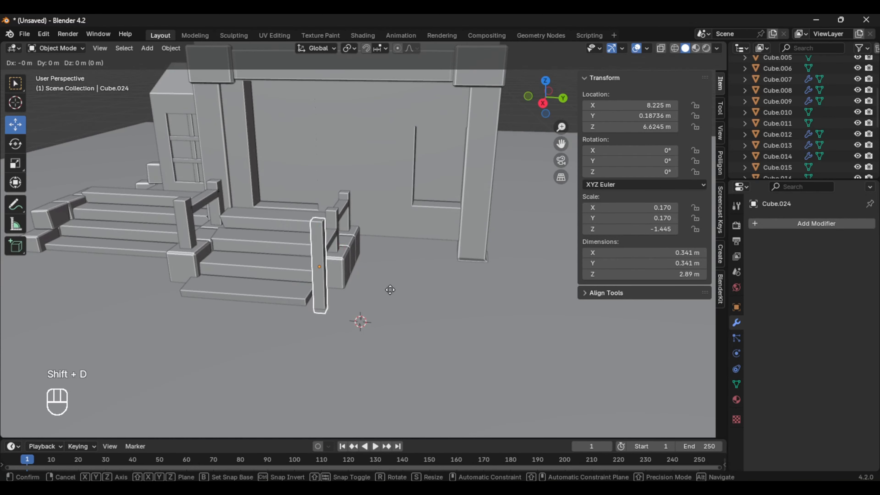
{"action": "left_click", "coordinate": [544, 310]}
{"action": "middle_click_drag", "start_coordinate": [543, 308], "coordinate": [540, 281]}
{"action": "left_click_drag", "start_coordinate": [513, 266], "coordinate": [517, 267]}
{"action": "middle_click_drag", "start_coordinate": [514, 309], "coordinate": [514, 288]}
{"action": "middle_click_drag", "start_coordinate": [499, 273], "coordinate": [442, 273], "text": "shift"}
{"action": "left_click_drag", "start_coordinate": [408, 257], "coordinate": [413, 257]}
{"action": "middle_click_drag", "start_coordinate": [415, 241], "coordinate": [388, 256]}
Duplicate the outer rail along Y to about 2.31 m and rotate it 90° about Z
{"action": "left_click", "coordinate": [215, 262]}
{"action": "key", "text": "shift+d"}
{"action": "key", "text": "x"}
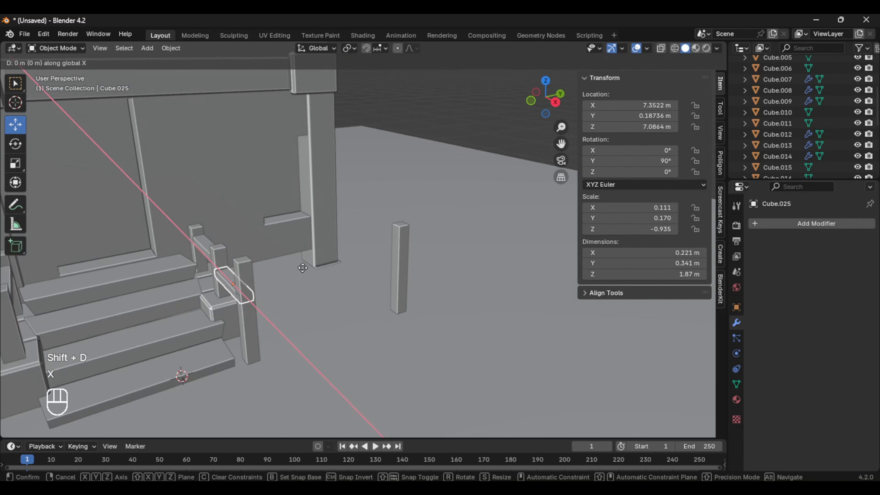
{"action": "key", "text": "y"}
{"action": "left_click", "coordinate": [376, 250]}
{"action": "key", "text": "ctrl+z"}
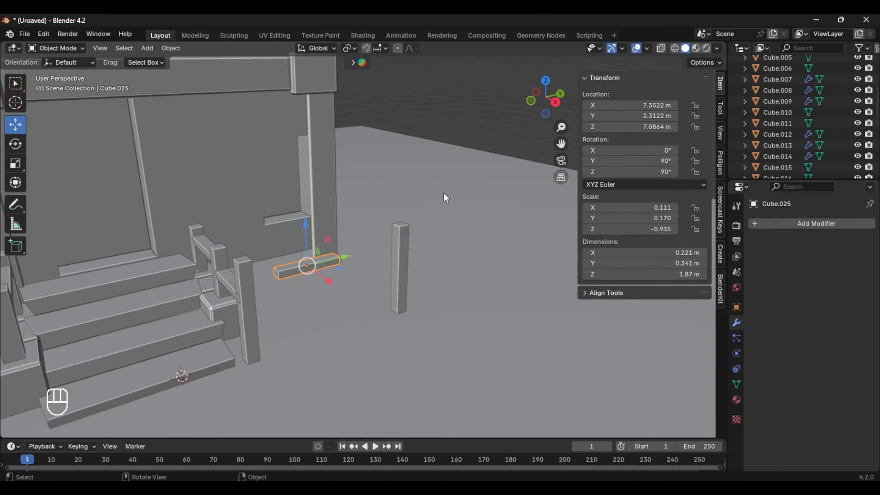
Lengthen the rotated rail to a Z scale of about -1.701 and shift it along X toward the tall posts
{"action": "middle_click_drag", "start_coordinate": [445, 198], "coordinate": [412, 211]}
{"action": "key", "text": "s"}
{"action": "key", "text": "y"}
{"action": "left_click", "coordinate": [499, 206]}
{"action": "middle_click_drag", "start_coordinate": [340, 267], "coordinate": [376, 310]}
{"action": "left_click_drag", "start_coordinate": [407, 296], "coordinate": [431, 300]}
Thin the long rail to a Y scale of 0.110 and align it and the far tall post near X 8.19 m
{"action": "middle_click_drag", "start_coordinate": [431, 301], "coordinate": [458, 333]}
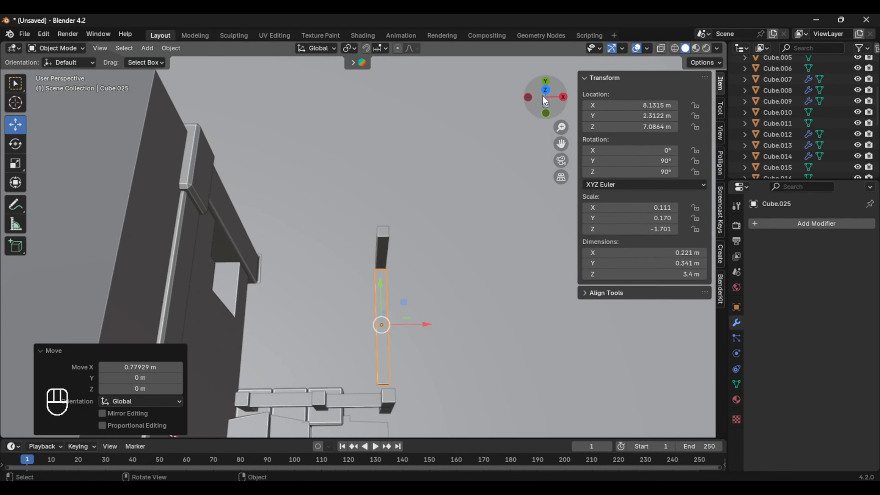
{"action": "left_click", "coordinate": [544, 93]}
{"action": "left_click", "coordinate": [381, 242]}
{"action": "key", "text": "g"}
{"action": "key", "text": "x"}
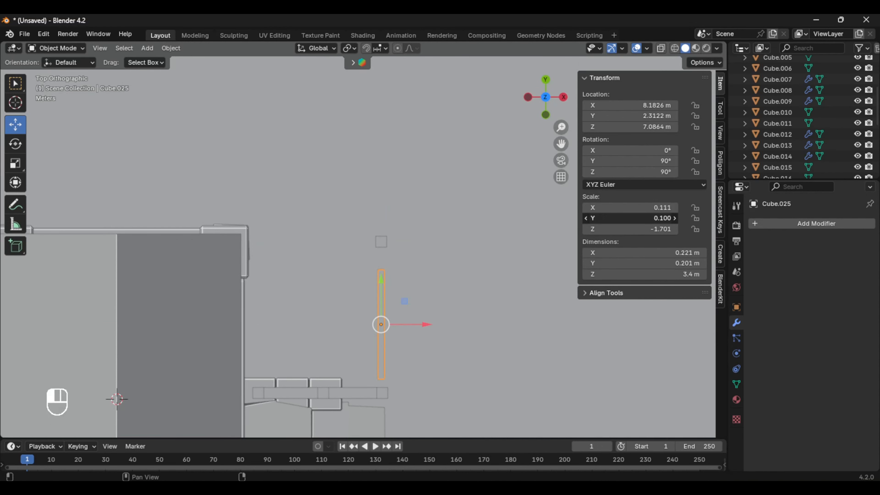
{"action": "left_click", "coordinate": [422, 244]}
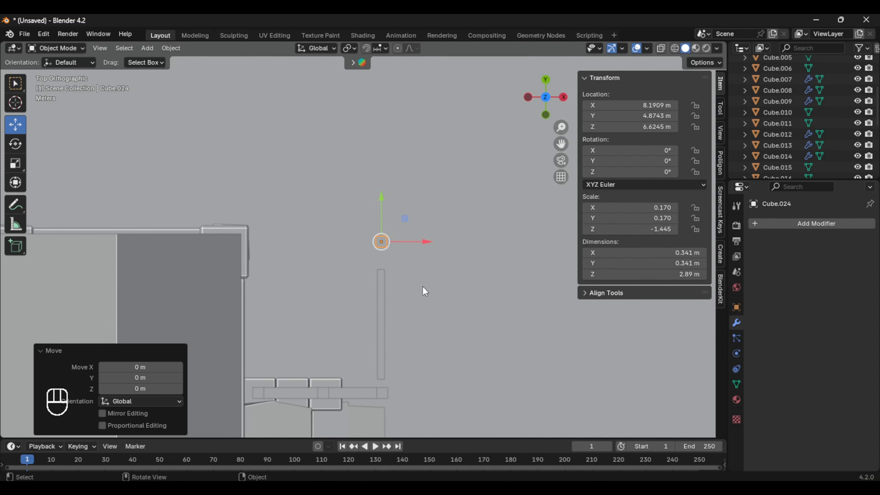
{"action": "left_click", "coordinate": [384, 216]}
Stretch the long rail between the tall posts to a Z scale of about -2.346 and centre it near Y 2.45 m
{"action": "middle_click_drag", "start_coordinate": [383, 216], "coordinate": [281, 255]}
{"action": "left_click", "coordinate": [299, 232]}
{"action": "key", "text": "s"}
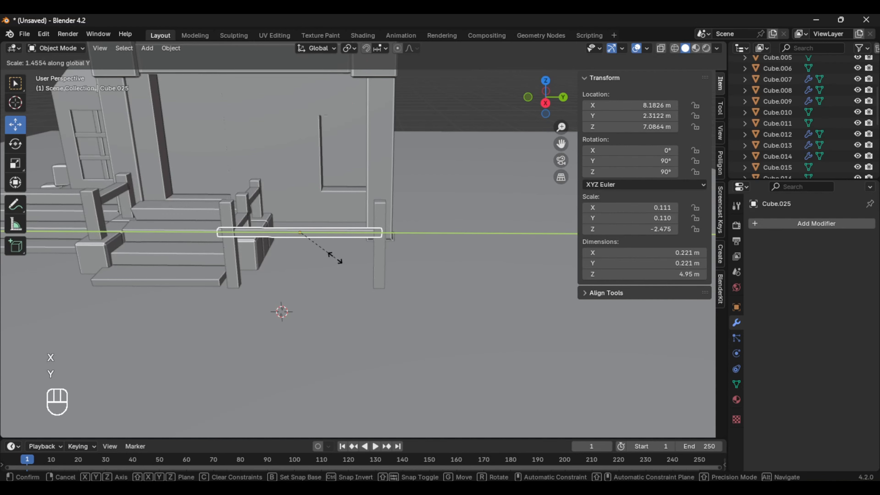
{"action": "left_click", "coordinate": [342, 227]}
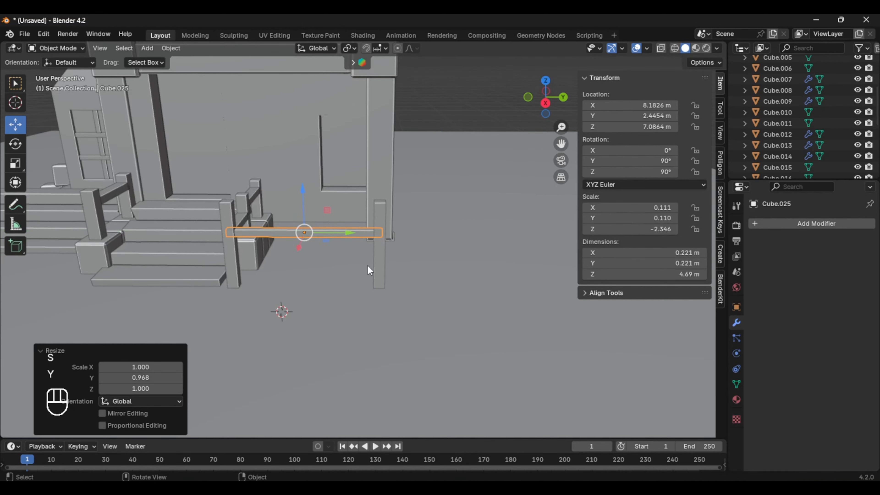
Duplicate the long rail downward along Z to about 6.18 m as a lower fence rail
{"action": "scroll", "coordinate": [367, 265], "scroll_direction": "down", "scroll_amount": 2}
{"action": "middle_click_drag", "start_coordinate": [367, 265], "coordinate": [358, 211]}
{"action": "key", "text": "shift+d"}
{"action": "key", "text": "z"}
{"action": "left_click", "coordinate": [425, 252]}
{"action": "left_click", "coordinate": [425, 251]}
Duplicate the lower fence rail, turn it to a Z rotation of 0° and run it from the far post to the house near X 5.98 m
{"action": "scroll", "coordinate": [358, 211], "scroll_direction": "up", "scroll_amount": 3}
{"action": "left_click", "coordinate": [345, 255]}
{"action": "key", "text": "shift+d"}
{"action": "key", "text": "x"}
{"action": "left_click", "coordinate": [450, 262]}
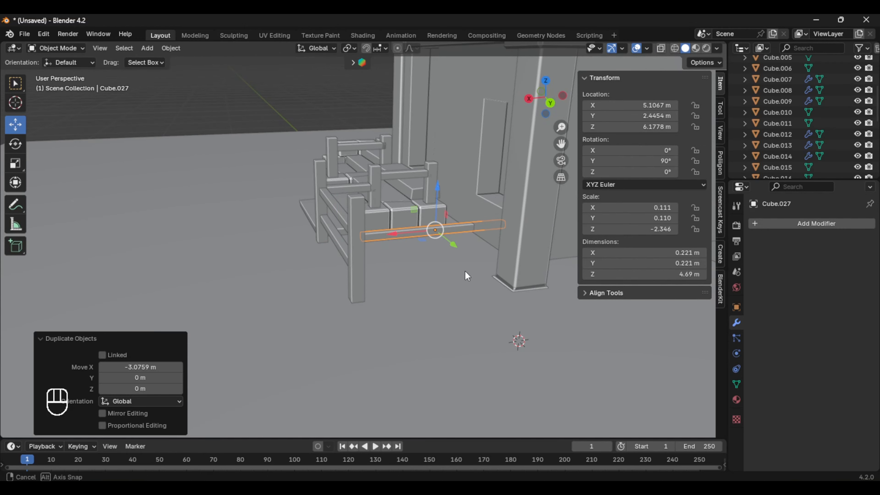
{"action": "key", "text": "ctrl+z"}
{"action": "middle_click_drag", "start_coordinate": [465, 272], "coordinate": [530, 305]}
{"action": "left_click_drag", "start_coordinate": [429, 222], "coordinate": [471, 238]}
{"action": "middle_click_drag", "start_coordinate": [490, 269], "coordinate": [428, 251]}
{"action": "left_click_drag", "start_coordinate": [431, 269], "coordinate": [400, 268]}
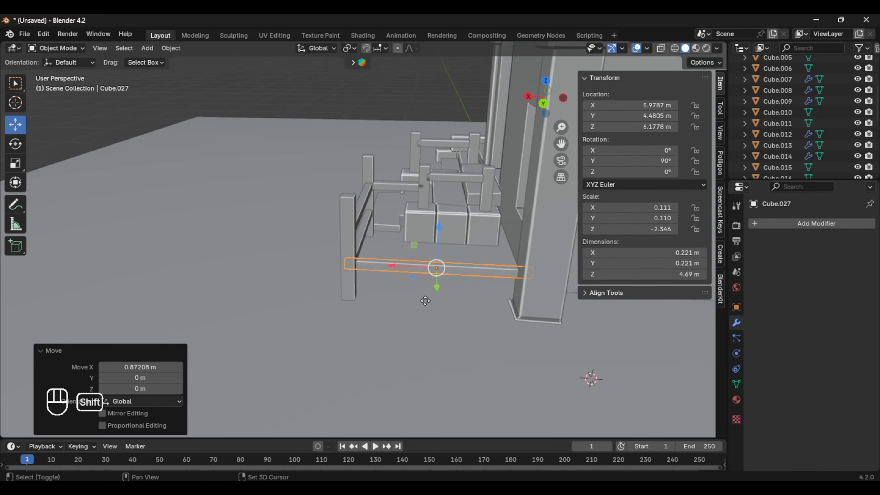
Duplicate the end rail upward along Z as the fence's upper end rail
{"action": "key", "text": "shift+d"}
{"action": "key", "text": "z"}
{"action": "left_click", "coordinate": [428, 273]}
{"action": "middle_click_drag", "start_coordinate": [428, 273], "coordinate": [516, 262]}
Align the end rails with the far post along Y, placing the upper one near Y 4.67 m and Z 7.08 m, then deselect
{"action": "left_click", "coordinate": [369, 258]}
{"action": "left_click_drag", "start_coordinate": [413, 257], "coordinate": [420, 256]}
{"action": "left_click", "coordinate": [380, 233]}
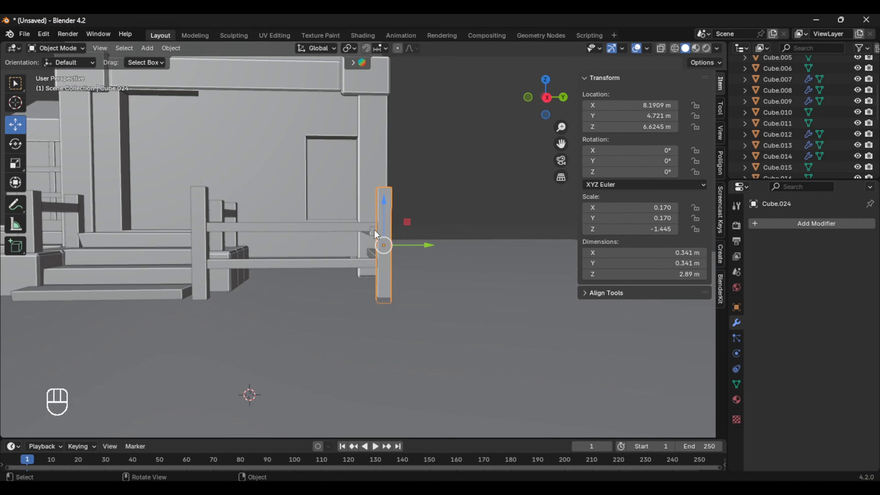
{"action": "scroll", "coordinate": [374, 230], "scroll_direction": "up", "scroll_amount": 4}
{"action": "left_click", "coordinate": [383, 225]}
{"action": "left_click_drag", "start_coordinate": [416, 222], "coordinate": [430, 222]}
{"action": "left_click_drag", "start_coordinate": [383, 183], "coordinate": [383, 173]}
{"action": "left_click", "coordinate": [473, 167]}
{"action": "scroll", "coordinate": [473, 167], "scroll_direction": "down", "scroll_amount": 4}
{"action": "middle_click_drag", "start_coordinate": [319, 274], "coordinate": [385, 297]}
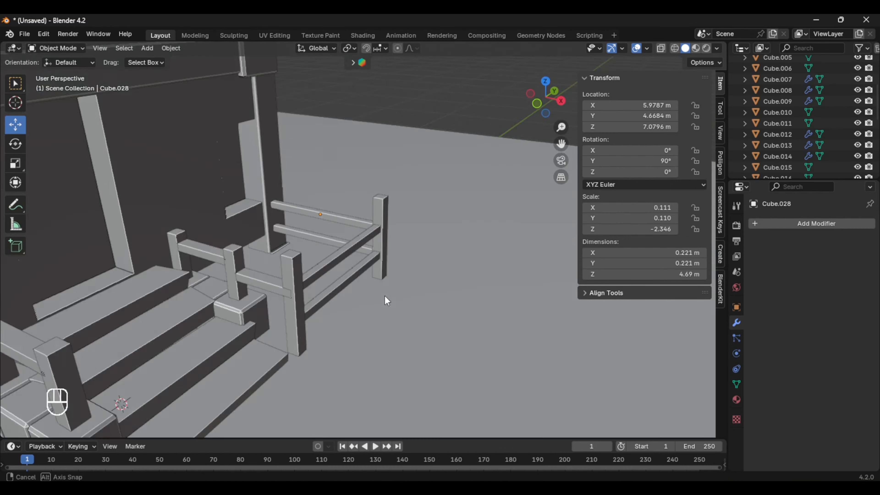
{"action": "scroll", "coordinate": [348, 252], "scroll_direction": "down", "scroll_amount": 6}
{"action": "scroll", "coordinate": [398, 269], "scroll_direction": "up", "scroll_amount": 2}
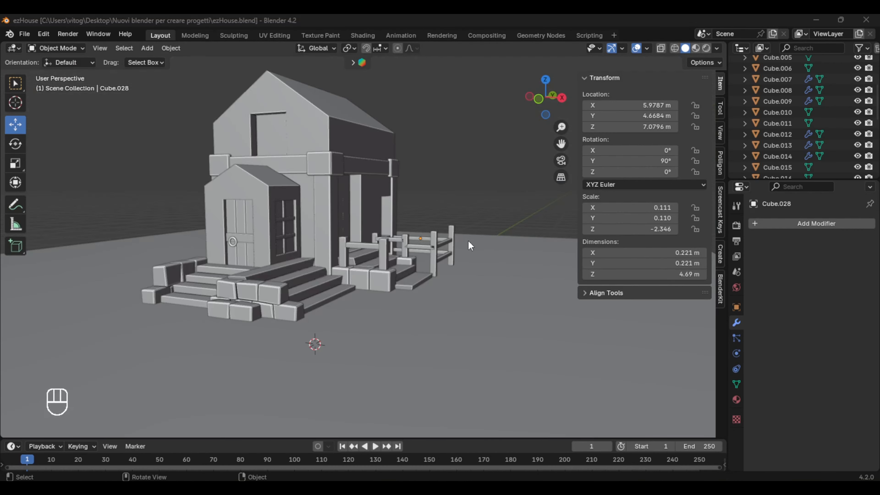
Duplicate the porch door's planks and place the copy in front of the side doorway above the side stairs
{"action": "scroll", "coordinate": [431, 254], "scroll_direction": "up", "scroll_amount": 4}
{"action": "middle_click_drag", "start_coordinate": [468, 240], "coordinate": [311, 258]}
{"action": "scroll", "coordinate": [431, 255], "scroll_direction": "down", "scroll_amount": 4}
{"action": "scroll", "coordinate": [311, 258], "scroll_direction": "up", "scroll_amount": 2}
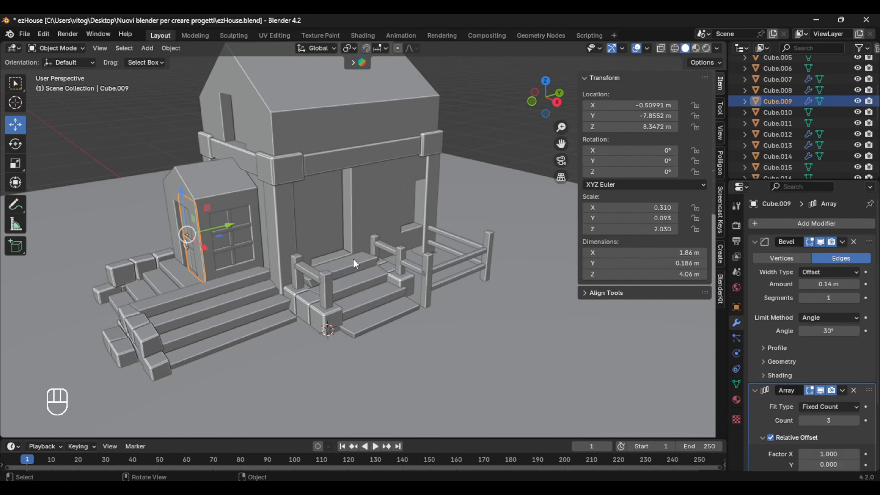
{"action": "key", "text": "shift+d"}
{"action": "left_click", "coordinate": [398, 262]}
{"action": "scroll", "coordinate": [399, 262], "scroll_direction": "up", "scroll_amount": 3}
{"action": "scroll", "coordinate": [398, 263], "scroll_direction": "up", "scroll_amount": 1}
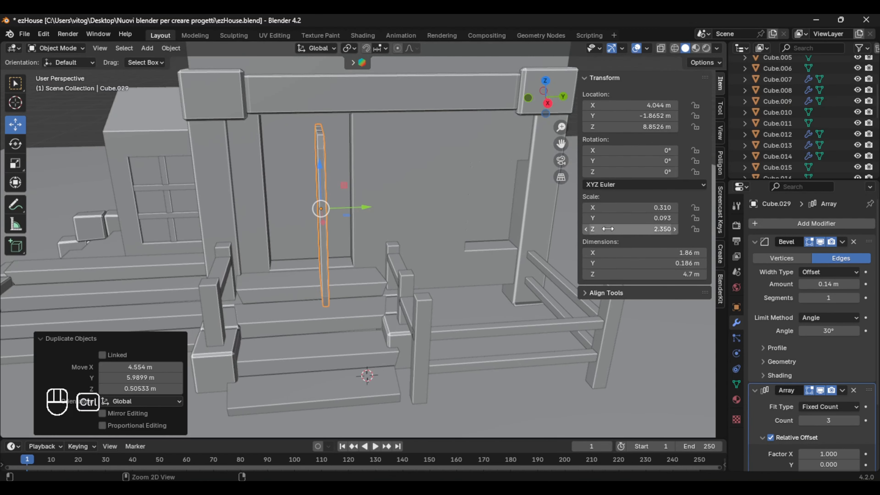
Rotate the copied planks 90° about Z and move them into the side doorway, at about X 3.46 m
{"action": "key", "text": "ctrl+z"}
{"action": "left_click_drag", "start_coordinate": [359, 207], "coordinate": [330, 209]}
{"action": "middle_click_drag", "start_coordinate": [330, 209], "coordinate": [339, 217]}
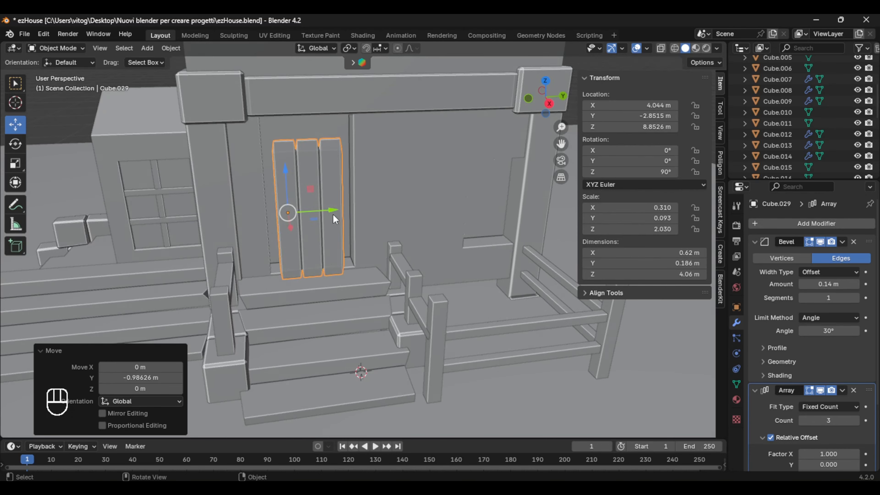
{"action": "left_click_drag", "start_coordinate": [333, 212], "coordinate": [315, 213]}
{"action": "middle_click_drag", "start_coordinate": [315, 213], "coordinate": [359, 239]}
{"action": "left_click_drag", "start_coordinate": [320, 242], "coordinate": [301, 231]}
Increase the plank array count to 4 and stretch the planks to a Z scale of 2.770, at about Z 9.01 m
{"action": "left_click_drag", "start_coordinate": [287, 180], "coordinate": [287, 187]}
{"action": "middle_click_drag", "start_coordinate": [417, 242], "coordinate": [382, 217]}
{"action": "left_click", "coordinate": [856, 420]}
{"action": "scroll", "coordinate": [324, 213], "scroll_direction": "up", "scroll_amount": 1}
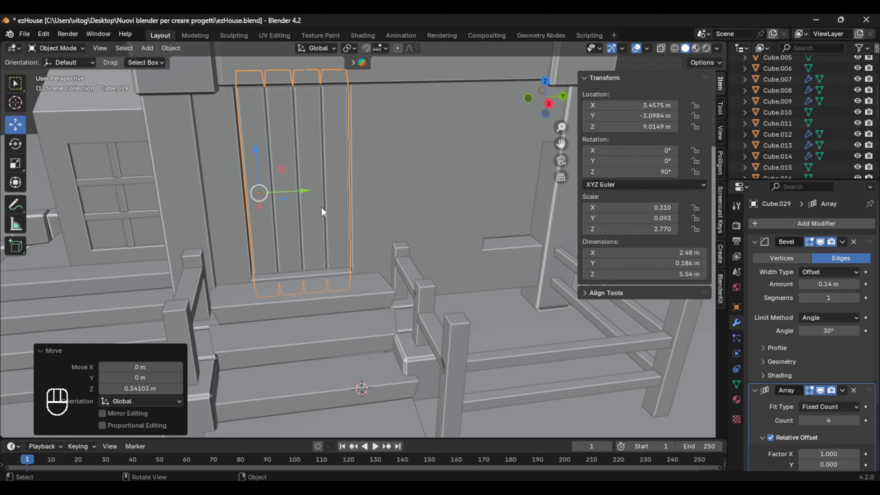
Widen the side door planks to an X scale of 0.340, centre them near Y -3.16 m and deselect
{"action": "key", "text": "ctrl+z"}
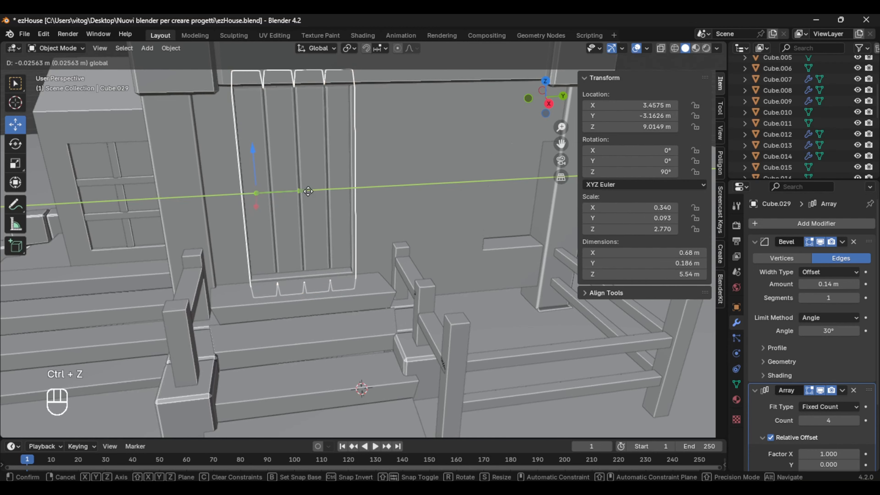
{"action": "left_click_drag", "start_coordinate": [308, 192], "coordinate": [304, 192]}
{"action": "scroll", "coordinate": [309, 191], "scroll_direction": "down", "scroll_amount": 4}
{"action": "left_click", "coordinate": [482, 102]}
Duplicate the porch window's pane together with its vertical and horizontal bars, placing the copy near the side wall's window opening
{"action": "scroll", "coordinate": [346, 208], "scroll_direction": "up", "scroll_amount": 4}
{"action": "middle_click_drag", "start_coordinate": [307, 210], "coordinate": [359, 220], "text": "shift"}
{"action": "left_click", "coordinate": [279, 178]}
{"action": "left_click", "coordinate": [233, 153], "text": "shift"}
{"action": "left_click", "coordinate": [253, 204], "text": "shift"}
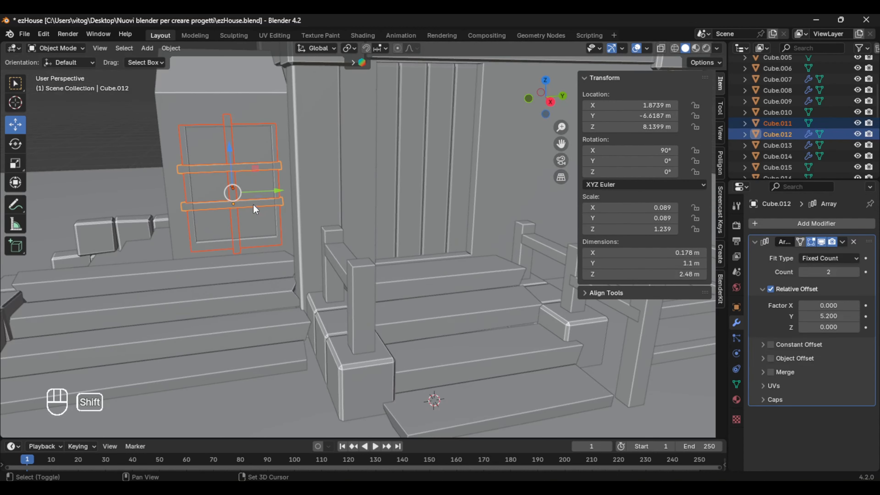
{"action": "scroll", "coordinate": [254, 204], "scroll_direction": "down", "scroll_amount": 5}
{"action": "middle_click_drag", "start_coordinate": [254, 204], "coordinate": [308, 232]}
{"action": "key", "text": "shift+d"}
{"action": "left_click", "coordinate": [459, 215]}
Slide the copied window pane and bars along X and Y toward the side wall's opening beside the side door
{"action": "scroll", "coordinate": [460, 219], "scroll_direction": "up", "scroll_amount": 6}
{"action": "middle_click_drag", "start_coordinate": [460, 222], "coordinate": [350, 239]}
{"action": "left_click_drag", "start_coordinate": [346, 228], "coordinate": [440, 225]}
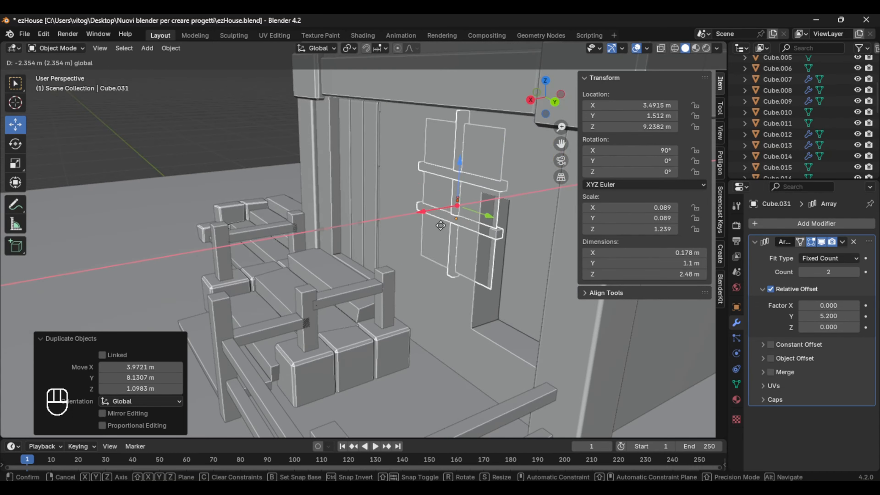
{"action": "left_click_drag", "start_coordinate": [516, 277], "coordinate": [542, 288]}
{"action": "middle_click_drag", "start_coordinate": [520, 284], "coordinate": [412, 288]}
{"action": "middle_click_drag", "start_coordinate": [412, 287], "coordinate": [423, 322], "text": "shift"}
{"action": "left_click_drag", "start_coordinate": [457, 200], "coordinate": [477, 197]}
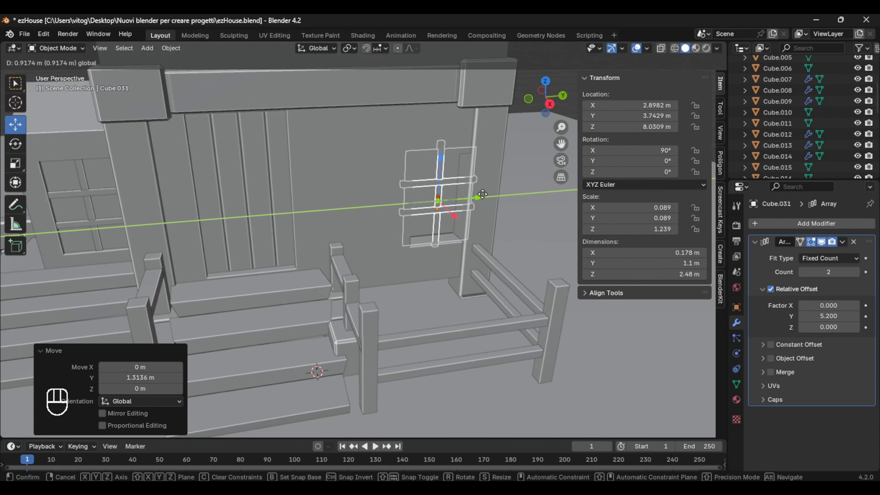
{"action": "middle_click_drag", "start_coordinate": [450, 243], "coordinate": [409, 256]}
{"action": "left_click_drag", "start_coordinate": [452, 211], "coordinate": [460, 218]}
Fit the copied window into the side wall's opening at about X 3.63 m, Y 3.44 m, Z 8.19 m, and deselect
{"action": "left_click", "coordinate": [551, 107]}
{"action": "middle_click_drag", "start_coordinate": [516, 153], "coordinate": [533, 194], "text": "shift"}
{"action": "middle_click_drag", "start_coordinate": [533, 194], "coordinate": [485, 243]}
{"action": "left_click_drag", "start_coordinate": [485, 210], "coordinate": [470, 211]}
{"action": "middle_click_drag", "start_coordinate": [470, 215], "coordinate": [459, 278]}
{"action": "left_click_drag", "start_coordinate": [437, 247], "coordinate": [441, 262]}
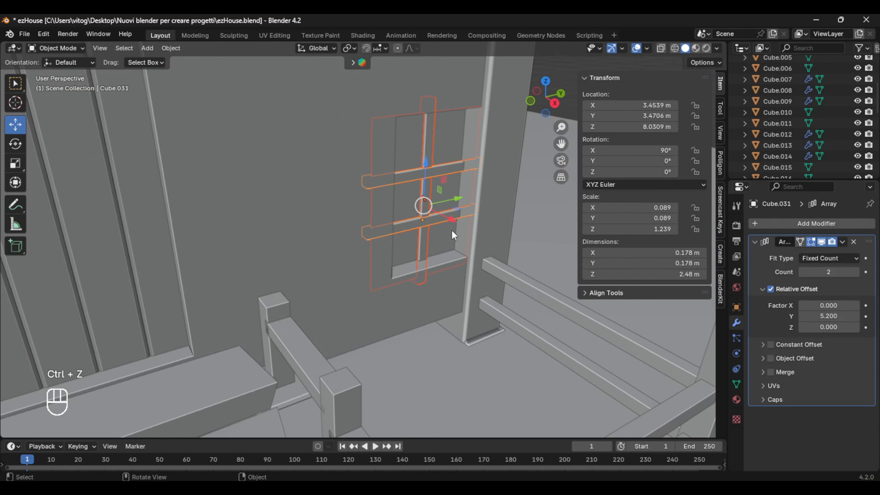
{"action": "key", "text": "ctrl+z"}
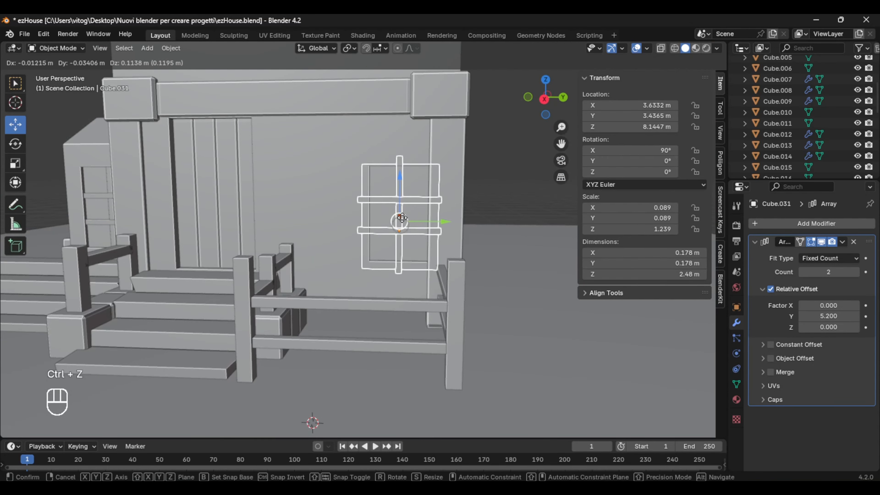
{"action": "left_click_drag", "start_coordinate": [402, 218], "coordinate": [402, 216]}
{"action": "left_click", "coordinate": [497, 201]}
{"action": "scroll", "coordinate": [498, 224], "scroll_direction": "down", "scroll_amount": 3}
{"action": "scroll", "coordinate": [436, 251], "scroll_direction": "down", "scroll_amount": 4}
{"action": "middle_click_drag", "start_coordinate": [498, 228], "coordinate": [303, 273]}
{"action": "scroll", "coordinate": [345, 227], "scroll_direction": "up", "scroll_amount": 3}
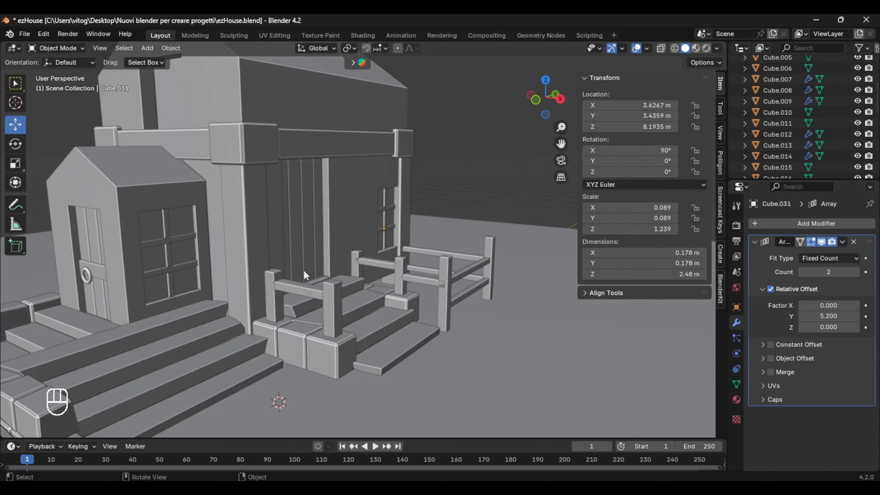
Duplicate the porch door's crossbar together with its ring handle and place the copy in front of the side door
{"action": "left_click", "coordinate": [86, 275]}
{"action": "key", "text": "shift+d"}
{"action": "key", "text": "ctrl+z"}
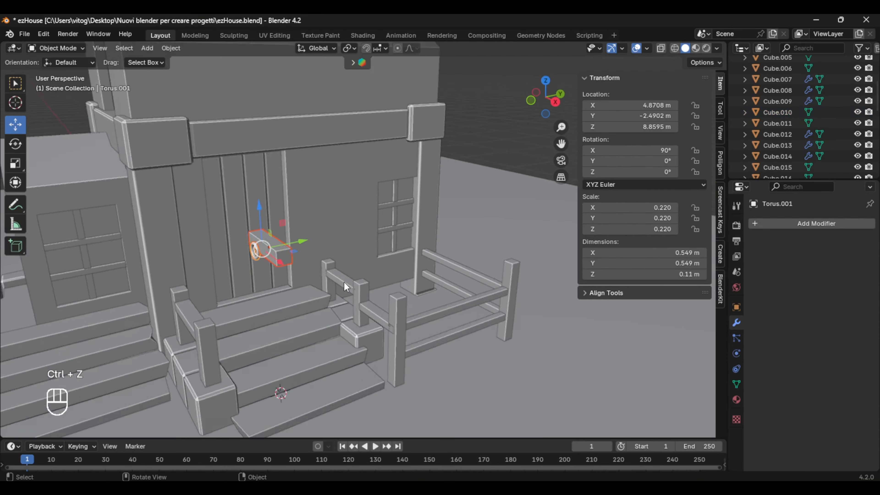
{"action": "middle_click_drag", "start_coordinate": [344, 281], "coordinate": [370, 282]}
{"action": "scroll", "coordinate": [370, 281], "scroll_direction": "up", "scroll_amount": 2}
Rotate the copied crossbar 90° about Z, move it onto the side door at X 3.53 m, Z 8.67 m, and stretch it to an X scale of 1.609
{"action": "left_click", "coordinate": [329, 247]}
{"action": "middle_click_drag", "start_coordinate": [329, 246], "coordinate": [322, 241]}
{"action": "left_click", "coordinate": [631, 172]}
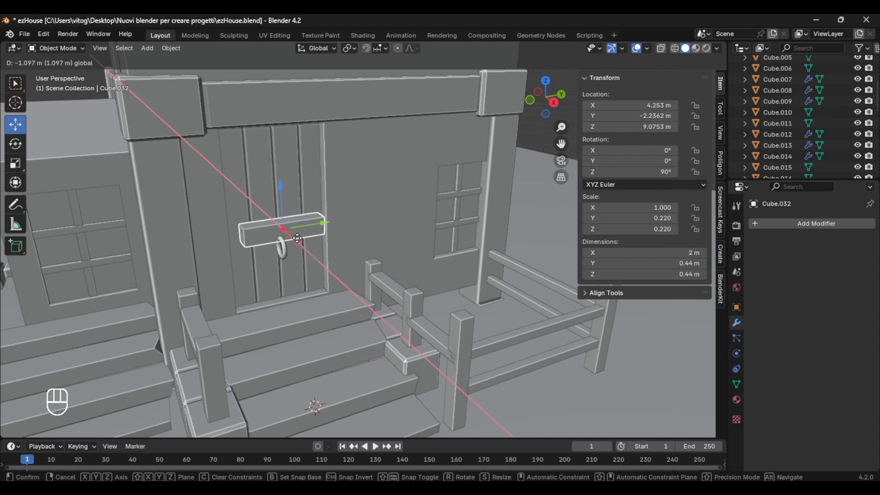
{"action": "left_click", "coordinate": [288, 240]}
{"action": "key", "text": "g"}
{"action": "key", "text": "z"}
{"action": "left_click", "coordinate": [422, 243]}
{"action": "scroll", "coordinate": [388, 244], "scroll_direction": "up", "scroll_amount": 2}
{"action": "middle_click_drag", "start_coordinate": [388, 244], "coordinate": [363, 244]}
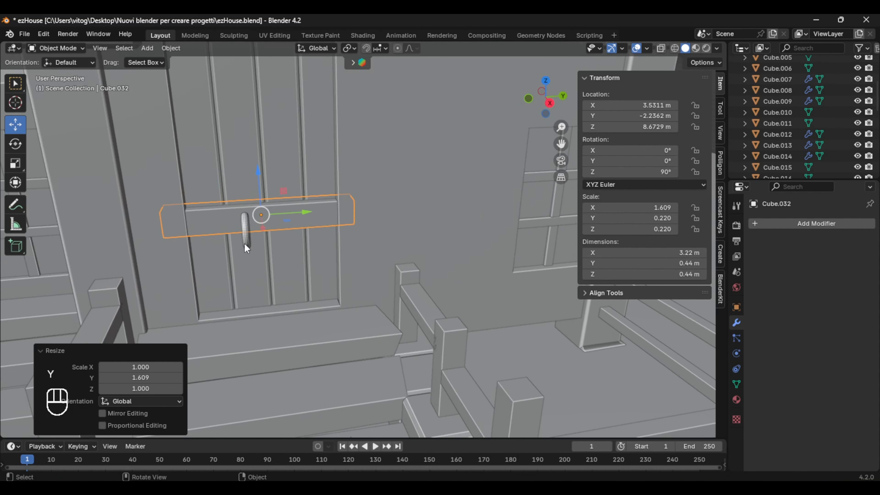
Rotate the copied ring handle to 89° about Z and seat it on the side door's crossbar at about X 3.76 m, Y -1.53 m, Z 8.47 m
{"action": "left_click", "coordinate": [244, 243]}
{"action": "middle_click_drag", "start_coordinate": [246, 243], "coordinate": [260, 244]}
{"action": "middle_click_drag", "start_coordinate": [312, 255], "coordinate": [326, 255]}
{"action": "left_click_drag", "start_coordinate": [327, 264], "coordinate": [304, 243]}
{"action": "left_click_drag", "start_coordinate": [284, 207], "coordinate": [282, 208]}
{"action": "left_click_drag", "start_coordinate": [358, 257], "coordinate": [358, 257]}
{"action": "scroll", "coordinate": [319, 265], "scroll_direction": "down", "scroll_amount": 6}
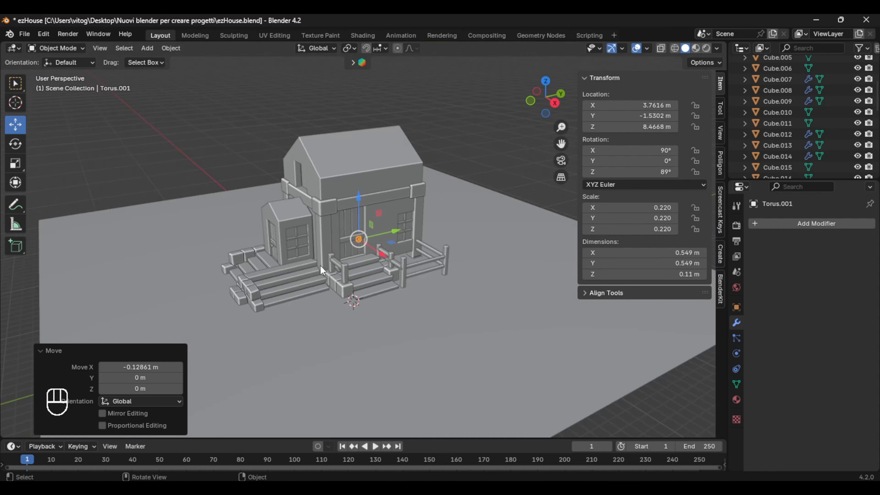
Move the porch door's ring handle 1.01 m along X to the other side of the door
{"action": "left_click", "coordinate": [228, 114]}
{"action": "middle_click_drag", "start_coordinate": [350, 261], "coordinate": [329, 260]}
{"action": "scroll", "coordinate": [328, 260], "scroll_direction": "up", "scroll_amount": 5}
{"action": "left_click", "coordinate": [326, 243]}
{"action": "middle_click_drag", "start_coordinate": [187, 263], "coordinate": [270, 265]}
{"action": "left_click", "coordinate": [315, 298]}
{"action": "left_click_drag", "start_coordinate": [348, 294], "coordinate": [384, 293]}
{"action": "scroll", "coordinate": [416, 290], "scroll_direction": "down", "scroll_amount": 6}
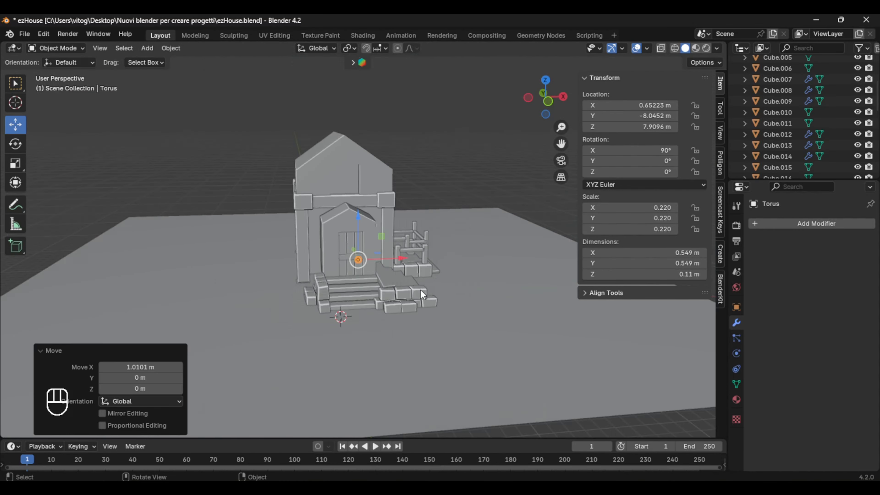
Set the side staircase steps to a Z scale of 0.235 and deselect them
{"action": "left_click", "coordinate": [465, 145]}
{"action": "scroll", "coordinate": [442, 243], "scroll_direction": "up", "scroll_amount": 4}
{"action": "middle_click_drag", "start_coordinate": [485, 236], "coordinate": [394, 237]}
{"action": "left_click", "coordinate": [363, 283]}
{"action": "left_click_drag", "start_coordinate": [625, 229], "coordinate": [636, 229]}
{"action": "left_click", "coordinate": [498, 167]}
{"action": "scroll", "coordinate": [460, 217], "scroll_direction": "down", "scroll_amount": 3}
{"action": "scroll", "coordinate": [398, 291], "scroll_direction": "up", "scroll_amount": 3}
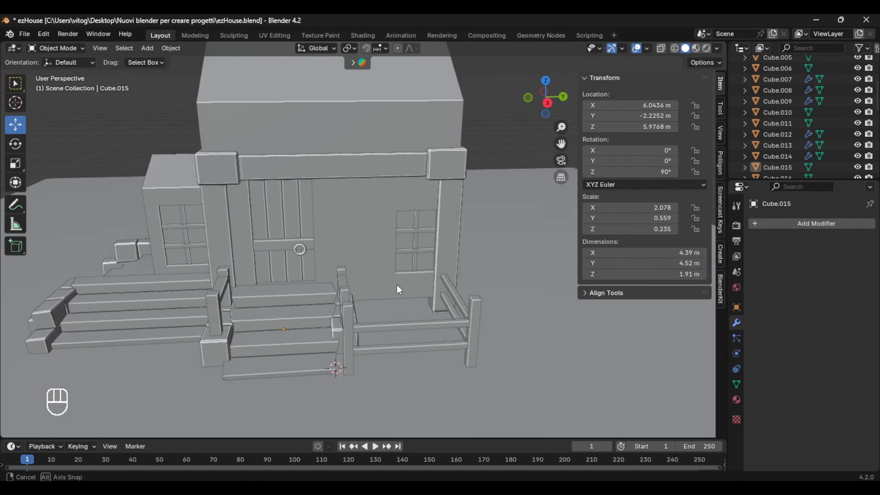
Select the side window's pane and bars and move them about 4.03 m along Y, out of the wall opening
{"action": "scroll", "coordinate": [413, 249], "scroll_direction": "up", "scroll_amount": 5}
{"action": "middle_click_drag", "start_coordinate": [415, 228], "coordinate": [418, 228]}
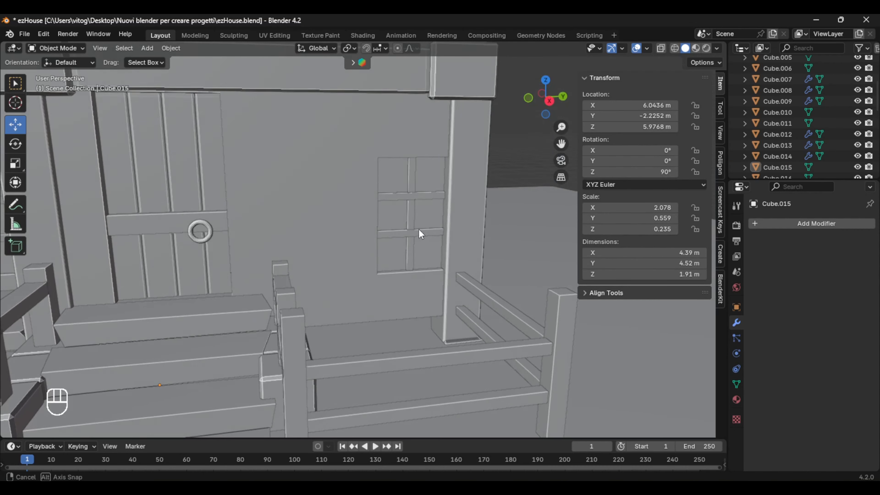
{"action": "left_click", "coordinate": [418, 230]}
{"action": "left_click", "coordinate": [427, 218], "text": "shift"}
{"action": "left_click", "coordinate": [419, 237], "text": "shift"}
{"action": "left_click", "coordinate": [410, 250], "text": "shift"}
{"action": "left_click_drag", "start_coordinate": [453, 223], "coordinate": [595, 210]}
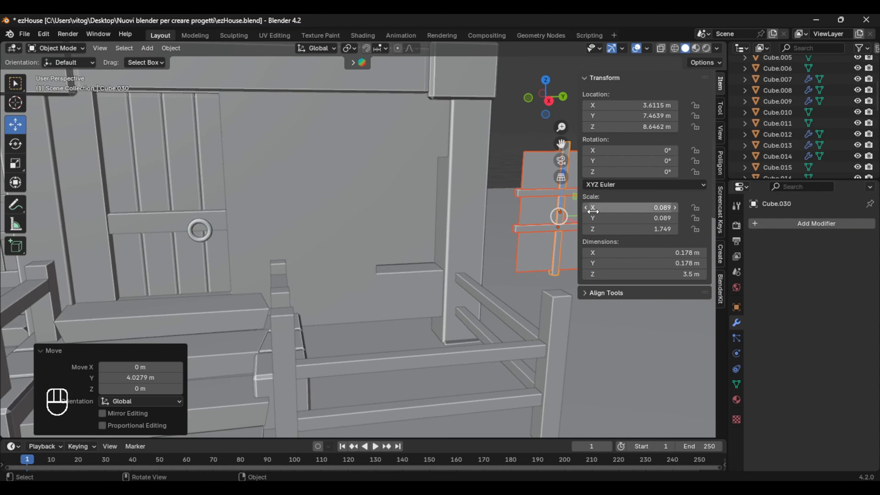
Try to close the side window opening in the house mesh by selecting its four border edges and filling a face
{"action": "middle_click_drag", "start_coordinate": [459, 242], "coordinate": [428, 225]}
{"action": "scroll", "coordinate": [382, 272], "scroll_direction": "up", "scroll_amount": 3}
{"action": "left_click", "coordinate": [379, 266]}
{"action": "key", "text": "Tab"}
{"action": "scroll", "coordinate": [455, 260], "scroll_direction": "down", "scroll_amount": 2}
{"action": "left_click", "coordinate": [428, 215]}
{"action": "left_click", "coordinate": [437, 279], "text": "shift"}
{"action": "left_click", "coordinate": [477, 239], "text": "shift"}
{"action": "left_click", "coordinate": [354, 239], "text": "shift"}
{"action": "key", "text": "f"}
Undo the fill of the side window opening, fill it with a face again and leave mesh editing
{"action": "scroll", "coordinate": [354, 239], "scroll_direction": "down", "scroll_amount": 6}
{"action": "middle_click_drag", "start_coordinate": [494, 244], "coordinate": [449, 271]}
{"action": "scroll", "coordinate": [503, 263], "scroll_direction": "up", "scroll_amount": 4}
{"action": "key", "text": "ctrl+z"}
{"action": "key", "text": "ctrl+z"}
{"action": "key", "text": "f"}
{"action": "key", "text": "Tab"}
{"action": "scroll", "coordinate": [446, 224], "scroll_direction": "down", "scroll_amount": 4}
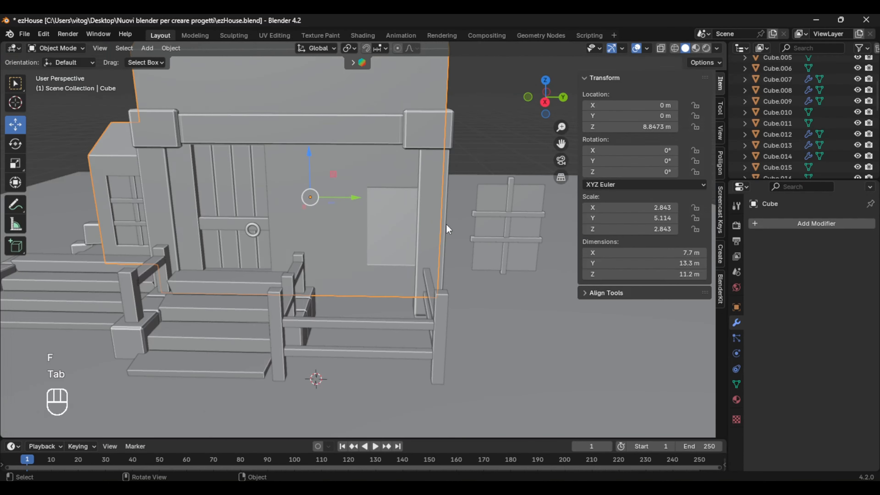
Return to editing the house mesh and undo the face filling the side window opening
{"action": "scroll", "coordinate": [482, 277], "scroll_direction": "up", "scroll_amount": 3}
{"action": "middle_click_drag", "start_coordinate": [446, 223], "coordinate": [367, 228]}
{"action": "key", "text": "Tab"}
{"action": "key", "text": "ctrl+z"}
{"action": "key", "text": "ctrl+z"}
{"action": "key", "text": "ctrl+z"}
{"action": "key", "text": "ctrl+z"}
{"action": "key", "text": "ctrl+z"}
Widen the side window opening by moving its inner face nearest the door about -1.77 m along Y, and leave mesh editing
{"action": "scroll", "coordinate": [434, 254], "scroll_direction": "down", "scroll_amount": 4}
{"action": "left_click", "coordinate": [365, 227]}
{"action": "scroll", "coordinate": [366, 228], "scroll_direction": "up", "scroll_amount": 3}
{"action": "key", "text": "g"}
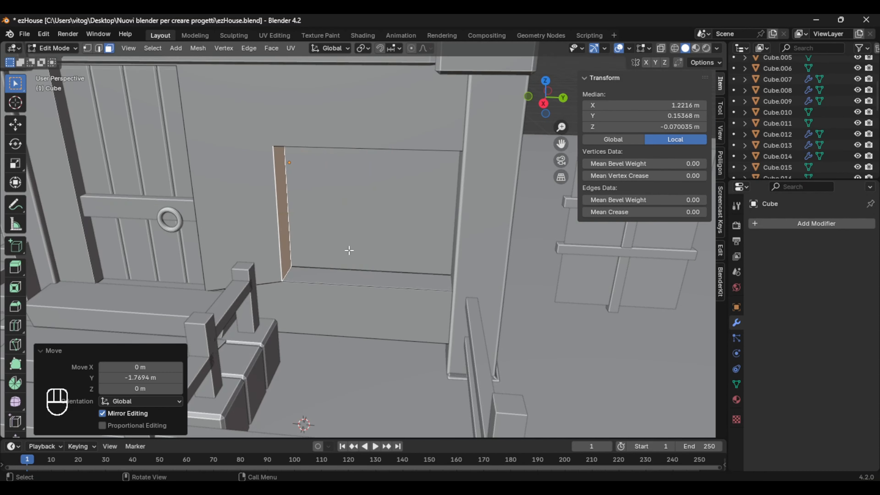
{"action": "scroll", "coordinate": [350, 250], "scroll_direction": "down", "scroll_amount": 4}
{"action": "left_click", "coordinate": [530, 252]}
{"action": "mouse_move", "coordinate": [531, 253]}
{"action": "middle_mouse_down"}
{"action": "mouse_move", "coordinate": [549, 232]}
{"action": "mouse_move", "coordinate": [528, 242]}
{"action": "middle_mouse_up"}
{"action": "key", "text": "Tab"}
Select the side window's pane and bars and move them back into the widened opening, at the end nearest the door
{"action": "left_click", "coordinate": [523, 212]}
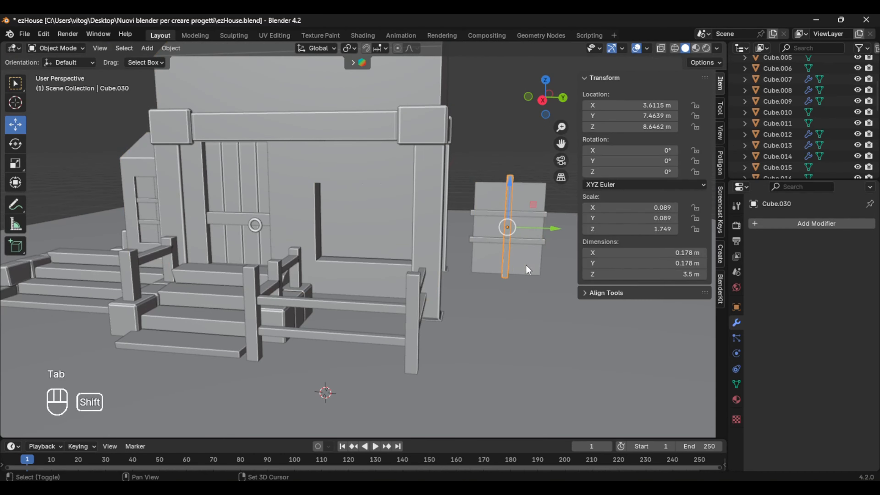
{"action": "left_click", "coordinate": [526, 265]}
{"action": "left_click_drag", "start_coordinate": [383, 238], "coordinate": [386, 239]}
{"action": "left_click", "coordinate": [450, 243]}
{"action": "middle_click_drag", "start_coordinate": [440, 250], "coordinate": [384, 264]}
{"action": "scroll", "coordinate": [471, 263], "scroll_direction": "up", "scroll_amount": 4}
{"action": "scroll", "coordinate": [416, 229], "scroll_direction": "down", "scroll_amount": 4}
Add a cube, scale it to 0.583 and move it beside the side window at about X 4.41 m, Y 3.32 m, Z 8.80 m
{"action": "middle_click_drag", "start_coordinate": [489, 237], "coordinate": [450, 248]}
{"action": "left_click_drag", "start_coordinate": [340, 343], "coordinate": [337, 185]}
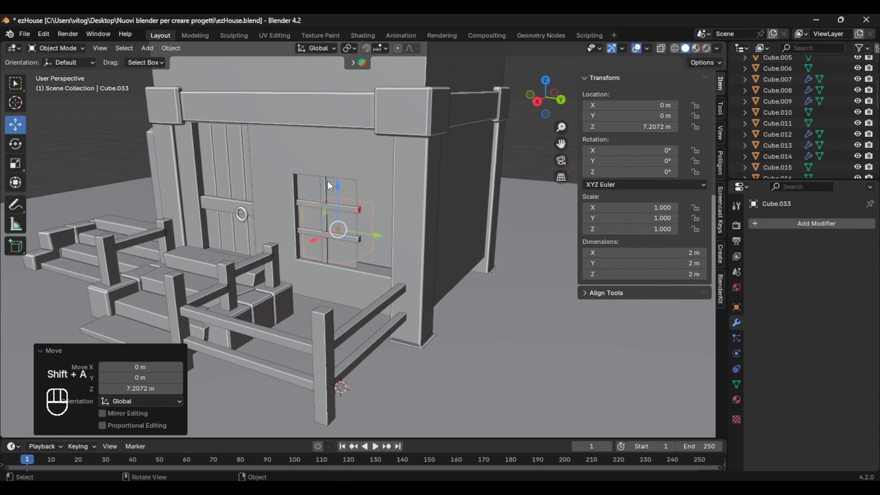
{"action": "middle_click_drag", "start_coordinate": [443, 248], "coordinate": [416, 255]}
{"action": "left_click_drag", "start_coordinate": [397, 250], "coordinate": [378, 299]}
{"action": "middle_click_drag", "start_coordinate": [379, 298], "coordinate": [433, 284]}
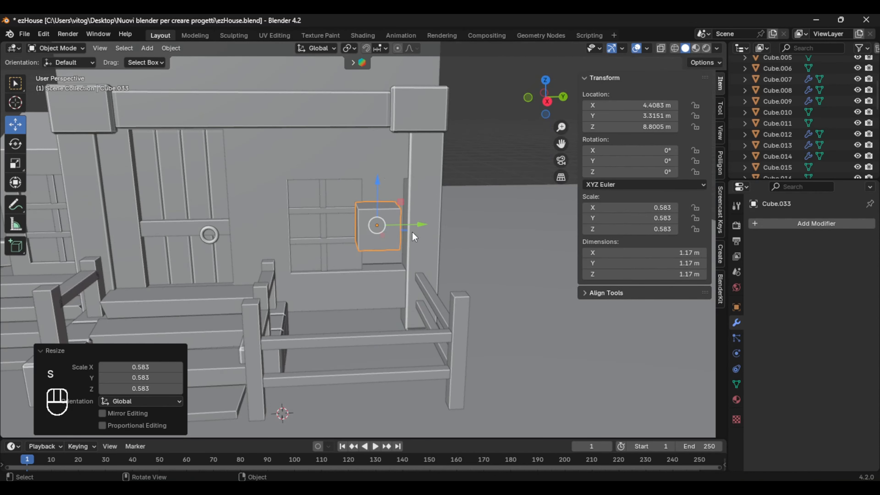
Enlarge the cube to a scale of 0.702 and move it into the free part of the opening at X 3.43 m, Y 3.50 m
{"action": "left_click", "coordinate": [440, 240]}
{"action": "middle_click_drag", "start_coordinate": [440, 240], "coordinate": [414, 250]}
{"action": "left_click_drag", "start_coordinate": [420, 237], "coordinate": [396, 224]}
{"action": "scroll", "coordinate": [391, 239], "scroll_direction": "up", "scroll_amount": 3}
{"action": "middle_click_drag", "start_coordinate": [379, 262], "coordinate": [407, 256]}
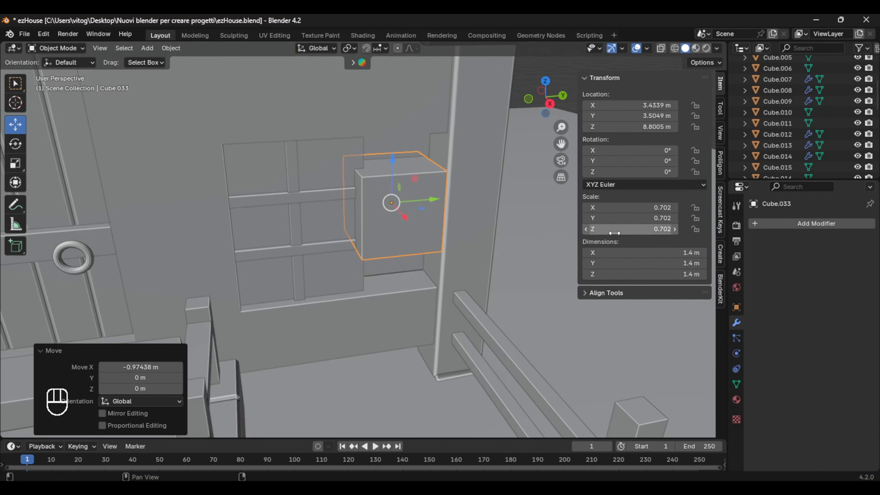
Stretch the cube to a Z scale of 1.502 and raise it to about Z 8.68 m to cover the opening's height
{"action": "left_click_drag", "start_coordinate": [630, 229], "coordinate": [622, 229]}
{"action": "middle_click_drag", "start_coordinate": [403, 191], "coordinate": [393, 173]}
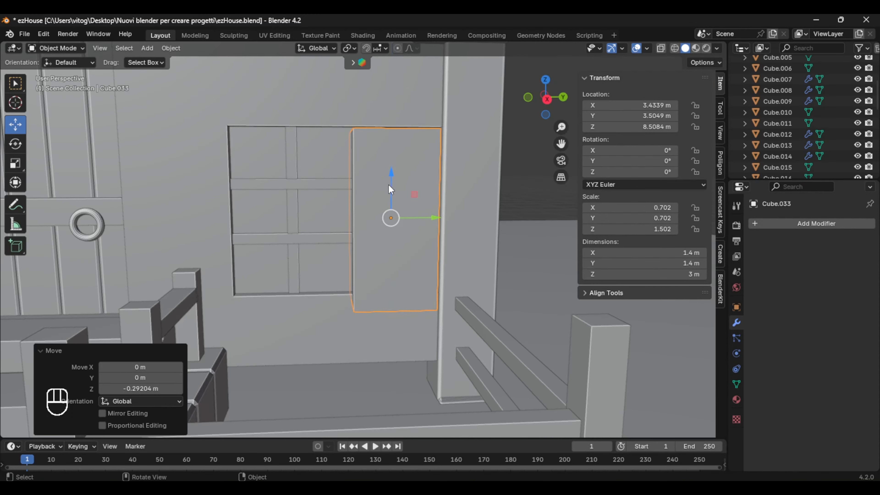
{"action": "left_click_drag", "start_coordinate": [389, 171], "coordinate": [388, 172]}
Sink the block into the side wall beside the window, at about X 3.15 m, Y 3.63 m
{"action": "middle_click_drag", "start_coordinate": [388, 173], "coordinate": [438, 246]}
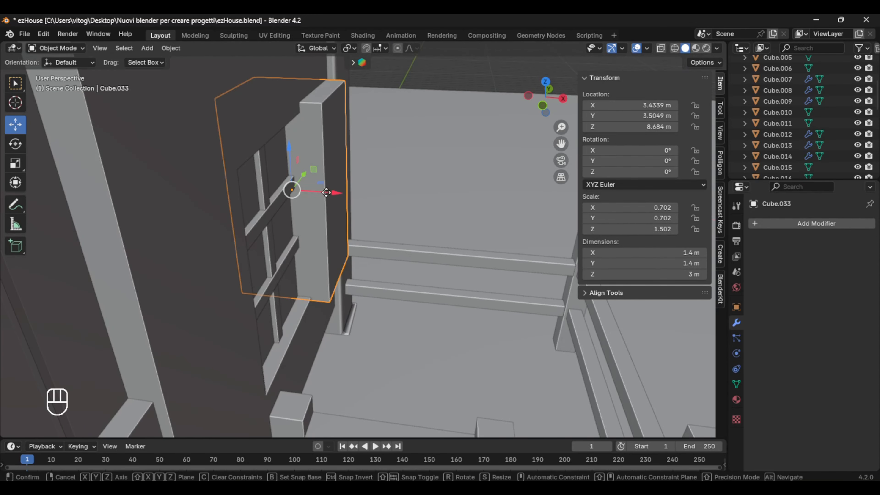
{"action": "left_click_drag", "start_coordinate": [309, 190], "coordinate": [309, 191]}
{"action": "middle_click_drag", "start_coordinate": [422, 176], "coordinate": [364, 161]}
{"action": "scroll", "coordinate": [384, 208], "scroll_direction": "up", "scroll_amount": 3}
{"action": "middle_click_drag", "start_coordinate": [423, 225], "coordinate": [406, 233]}
{"action": "left_click_drag", "start_coordinate": [423, 191], "coordinate": [430, 191]}
{"action": "scroll", "coordinate": [418, 237], "scroll_direction": "down", "scroll_amount": 2}
{"action": "scroll", "coordinate": [468, 220], "scroll_direction": "up", "scroll_amount": 4}
{"action": "middle_click_drag", "start_coordinate": [418, 237], "coordinate": [403, 253]}
{"action": "scroll", "coordinate": [359, 214], "scroll_direction": "down", "scroll_amount": 8}
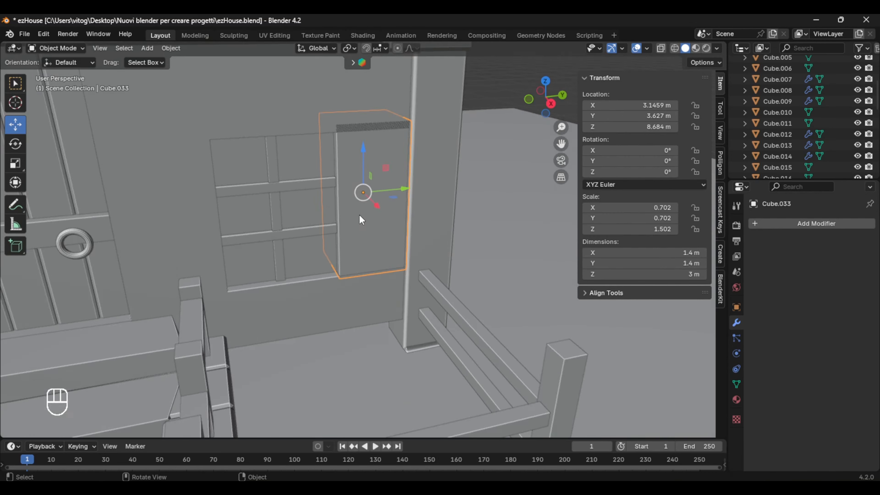
{"action": "key", "text": "Tab"}
{"action": "key", "text": "Tab"}
{"action": "middle_click_drag", "start_coordinate": [442, 137], "coordinate": [406, 294]}
{"action": "left_click", "coordinate": [497, 169]}
Divide the block beside the side window into horizontal strips with ten evenly spaced loop cuts
{"action": "scroll", "coordinate": [497, 169], "scroll_direction": "up", "scroll_amount": 5}
{"action": "scroll", "coordinate": [452, 194], "scroll_direction": "up", "scroll_amount": 2}
{"action": "scroll", "coordinate": [399, 233], "scroll_direction": "down", "scroll_amount": 2}
{"action": "scroll", "coordinate": [399, 234], "scroll_direction": "up", "scroll_amount": 3}
{"action": "key", "text": "Tab"}
{"action": "left_click", "coordinate": [340, 235]}
{"action": "left_click_drag", "start_coordinate": [140, 328], "coordinate": [153, 328]}
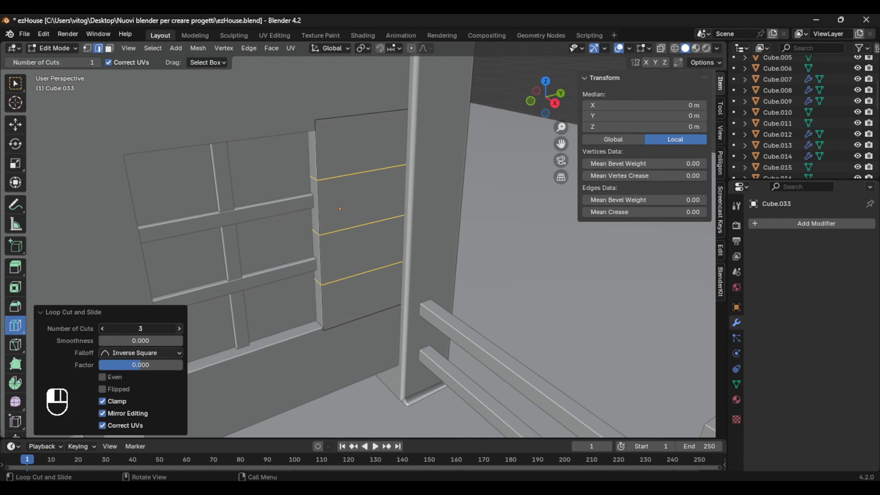
{"action": "left_click", "coordinate": [180, 331]}
{"action": "left_click", "coordinate": [179, 331]}
{"action": "left_click", "coordinate": [180, 331]}
Extrude the block's second strip from the top outward from the wall
{"action": "key", "text": "Tab"}
{"action": "key", "text": "Tab"}
{"action": "middle_click_drag", "start_coordinate": [397, 186], "coordinate": [340, 193]}
{"action": "key", "text": "e"}
{"action": "left_click", "coordinate": [399, 197]}
Extrude the block's lowest strip outward, and extrude a middle strip outward by about 0.80 m
{"action": "left_click", "coordinate": [342, 223]}
{"action": "middle_click_drag", "start_coordinate": [342, 224], "coordinate": [345, 312]}
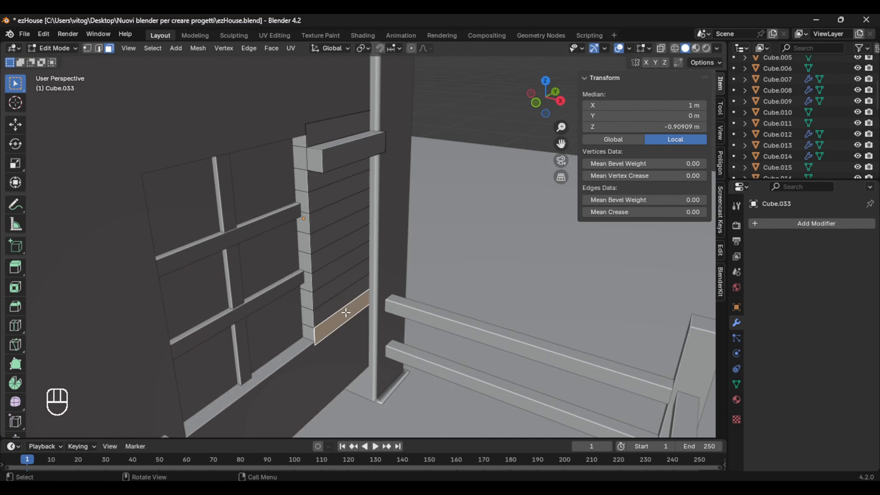
{"action": "left_click", "coordinate": [412, 338]}
{"action": "left_click", "coordinate": [337, 245]}
{"action": "left_click", "coordinate": [383, 271]}
{"action": "middle_click_drag", "start_coordinate": [383, 271], "coordinate": [359, 246]}
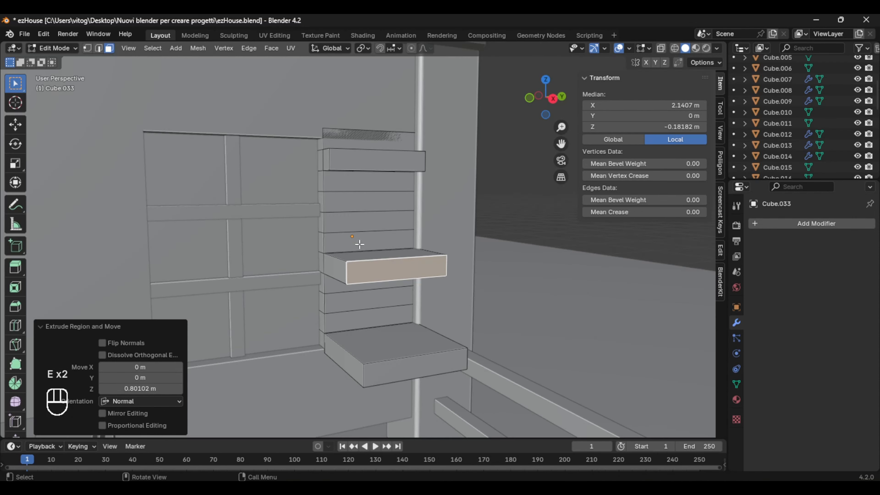
Move the front face of the block's middle shelf slightly farther outward
{"action": "left_click", "coordinate": [402, 157]}
{"action": "middle_click_drag", "start_coordinate": [402, 158], "coordinate": [442, 182]}
{"action": "left_click", "coordinate": [442, 182]}
{"action": "left_click", "coordinate": [399, 253]}
{"action": "key", "text": "g"}
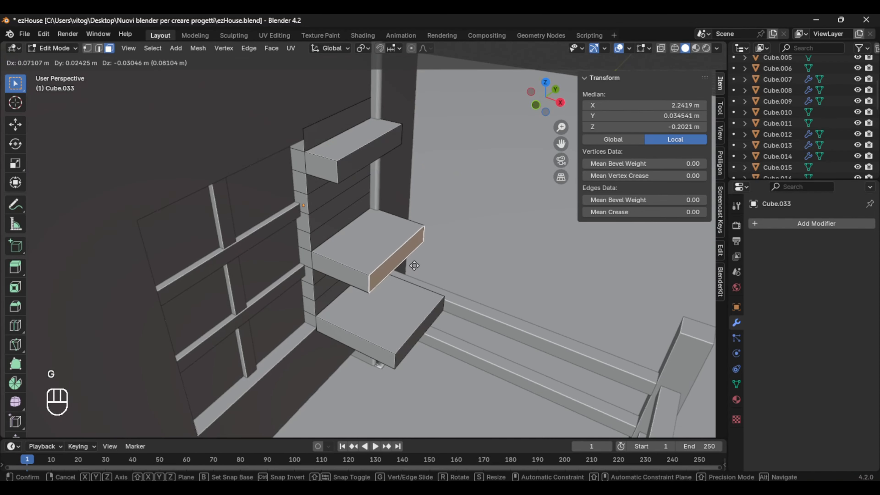
{"action": "left_click", "coordinate": [425, 272]}
Undo the last edits to the block's shelves
{"action": "scroll", "coordinate": [425, 271], "scroll_direction": "down", "scroll_amount": 5}
{"action": "middle_click_drag", "start_coordinate": [426, 271], "coordinate": [362, 240]}
{"action": "left_click", "coordinate": [440, 243]}
{"action": "key", "text": "Tab"}
{"action": "key", "text": "ctrl+z"}
{"action": "key", "text": "ctrl+z"}
{"action": "scroll", "coordinate": [369, 177], "scroll_direction": "up", "scroll_amount": 3}
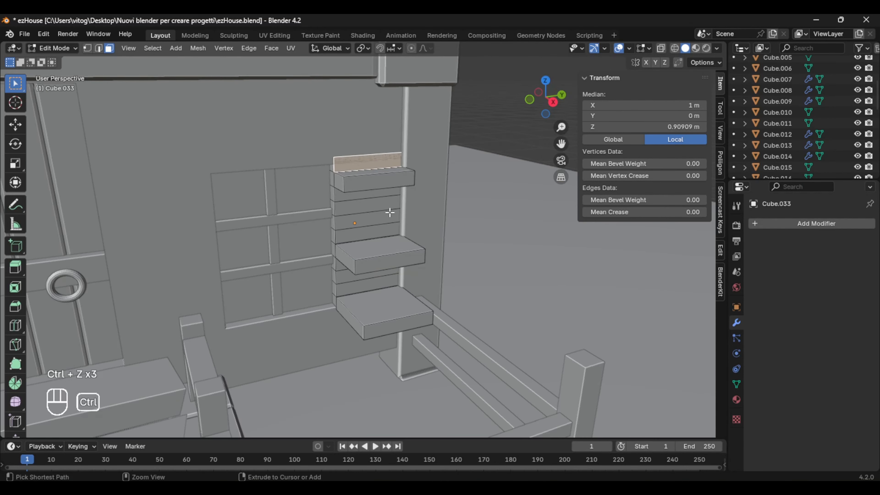
Remove the earlier shelf extrusions and extrude the block's top strip outward from the wall instead
{"action": "middle_click_drag", "start_coordinate": [390, 181], "coordinate": [447, 176]}
{"action": "left_click", "coordinate": [458, 194]}
{"action": "left_click", "coordinate": [342, 310]}
{"action": "middle_click_drag", "start_coordinate": [346, 255], "coordinate": [344, 181]}
{"action": "left_click", "coordinate": [353, 138]}
{"action": "left_click", "coordinate": [338, 329]}
{"action": "middle_click_drag", "start_coordinate": [323, 252], "coordinate": [353, 253]}
{"action": "left_click", "coordinate": [334, 239]}
{"action": "key", "text": "g"}
{"action": "left_click", "coordinate": [339, 245]}
{"action": "left_click", "coordinate": [330, 239]}
{"action": "key", "text": "ctrl+z"}
Bevel the inner edge beneath the extruded top strip with a width of about 0.165 m and 7 segments
{"action": "middle_click_drag", "start_coordinate": [401, 239], "coordinate": [411, 203]}
{"action": "left_click", "coordinate": [99, 49]}
{"action": "left_click", "coordinate": [386, 161]}
{"action": "key", "text": "ctrl+b"}
{"action": "left_click", "coordinate": [416, 202]}
{"action": "key", "text": "ctrl+z"}
{"action": "left_click", "coordinate": [429, 226]}
{"action": "scroll", "coordinate": [451, 236], "scroll_direction": "down", "scroll_amount": 2}
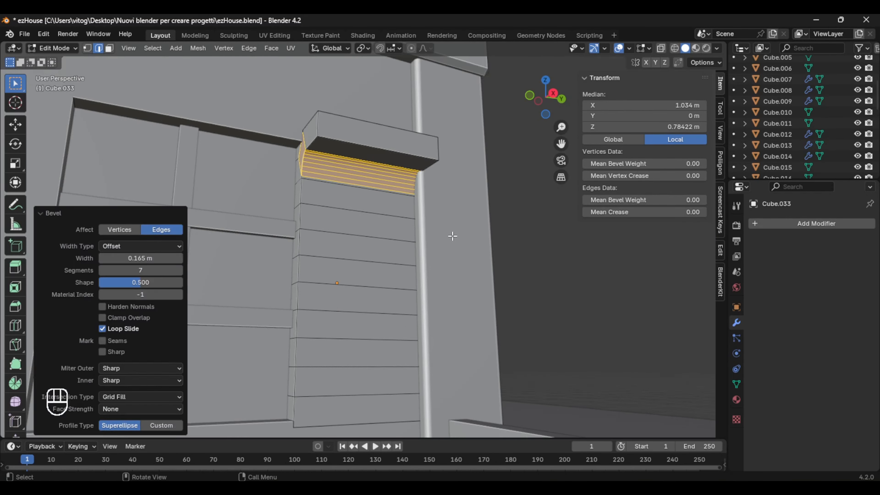
Extrude the block's middle strip outward from the wall by about 0.63 m
{"action": "key", "text": "Tab"}
{"action": "middle_click_drag", "start_coordinate": [452, 235], "coordinate": [438, 288]}
{"action": "key", "text": "Tab"}
{"action": "scroll", "coordinate": [367, 249], "scroll_direction": "up", "scroll_amount": 2}
{"action": "middle_click_drag", "start_coordinate": [270, 220], "coordinate": [341, 262]}
{"action": "left_click", "coordinate": [326, 230]}
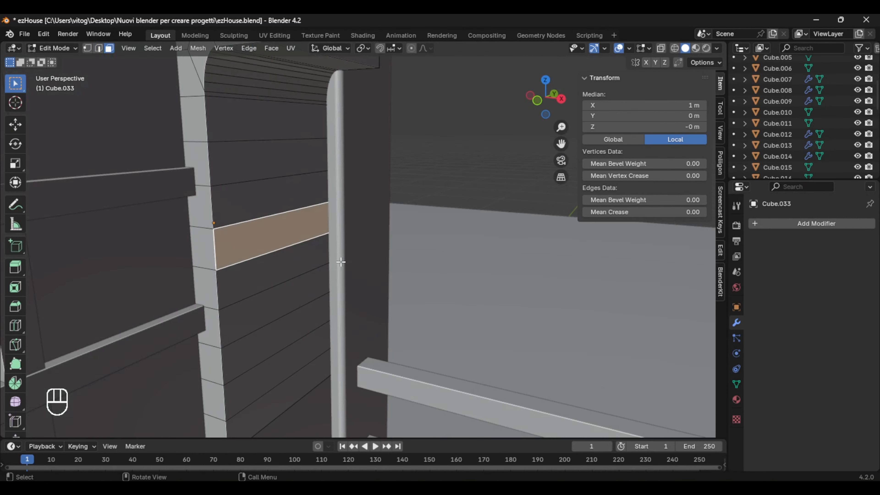
{"action": "left_click", "coordinate": [412, 277]}
Round the front edges of the middle shelf with a multi-segment bevel
{"action": "key", "text": "ctrl+b"}
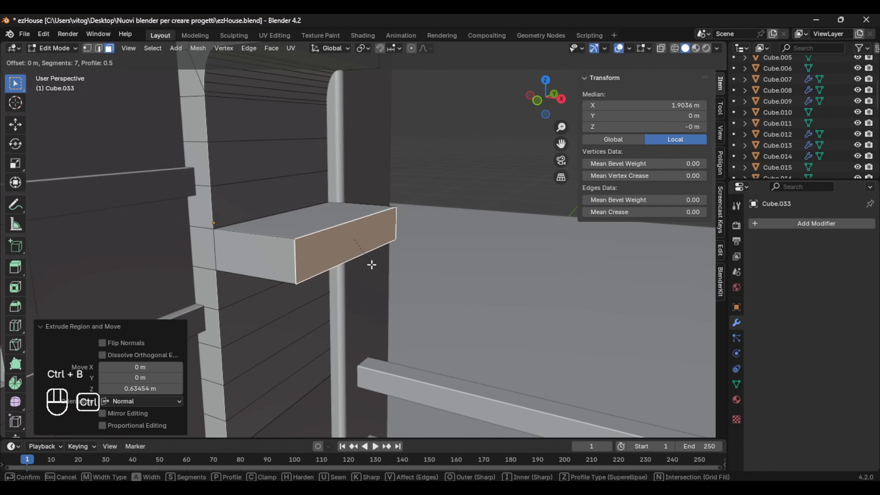
{"action": "left_click", "coordinate": [382, 271]}
{"action": "left_click", "coordinate": [433, 243]}
{"action": "mouse_move", "coordinate": [433, 243]}
{"action": "middle_mouse_down"}
{"action": "mouse_move", "coordinate": [412, 215]}
{"action": "mouse_move", "coordinate": [438, 242]}
{"action": "middle_mouse_up"}
{"action": "key", "text": "Tab"}
{"action": "left_click", "coordinate": [438, 241], "text": "shift"}
{"action": "key", "text": "Tab"}
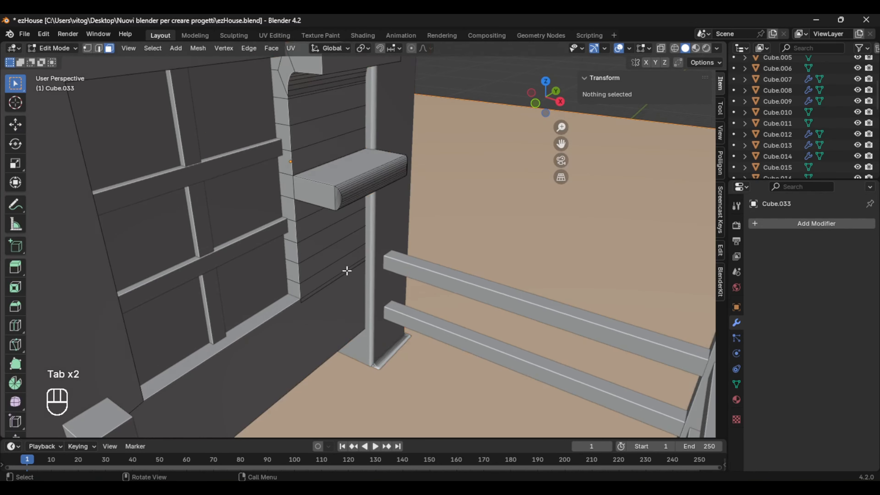
Extrude the block's lowest strip outward along X and bevel its front edges by about 0.08 m with 11 segments
{"action": "left_click", "coordinate": [310, 303]}
{"action": "left_click", "coordinate": [309, 303]}
{"action": "middle_click_drag", "start_coordinate": [309, 303], "coordinate": [322, 303]}
{"action": "key", "text": "e"}
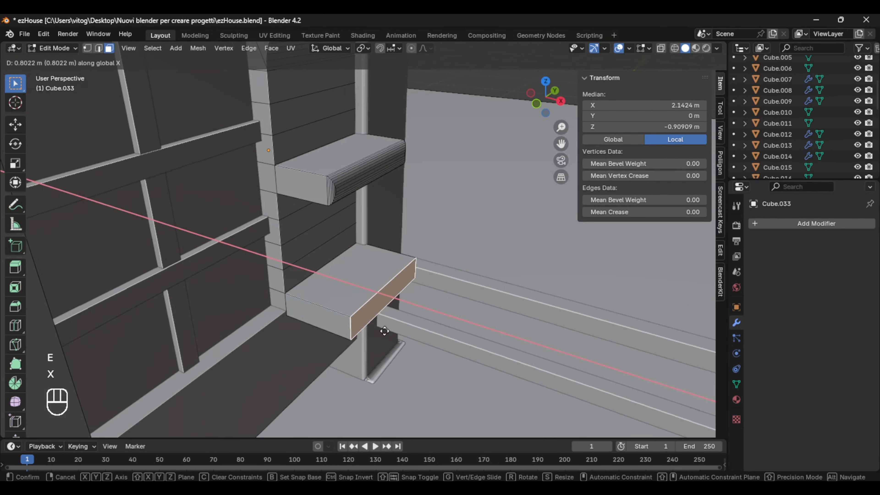
{"action": "left_click", "coordinate": [409, 330]}
{"action": "key", "text": "ctrl+b"}
{"action": "left_click", "coordinate": [411, 179]}
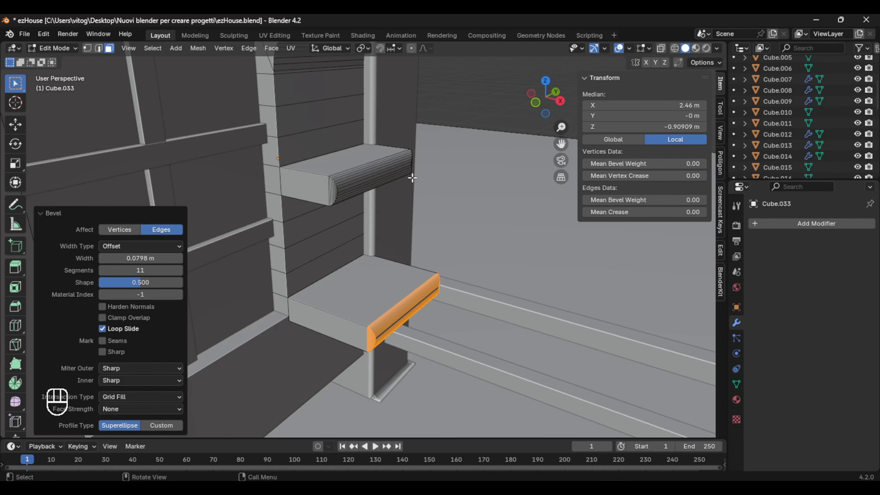
Look over the shelf block beside the side window from near and far, and save the file
{"action": "middle_click_drag", "start_coordinate": [410, 177], "coordinate": [374, 162]}
{"action": "scroll", "coordinate": [372, 161], "scroll_direction": "down", "scroll_amount": 6}
{"action": "key", "text": "Tab"}
{"action": "left_click", "coordinate": [372, 161]}
{"action": "left_click", "coordinate": [381, 166]}
{"action": "key", "text": "Tab"}
{"action": "scroll", "coordinate": [385, 166], "scroll_direction": "up", "scroll_amount": 4}
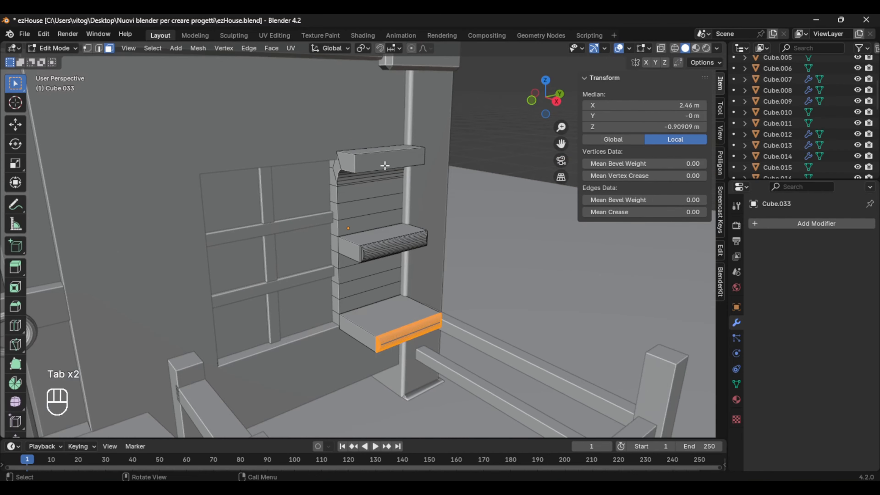
{"action": "left_click", "coordinate": [430, 188]}
{"action": "key", "text": "Tab"}
{"action": "middle_click_drag", "start_coordinate": [431, 192], "coordinate": [447, 239]}
{"action": "scroll", "coordinate": [450, 248], "scroll_direction": "down", "scroll_amount": 6}
{"action": "left_click", "coordinate": [140, 158]}
{"action": "scroll", "coordinate": [411, 234], "scroll_direction": "up", "scroll_amount": 7}
{"action": "left_click", "coordinate": [364, 283]}
{"action": "left_click", "coordinate": [359, 240]}
{"action": "middle_click_drag", "start_coordinate": [359, 240], "coordinate": [382, 190]}
{"action": "scroll", "coordinate": [355, 197], "scroll_direction": "down", "scroll_amount": 3}
{"action": "scroll", "coordinate": [292, 188], "scroll_direction": "up", "scroll_amount": 3}
{"action": "scroll", "coordinate": [338, 185], "scroll_direction": "down", "scroll_amount": 4}
{"action": "middle_click_drag", "start_coordinate": [291, 189], "coordinate": [348, 182], "text": "shift"}
{"action": "key", "text": "ctrl+s"}
Add a cube, raise it beside the porch to about Z 7.23 m, and flatten it to a Z scale of 0.110
{"action": "key", "text": "shift+a"}
{"action": "left_click", "coordinate": [368, 173]}
{"action": "left_click_drag", "start_coordinate": [417, 280], "coordinate": [421, 190]}
{"action": "left_click_drag", "start_coordinate": [460, 229], "coordinate": [279, 245]}
{"action": "left_click_drag", "start_coordinate": [234, 266], "coordinate": [238, 305]}
{"action": "middle_click_drag", "start_coordinate": [243, 301], "coordinate": [277, 299]}
{"action": "left_click_drag", "start_coordinate": [327, 293], "coordinate": [373, 279]}
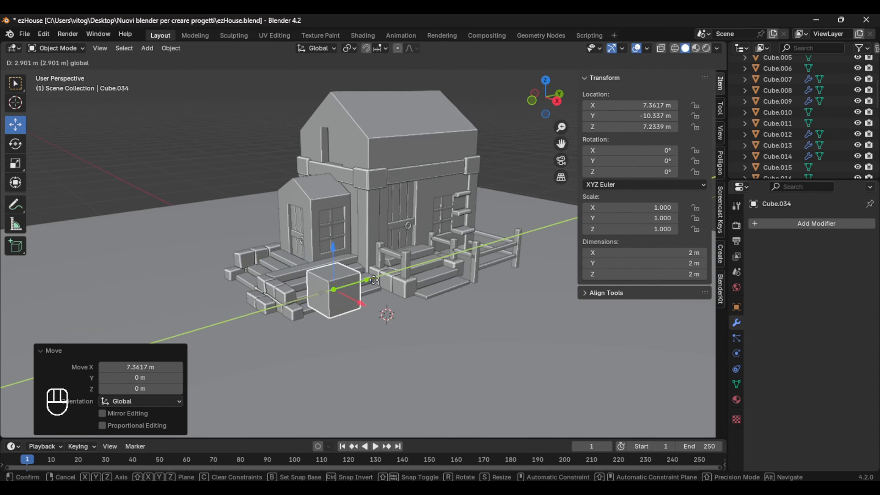
{"action": "middle_click_drag", "start_coordinate": [501, 256], "coordinate": [536, 249]}
{"action": "scroll", "coordinate": [536, 250], "scroll_direction": "up", "scroll_amount": 3}
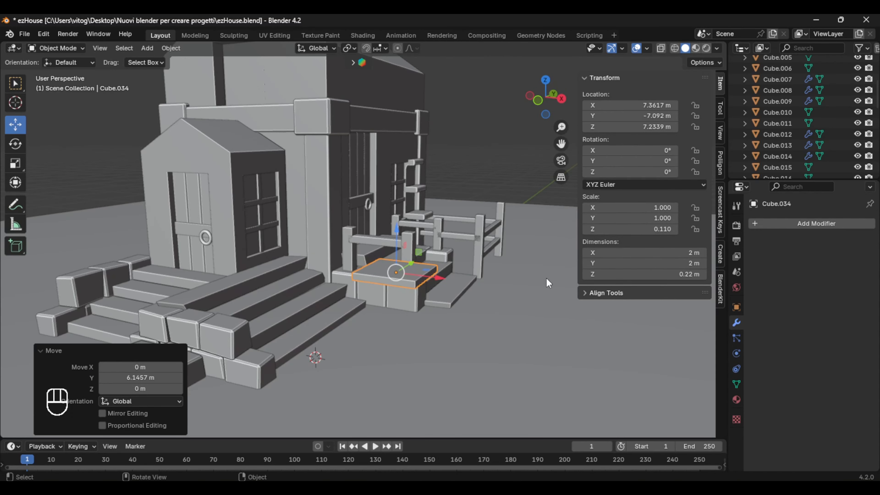
Set the flat cube's X scale to 0.150 and move it to the porch, at about X -0.56 m, Z 9.25 m
{"action": "key", "text": "ctrl+z"}
{"action": "left_click_drag", "start_coordinate": [626, 208], "coordinate": [589, 208]}
{"action": "left_click_drag", "start_coordinate": [408, 272], "coordinate": [224, 205]}
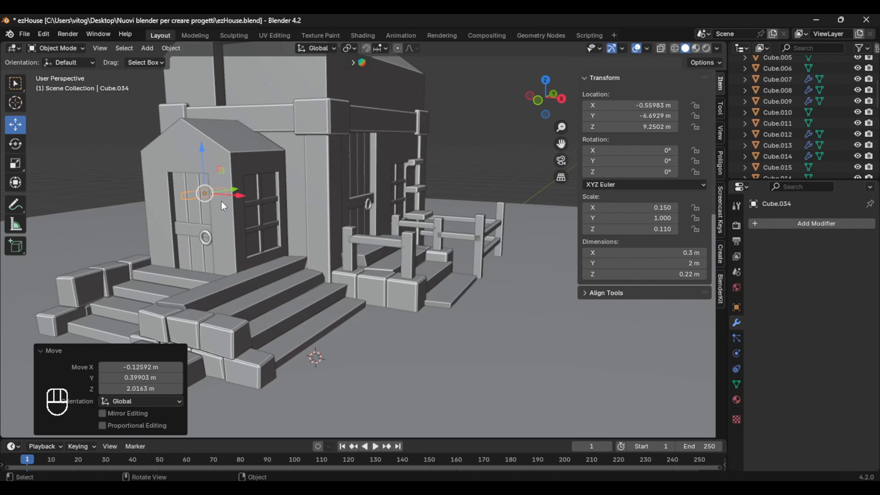
Place the bar directly above the porch's side window and sink it into the wall, at about X 1.99 m, Z 10.13 m
{"action": "middle_click_drag", "start_coordinate": [415, 236], "coordinate": [336, 239]}
{"action": "scroll", "coordinate": [336, 239], "scroll_direction": "up", "scroll_amount": 4}
{"action": "middle_click_drag", "start_coordinate": [336, 243], "coordinate": [353, 289], "text": "shift"}
{"action": "left_click_drag", "start_coordinate": [260, 159], "coordinate": [259, 80]}
{"action": "left_click_drag", "start_coordinate": [300, 123], "coordinate": [307, 124]}
{"action": "middle_click_drag", "start_coordinate": [298, 157], "coordinate": [312, 170], "text": "shift"}
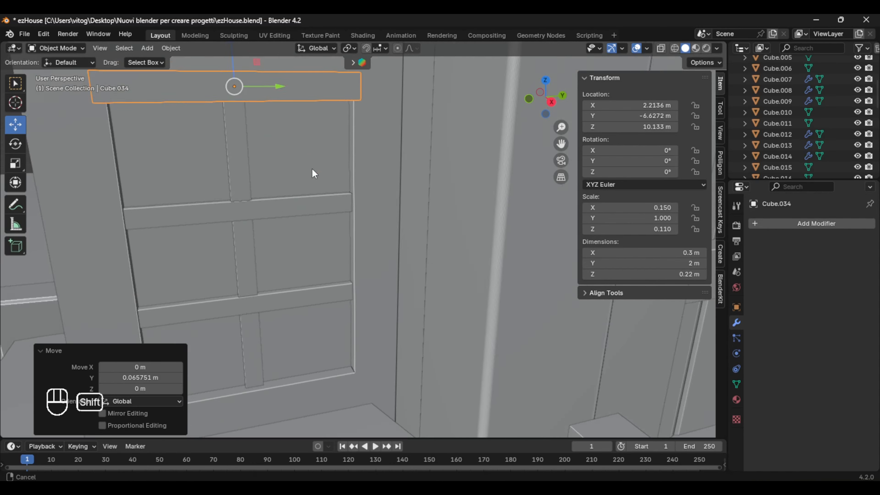
{"action": "middle_click_drag", "start_coordinate": [315, 208], "coordinate": [377, 236]}
{"action": "left_click_drag", "start_coordinate": [304, 205], "coordinate": [270, 203]}
{"action": "middle_click_drag", "start_coordinate": [511, 219], "coordinate": [495, 224]}
{"action": "key", "text": "ctrl+z"}
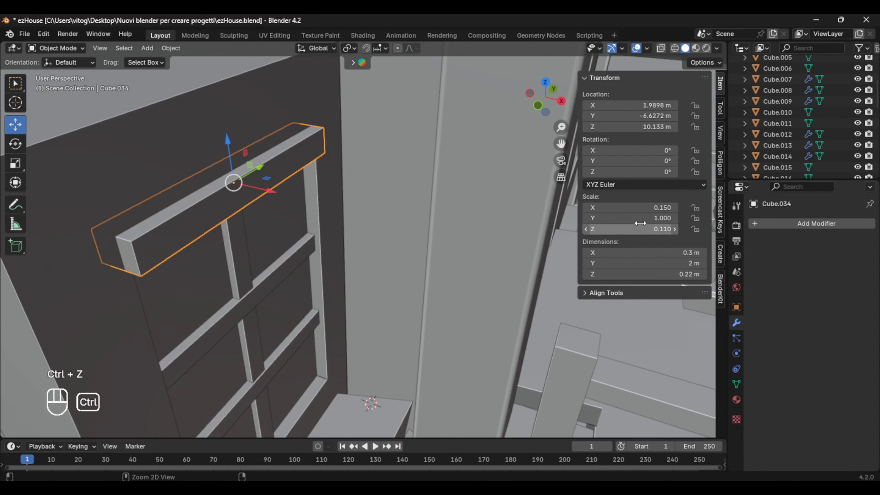
Lengthen the bar above the porch window to a Y scale of 1.330 and centre it at about Y -6.60 m
{"action": "left_click_drag", "start_coordinate": [630, 217], "coordinate": [634, 217]}
{"action": "middle_click_drag", "start_coordinate": [451, 214], "coordinate": [367, 187]}
{"action": "left_click_drag", "start_coordinate": [366, 185], "coordinate": [369, 185]}
{"action": "scroll", "coordinate": [369, 187], "scroll_direction": "down", "scroll_amount": 2}
{"action": "middle_click_drag", "start_coordinate": [363, 208], "coordinate": [381, 185], "text": "shift"}
{"action": "left_click_drag", "start_coordinate": [400, 179], "coordinate": [402, 180]}
{"action": "key", "text": "ctrl+z"}
{"action": "key", "text": "ctrl+z"}
{"action": "middle_click_drag", "start_coordinate": [402, 181], "coordinate": [441, 261]}
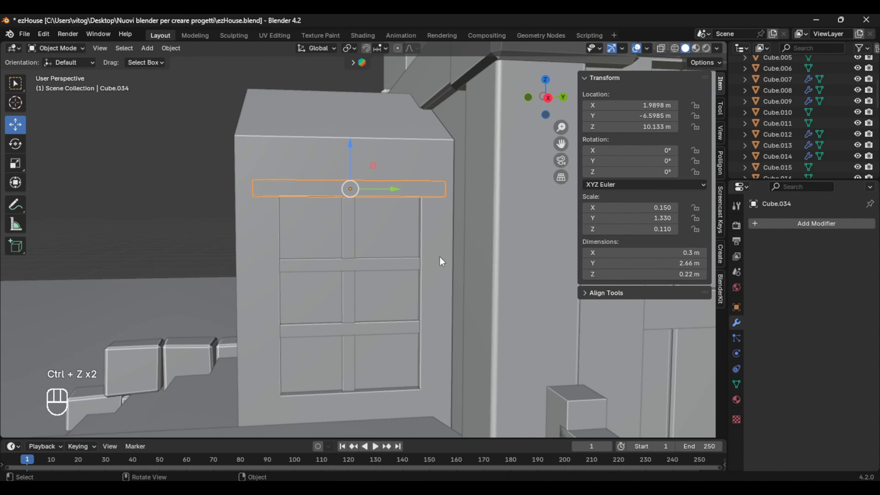
{"action": "right_click", "coordinate": [370, 210]}
{"action": "key", "text": "ctrl+z"}
{"action": "key", "text": "ctrl+z"}
{"action": "middle_click_drag", "start_coordinate": [387, 193], "coordinate": [391, 172], "text": "shift"}
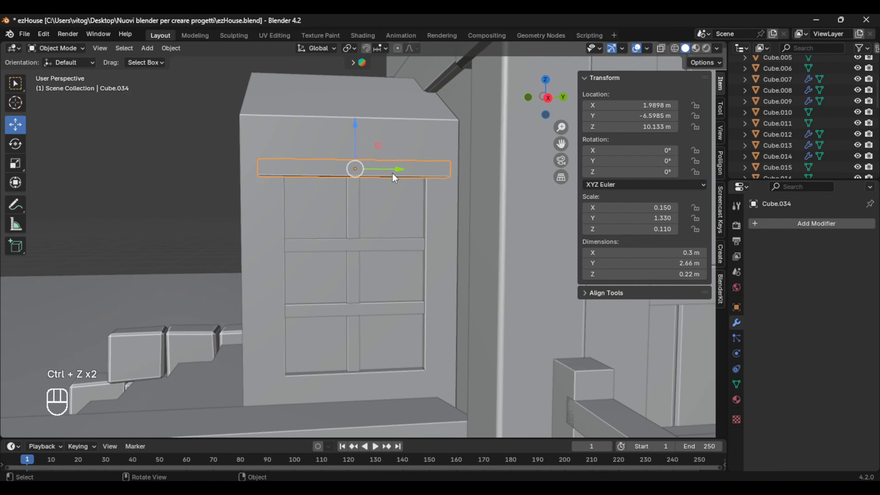
Duplicate the bar straight down along Z to the lower edge of the porch window
{"action": "key", "text": "shift+d"}
{"action": "key", "text": "z"}
{"action": "left_click", "coordinate": [391, 381]}
{"action": "left_click", "coordinate": [215, 228]}
{"action": "middle_click_drag", "start_coordinate": [318, 378], "coordinate": [339, 356], "text": "shift"}
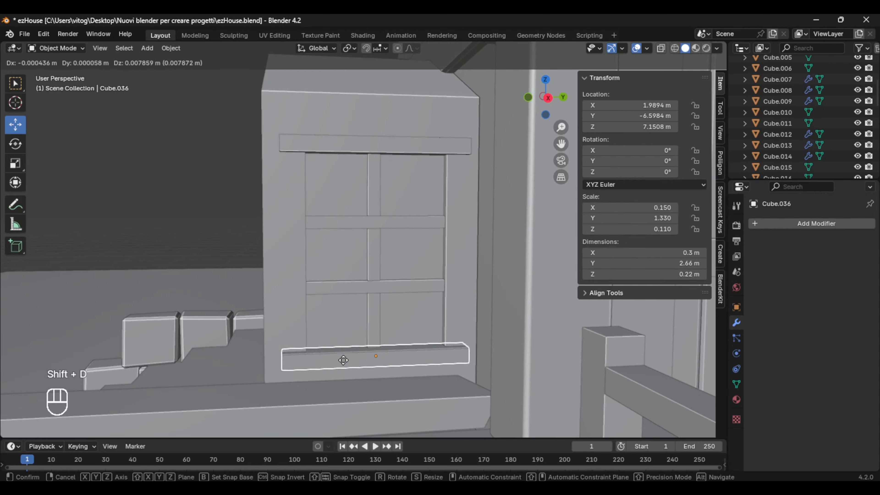
Duplicate the bar again, rotate it 90° about X, and stand it along the window's front side at about Y -7.74 m, Z 8.62 m
{"action": "right_click", "coordinate": [343, 360]}
{"action": "key", "text": "ctrl+z"}
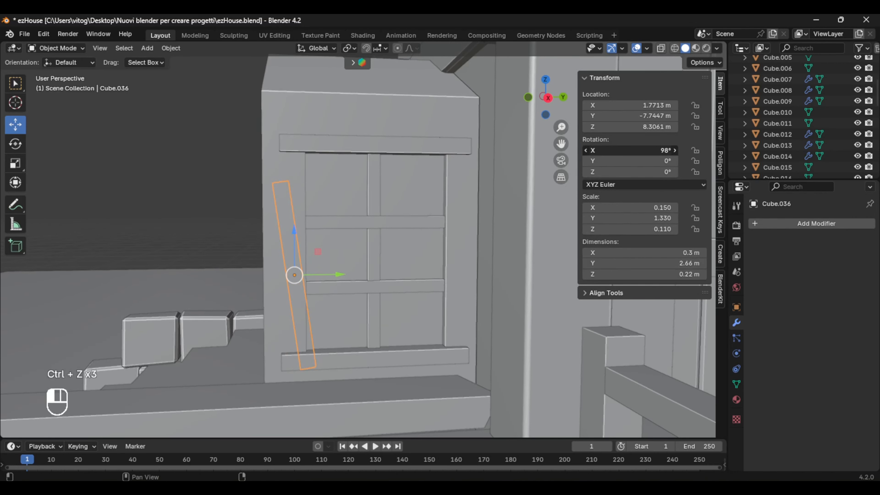
{"action": "left_click_drag", "start_coordinate": [294, 231], "coordinate": [294, 208]}
{"action": "middle_click_drag", "start_coordinate": [338, 260], "coordinate": [412, 264]}
{"action": "left_click_drag", "start_coordinate": [292, 272], "coordinate": [305, 273]}
{"action": "middle_click_drag", "start_coordinate": [413, 267], "coordinate": [370, 267]}
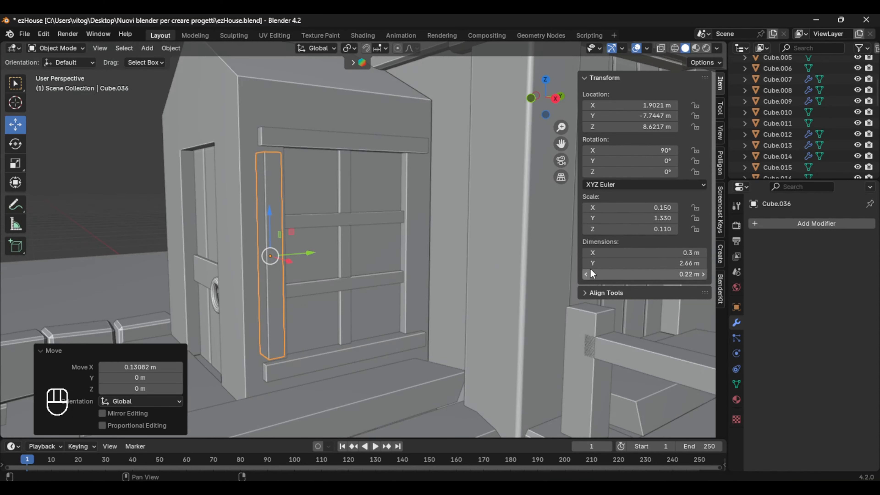
Lengthen the upright to a Y scale of 1.470 and align it with the window frame at about X 1.94 m, Y -7.68 m
{"action": "left_click_drag", "start_coordinate": [603, 229], "coordinate": [616, 229]}
{"action": "key", "text": "ctrl+z"}
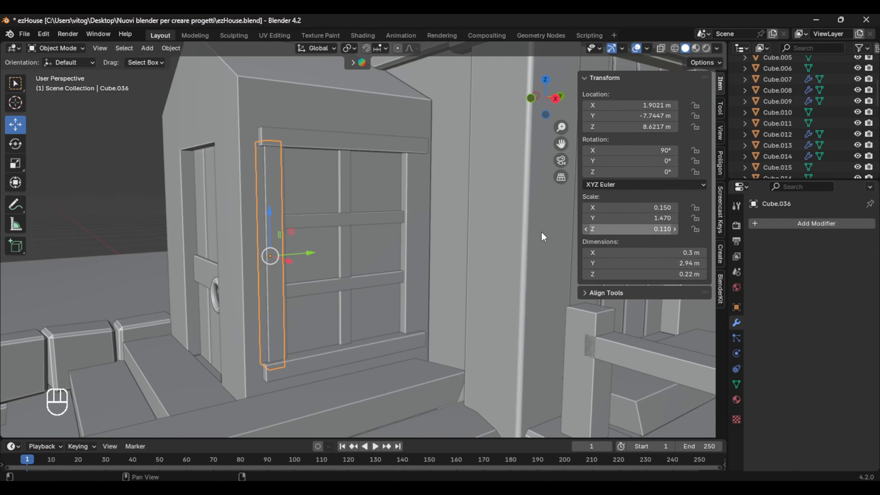
{"action": "scroll", "coordinate": [381, 222], "scroll_direction": "down", "scroll_amount": 3}
{"action": "middle_click_drag", "start_coordinate": [149, 203], "coordinate": [109, 197]}
{"action": "scroll", "coordinate": [277, 243], "scroll_direction": "up", "scroll_amount": 5}
{"action": "left_click_drag", "start_coordinate": [310, 248], "coordinate": [318, 247]}
{"action": "middle_click_drag", "start_coordinate": [341, 250], "coordinate": [366, 255]}
{"action": "left_click_drag", "start_coordinate": [223, 277], "coordinate": [226, 279]}
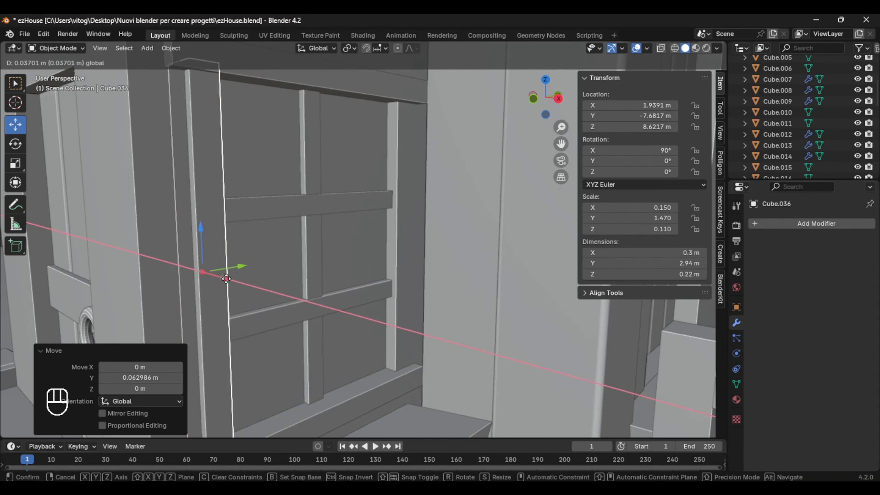
{"action": "left_click", "coordinate": [226, 279]}
Duplicate the upright along Y to the window's opposite side, at about Y -5.49 m, and save the file
{"action": "middle_click_drag", "start_coordinate": [226, 279], "coordinate": [345, 249]}
{"action": "key", "text": "shift+d"}
{"action": "key", "text": "x"}
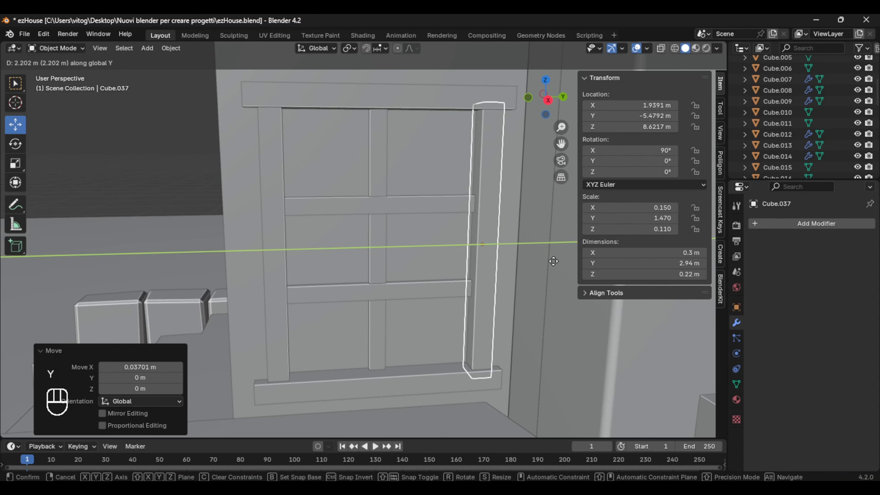
{"action": "left_click", "coordinate": [482, 246]}
{"action": "middle_click_drag", "start_coordinate": [481, 245], "coordinate": [191, 190]}
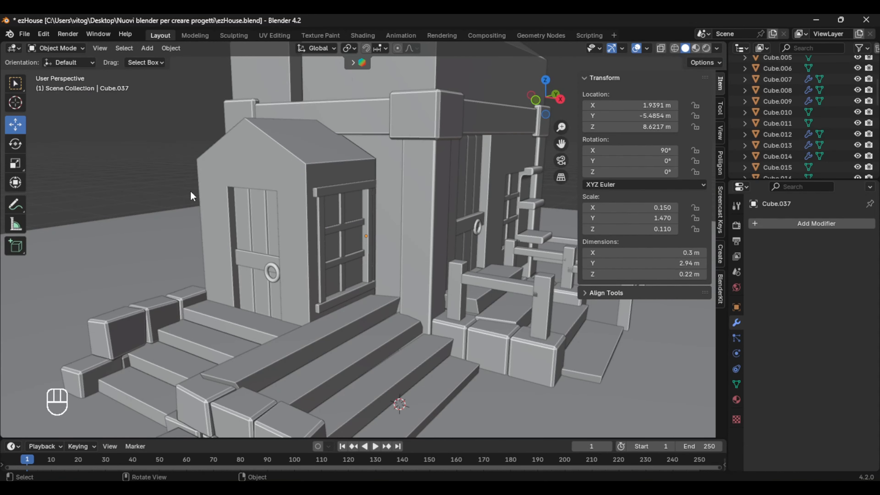
{"action": "scroll", "coordinate": [132, 203], "scroll_direction": "down", "scroll_amount": 5}
{"action": "middle_click_drag", "start_coordinate": [131, 202], "coordinate": [338, 281]}
{"action": "key", "text": "ctrl+s"}
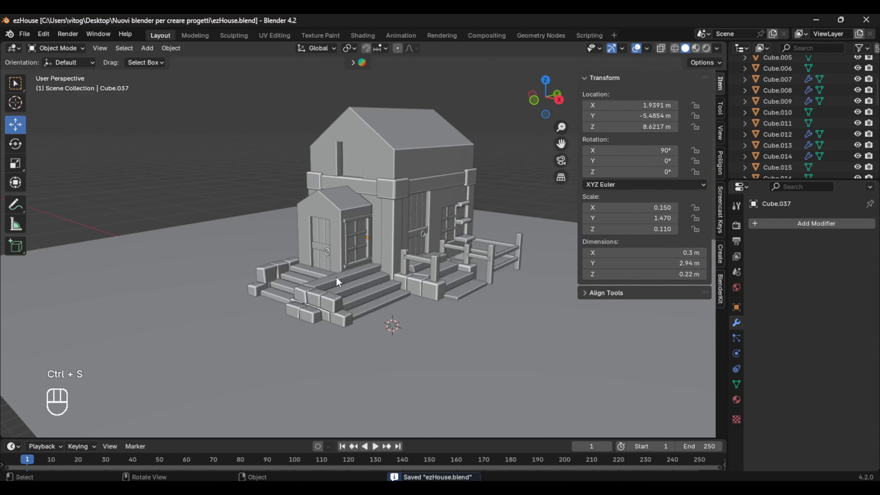
Add a cube in front of the porch door, at about X 0.26 m, Y -9.15 m, Z 7.55 m, with an X scale of 0.220
{"action": "scroll", "coordinate": [338, 280], "scroll_direction": "up", "scroll_amount": 2}
{"action": "middle_click_drag", "start_coordinate": [364, 319], "coordinate": [401, 297]}
{"action": "scroll", "coordinate": [400, 297], "scroll_direction": "up", "scroll_amount": 1}
{"action": "scroll", "coordinate": [326, 217], "scroll_direction": "up", "scroll_amount": 1}
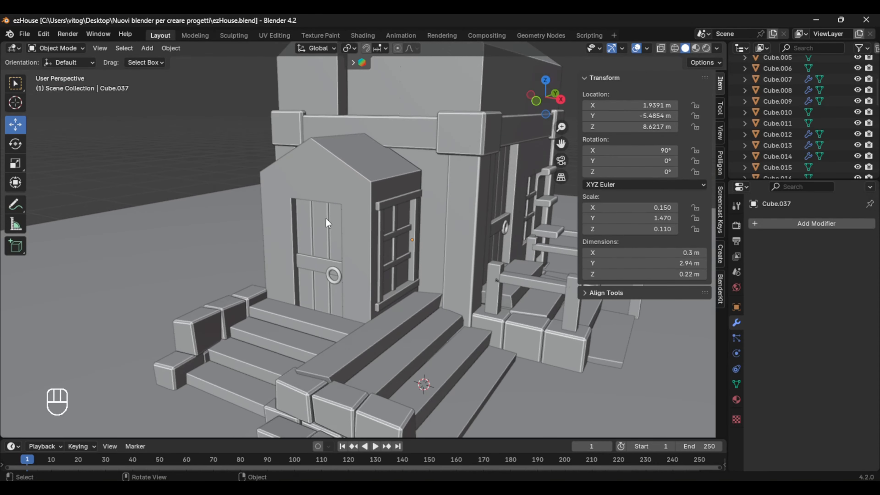
{"action": "middle_click_drag", "start_coordinate": [326, 217], "coordinate": [298, 220]}
{"action": "scroll", "coordinate": [320, 226], "scroll_direction": "down", "scroll_amount": 1}
{"action": "key", "text": "shift+a"}
{"action": "mouse_move", "coordinate": [239, 143]}
{"action": "left_click", "coordinate": [284, 154]}
{"action": "left_click_drag", "start_coordinate": [469, 334], "coordinate": [478, 194]}
{"action": "left_click_drag", "start_coordinate": [500, 225], "coordinate": [348, 273]}
{"action": "middle_click_drag", "start_coordinate": [347, 273], "coordinate": [455, 325]}
{"action": "key", "text": "ctrl+z"}
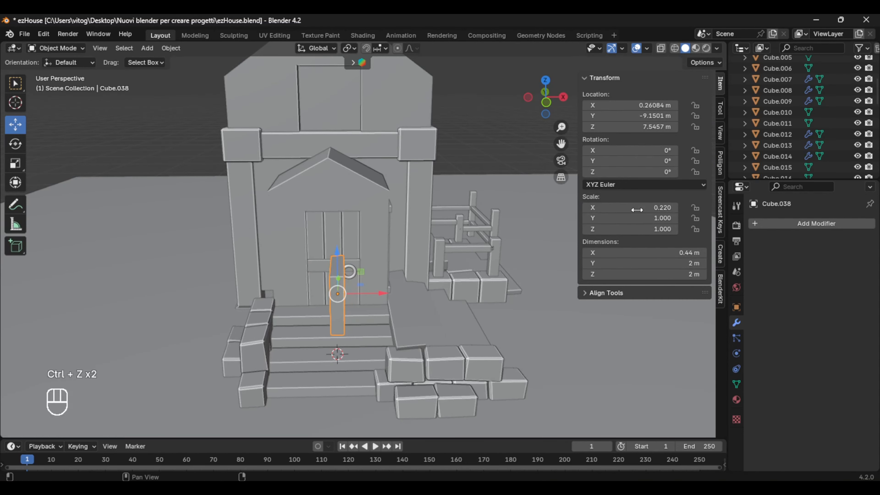
Thin the cube to a Y scale of 0.120 and set it against the wall beside the door's ring-handle side, at about X 1.22 m, Y -8.16 m
{"action": "left_click_drag", "start_coordinate": [630, 218], "coordinate": [634, 217]}
{"action": "scroll", "coordinate": [341, 305], "scroll_direction": "up", "scroll_amount": 2}
{"action": "left_click_drag", "start_coordinate": [370, 287], "coordinate": [420, 289]}
{"action": "middle_click_drag", "start_coordinate": [437, 286], "coordinate": [520, 322]}
{"action": "left_click_drag", "start_coordinate": [377, 257], "coordinate": [339, 246]}
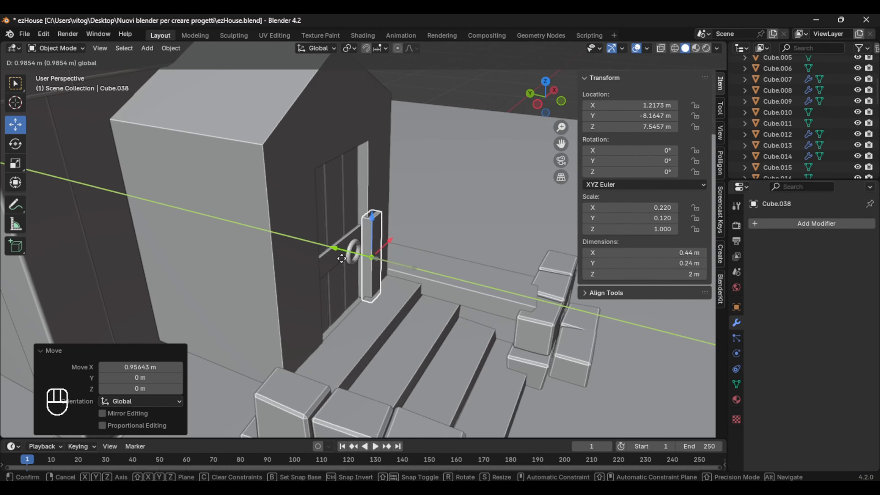
Stretch the door-side post to a Z scale of 1.940 and raise it to about Z 8.51 m
{"action": "middle_click_drag", "start_coordinate": [478, 308], "coordinate": [403, 254]}
{"action": "scroll", "coordinate": [402, 253], "scroll_direction": "up", "scroll_amount": 3}
{"action": "left_click_drag", "start_coordinate": [630, 229], "coordinate": [638, 229]}
{"action": "scroll", "coordinate": [455, 223], "scroll_direction": "down", "scroll_amount": 2}
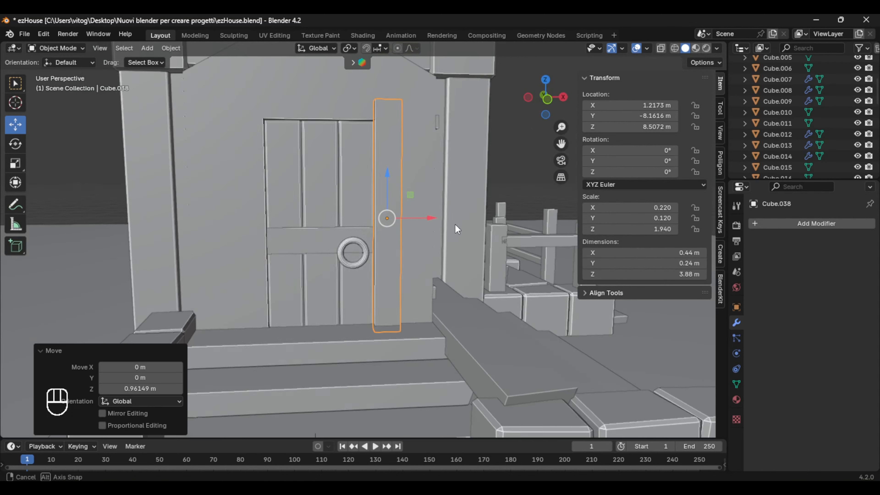
Set the door-side post back to Y -8.12 m and duplicate it along X to the door's opposite side
{"action": "middle_click_drag", "start_coordinate": [454, 224], "coordinate": [375, 274], "text": "shift"}
{"action": "left_click_drag", "start_coordinate": [404, 245], "coordinate": [406, 245]}
{"action": "middle_click_drag", "start_coordinate": [412, 265], "coordinate": [483, 250]}
{"action": "key", "text": "shift+d"}
{"action": "key", "text": "x"}
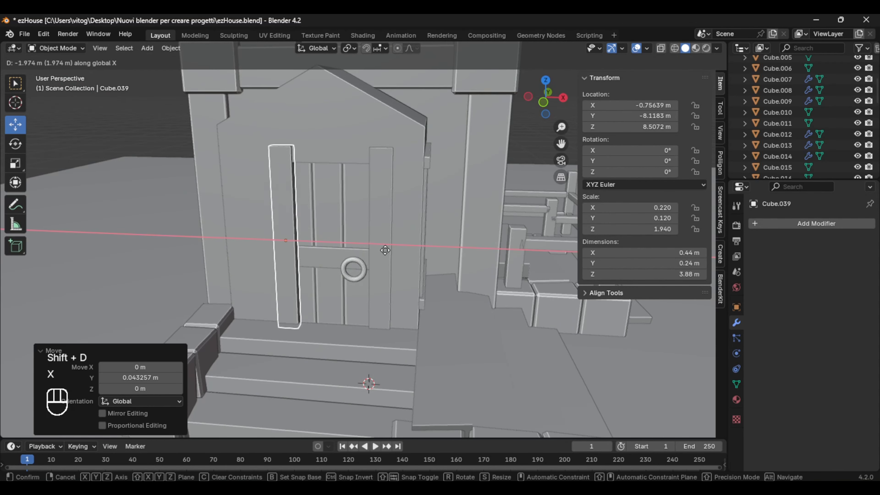
{"action": "left_click", "coordinate": [375, 250]}
{"action": "middle_click_drag", "start_coordinate": [375, 249], "coordinate": [436, 243]}
{"action": "scroll", "coordinate": [436, 242], "scroll_direction": "down", "scroll_amount": 3}
Duplicate the ring-side post as a lintel with Y rotation -90°, at about X 0.17 m, Y -8.15 m, Z 10.00 m
{"action": "left_click", "coordinate": [464, 169]}
{"action": "middle_click_drag", "start_coordinate": [288, 204], "coordinate": [462, 221]}
{"action": "left_click", "coordinate": [372, 261]}
{"action": "scroll", "coordinate": [461, 221], "scroll_direction": "up", "scroll_amount": 3}
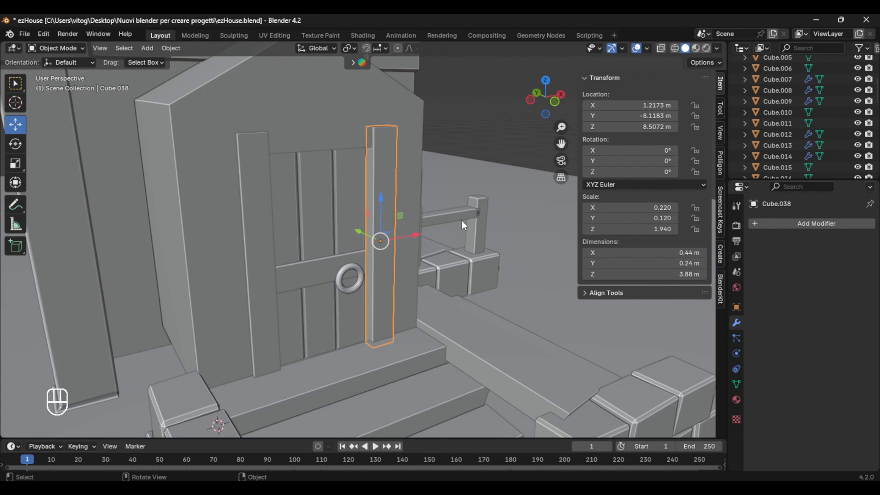
{"action": "left_click", "coordinate": [407, 159]}
{"action": "key", "text": "ctrl+z"}
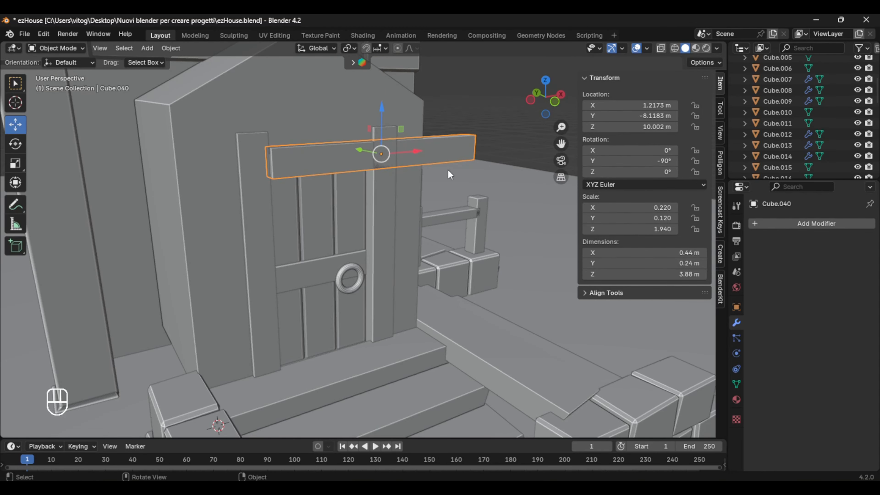
{"action": "left_click_drag", "start_coordinate": [417, 151], "coordinate": [361, 154]}
{"action": "middle_click_drag", "start_coordinate": [430, 207], "coordinate": [386, 215]}
{"action": "middle_click_drag", "start_coordinate": [300, 194], "coordinate": [356, 184]}
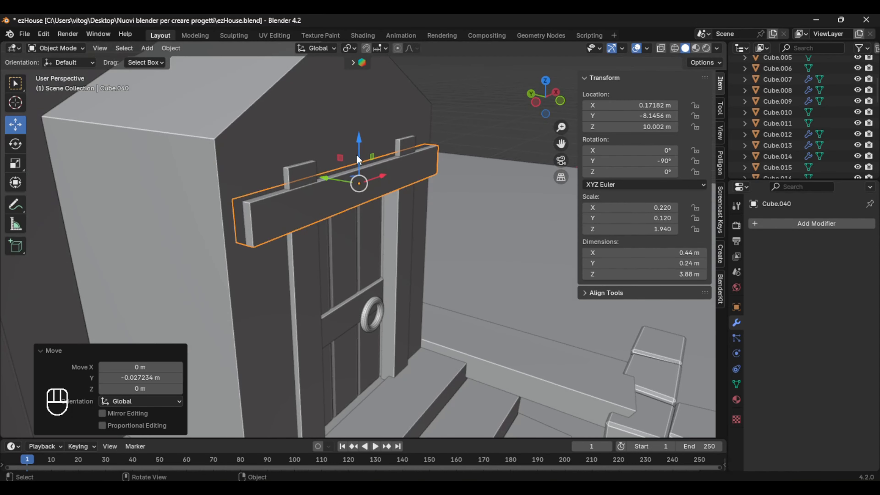
Raise the lintel to Z 10.27 m, centre it near X 0 m, and lengthen it to a Z scale of about 2.0
{"action": "left_click_drag", "start_coordinate": [359, 159], "coordinate": [359, 143]}
{"action": "middle_click_drag", "start_coordinate": [360, 143], "coordinate": [382, 170]}
{"action": "key", "text": "ctrl+z"}
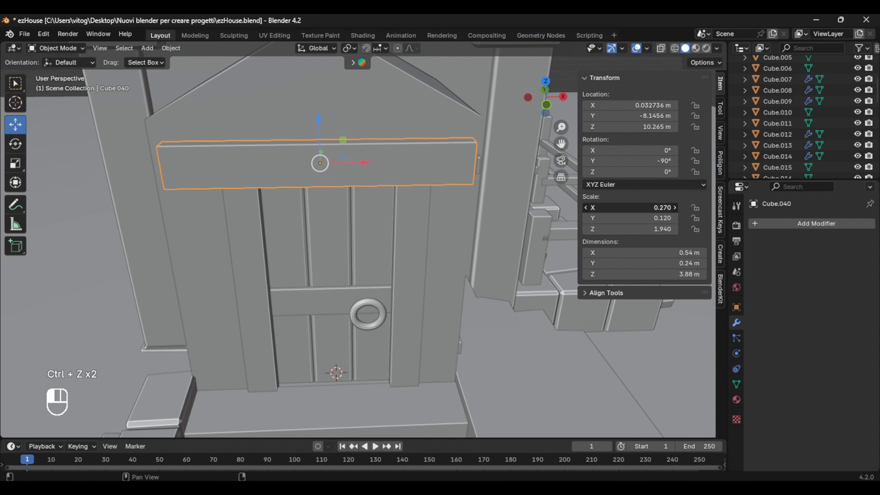
{"action": "middle_click_drag", "start_coordinate": [504, 211], "coordinate": [461, 208]}
{"action": "left_click_drag", "start_coordinate": [358, 163], "coordinate": [356, 163]}
{"action": "scroll", "coordinate": [416, 192], "scroll_direction": "up", "scroll_amount": 4}
{"action": "middle_click_drag", "start_coordinate": [445, 196], "coordinate": [440, 232]}
{"action": "scroll", "coordinate": [374, 167], "scroll_direction": "down", "scroll_amount": 4}
{"action": "left_click_drag", "start_coordinate": [370, 164], "coordinate": [370, 164]}
{"action": "middle_click_drag", "start_coordinate": [370, 165], "coordinate": [182, 154]}
{"action": "scroll", "coordinate": [182, 154], "scroll_direction": "down", "scroll_amount": 4}
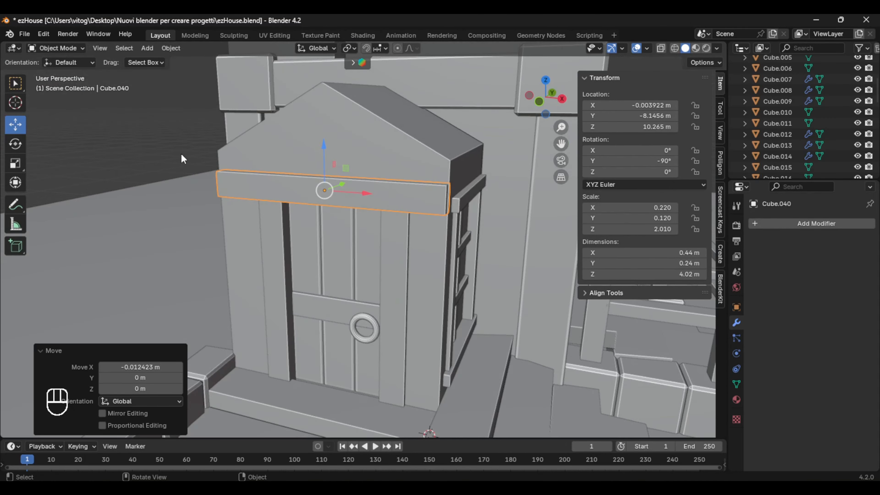
{"action": "left_click", "coordinate": [674, 229]}
{"action": "scroll", "coordinate": [117, 116], "scroll_direction": "down", "scroll_amount": 4}
Shift the post on the side opposite the ring handle to X -1.01 m
{"action": "middle_click_drag", "start_coordinate": [117, 116], "coordinate": [282, 182]}
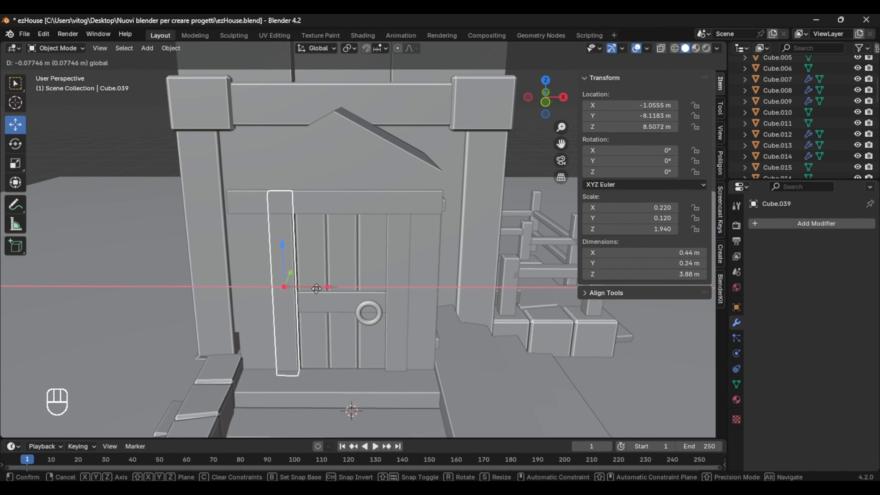
{"action": "left_click_drag", "start_coordinate": [325, 287], "coordinate": [322, 288]}
{"action": "scroll", "coordinate": [254, 211], "scroll_direction": "up", "scroll_amount": 4}
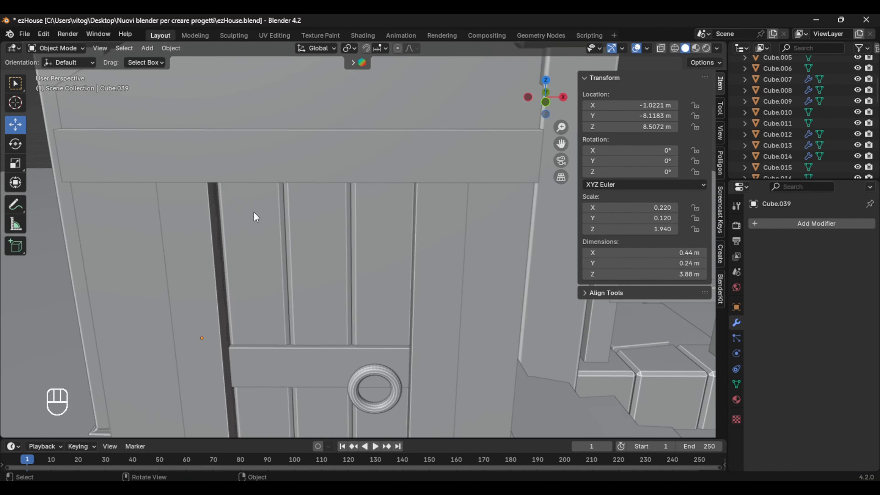
{"action": "middle_click_drag", "start_coordinate": [254, 211], "coordinate": [226, 214]}
{"action": "left_click", "coordinate": [228, 246]}
{"action": "left_click_drag", "start_coordinate": [250, 313], "coordinate": [261, 314]}
{"action": "scroll", "coordinate": [247, 180], "scroll_direction": "down", "scroll_amount": 4}
{"action": "left_click", "coordinate": [245, 173]}
{"action": "scroll", "coordinate": [247, 183], "scroll_direction": "down", "scroll_amount": 3}
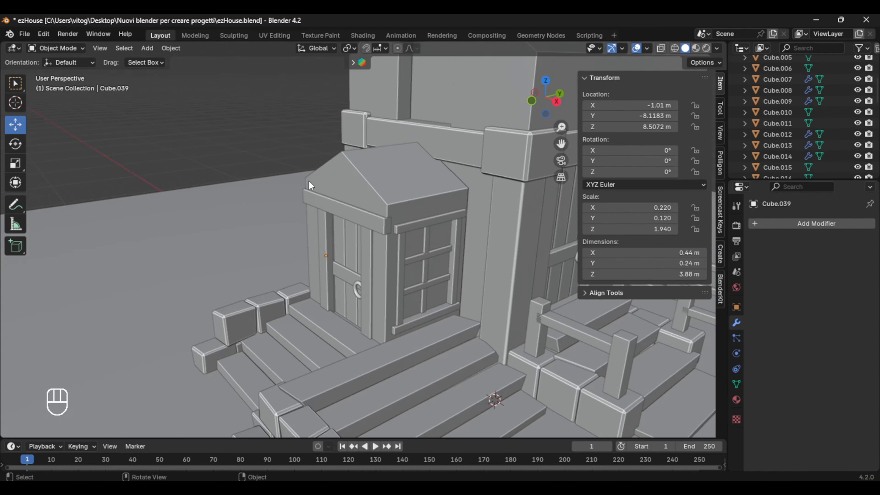
Add a cube in front of the porch gable at about Y -8.95 m, Z 10.70 m, and scale it to 0.404
{"action": "middle_click_drag", "start_coordinate": [248, 183], "coordinate": [268, 161]}
{"action": "key", "text": "shift+a"}
{"action": "left_click", "coordinate": [291, 143]}
{"action": "left_click_drag", "start_coordinate": [489, 369], "coordinate": [499, 149]}
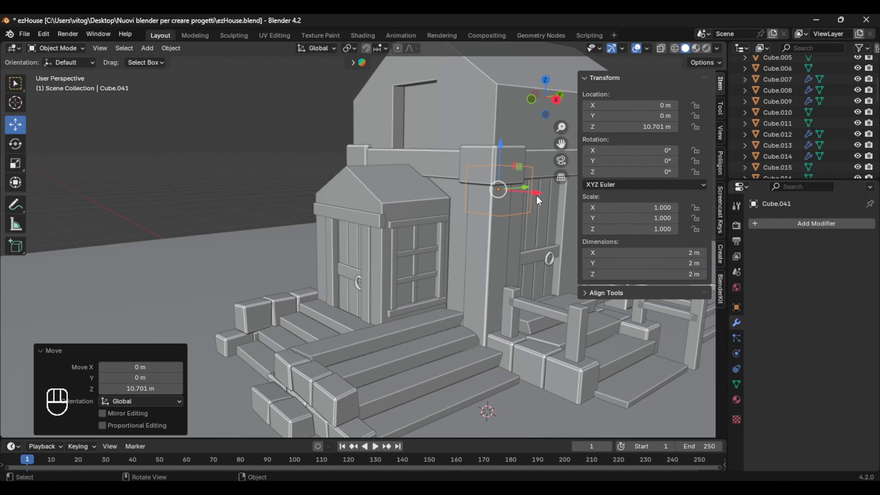
{"action": "scroll", "coordinate": [536, 194], "scroll_direction": "down", "scroll_amount": 3}
{"action": "left_click_drag", "start_coordinate": [478, 200], "coordinate": [387, 203]}
{"action": "key", "text": "ctrl+z"}
{"action": "middle_click_drag", "start_coordinate": [387, 203], "coordinate": [465, 222]}
{"action": "scroll", "coordinate": [467, 236], "scroll_direction": "up", "scroll_amount": 4}
{"action": "middle_click_drag", "start_coordinate": [476, 264], "coordinate": [481, 298], "text": "shift"}
{"action": "key", "text": "s"}
{"action": "left_click", "coordinate": [412, 251]}
Set the small cube into the porch gable wall at about Y -8.42 m, Z 10.98 m
{"action": "middle_click_drag", "start_coordinate": [413, 251], "coordinate": [471, 256]}
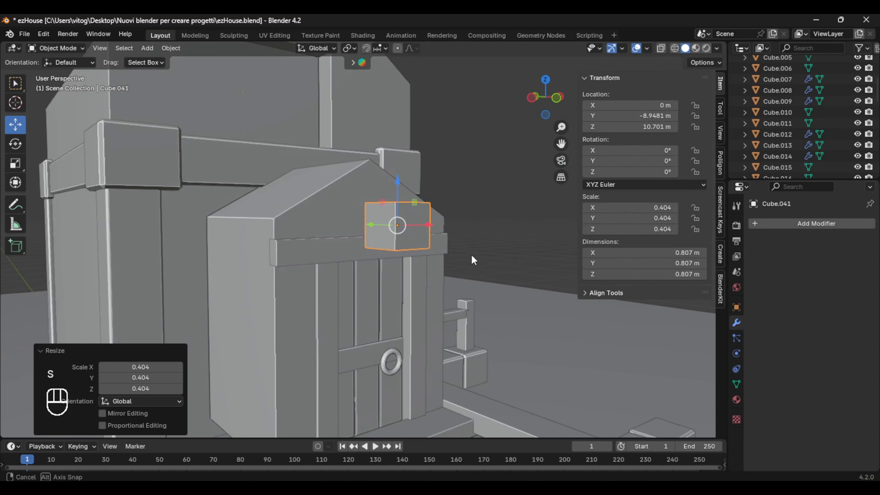
{"action": "left_click_drag", "start_coordinate": [401, 171], "coordinate": [401, 170]}
{"action": "middle_click_drag", "start_coordinate": [402, 171], "coordinate": [424, 172]}
{"action": "left_click_drag", "start_coordinate": [387, 207], "coordinate": [353, 206]}
{"action": "mouse_move", "coordinate": [464, 262]}
{"action": "middle_mouse_down"}
{"action": "mouse_move", "coordinate": [401, 269]}
{"action": "mouse_move", "coordinate": [463, 256]}
{"action": "middle_mouse_up"}
{"action": "scroll", "coordinate": [402, 182], "scroll_direction": "up", "scroll_amount": 4}
{"action": "middle_click_drag", "start_coordinate": [423, 212], "coordinate": [361, 226]}
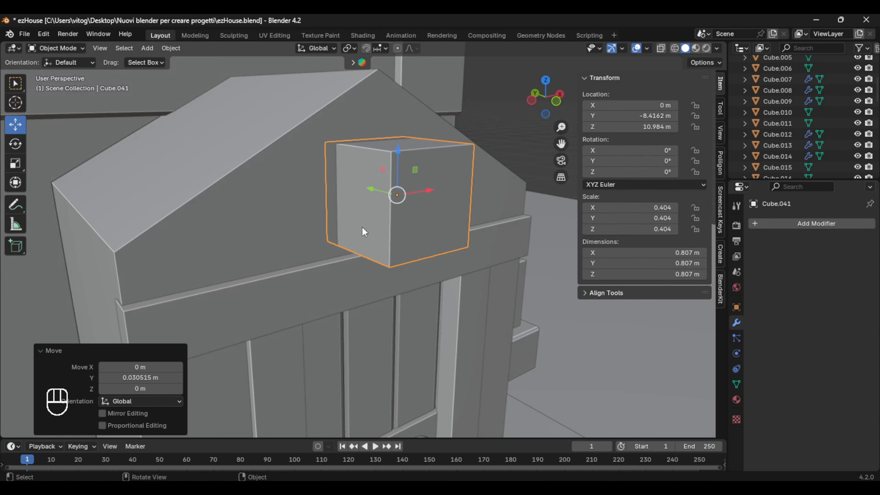
Cut a window opening into the porch gable with an applied Boolean modifier using the small cube, and delete the cutter
{"action": "left_click", "coordinate": [493, 200]}
{"action": "left_click", "coordinate": [812, 224]}
{"action": "mouse_move", "coordinate": [808, 222]}
{"action": "left_click", "coordinate": [702, 234]}
{"action": "key", "text": "ctrl+z"}
{"action": "left_click", "coordinate": [807, 224]}
{"action": "key", "text": "ctrl+z"}
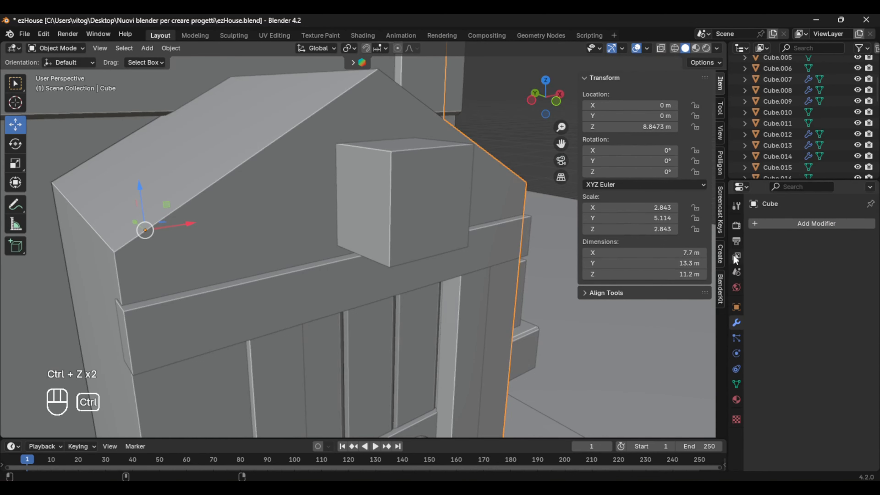
{"action": "left_click", "coordinate": [807, 224]}
{"action": "left_click", "coordinate": [658, 292]}
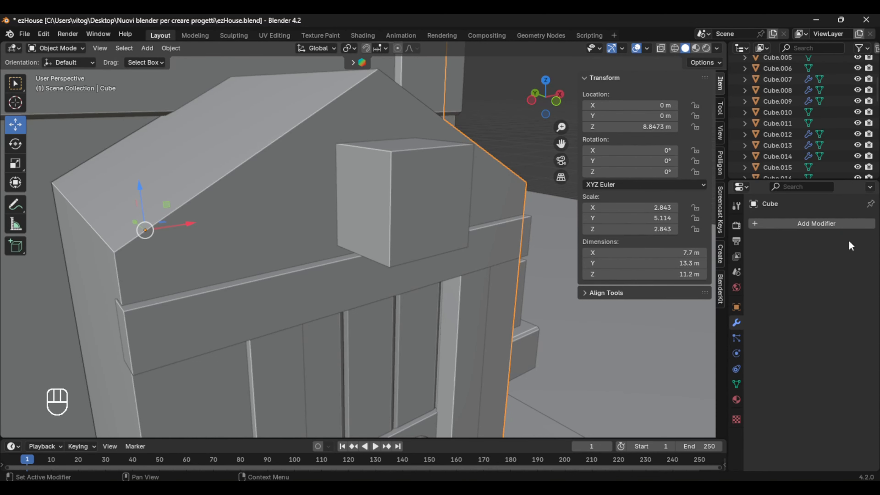
{"action": "left_click", "coordinate": [433, 227]}
{"action": "key", "text": "Delete"}
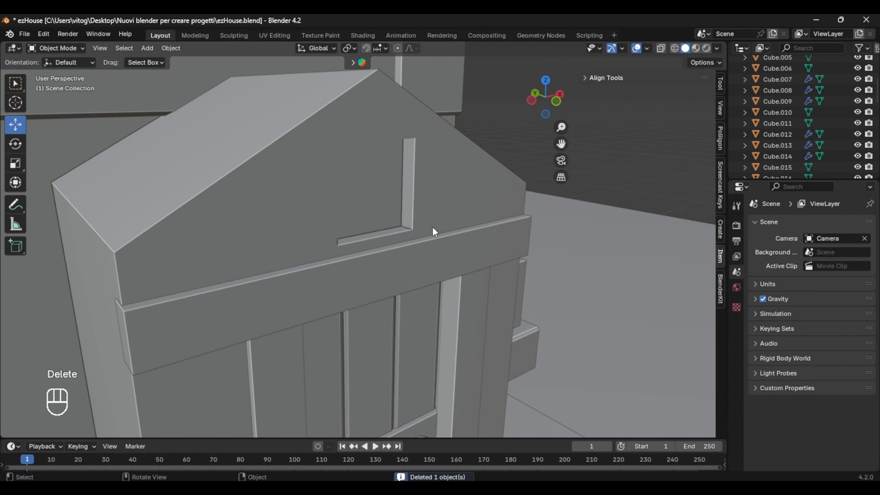
Duplicate the door lintel up to just above the gable opening and scale the copy by 0.307
{"action": "middle_click_drag", "start_coordinate": [432, 227], "coordinate": [334, 243]}
{"action": "scroll", "coordinate": [334, 243], "scroll_direction": "down", "scroll_amount": 5}
{"action": "key", "text": "shift+a"}
{"action": "mouse_move", "coordinate": [209, 99]}
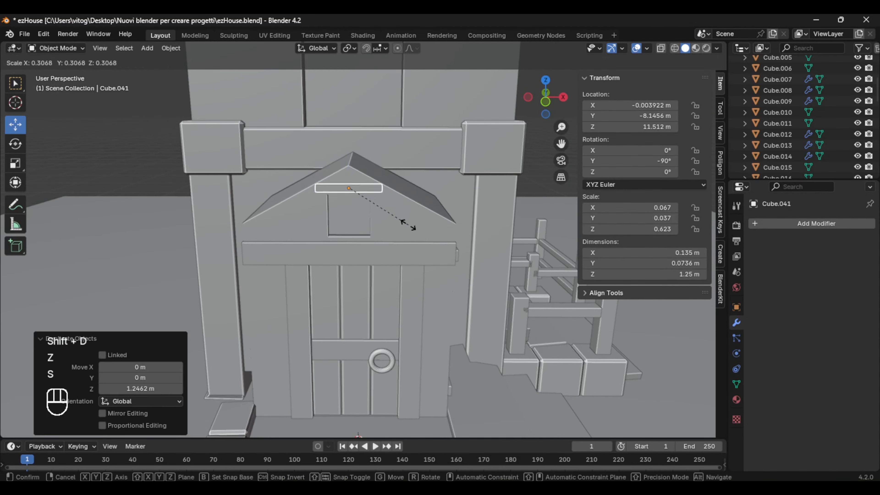
{"action": "middle_click_drag", "start_coordinate": [406, 285], "coordinate": [430, 243]}
{"action": "left_click", "coordinate": [696, 48]}
{"action": "middle_click_drag", "start_coordinate": [474, 221], "coordinate": [445, 188]}
{"action": "left_click", "coordinate": [685, 48]}
{"action": "middle_click_drag", "start_coordinate": [453, 255], "coordinate": [451, 199]}
Duplicate the small bar down along Z to the underside of the gable opening, at about Z 10.53 m
{"action": "scroll", "coordinate": [452, 199], "scroll_direction": "up", "scroll_amount": 7}
{"action": "key", "text": "shift+d"}
{"action": "key", "text": "x"}
{"action": "key", "text": "z"}
{"action": "left_click", "coordinate": [456, 299]}
{"action": "key", "text": "shift+d"}
{"action": "right_click", "coordinate": [441, 260]}
{"action": "key", "text": "ctrl+z"}
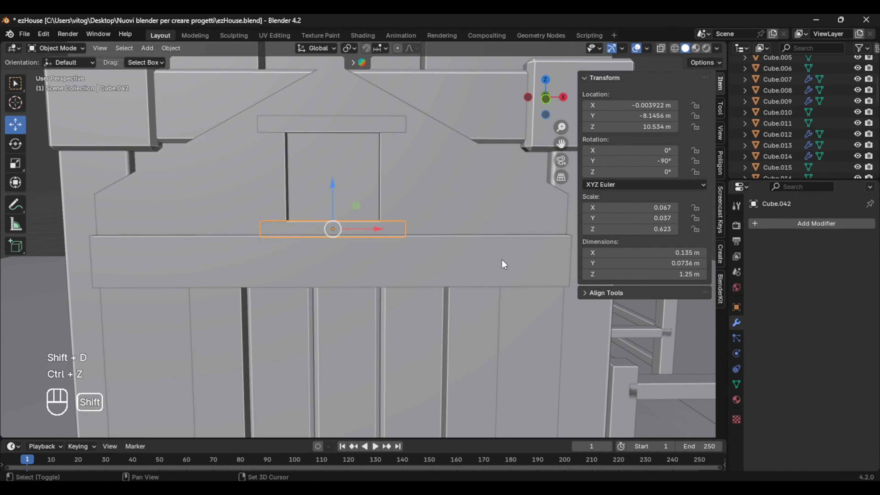
Duplicate the lower bar along X to about X 0.52 m and set the copy's Y rotation to 0° as an upright
{"action": "key", "text": "shift+d"}
{"action": "key", "text": "z"}
{"action": "key", "text": "x"}
{"action": "left_click", "coordinate": [561, 257]}
{"action": "key", "text": "ctrl+z"}
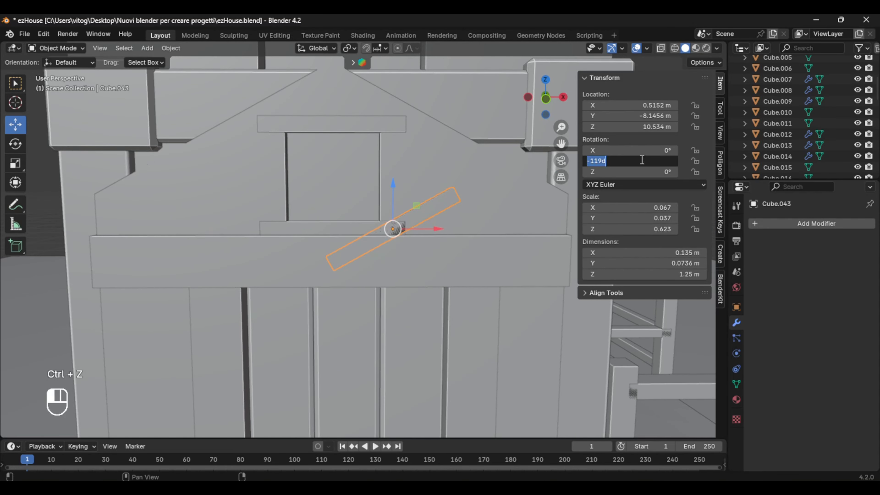
{"action": "type", "text": "0"}
{"action": "key", "text": "Return"}
Set the upright's Z scale to 0.413 and raise it between the two bars beside the opening, at about Z 10.96 m
{"action": "key", "text": "s"}
{"action": "left_click", "coordinate": [498, 280]}
{"action": "key", "text": "ctrl+z"}
{"action": "left_click", "coordinate": [641, 229]}
{"action": "left_click_drag", "start_coordinate": [393, 184], "coordinate": [393, 130]}
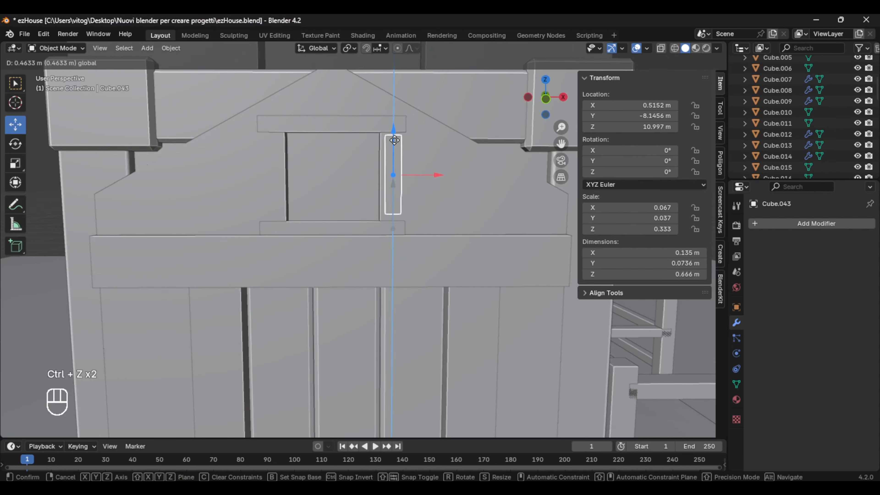
{"action": "left_click", "coordinate": [674, 229]}
{"action": "left_click", "coordinate": [674, 229]}
{"action": "left_click", "coordinate": [674, 229]}
{"action": "left_click", "coordinate": [674, 229]}
{"action": "left_click", "coordinate": [674, 229]}
Duplicate the upright along X to the gable opening's opposite side, at about X -0.40 m
{"action": "key", "text": "x"}
{"action": "left_click", "coordinate": [428, 186]}
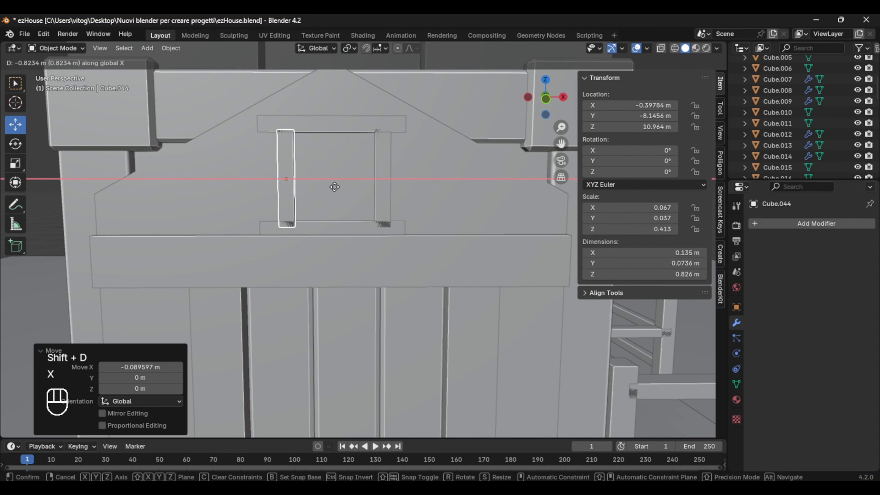
{"action": "left_click", "coordinate": [333, 193]}
{"action": "scroll", "coordinate": [395, 200], "scroll_direction": "down", "scroll_amount": 4}
{"action": "middle_click_drag", "start_coordinate": [395, 200], "coordinate": [340, 209]}
{"action": "left_click", "coordinate": [250, 145]}
Bring the gable window's upper and lower bars forward to Y -8.16 m and save the file
{"action": "scroll", "coordinate": [366, 247], "scroll_direction": "up", "scroll_amount": 5}
{"action": "left_click", "coordinate": [303, 231]}
{"action": "left_click_drag", "start_coordinate": [313, 216], "coordinate": [311, 217]}
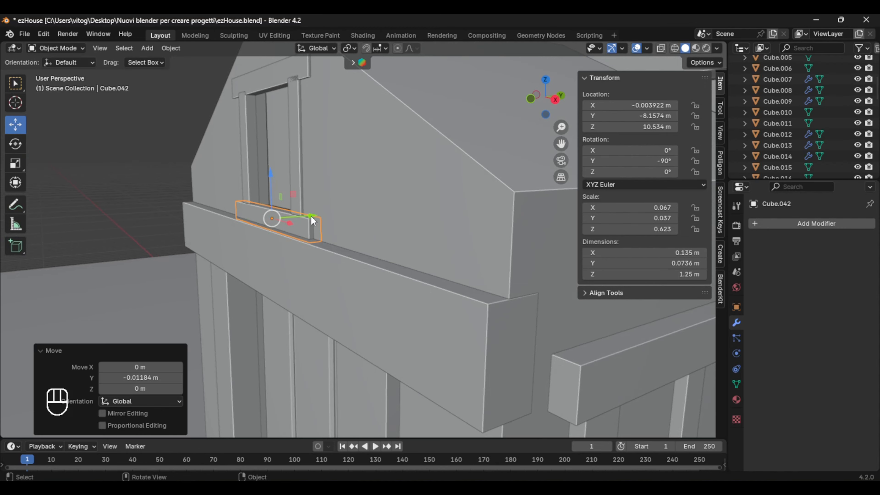
{"action": "key", "text": "ctrl+z"}
{"action": "left_click_drag", "start_coordinate": [311, 150], "coordinate": [309, 150]}
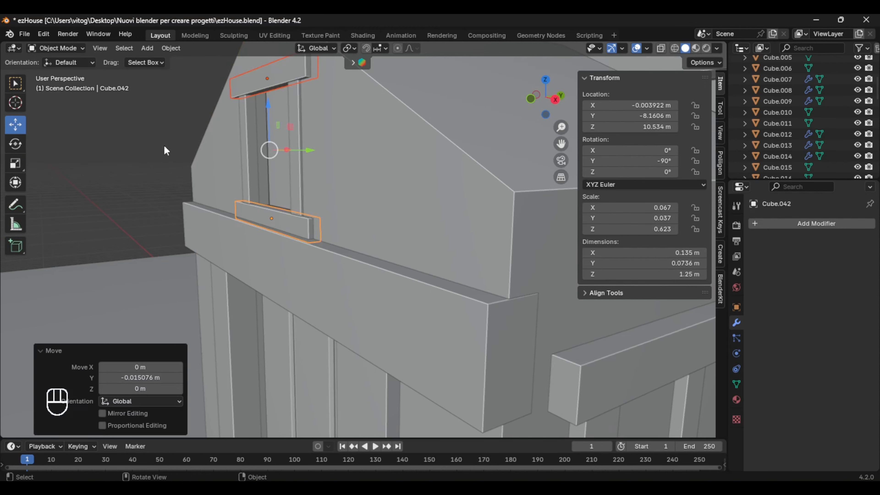
{"action": "left_click", "coordinate": [163, 145]}
{"action": "scroll", "coordinate": [221, 208], "scroll_direction": "down", "scroll_amount": 6}
{"action": "middle_click_drag", "start_coordinate": [225, 222], "coordinate": [294, 267]}
{"action": "key", "text": "ctrl+s"}
Raise the gable window's lower bar to about Z 10.55 m and save the file
{"action": "scroll", "coordinate": [360, 297], "scroll_direction": "up", "scroll_amount": 7}
{"action": "middle_click_drag", "start_coordinate": [361, 297], "coordinate": [368, 329]}
{"action": "left_click", "coordinate": [327, 274]}
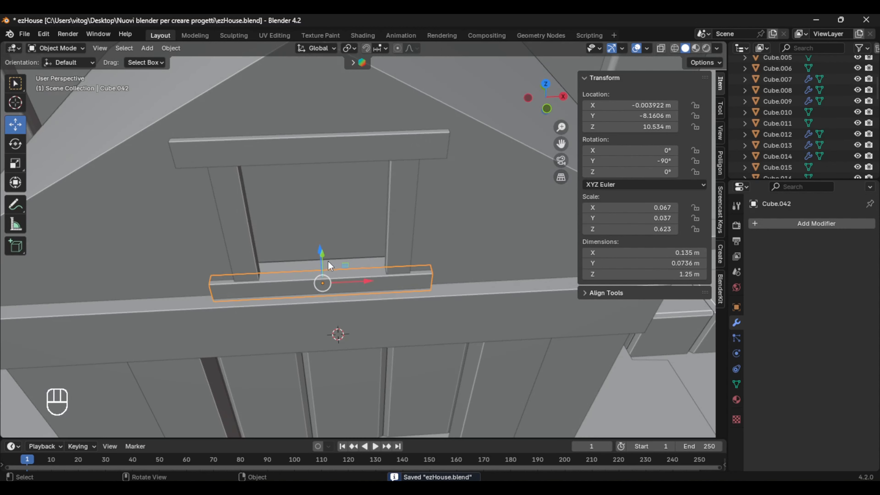
{"action": "middle_click_drag", "start_coordinate": [328, 262], "coordinate": [343, 228]}
{"action": "left_click_drag", "start_coordinate": [346, 229], "coordinate": [345, 227]}
{"action": "scroll", "coordinate": [343, 231], "scroll_direction": "down", "scroll_amount": 5}
{"action": "middle_click_drag", "start_coordinate": [341, 236], "coordinate": [403, 296]}
{"action": "left_click", "coordinate": [253, 306]}
{"action": "scroll", "coordinate": [406, 234], "scroll_direction": "down", "scroll_amount": 4}
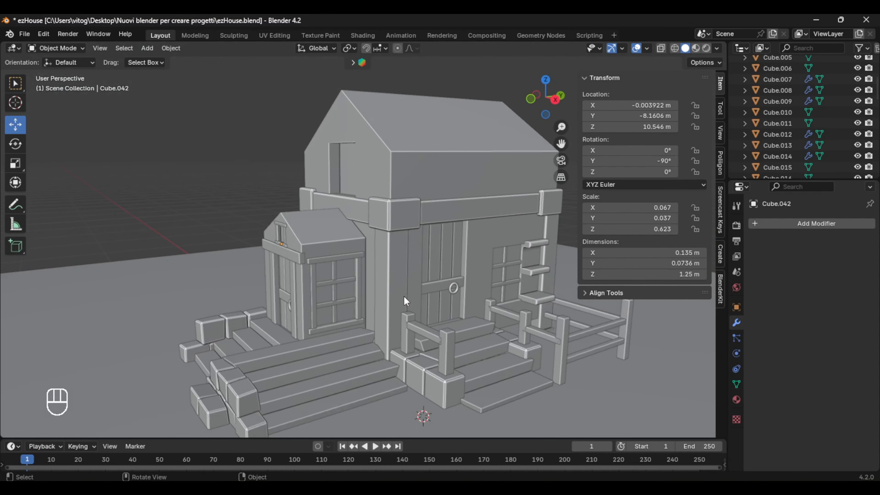
{"action": "scroll", "coordinate": [173, 158], "scroll_direction": "down", "scroll_amount": 3}
{"action": "middle_click_drag", "start_coordinate": [285, 232], "coordinate": [264, 167]}
{"action": "key", "text": "ctrl+s"}
Add a cube in front of the porch at about Y -10.38 m, Z 13.23 m, and flatten it to a Z scale of 0.230
{"action": "key", "text": "shift+a"}
{"action": "mouse_move", "coordinate": [264, 175]}
{"action": "left_click", "coordinate": [312, 188]}
{"action": "scroll", "coordinate": [436, 263], "scroll_direction": "up", "scroll_amount": 3}
{"action": "middle_click_drag", "start_coordinate": [436, 263], "coordinate": [446, 222]}
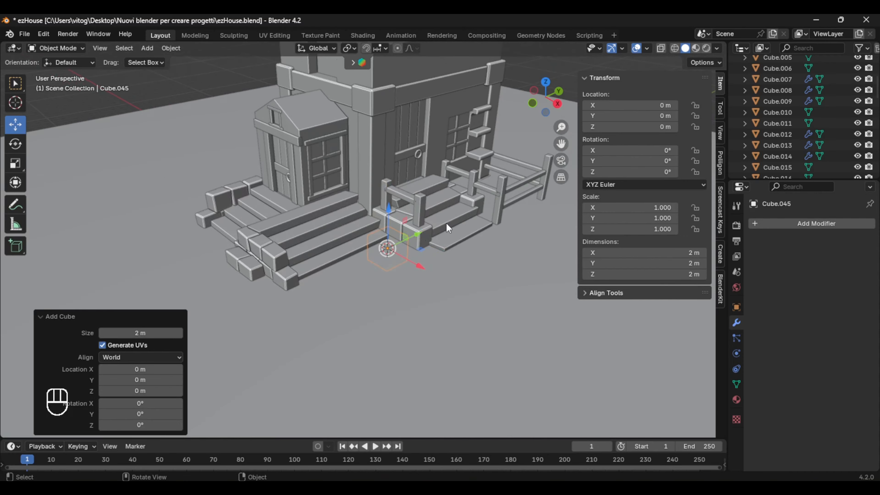
{"action": "left_click_drag", "start_coordinate": [283, 278], "coordinate": [283, 278]}
{"action": "left_click_drag", "start_coordinate": [256, 273], "coordinate": [243, 156]}
{"action": "middle_click_drag", "start_coordinate": [291, 194], "coordinate": [376, 243]}
{"action": "scroll", "coordinate": [329, 210], "scroll_direction": "up", "scroll_amount": 2}
{"action": "left_click_drag", "start_coordinate": [644, 229], "coordinate": [597, 229]}
Raise the slab's top edge on the +X side along Z into a wedge, and move the slab to about X 2.05 m
{"action": "key", "text": "Tab"}
{"action": "middle_click_drag", "start_coordinate": [372, 237], "coordinate": [365, 258]}
{"action": "key", "text": "g"}
{"action": "key", "text": "z"}
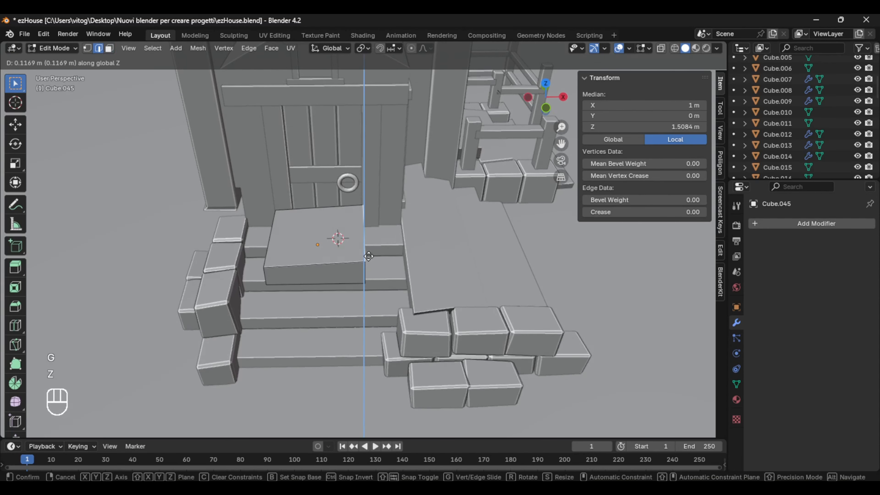
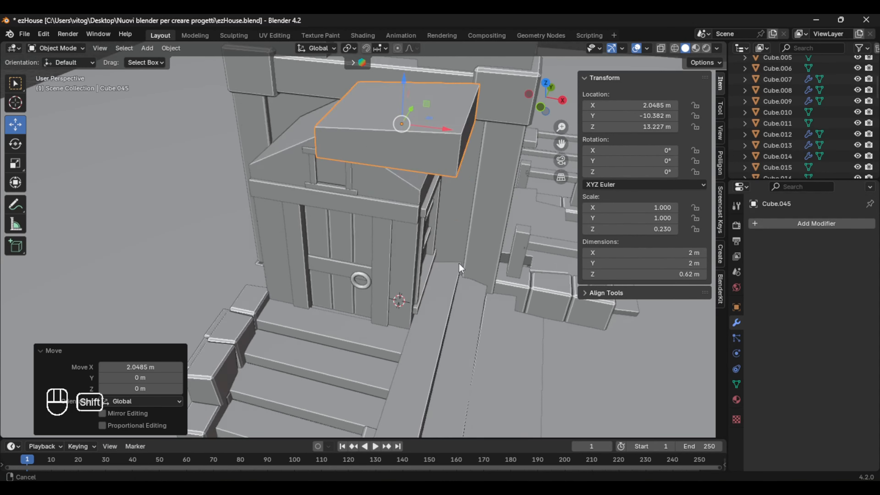
Rotate the wedge 30° about Y and scale it by 0.466
{"action": "key", "text": "ctrl+z"}
{"action": "key", "text": "s"}
{"action": "left_click", "coordinate": [444, 230]}
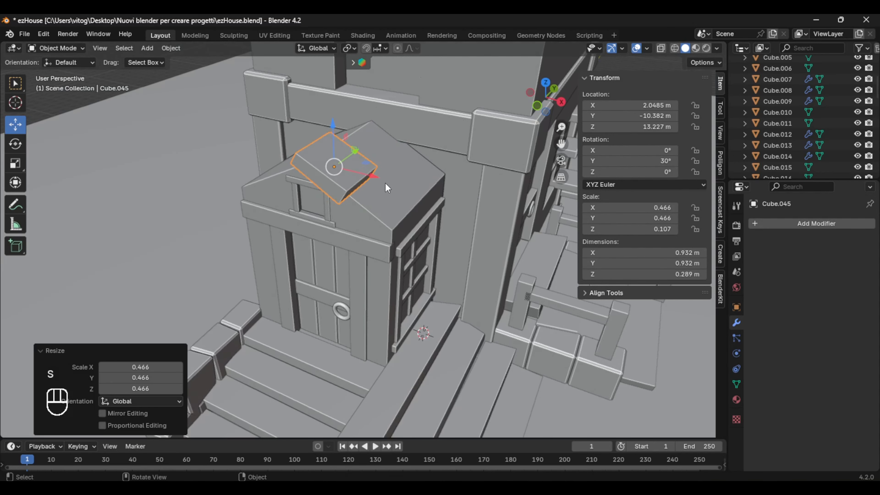
Set the wedge on the lower edge of the porch roof as a tile, at about Y -7.57 m, Z 10.7 m
{"action": "left_click_drag", "start_coordinate": [333, 124], "coordinate": [335, 198]}
{"action": "left_click_drag", "start_coordinate": [357, 224], "coordinate": [426, 169]}
{"action": "middle_click_drag", "start_coordinate": [428, 236], "coordinate": [346, 232]}
{"action": "left_click_drag", "start_coordinate": [204, 207], "coordinate": [269, 213]}
{"action": "middle_click_drag", "start_coordinate": [270, 215], "coordinate": [336, 232]}
{"action": "left_click_drag", "start_coordinate": [351, 204], "coordinate": [352, 275]}
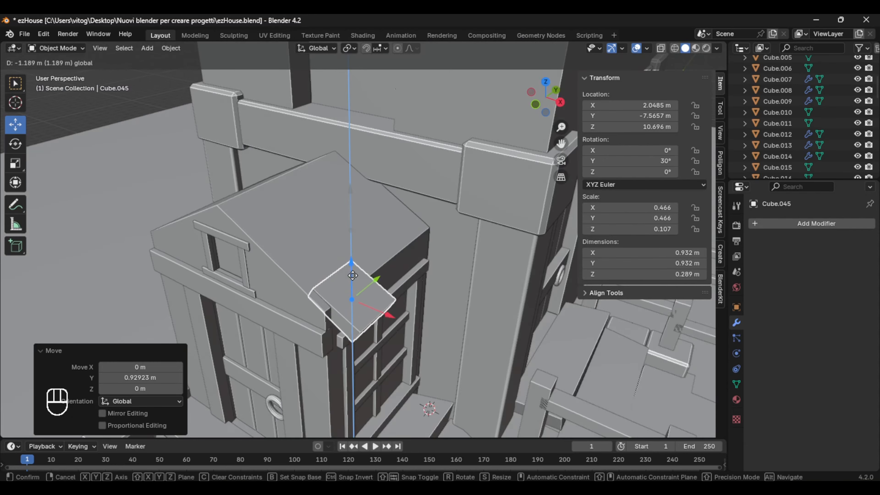
Shrink the roof tile to an X and Y scale of 0.310 and move it to the roof's front corner, about Y -7.98 m
{"action": "left_click", "coordinate": [430, 309]}
{"action": "key", "text": "g"}
{"action": "key", "text": "y"}
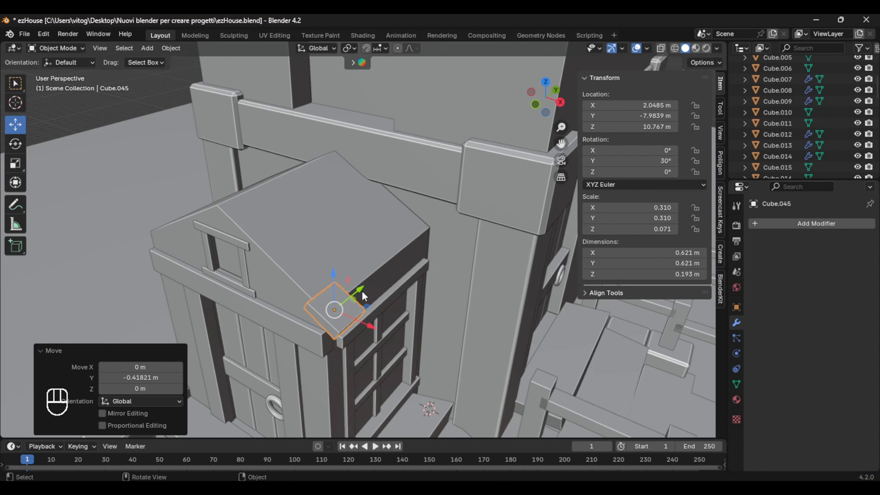
Raise the roof tile to about Z 12.09 m, clear of the porch roof
{"action": "middle_click_drag", "start_coordinate": [362, 293], "coordinate": [441, 208]}
{"action": "left_click_drag", "start_coordinate": [440, 194], "coordinate": [439, 158]}
{"action": "scroll", "coordinate": [416, 163], "scroll_direction": "down", "scroll_amount": 4}
Add a cube for a gable trim board, scale it down to about 0.211 and raise it to about Z 11.22 m
{"action": "key", "text": "shift+a"}
{"action": "left_click", "coordinate": [370, 163]}
{"action": "middle_click_drag", "start_coordinate": [376, 173], "coordinate": [312, 222]}
{"action": "left_click_drag", "start_coordinate": [426, 327], "coordinate": [445, 103]}
{"action": "left_click_drag", "start_coordinate": [478, 146], "coordinate": [299, 231]}
{"action": "key", "text": "s"}
{"action": "middle_click_drag", "start_coordinate": [299, 232], "coordinate": [463, 238]}
{"action": "left_click_drag", "start_coordinate": [430, 164], "coordinate": [421, 222]}
Stretch the small cube into a bar with an X scale of 1.879 and move it to about Y -7.53 m
{"action": "left_click_drag", "start_coordinate": [629, 229], "coordinate": [639, 229]}
{"action": "key", "text": "ctrl+z"}
{"action": "left_click_drag", "start_coordinate": [629, 218], "coordinate": [642, 218]}
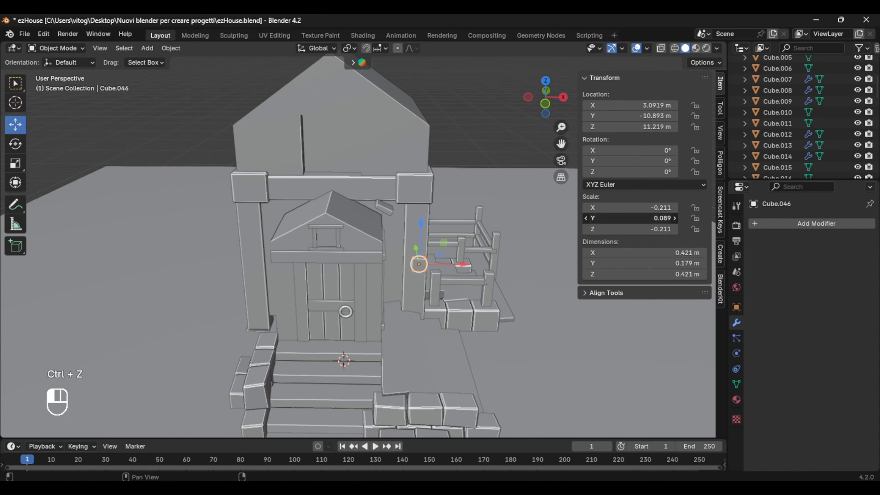
{"action": "middle_click_drag", "start_coordinate": [447, 268], "coordinate": [509, 274]}
{"action": "left_click_drag", "start_coordinate": [472, 248], "coordinate": [411, 205]}
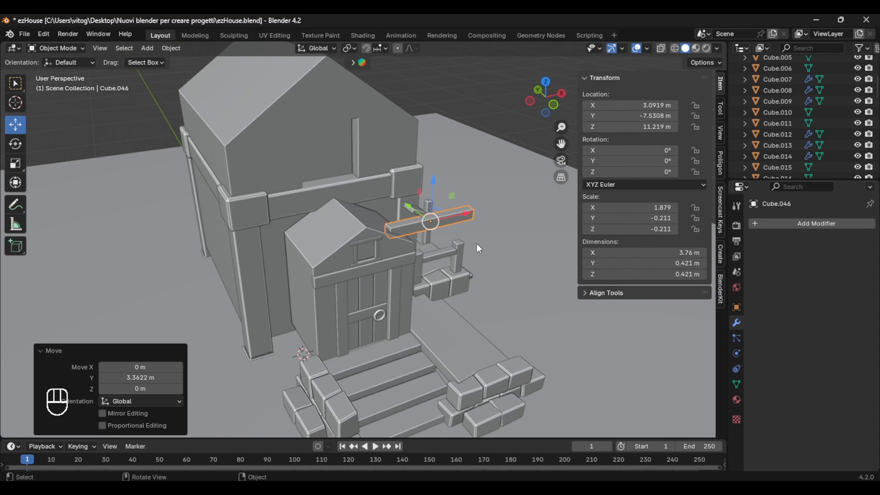
Position the bar in front of the porch gable, at about X 1.29 m, Y -8.38 m
{"action": "middle_click_drag", "start_coordinate": [477, 248], "coordinate": [416, 242]}
{"action": "left_click_drag", "start_coordinate": [490, 235], "coordinate": [414, 237]}
{"action": "middle_click_drag", "start_coordinate": [408, 241], "coordinate": [340, 263]}
{"action": "left_click_drag", "start_coordinate": [362, 215], "coordinate": [341, 230]}
{"action": "middle_click_drag", "start_coordinate": [433, 246], "coordinate": [531, 200]}
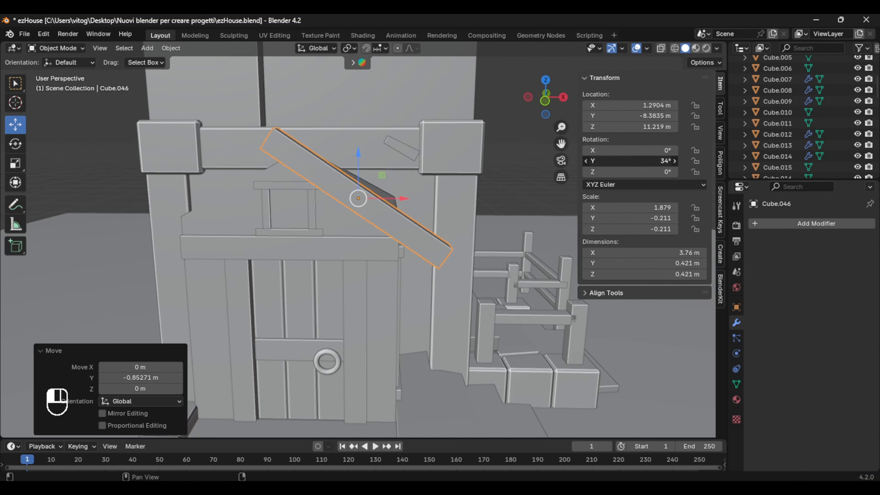
Shorten the bar to an X scale of 1.469, tilt it 29° about Y and set it at about Y -8.08 m, Z 11.45 m
{"action": "left_click_drag", "start_coordinate": [634, 208], "coordinate": [619, 208]}
{"action": "middle_click_drag", "start_coordinate": [521, 223], "coordinate": [532, 239]}
{"action": "left_click_drag", "start_coordinate": [372, 175], "coordinate": [370, 161]}
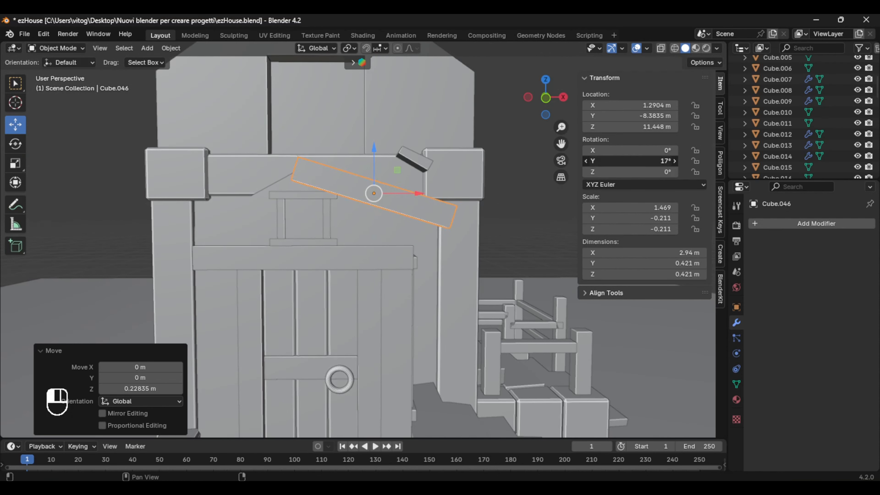
{"action": "middle_click_drag", "start_coordinate": [399, 197], "coordinate": [286, 240]}
{"action": "left_click_drag", "start_coordinate": [276, 230], "coordinate": [296, 225]}
{"action": "middle_click_drag", "start_coordinate": [297, 226], "coordinate": [360, 177]}
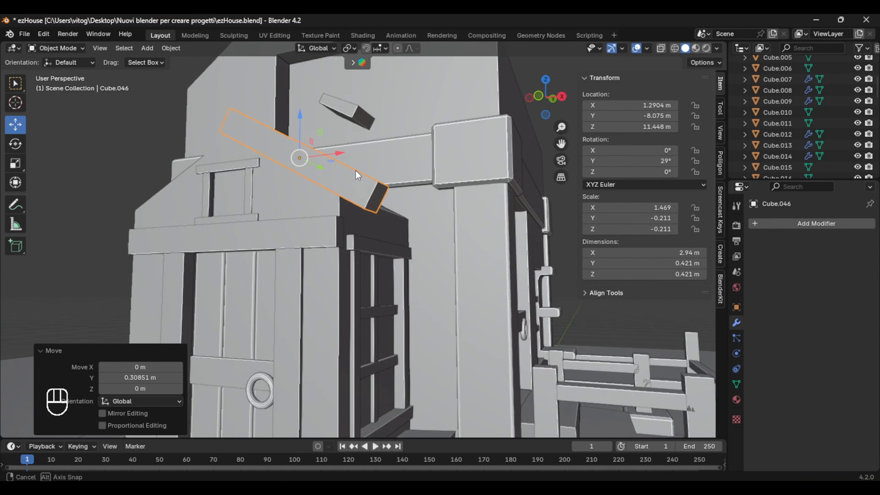
Thin the bar to a Y scale of -0.121 and Z scale of -0.141, and fit it along the gable's slope at about X 1.26 m, Z 11.34 m
{"action": "left_click_drag", "start_coordinate": [629, 229], "coordinate": [631, 229]}
{"action": "middle_click_drag", "start_coordinate": [447, 225], "coordinate": [472, 245]}
{"action": "left_click_drag", "start_coordinate": [356, 167], "coordinate": [340, 183]}
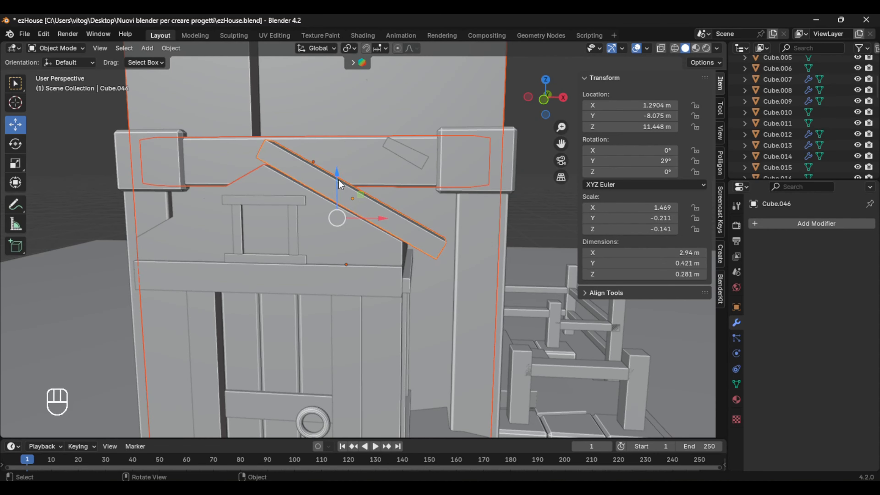
{"action": "left_click", "coordinate": [357, 204]}
{"action": "middle_click_drag", "start_coordinate": [360, 209], "coordinate": [454, 236]}
{"action": "key", "text": "g"}
{"action": "key", "text": "z"}
{"action": "key", "text": "z"}
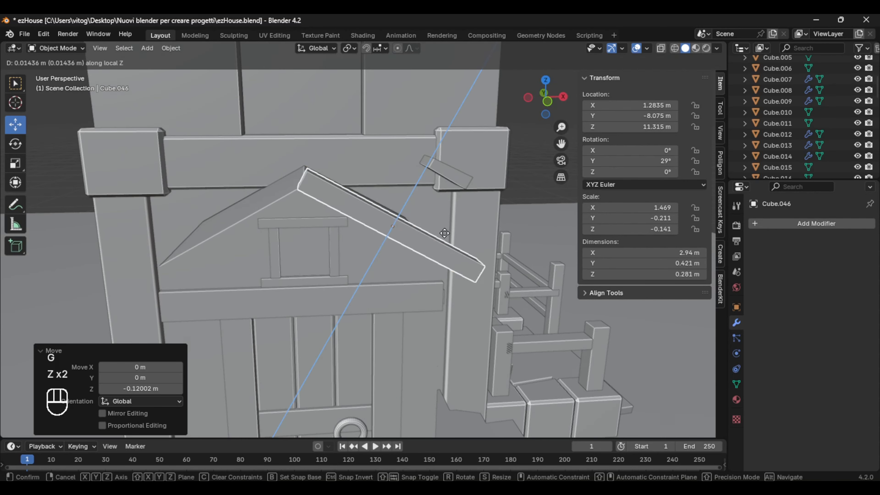
{"action": "left_click_drag", "start_coordinate": [399, 226], "coordinate": [396, 224]}
{"action": "middle_click_drag", "start_coordinate": [343, 239], "coordinate": [326, 208]}
{"action": "key", "text": "ctrl+z"}
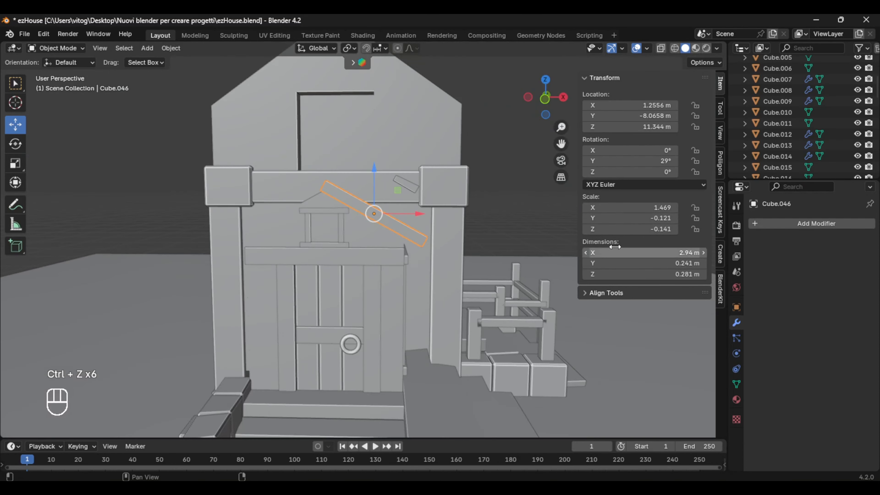
Mirror the gable board on X with Cube as the mirror object, and nudge it to about X 1.22 m, Z 11.36 m
{"action": "left_click", "coordinate": [796, 223]}
{"action": "mouse_move", "coordinate": [797, 220]}
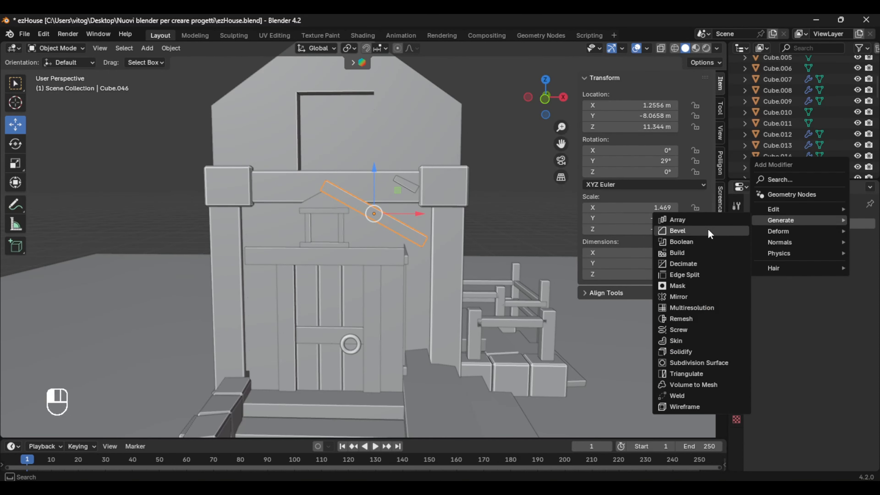
{"action": "left_click", "coordinate": [686, 297]}
{"action": "scroll", "coordinate": [374, 261], "scroll_direction": "up", "scroll_amount": 3}
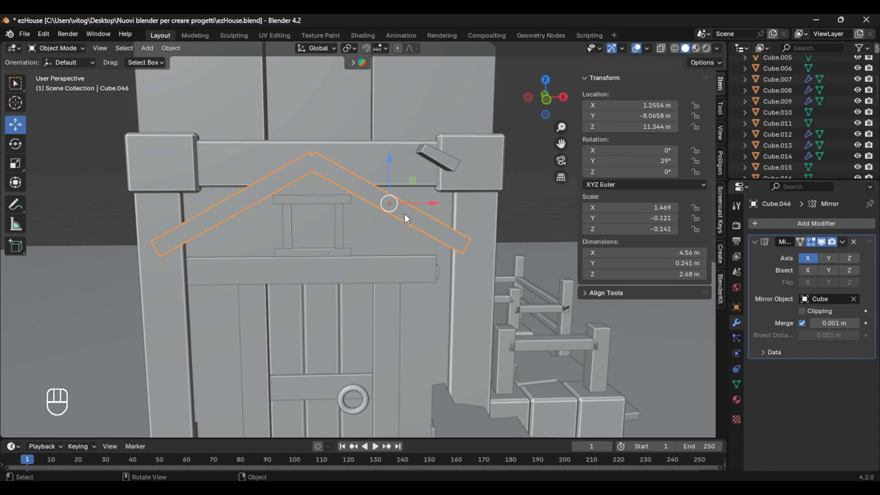
{"action": "left_click_drag", "start_coordinate": [388, 203], "coordinate": [388, 204]}
{"action": "scroll", "coordinate": [389, 204], "scroll_direction": "down", "scroll_amount": 4}
{"action": "middle_click_drag", "start_coordinate": [389, 204], "coordinate": [315, 196]}
{"action": "scroll", "coordinate": [361, 234], "scroll_direction": "up", "scroll_amount": 3}
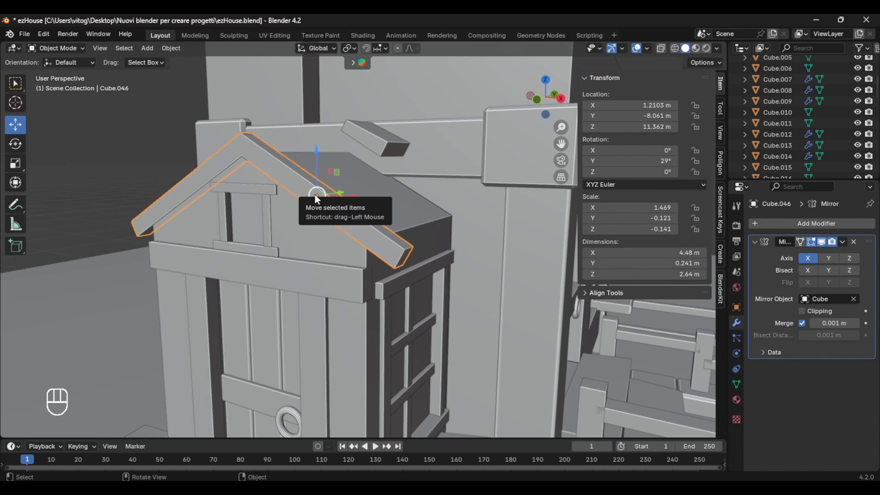
{"action": "middle_click_drag", "start_coordinate": [203, 197], "coordinate": [286, 184]}
{"action": "scroll", "coordinate": [281, 261], "scroll_direction": "down", "scroll_amount": 4}
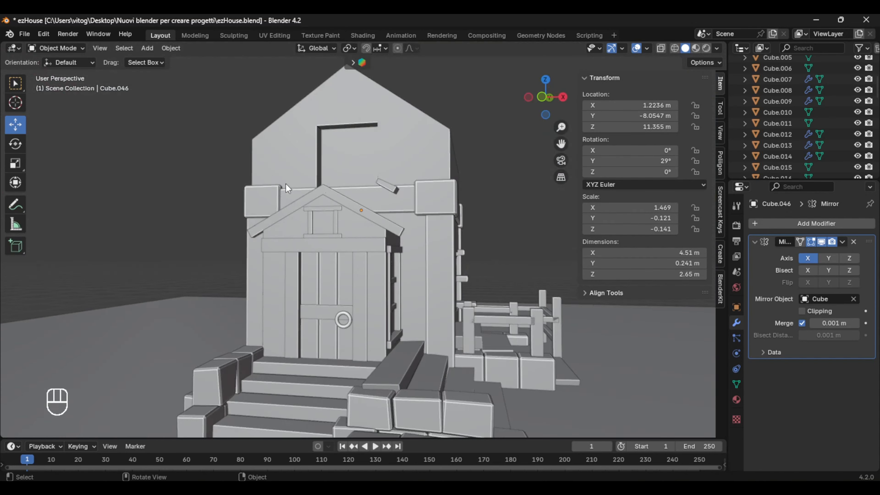
Replace the Mirror modifier with a copy of the board moved -2.7168 m along X and turned to 150° about Y
{"action": "scroll", "coordinate": [286, 184], "scroll_direction": "up", "scroll_amount": 5}
{"action": "left_click", "coordinate": [854, 241]}
{"action": "middle_click_drag", "start_coordinate": [395, 239], "coordinate": [409, 242]}
{"action": "left_click", "coordinate": [129, 238]}
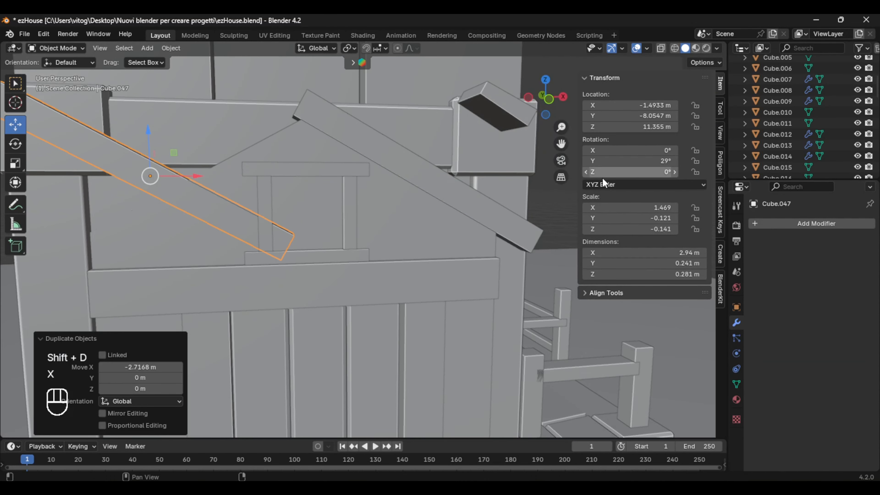
{"action": "key", "text": "ctrl+z"}
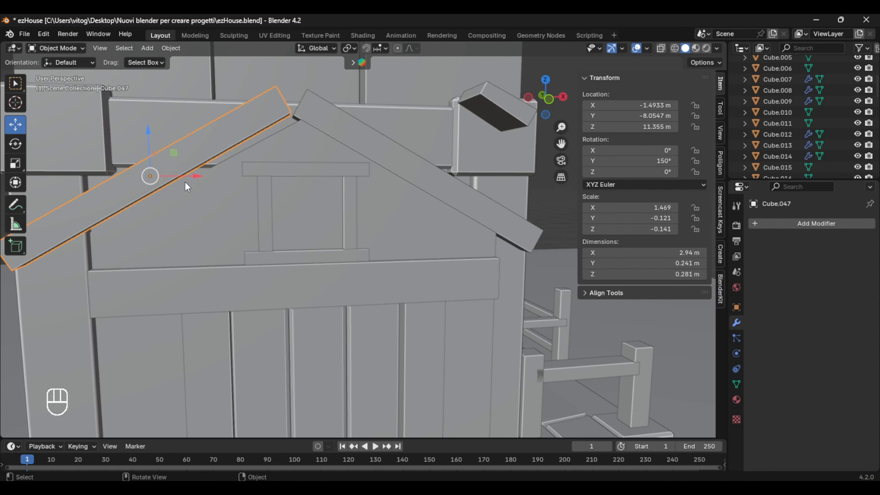
Move the copied board to about X -1.18 m on the gable's opposite slope and shorten it along X
{"action": "left_click_drag", "start_coordinate": [196, 177], "coordinate": [230, 177]}
{"action": "left_click", "coordinate": [351, 139]}
{"action": "left_click", "coordinate": [197, 177]}
{"action": "middle_click_drag", "start_coordinate": [208, 208], "coordinate": [324, 239]}
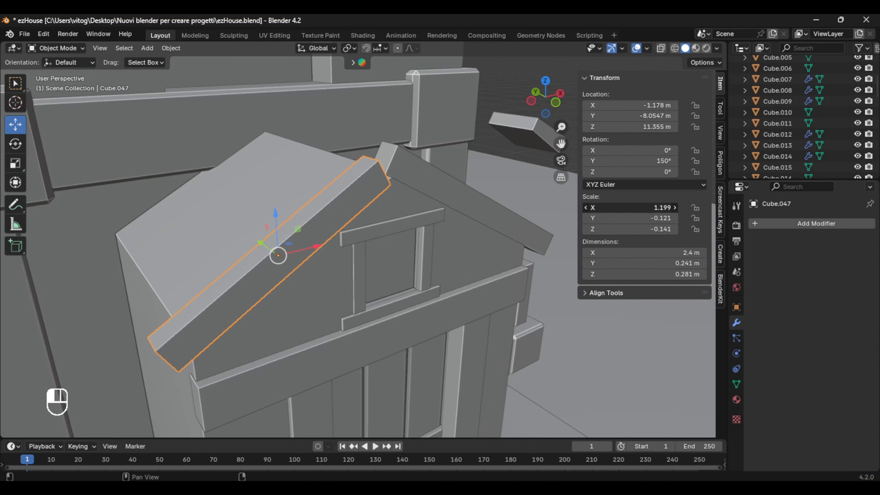
{"action": "left_click_drag", "start_coordinate": [630, 207], "coordinate": [626, 208]}
{"action": "middle_click_drag", "start_coordinate": [437, 194], "coordinate": [384, 194]}
Shorten the original board to an X scale of 1.359 and shift it toward the copied board at the ridge
{"action": "left_click", "coordinate": [519, 234]}
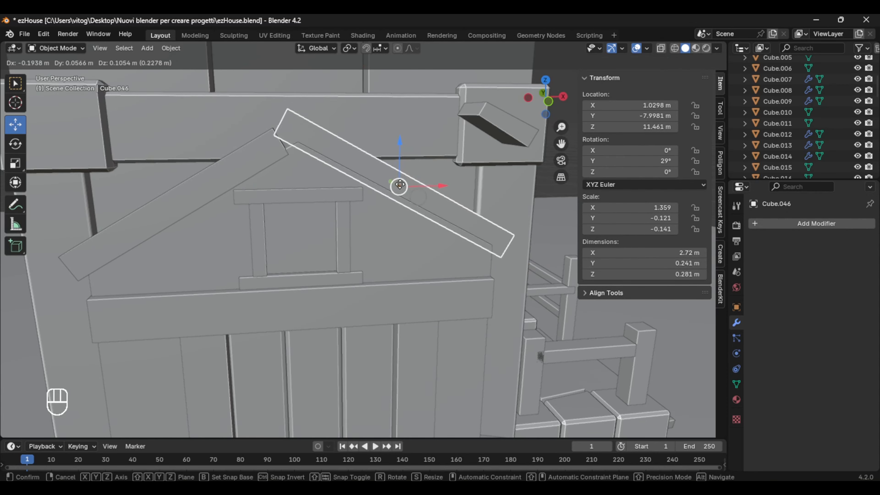
{"action": "left_click_drag", "start_coordinate": [400, 185], "coordinate": [403, 182]}
{"action": "middle_click_drag", "start_coordinate": [404, 183], "coordinate": [399, 232]}
Delete both trim boards from the porch gable
{"action": "key", "text": "Delete"}
{"action": "left_click", "coordinate": [238, 234]}
{"action": "key", "text": "Delete"}
Lower the roof tile to about Z 10.90 m, scale it down to 0.164 and place it at the roof's front corner, about Y -7.95 m
{"action": "left_click", "coordinate": [450, 203]}
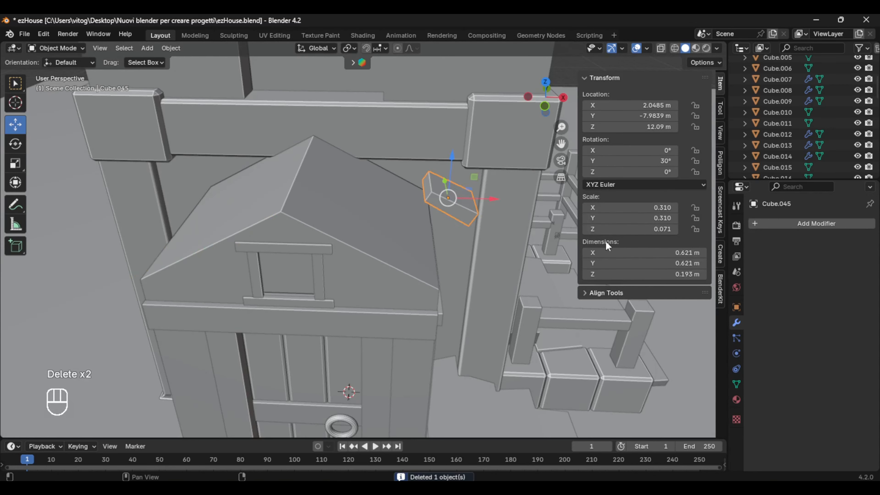
{"action": "middle_click_drag", "start_coordinate": [461, 240], "coordinate": [440, 208]}
{"action": "left_click_drag", "start_coordinate": [421, 121], "coordinate": [421, 203]}
{"action": "middle_click_drag", "start_coordinate": [450, 221], "coordinate": [436, 243]}
{"action": "key", "text": "s"}
{"action": "left_click", "coordinate": [379, 264]}
{"action": "left_click_drag", "start_coordinate": [418, 252], "coordinate": [423, 252]}
{"action": "middle_click_drag", "start_coordinate": [447, 259], "coordinate": [424, 270]}
Add an Array modifier to the tile with a count of 7 and a relative X factor of -1
{"action": "left_click", "coordinate": [817, 224]}
{"action": "mouse_move", "coordinate": [810, 226]}
{"action": "left_click", "coordinate": [687, 226]}
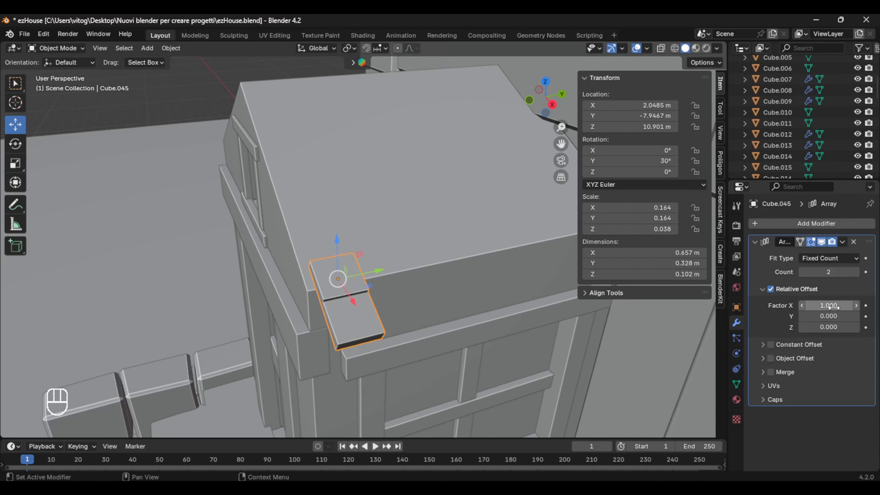
{"action": "left_click", "coordinate": [802, 305]}
{"action": "left_click", "coordinate": [803, 305]}
{"action": "left_click", "coordinate": [803, 306]}
{"action": "left_click", "coordinate": [802, 305]}
{"action": "left_click", "coordinate": [802, 305]}
{"action": "left_click", "coordinate": [803, 305]}
{"action": "middle_click_drag", "start_coordinate": [433, 328], "coordinate": [498, 312]}
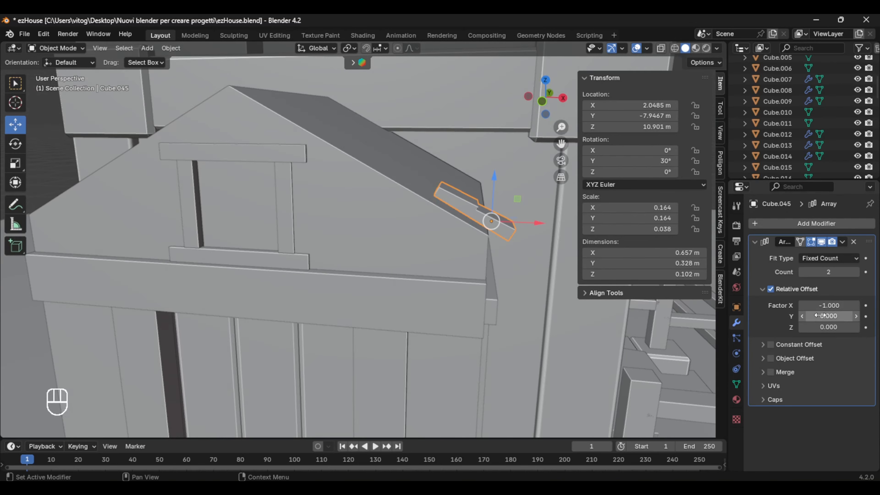
{"action": "middle_click_drag", "start_coordinate": [502, 344], "coordinate": [417, 367]}
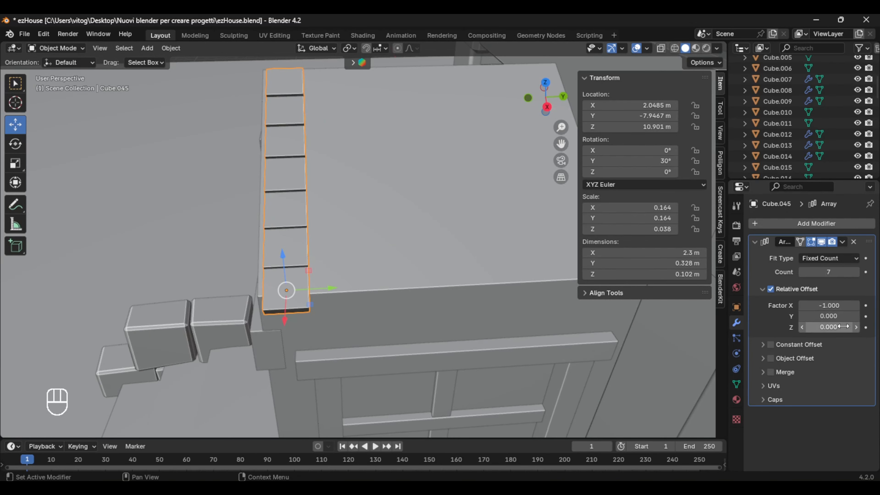
Duplicate the tile's Array modifier and set the copy's relative X factor to 0
{"action": "left_click", "coordinate": [842, 242]}
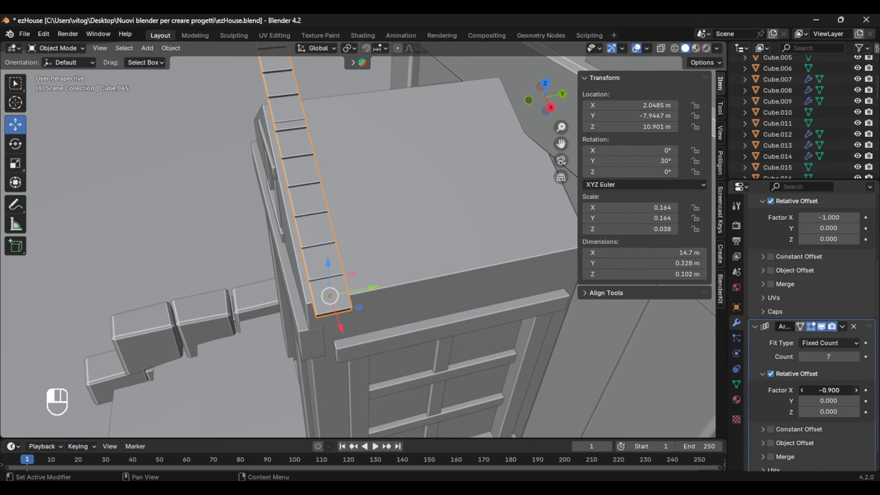
{"action": "left_click", "coordinate": [854, 391]}
{"action": "left_click", "coordinate": [854, 391]}
{"action": "left_click", "coordinate": [854, 391]}
Set the second array's relative Y factor to 1 and its count to 9 to cover the roof slope
{"action": "left_click", "coordinate": [856, 402]}
{"action": "left_click", "coordinate": [856, 401]}
{"action": "left_click", "coordinate": [856, 402]}
{"action": "left_click", "coordinate": [856, 402]}
{"action": "left_click", "coordinate": [802, 401]}
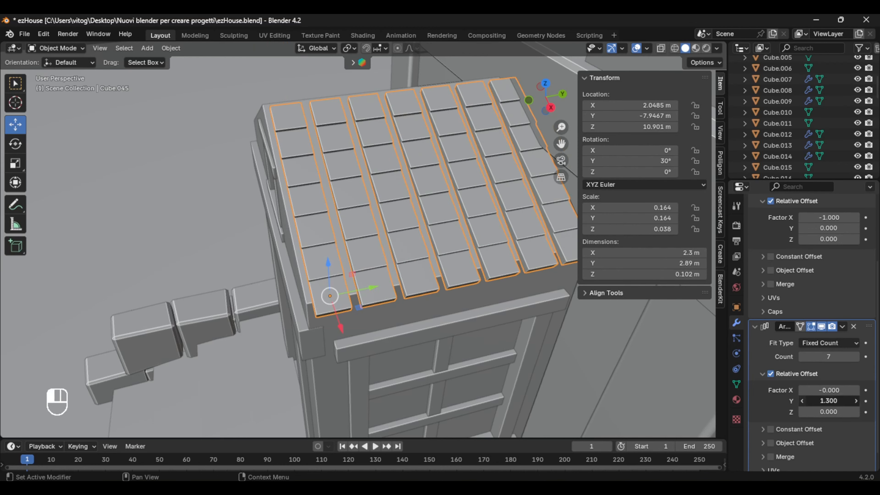
{"action": "left_click", "coordinate": [804, 402]}
{"action": "left_click", "coordinate": [803, 402]}
{"action": "left_click", "coordinate": [803, 402]}
{"action": "left_click", "coordinate": [857, 356]}
{"action": "left_click", "coordinate": [856, 356]}
{"action": "middle_click_drag", "start_coordinate": [426, 281], "coordinate": [490, 248]}
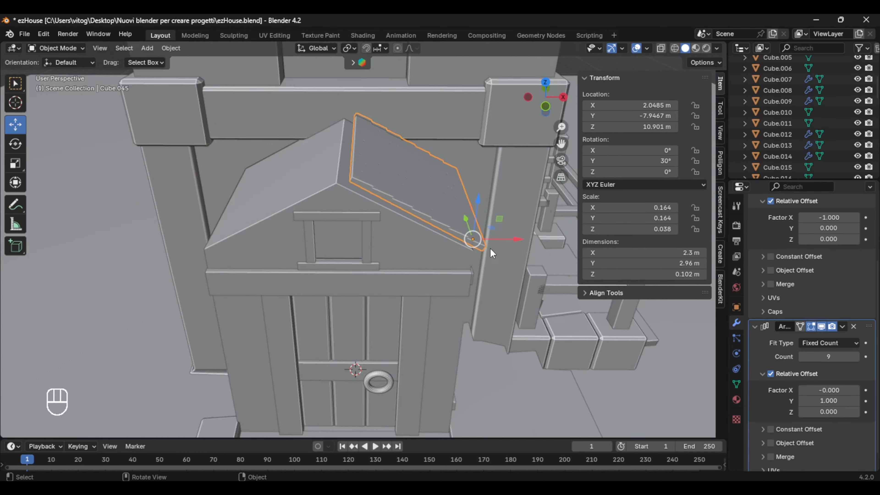
Add a Bevel modifier to the tiles with an amount of 0.17 m and 4 segments
{"action": "left_click", "coordinate": [755, 326]}
{"action": "middle_click_drag", "start_coordinate": [513, 277], "coordinate": [510, 312]}
{"action": "left_click", "coordinate": [756, 242]}
{"action": "left_click", "coordinate": [803, 224]}
{"action": "mouse_move", "coordinate": [802, 226]}
{"action": "left_click", "coordinate": [679, 237]}
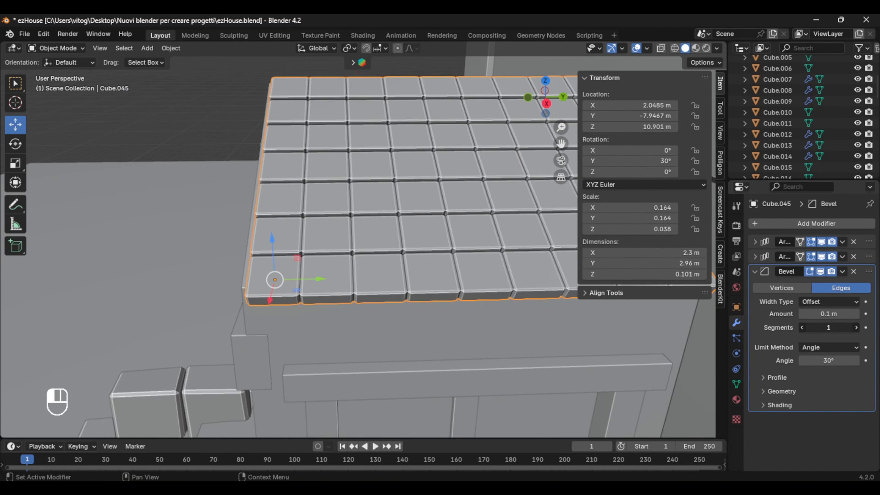
{"action": "left_click_drag", "start_coordinate": [828, 313], "coordinate": [842, 314]}
{"action": "middle_click_drag", "start_coordinate": [408, 340], "coordinate": [517, 300]}
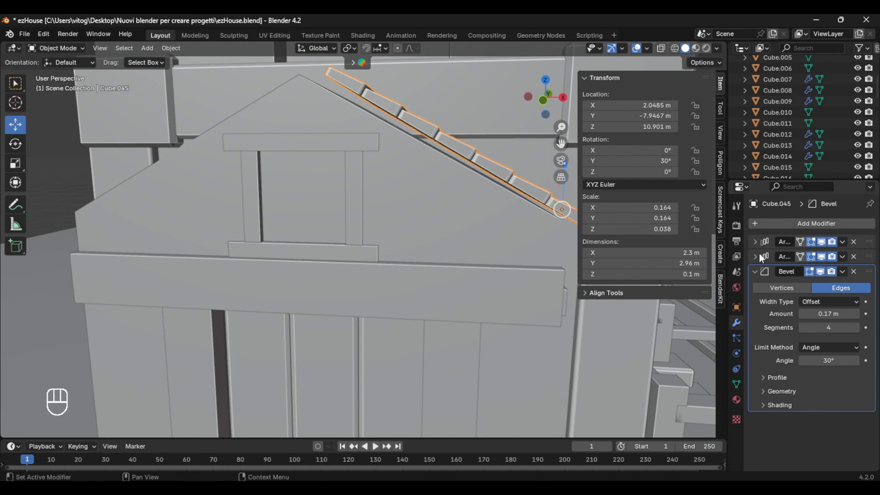
Try a relative X factor of 0.4 and a Z offset on the second array, and reset both to 0
{"action": "left_click", "coordinate": [755, 256]}
{"action": "scroll", "coordinate": [831, 416], "scroll_direction": "down", "scroll_amount": 5}
{"action": "left_click", "coordinate": [754, 330]}
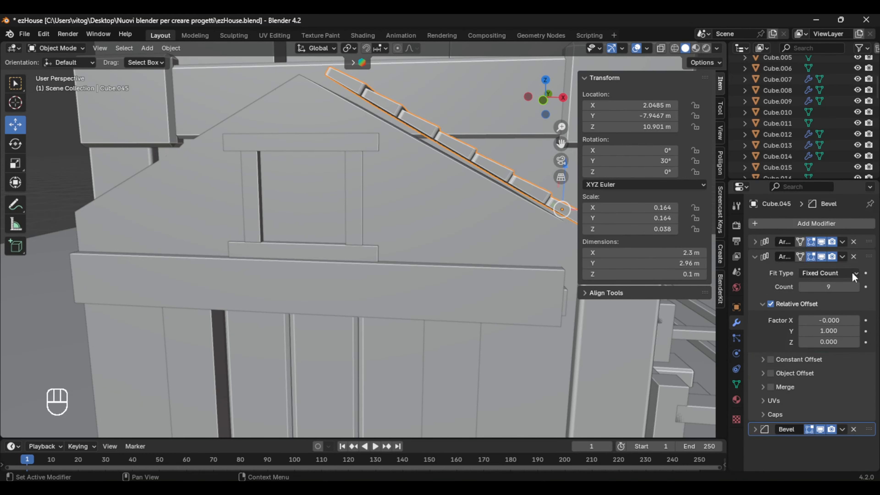
{"action": "left_click", "coordinate": [856, 321]}
{"action": "left_click", "coordinate": [855, 321]}
{"action": "left_click", "coordinate": [856, 320]}
{"action": "middle_click_drag", "start_coordinate": [502, 338], "coordinate": [458, 369]}
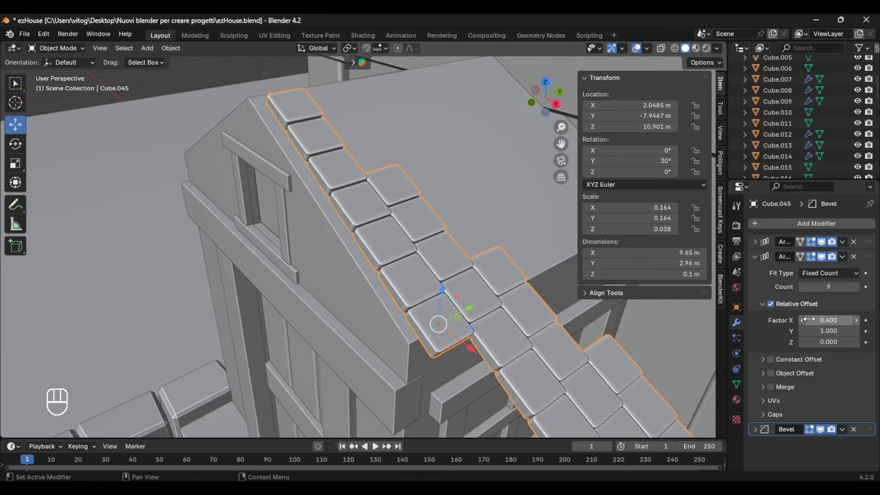
{"action": "left_click", "coordinate": [801, 321]}
{"action": "double_click", "coordinate": [801, 321]}
{"action": "left_click", "coordinate": [856, 343]}
{"action": "left_click", "coordinate": [801, 343]}
Try a relative Z factor of 0.1 on the first array with the tiles lowered to about Z 10.80 m, and revert both
{"action": "left_click", "coordinate": [755, 257]}
{"action": "left_click", "coordinate": [755, 241]}
{"action": "left_click", "coordinate": [856, 327]}
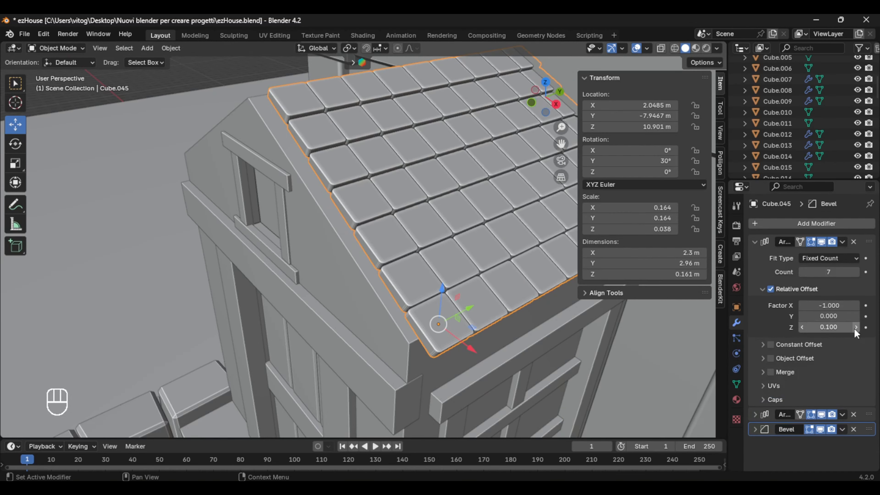
{"action": "middle_click_drag", "start_coordinate": [450, 329], "coordinate": [469, 305]}
{"action": "left_click_drag", "start_coordinate": [518, 194], "coordinate": [518, 212]}
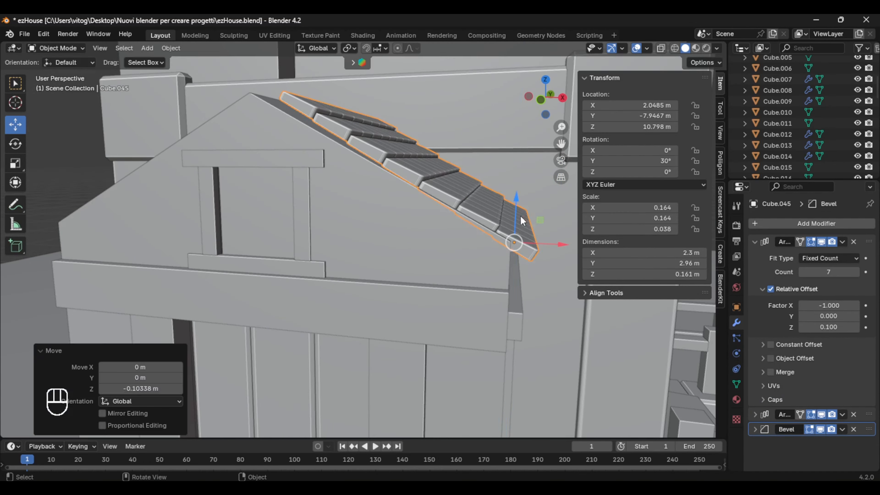
{"action": "middle_click_drag", "start_coordinate": [513, 222], "coordinate": [450, 239]}
{"action": "key", "text": "ctrl+z"}
{"action": "left_click", "coordinate": [802, 327]}
Thicken the base tile's down-slope edge by moving it along Z in Edit Mode, so the rows look stepped
{"action": "middle_click_drag", "start_coordinate": [426, 321], "coordinate": [333, 274]}
{"action": "key", "text": "Tab"}
{"action": "key", "text": "g"}
{"action": "key", "text": "z"}
{"action": "left_click", "coordinate": [512, 319]}
{"action": "left_click", "coordinate": [540, 312]}
{"action": "scroll", "coordinate": [512, 305], "scroll_direction": "down", "scroll_amount": 5}
{"action": "scroll", "coordinate": [326, 256], "scroll_direction": "up", "scroll_amount": 2}
{"action": "key", "text": "Tab"}
Apply both Array modifiers on the roof tiles and set their origin to the geometry
{"action": "left_click", "coordinate": [838, 251]}
{"action": "left_click", "coordinate": [841, 242]}
{"action": "left_click", "coordinate": [839, 254]}
{"action": "right_click", "coordinate": [408, 213]}
{"action": "mouse_move", "coordinate": [396, 211]}
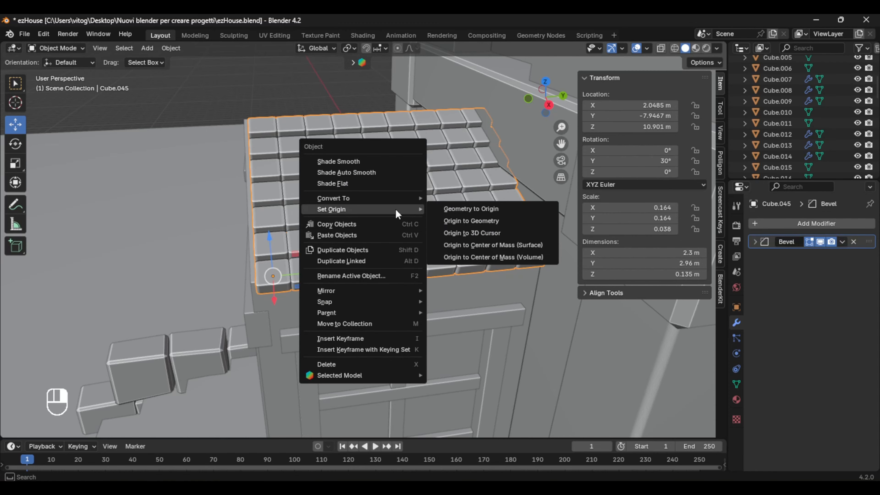
{"action": "left_click", "coordinate": [445, 221]}
{"action": "middle_click_drag", "start_coordinate": [429, 217], "coordinate": [354, 225]}
{"action": "scroll", "coordinate": [350, 224], "scroll_direction": "down", "scroll_amount": 2}
Try randomizing all the roof tile vertices with Uniform at 1.000, and undo it
{"action": "key", "text": "Tab"}
{"action": "key", "text": "a"}
{"action": "scroll", "coordinate": [305, 140], "scroll_direction": "up", "scroll_amount": 3}
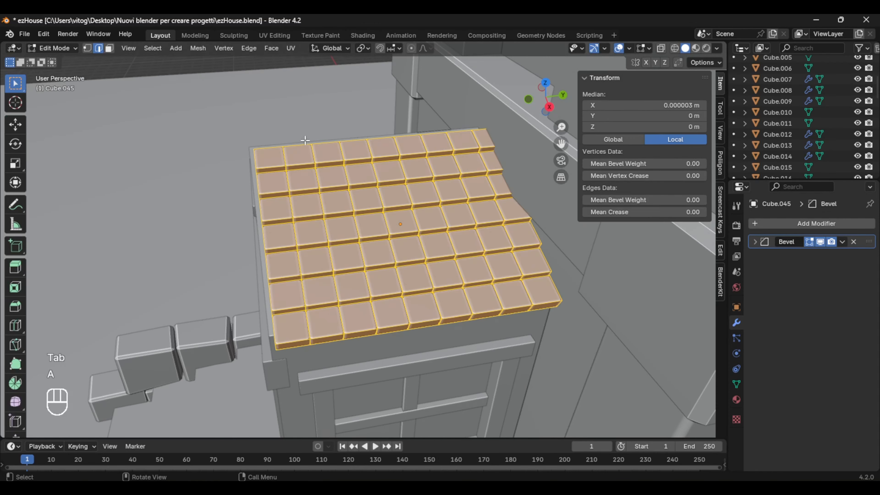
{"action": "left_click", "coordinate": [198, 48]}
{"action": "left_click", "coordinate": [331, 155]}
{"action": "left_click_drag", "start_coordinate": [117, 401], "coordinate": [182, 401]}
{"action": "middle_click_drag", "start_coordinate": [311, 277], "coordinate": [345, 309]}
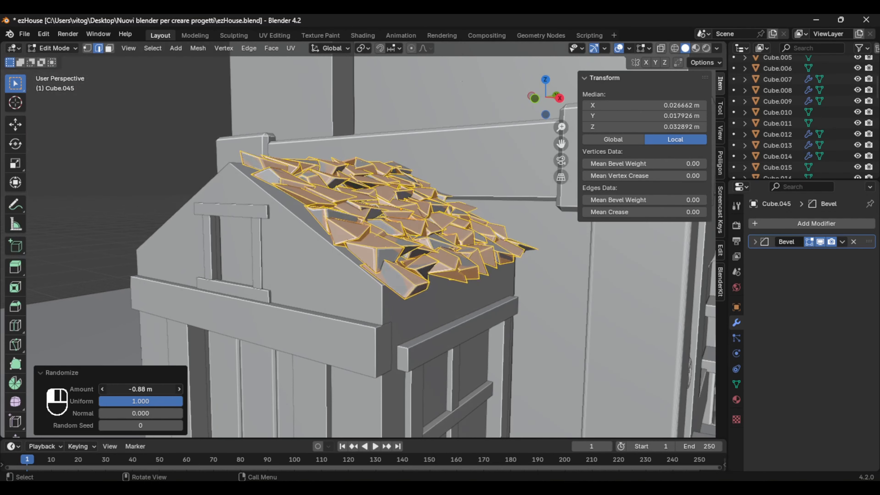
{"action": "key", "text": "ctrl+z"}
Randomize the roof tile vertices with a reduced Uniform value for slight irregularity, and return to Object Mode
{"action": "middle_click_drag", "start_coordinate": [182, 304], "coordinate": [212, 100]}
{"action": "left_click", "coordinate": [198, 48]}
{"action": "mouse_move", "coordinate": [220, 59]}
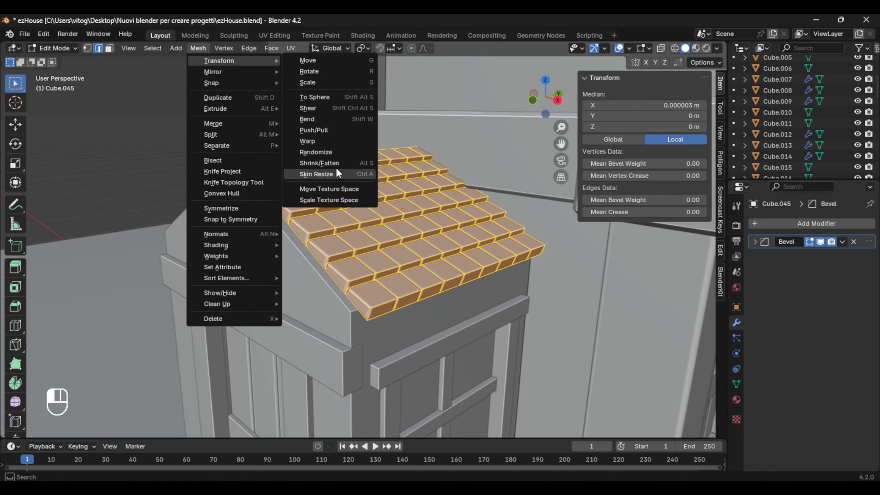
{"action": "left_click", "coordinate": [331, 153]}
{"action": "left_click_drag", "start_coordinate": [163, 403], "coordinate": [113, 403]}
{"action": "left_click", "coordinate": [215, 241]}
{"action": "key", "text": "Tab"}
Add a Mirror modifier on the X axis to the roof tiles, using the house object Cube as the Mirror Object
{"action": "middle_click_drag", "start_coordinate": [250, 247], "coordinate": [277, 242]}
{"action": "left_click", "coordinate": [816, 223]}
{"action": "mouse_move", "coordinate": [816, 221]}
{"action": "left_click", "coordinate": [658, 298]}
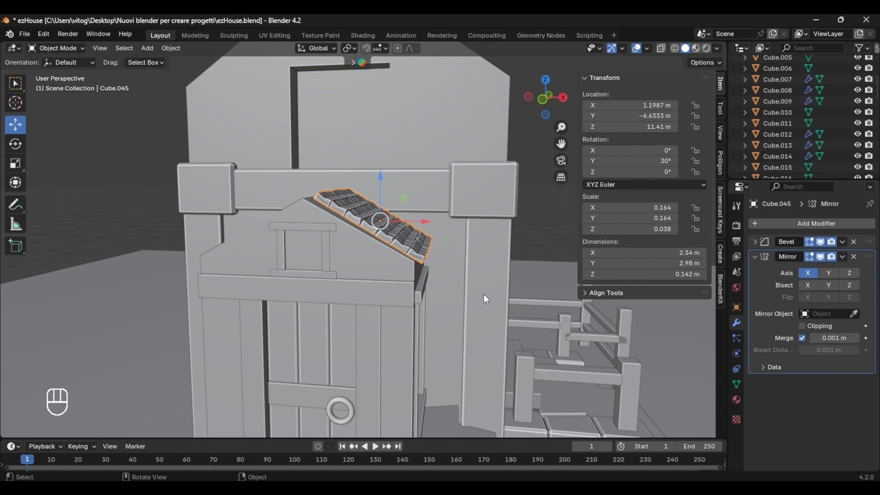
{"action": "middle_click_drag", "start_coordinate": [483, 293], "coordinate": [489, 317]}
{"action": "left_click", "coordinate": [853, 314]}
{"action": "left_click", "coordinate": [229, 229]}
{"action": "middle_click_drag", "start_coordinate": [159, 212], "coordinate": [183, 205]}
Lower the mirrored roof tiles along Z by about 0.09 m onto the porch gable
{"action": "left_click_drag", "start_coordinate": [374, 176], "coordinate": [374, 179]}
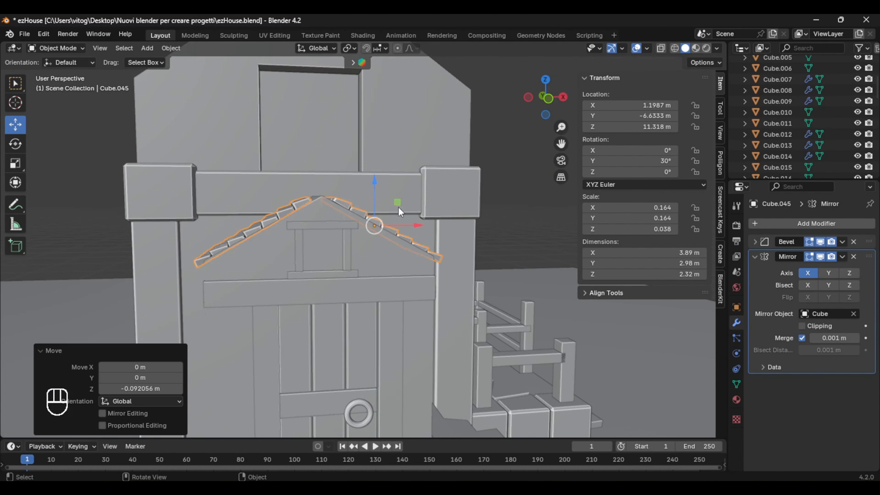
{"action": "left_click", "coordinate": [277, 232]}
{"action": "middle_click_drag", "start_coordinate": [399, 209], "coordinate": [371, 251]}
{"action": "left_click", "coordinate": [842, 257]}
{"action": "left_click", "coordinate": [831, 269]}
{"action": "scroll", "coordinate": [507, 221], "scroll_direction": "down", "scroll_amount": 3}
{"action": "left_click", "coordinate": [507, 220]}
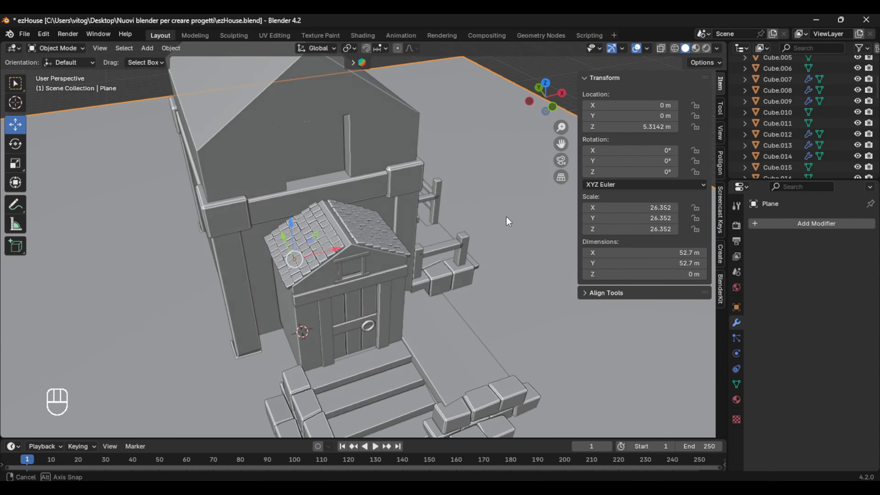
Add a cube and move it along Y to about -10.71 m, in front of the porch
{"action": "middle_click_drag", "start_coordinate": [485, 215], "coordinate": [298, 240]}
{"action": "key", "text": "shift+a"}
{"action": "mouse_move", "coordinate": [273, 156]}
{"action": "left_click", "coordinate": [316, 164]}
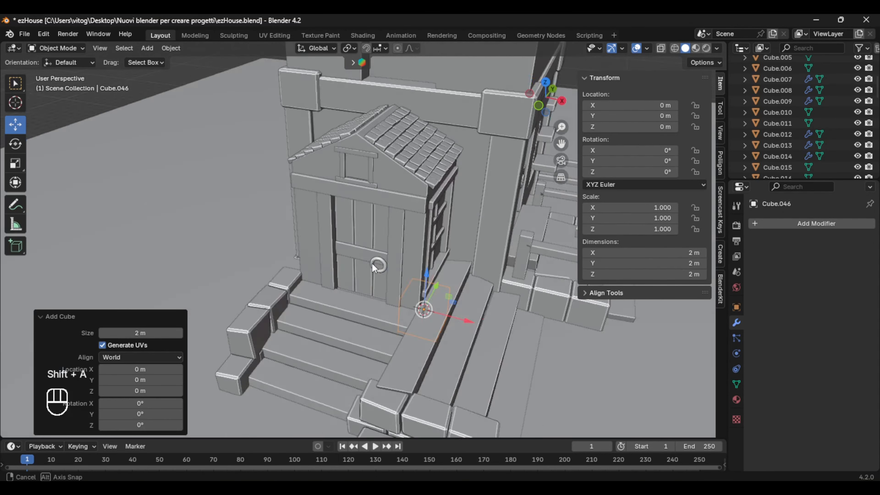
{"action": "middle_click_drag", "start_coordinate": [450, 243], "coordinate": [391, 246]}
{"action": "left_click_drag", "start_coordinate": [540, 332], "coordinate": [246, 246]}
{"action": "middle_click_drag", "start_coordinate": [324, 269], "coordinate": [446, 236]}
{"action": "middle_click_drag", "start_coordinate": [447, 236], "coordinate": [416, 260], "text": "shift"}
Cut one centred vertical edge loop through the new cube in Edit Mode
{"action": "key", "text": "Tab"}
{"action": "left_click", "coordinate": [15, 325]}
{"action": "middle_click_drag", "start_coordinate": [333, 350], "coordinate": [341, 319]}
{"action": "left_click", "coordinate": [341, 298]}
{"action": "middle_click_drag", "start_coordinate": [329, 250], "coordinate": [322, 271]}
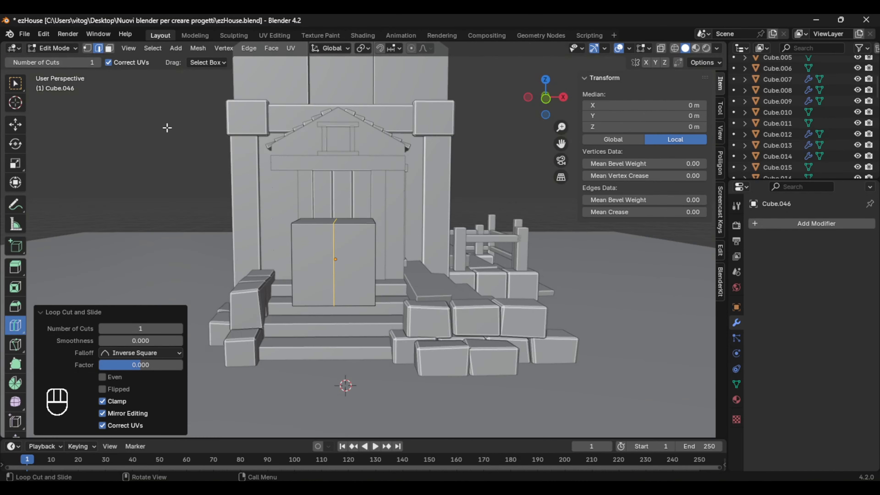
Raise the cube's bottom centre edge along Z to hollow out its underside
{"action": "left_click", "coordinate": [16, 83]}
{"action": "middle_click_drag", "start_coordinate": [350, 350], "coordinate": [377, 294]}
{"action": "scroll", "coordinate": [352, 324], "scroll_direction": "up", "scroll_amount": 3}
{"action": "left_click", "coordinate": [353, 323]}
{"action": "key", "text": "g"}
{"action": "key", "text": "z"}
{"action": "left_click", "coordinate": [338, 251]}
Lower the cube's two outer top edges along Z by about 0.60 m to form an angled ridge-cap profile
{"action": "left_click", "coordinate": [380, 295]}
{"action": "left_click", "coordinate": [270, 297], "text": "shift"}
{"action": "middle_click_drag", "start_coordinate": [310, 317], "coordinate": [318, 333]}
{"action": "left_click", "coordinate": [317, 286]}
{"action": "middle_click_drag", "start_coordinate": [392, 217], "coordinate": [383, 265]}
{"action": "left_click", "coordinate": [258, 260]}
{"action": "left_click", "coordinate": [385, 260], "text": "shift"}
{"action": "key", "text": "g"}
{"action": "key", "text": "z"}
{"action": "left_click", "coordinate": [378, 301]}
Add a Bevel modifier to the ridge cap and leave Edit Mode
{"action": "left_click", "coordinate": [797, 225]}
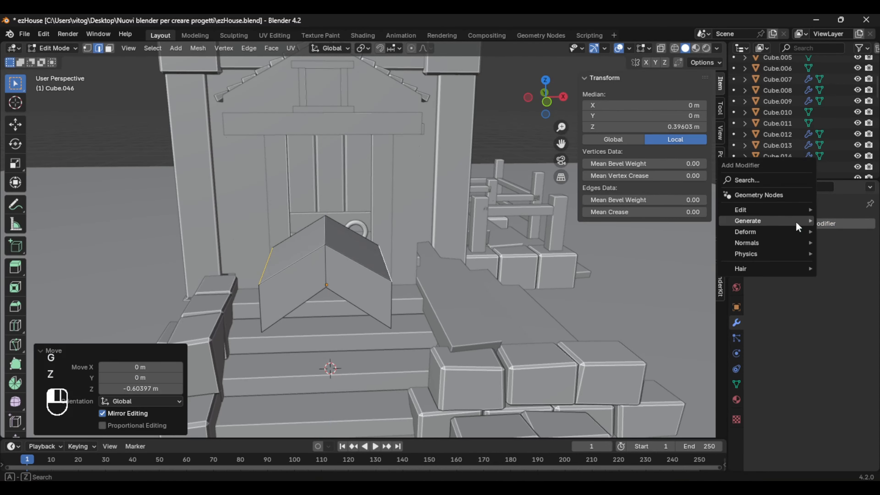
{"action": "mouse_move", "coordinate": [797, 224]}
{"action": "left_click", "coordinate": [699, 231]}
{"action": "key", "text": "Tab"}
Raise the ridge cap to about Z 11.15 m and scale it uniformly to about 0.463
{"action": "left_click_drag", "start_coordinate": [287, 216], "coordinate": [288, 107]}
{"action": "middle_click_drag", "start_coordinate": [295, 139], "coordinate": [343, 146]}
{"action": "key", "text": "s"}
{"action": "left_click", "coordinate": [450, 225]}
{"action": "middle_click_drag", "start_coordinate": [450, 226], "coordinate": [394, 240]}
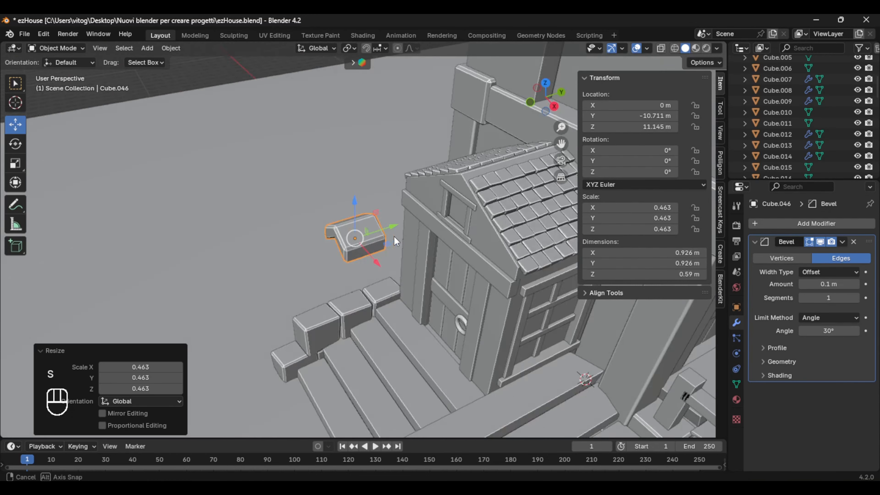
Move the ridge cap onto the porch gable's peak at about Z 11.81 m and scale it down to about 0.275
{"action": "left_click_drag", "start_coordinate": [382, 227], "coordinate": [477, 201]}
{"action": "scroll", "coordinate": [546, 294], "scroll_direction": "up", "scroll_amount": 6}
{"action": "middle_click_drag", "start_coordinate": [491, 265], "coordinate": [437, 347]}
{"action": "left_click_drag", "start_coordinate": [408, 210], "coordinate": [410, 157]}
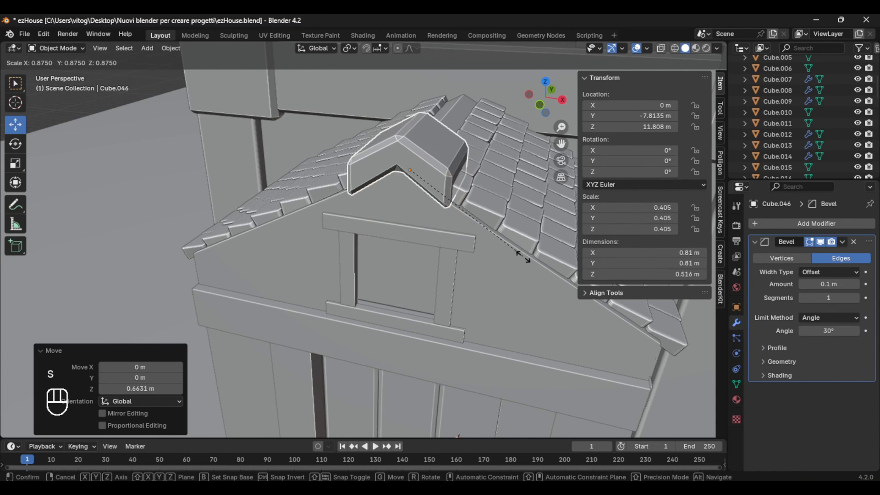
{"action": "left_click", "coordinate": [484, 237]}
Slide the ridge cap along Y to about -7.90 m, flush with the tile edge, and set its Bevel to 4 segments
{"action": "middle_click_drag", "start_coordinate": [481, 238], "coordinate": [371, 279]}
{"action": "left_click_drag", "start_coordinate": [334, 212], "coordinate": [312, 219]}
{"action": "middle_click_drag", "start_coordinate": [347, 248], "coordinate": [331, 253]}
{"action": "left_click_drag", "start_coordinate": [318, 224], "coordinate": [325, 222]}
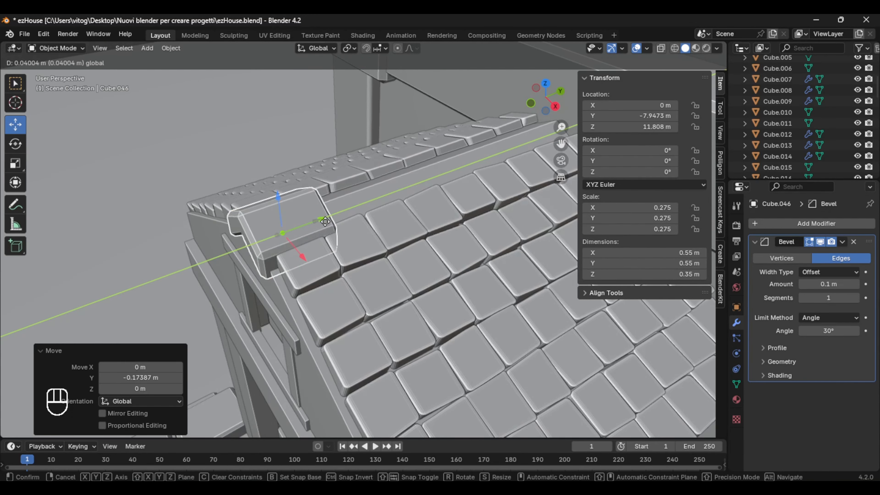
{"action": "left_click", "coordinate": [331, 219]}
{"action": "middle_click_drag", "start_coordinate": [332, 219], "coordinate": [409, 274]}
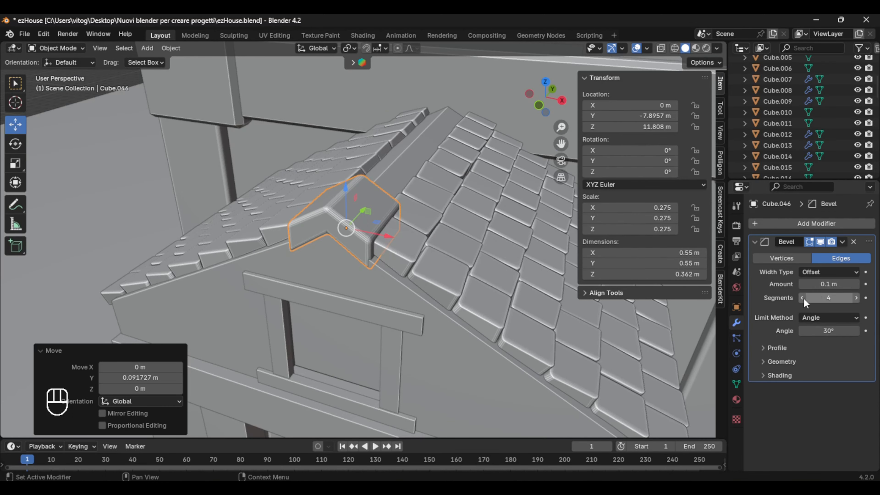
{"action": "middle_click_drag", "start_coordinate": [520, 264], "coordinate": [494, 276]}
Add an Array modifier to the ridge cap with a count of 6 and relative offset factors X 0 and Y 1
{"action": "scroll", "coordinate": [493, 275], "scroll_direction": "down", "scroll_amount": 3}
{"action": "left_click", "coordinate": [833, 223]}
{"action": "mouse_move", "coordinate": [833, 223]}
{"action": "left_click", "coordinate": [700, 224]}
{"action": "scroll", "coordinate": [830, 420], "scroll_direction": "down", "scroll_amount": 2}
{"action": "left_click", "coordinate": [830, 420]}
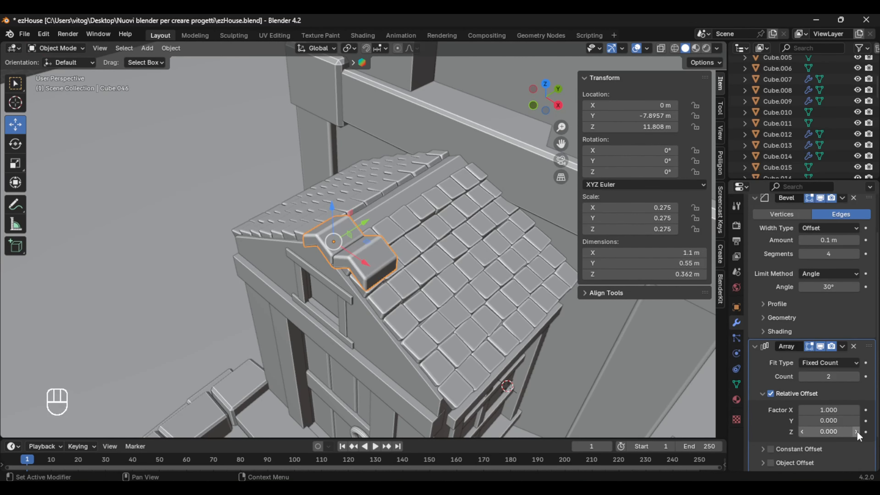
{"action": "left_click", "coordinate": [855, 421]}
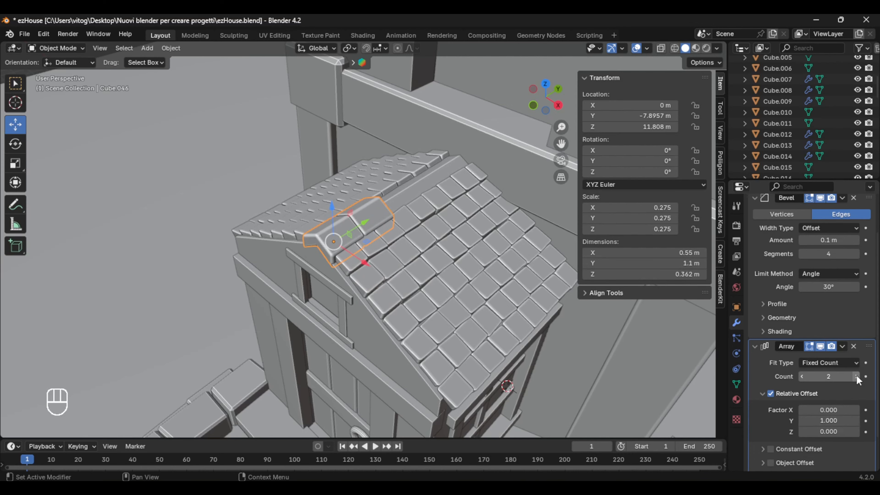
{"action": "left_click", "coordinate": [856, 376]}
{"action": "left_click", "coordinate": [856, 377]}
{"action": "left_click", "coordinate": [856, 377]}
{"action": "left_click", "coordinate": [856, 376]}
Apply the ridge caps' Array modifier and set their origin to the geometry
{"action": "middle_click_drag", "start_coordinate": [426, 239], "coordinate": [391, 236]}
{"action": "left_click", "coordinate": [233, 78]}
{"action": "middle_click_drag", "start_coordinate": [336, 204], "coordinate": [381, 227]}
{"action": "left_click", "coordinate": [381, 227]}
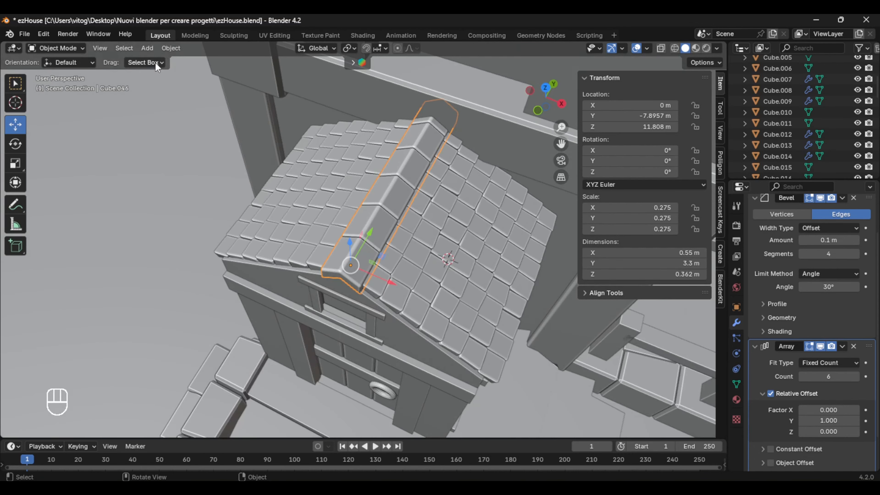
{"action": "left_click", "coordinate": [842, 346]}
{"action": "left_click", "coordinate": [852, 359]}
{"action": "right_click", "coordinate": [383, 201]}
{"action": "mouse_move", "coordinate": [383, 201]}
{"action": "left_click", "coordinate": [453, 213]}
{"action": "middle_click_drag", "start_coordinate": [453, 213], "coordinate": [421, 216]}
Randomize the ridge caps' vertices with Amount 0.1 m and Uniform 0.227 in Edit Mode
{"action": "key", "text": "Tab"}
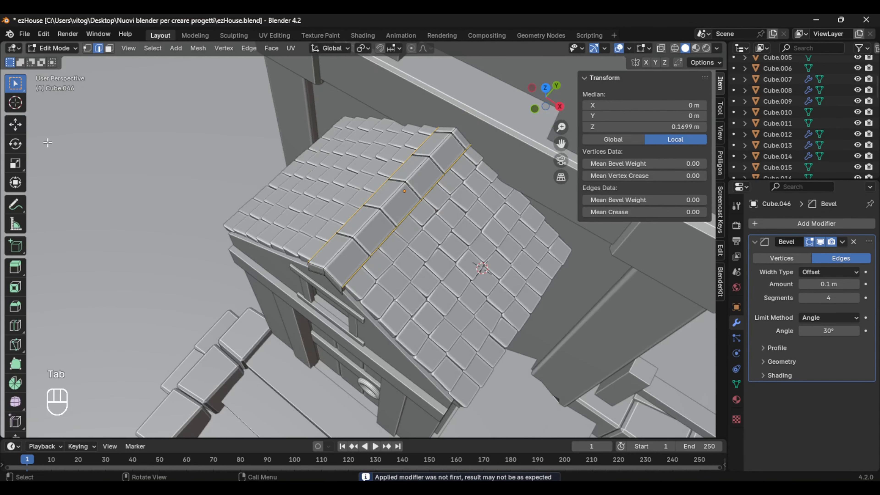
{"action": "left_click", "coordinate": [195, 49]}
{"action": "mouse_move", "coordinate": [215, 59]}
{"action": "left_click", "coordinate": [329, 100]}
{"action": "middle_click_drag", "start_coordinate": [330, 100], "coordinate": [364, 114]}
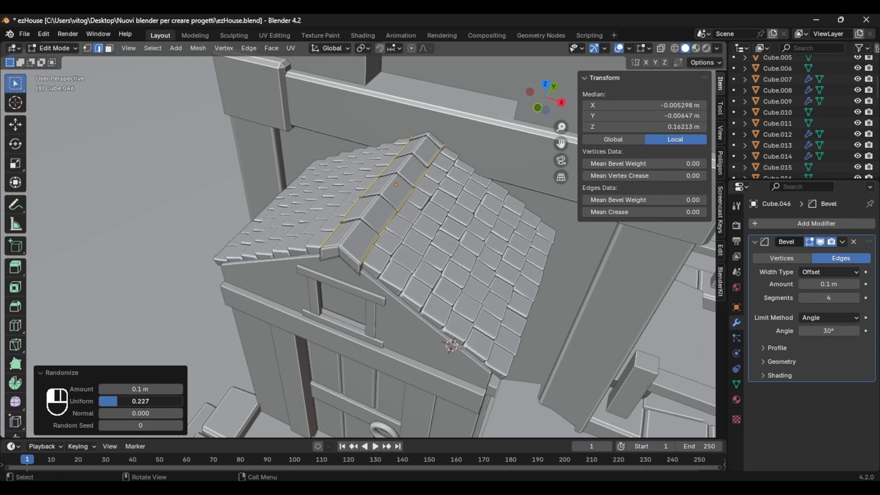
{"action": "scroll", "coordinate": [151, 196], "scroll_direction": "down", "scroll_amount": 4}
{"action": "key", "text": "Tab"}
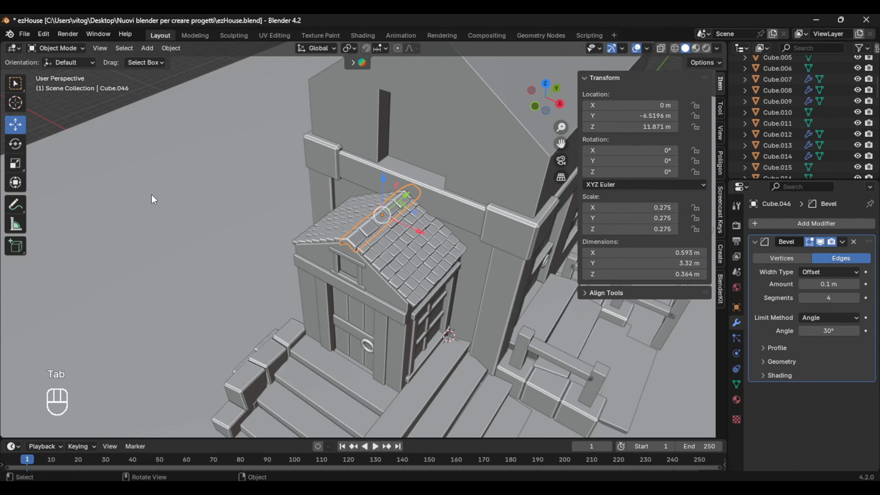
Examine the tiled porch roof and its ridge caps up close and from the front of the house
{"action": "left_click", "coordinate": [152, 196]}
{"action": "middle_click_drag", "start_coordinate": [152, 197], "coordinate": [167, 205]}
{"action": "scroll", "coordinate": [243, 225], "scroll_direction": "up", "scroll_amount": 6}
{"action": "middle_click_drag", "start_coordinate": [249, 225], "coordinate": [299, 257]}
{"action": "scroll", "coordinate": [299, 258], "scroll_direction": "up", "scroll_amount": 2}
{"action": "scroll", "coordinate": [299, 258], "scroll_direction": "down", "scroll_amount": 8}
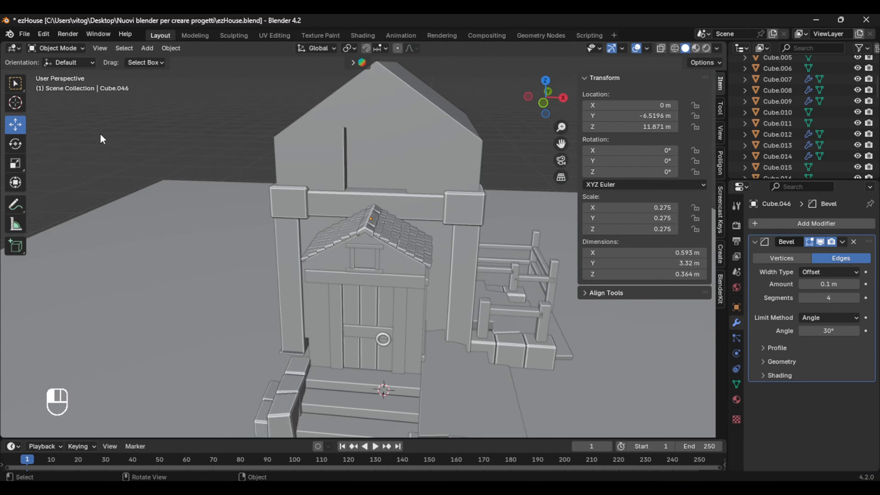
{"action": "middle_click_drag", "start_coordinate": [102, 138], "coordinate": [142, 146]}
{"action": "scroll", "coordinate": [416, 228], "scroll_direction": "up", "scroll_amount": 3}
Add a cube in front of the porch gable at about Y -9.34 m and Z 11.60 m, scaled down to about 0.349
{"action": "key", "text": "shift+a"}
{"action": "mouse_move", "coordinate": [381, 141]}
{"action": "left_click", "coordinate": [455, 149]}
{"action": "scroll", "coordinate": [416, 243], "scroll_direction": "down", "scroll_amount": 3}
{"action": "left_click_drag", "start_coordinate": [359, 324], "coordinate": [369, 147]}
{"action": "middle_click_drag", "start_coordinate": [433, 170], "coordinate": [377, 200]}
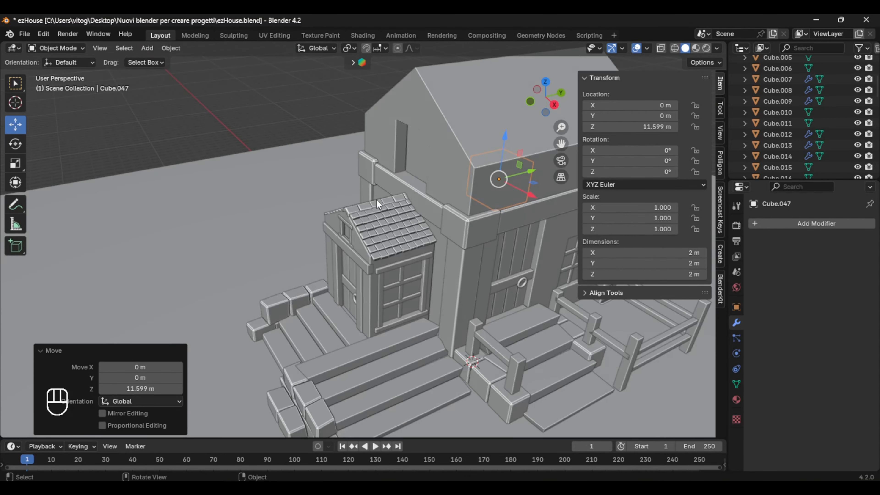
{"action": "left_click_drag", "start_coordinate": [528, 178], "coordinate": [341, 239]}
{"action": "scroll", "coordinate": [342, 254], "scroll_direction": "up", "scroll_amount": 3}
{"action": "middle_click_drag", "start_coordinate": [342, 256], "coordinate": [449, 264]}
{"action": "key", "text": "s"}
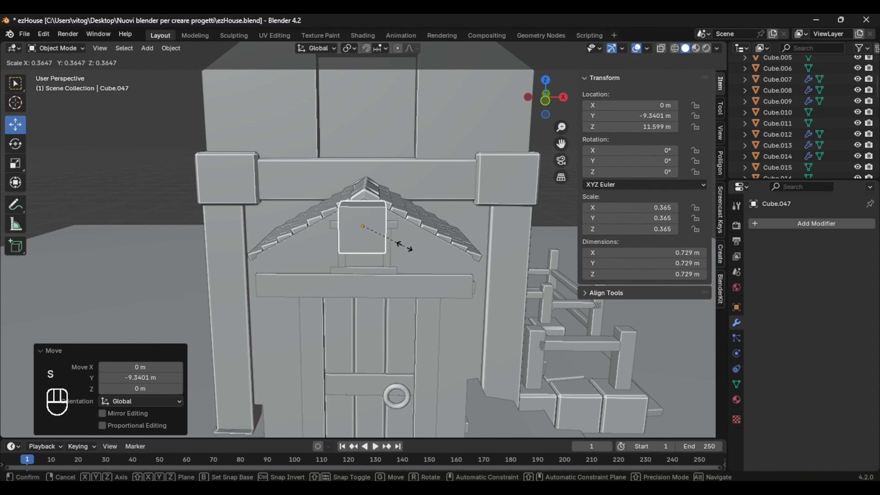
{"action": "left_click", "coordinate": [403, 246]}
Shift the porch roof tiles along Y to about -6.70 m and adjust their Y scale
{"action": "middle_click_drag", "start_coordinate": [409, 243], "coordinate": [350, 270]}
{"action": "left_click", "coordinate": [440, 257]}
{"action": "middle_click_drag", "start_coordinate": [442, 259], "coordinate": [421, 255]}
{"action": "left_click_drag", "start_coordinate": [463, 243], "coordinate": [461, 243]}
{"action": "scroll", "coordinate": [464, 243], "scroll_direction": "up", "scroll_amount": 2}
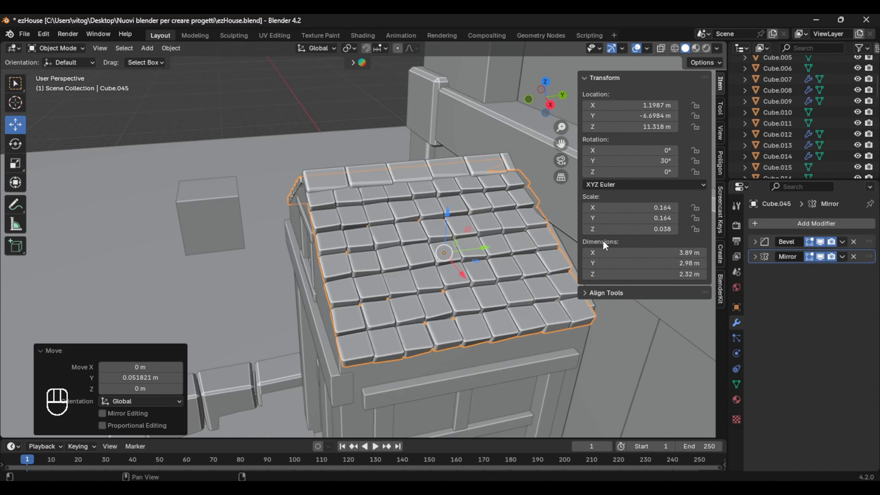
{"action": "left_click_drag", "start_coordinate": [627, 218], "coordinate": [632, 219]}
Set the ridge caps' Y scale to 0.295
{"action": "middle_click_drag", "start_coordinate": [376, 274], "coordinate": [409, 267]}
{"action": "left_click", "coordinate": [331, 186]}
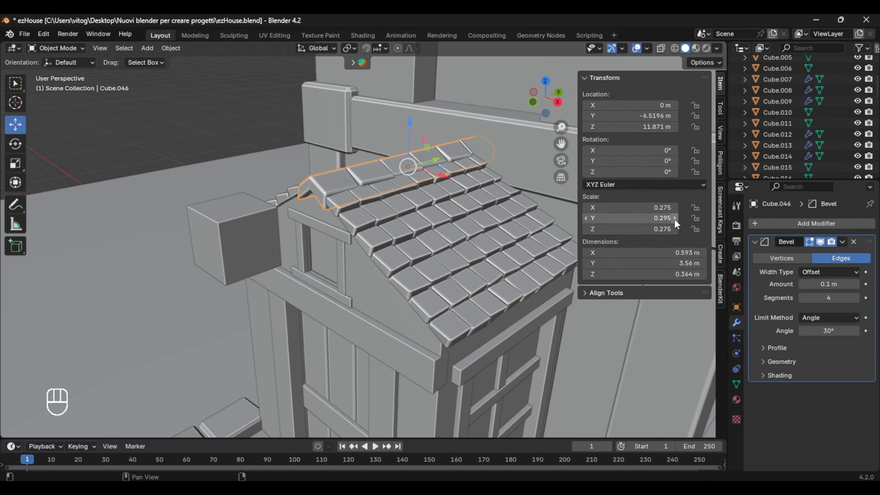
{"action": "middle_click_drag", "start_coordinate": [454, 236], "coordinate": [624, 218]}
{"action": "left_click", "coordinate": [517, 189]}
{"action": "middle_click_drag", "start_coordinate": [514, 189], "coordinate": [462, 229]}
Adjust the roof tiles' Y scale so the rows fit the depth between the porch front and the house wall
{"action": "middle_click_drag", "start_coordinate": [288, 274], "coordinate": [387, 267]}
{"action": "left_click", "coordinate": [388, 267]}
{"action": "middle_click_drag", "start_coordinate": [492, 222], "coordinate": [413, 246]}
{"action": "left_click_drag", "start_coordinate": [634, 218], "coordinate": [639, 218]}
{"action": "middle_click_drag", "start_coordinate": [492, 266], "coordinate": [333, 266]}
Fine-tune the ridge caps' Y scale to match the depth of the roof tiles
{"action": "left_click", "coordinate": [451, 177]}
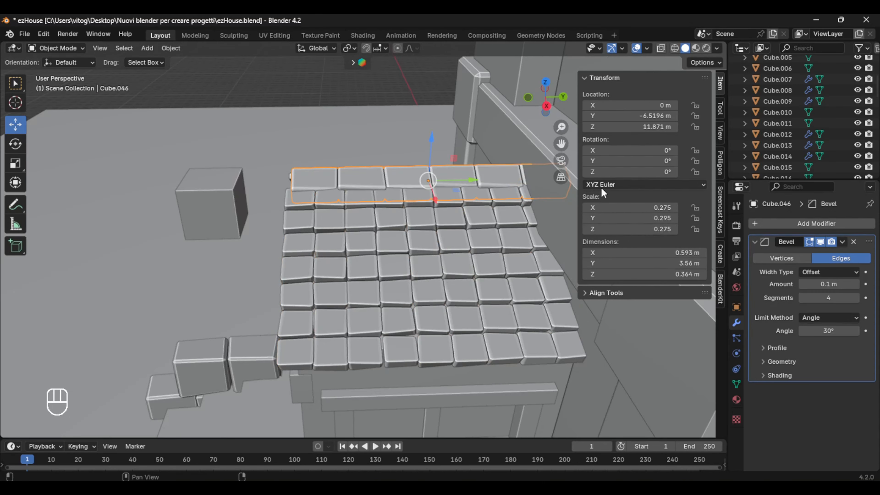
{"action": "left_click_drag", "start_coordinate": [677, 220], "coordinate": [681, 221]}
{"action": "middle_click_drag", "start_coordinate": [322, 264], "coordinate": [392, 253]}
Reshape the cube in front of the gable into a plank with X scale 0.949 and Z scale 0.129, rotated -30° about Y
{"action": "left_click", "coordinate": [298, 211]}
{"action": "middle_click_drag", "start_coordinate": [298, 239], "coordinate": [459, 272]}
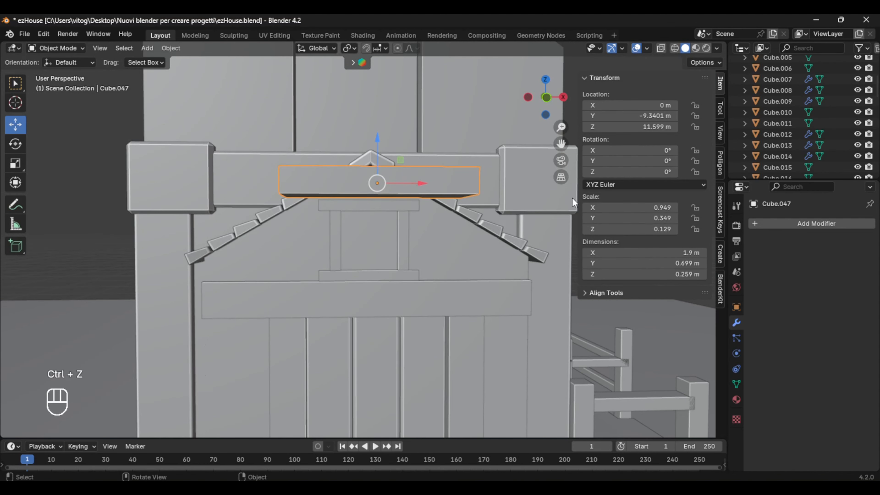
{"action": "middle_click_drag", "start_coordinate": [461, 225], "coordinate": [513, 234]}
Thin the plank to Y scale 0.099 and Z scale 0.079, and place it beneath the tiles along the left gable slope
{"action": "left_click_drag", "start_coordinate": [632, 218], "coordinate": [634, 218]}
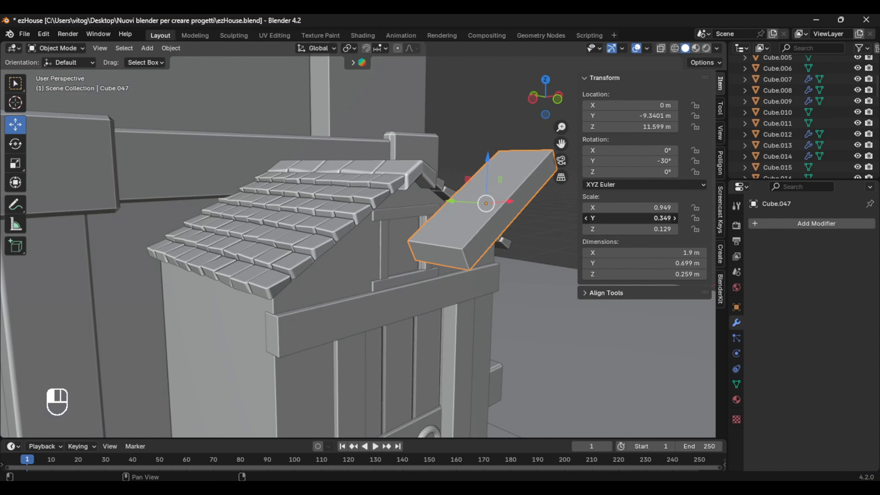
{"action": "left_click_drag", "start_coordinate": [510, 201], "coordinate": [429, 209]}
{"action": "middle_click_drag", "start_coordinate": [479, 231], "coordinate": [520, 244]}
{"action": "left_click_drag", "start_coordinate": [464, 236], "coordinate": [419, 234]}
{"action": "middle_click_drag", "start_coordinate": [450, 243], "coordinate": [424, 200]}
{"action": "left_click_drag", "start_coordinate": [268, 176], "coordinate": [270, 180]}
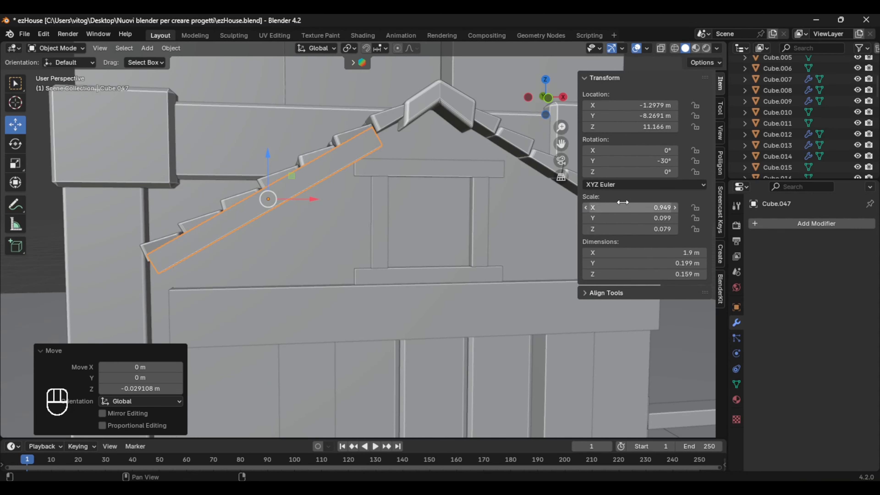
Lengthen the gable plank to X scale 1.079, shift it up along the slope, and set its Y rotation to -29°
{"action": "key", "text": "ctrl+z"}
{"action": "key", "text": "ctrl+z"}
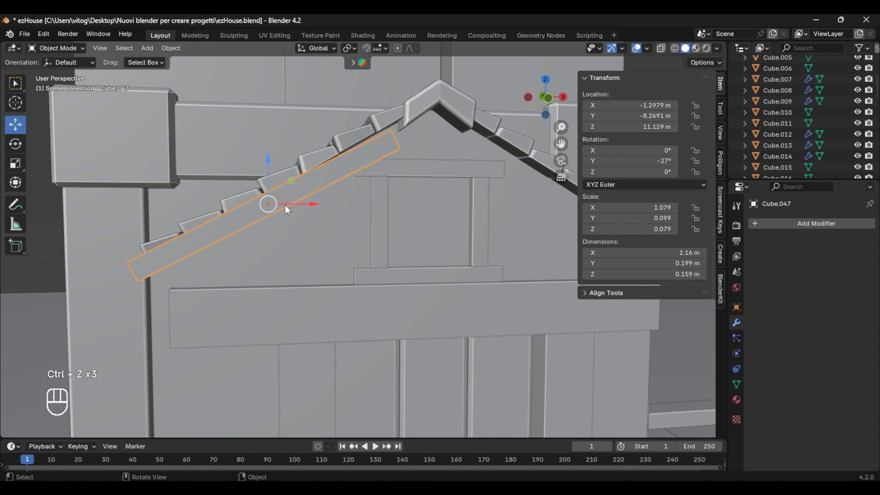
{"action": "left_click_drag", "start_coordinate": [287, 210], "coordinate": [302, 192]}
{"action": "left_click", "coordinate": [586, 161]}
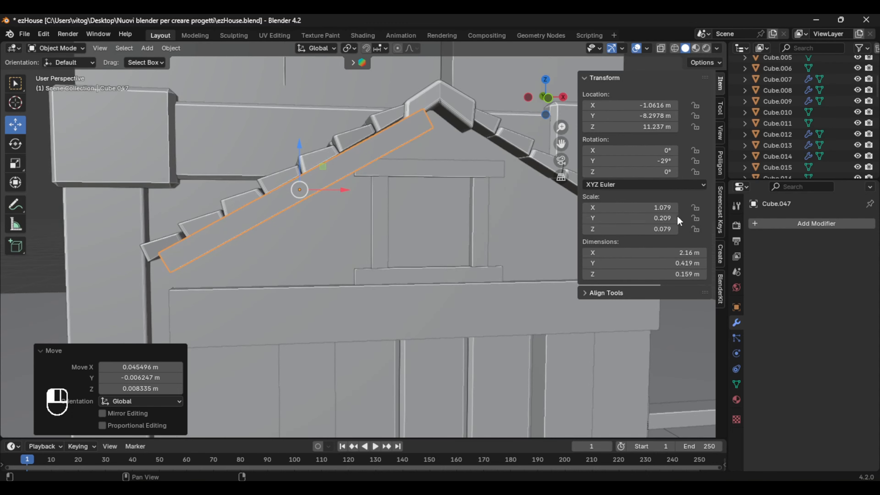
Undo the trial changes to the gable plank, and set its X scale to 1.209 and Y scale to 0.079
{"action": "key", "text": "ctrl+z"}
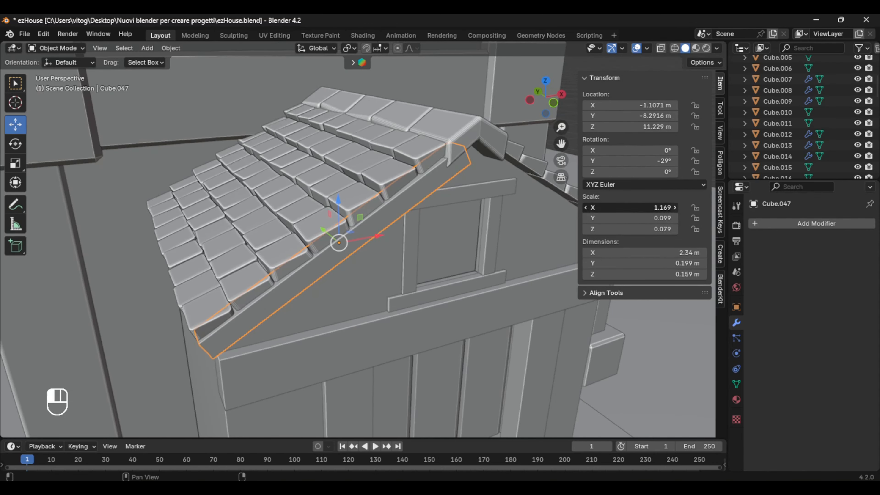
{"action": "key", "text": "ctrl+z"}
{"action": "key", "text": "ctrl+z"}
{"action": "key", "text": "ctrl+z"}
{"action": "key", "text": "ctrl+z"}
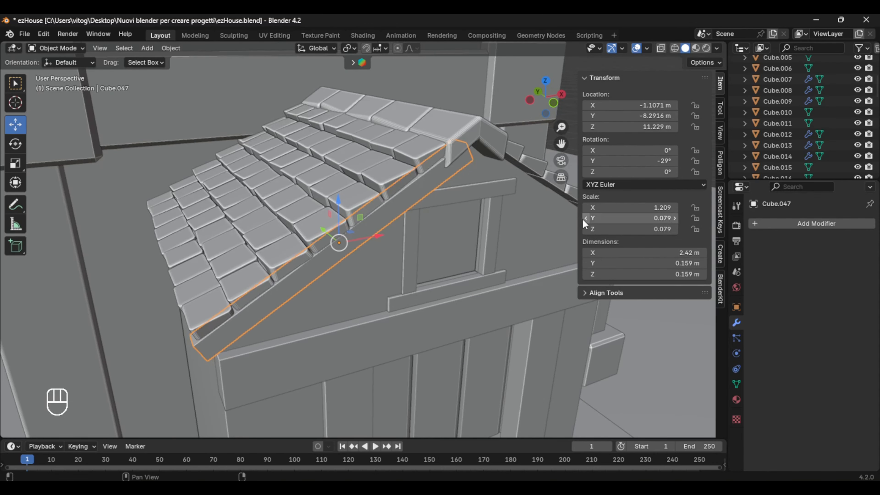
Set the porch gable plank to X scale 1.179 and Y scale 0.099, and shift it about 0.07 m along Y
{"action": "middle_click_drag", "start_coordinate": [554, 236], "coordinate": [352, 247]}
{"action": "left_click", "coordinate": [374, 250]}
{"action": "left_click_drag", "start_coordinate": [322, 202], "coordinate": [323, 203]}
{"action": "middle_click_drag", "start_coordinate": [325, 215], "coordinate": [423, 222]}
Add a Mirror modifier to the porch gable plank, using the porch body as the mirror object
{"action": "left_click", "coordinate": [793, 224]}
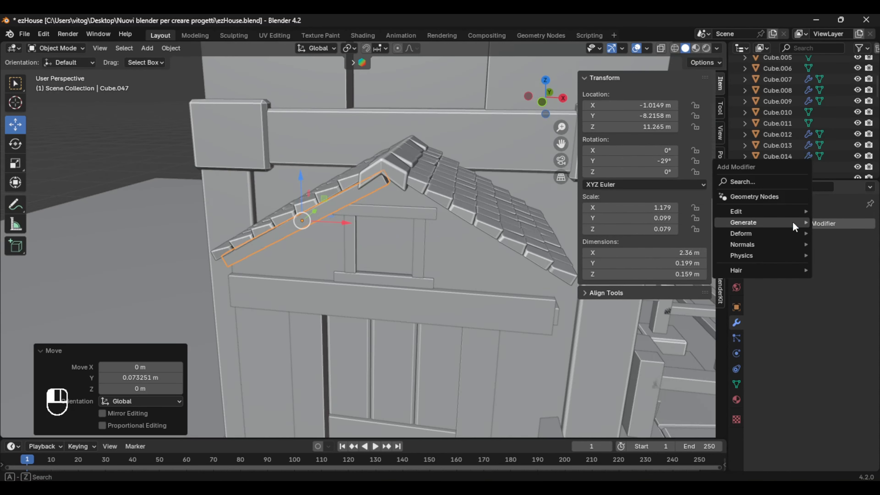
{"action": "mouse_move", "coordinate": [792, 223]}
{"action": "left_click", "coordinate": [644, 298]}
{"action": "left_click", "coordinate": [853, 299]}
{"action": "left_click", "coordinate": [344, 248]}
Add a cube, raise it about 8.3 m, and move it out in front of the porch
{"action": "middle_click_drag", "start_coordinate": [305, 243], "coordinate": [270, 186]}
{"action": "key", "text": "shift+a"}
{"action": "left_click", "coordinate": [311, 186]}
{"action": "scroll", "coordinate": [435, 269], "scroll_direction": "down", "scroll_amount": 4}
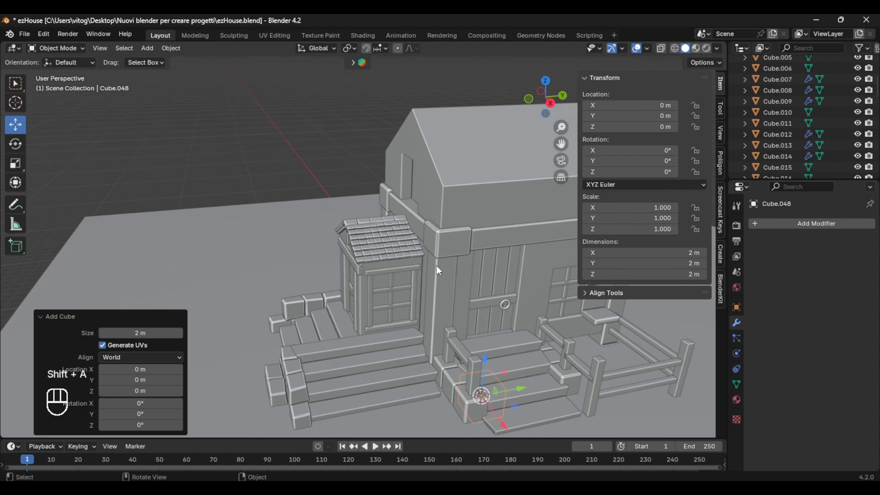
{"action": "left_click_drag", "start_coordinate": [420, 312], "coordinate": [420, 224]}
{"action": "left_click_drag", "start_coordinate": [455, 258], "coordinate": [365, 270]}
{"action": "middle_click_drag", "start_coordinate": [366, 270], "coordinate": [451, 310]}
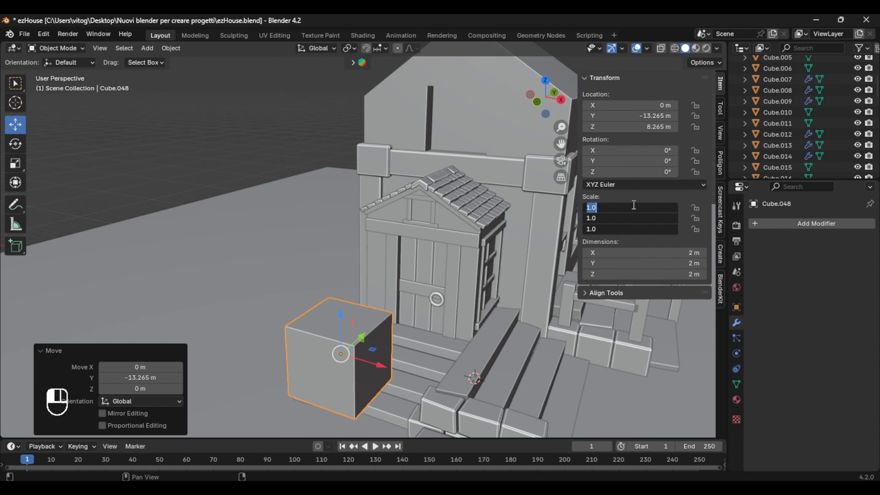
Scale the cube down to 0.094 and place it beneath the front end of the porch roof's side eave
{"action": "left_click", "coordinate": [523, 224]}
{"action": "middle_click_drag", "start_coordinate": [523, 225], "coordinate": [555, 302]}
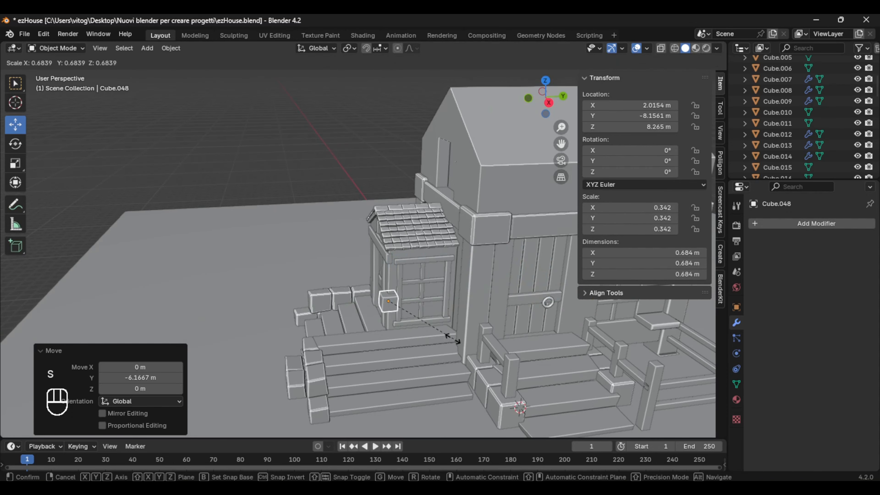
{"action": "scroll", "coordinate": [425, 241], "scroll_direction": "up", "scroll_amount": 9}
{"action": "middle_click_drag", "start_coordinate": [440, 208], "coordinate": [480, 274], "text": "shift"}
{"action": "key", "text": "s"}
{"action": "left_click", "coordinate": [370, 229]}
{"action": "middle_click_drag", "start_coordinate": [369, 229], "coordinate": [450, 201]}
{"action": "left_click_drag", "start_coordinate": [479, 91], "coordinate": [479, 62]}
{"action": "middle_click_drag", "start_coordinate": [517, 166], "coordinate": [478, 205]}
{"action": "key", "text": "ctrl+z"}
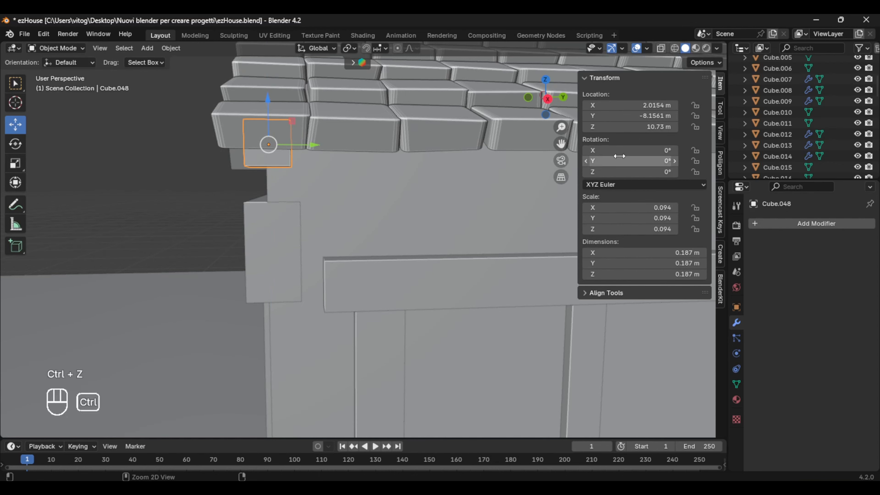
Stretch the small cube to Y scale 1.644 and align it as a strip beneath the porch roof's lowest tile row
{"action": "left_click_drag", "start_coordinate": [619, 218], "coordinate": [647, 218]}
{"action": "left_click_drag", "start_coordinate": [316, 146], "coordinate": [561, 160]}
{"action": "left_click_drag", "start_coordinate": [616, 159], "coordinate": [598, 159]}
{"action": "scroll", "coordinate": [485, 212], "scroll_direction": "down", "scroll_amount": 7}
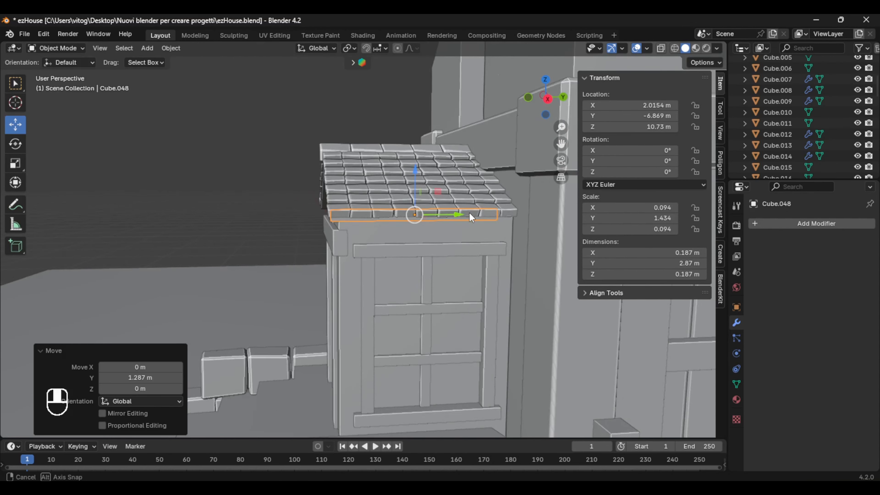
{"action": "middle_click_drag", "start_coordinate": [470, 217], "coordinate": [454, 216]}
{"action": "left_click_drag", "start_coordinate": [413, 212], "coordinate": [423, 212]}
{"action": "key", "text": "ctrl+z"}
{"action": "left_click_drag", "start_coordinate": [631, 218], "coordinate": [640, 218]}
{"action": "middle_click_drag", "start_coordinate": [349, 215], "coordinate": [408, 220]}
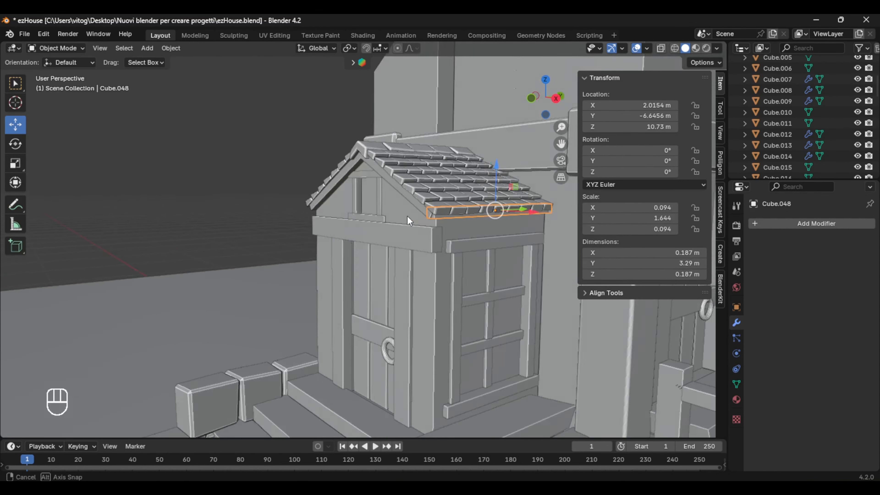
Deselect the eave strip and save the file
{"action": "scroll", "coordinate": [408, 220], "scroll_direction": "down", "scroll_amount": 4}
{"action": "left_click", "coordinate": [286, 214]}
{"action": "scroll", "coordinate": [388, 244], "scroll_direction": "down", "scroll_amount": 3}
{"action": "middle_click_drag", "start_coordinate": [286, 215], "coordinate": [386, 260]}
{"action": "key", "text": "ctrl+s"}
Add a cube, raise it about 9.8 m, and place it in front of the porch
{"action": "scroll", "coordinate": [385, 210], "scroll_direction": "up", "scroll_amount": 4}
{"action": "middle_click_drag", "start_coordinate": [385, 209], "coordinate": [325, 204], "text": "shift"}
{"action": "middle_click_drag", "start_coordinate": [326, 205], "coordinate": [287, 174]}
{"action": "middle_click_drag", "start_coordinate": [288, 173], "coordinate": [321, 121], "text": "shift"}
{"action": "key", "text": "shift+a"}
{"action": "left_click", "coordinate": [341, 114]}
{"action": "left_click_drag", "start_coordinate": [310, 378], "coordinate": [301, 219]}
{"action": "middle_click_drag", "start_coordinate": [301, 219], "coordinate": [331, 218]}
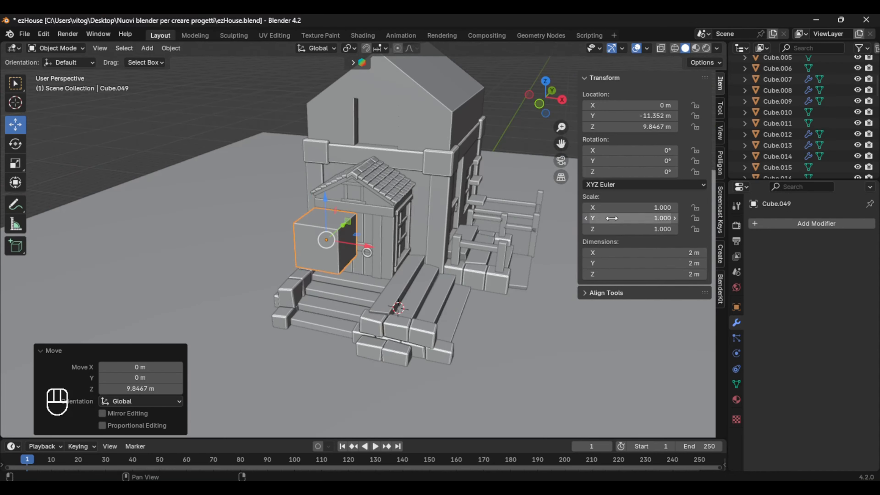
Flatten the cube to Z scale 0.129 and X and Y scale 0.679 as a roof tile
{"action": "left_click_drag", "start_coordinate": [630, 229], "coordinate": [618, 229]}
{"action": "scroll", "coordinate": [407, 271], "scroll_direction": "up", "scroll_amount": 3}
{"action": "middle_click_drag", "start_coordinate": [407, 270], "coordinate": [376, 293]}
{"action": "key", "text": "s"}
{"action": "left_click", "coordinate": [435, 284]}
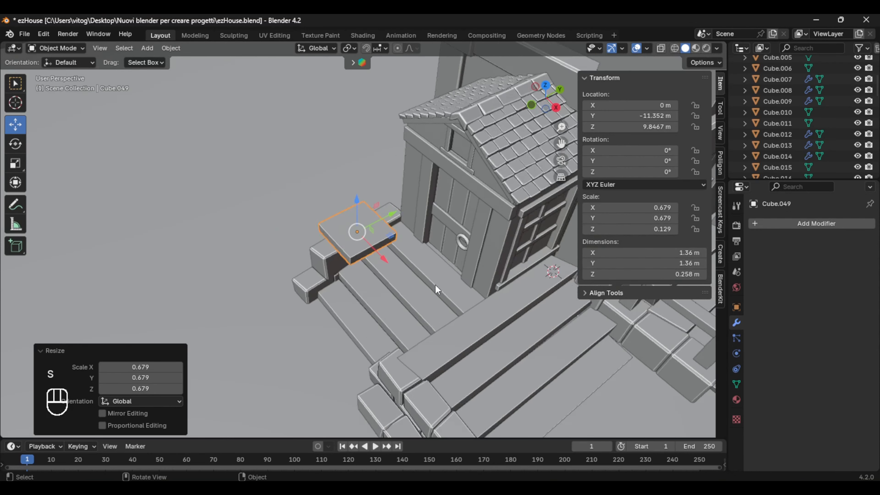
Shape the tile into a wedge by moving one of its edges along Z in Edit Mode
{"action": "middle_click_drag", "start_coordinate": [435, 284], "coordinate": [462, 260]}
{"action": "key", "text": "Tab"}
{"action": "left_click", "coordinate": [433, 232]}
{"action": "scroll", "coordinate": [433, 233], "scroll_direction": "up", "scroll_amount": 2}
{"action": "left_click", "coordinate": [438, 245]}
{"action": "middle_click_drag", "start_coordinate": [433, 233], "coordinate": [333, 219]}
{"action": "key", "text": "g"}
{"action": "key", "text": "z"}
{"action": "left_click", "coordinate": [440, 230]}
{"action": "key", "text": "Tab"}
Move the wedge tile up and back above the main roof ridge, to about Y -3.17 m and Z 17.5 m
{"action": "scroll", "coordinate": [332, 219], "scroll_direction": "down", "scroll_amount": 3}
{"action": "left_click_drag", "start_coordinate": [328, 208], "coordinate": [319, 101]}
{"action": "scroll", "coordinate": [367, 179], "scroll_direction": "down", "scroll_amount": 3}
{"action": "left_click_drag", "start_coordinate": [342, 169], "coordinate": [491, 150]}
{"action": "scroll", "coordinate": [487, 202], "scroll_direction": "up", "scroll_amount": 2}
{"action": "middle_click_drag", "start_coordinate": [487, 202], "coordinate": [530, 183]}
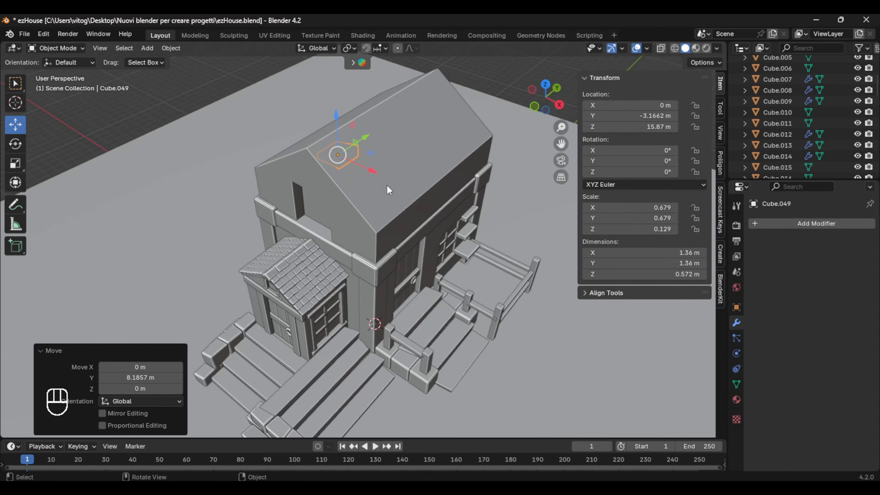
{"action": "left_click_drag", "start_coordinate": [337, 121], "coordinate": [336, 97]}
Rotate the wedge tile 35° about Y to match the slope of the main roof
{"action": "middle_click_drag", "start_coordinate": [402, 163], "coordinate": [435, 156]}
{"action": "middle_click_drag", "start_coordinate": [435, 156], "coordinate": [485, 208], "text": "shift"}
{"action": "scroll", "coordinate": [438, 228], "scroll_direction": "up", "scroll_amount": 3}
{"action": "left_click_drag", "start_coordinate": [630, 172], "coordinate": [643, 161]}
{"action": "key", "text": "ctrl+z"}
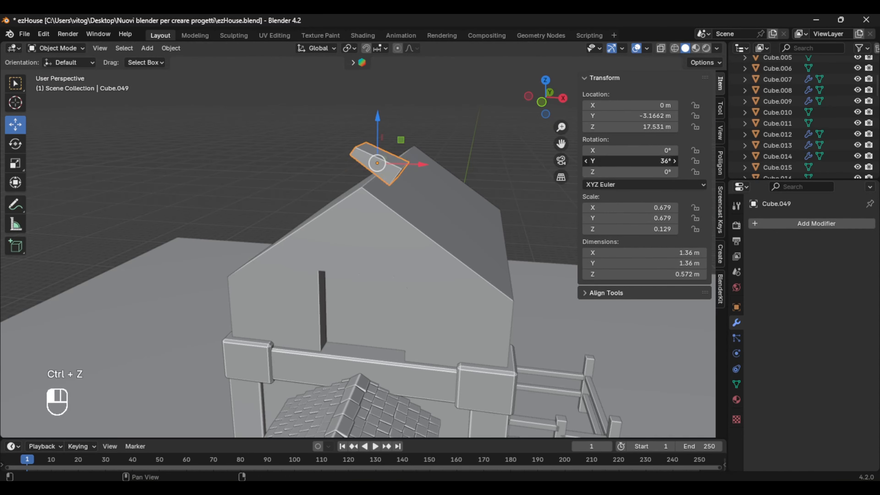
Position the tile on the upper front corner of the main roof slope, at about X 0.63, Y -4.19, Z 16.7 m
{"action": "left_click_drag", "start_coordinate": [378, 132], "coordinate": [378, 146]}
{"action": "middle_click_drag", "start_coordinate": [446, 169], "coordinate": [412, 183]}
{"action": "left_click_drag", "start_coordinate": [417, 178], "coordinate": [375, 184]}
{"action": "middle_click_drag", "start_coordinate": [395, 199], "coordinate": [410, 211]}
{"action": "left_click_drag", "start_coordinate": [372, 214], "coordinate": [393, 230]}
{"action": "left_click_drag", "start_coordinate": [372, 188], "coordinate": [373, 210]}
{"action": "scroll", "coordinate": [431, 221], "scroll_direction": "up", "scroll_amount": 2}
{"action": "key", "text": "g"}
{"action": "middle_click_drag", "start_coordinate": [431, 221], "coordinate": [395, 240]}
{"action": "left_click", "coordinate": [457, 239]}
{"action": "scroll", "coordinate": [395, 239], "scroll_direction": "down", "scroll_amount": 2}
Add an Array modifier with a count of 4 to run the tile down the slope, and scale the tile to 0.593
{"action": "left_click", "coordinate": [808, 224]}
{"action": "mouse_move", "coordinate": [803, 223]}
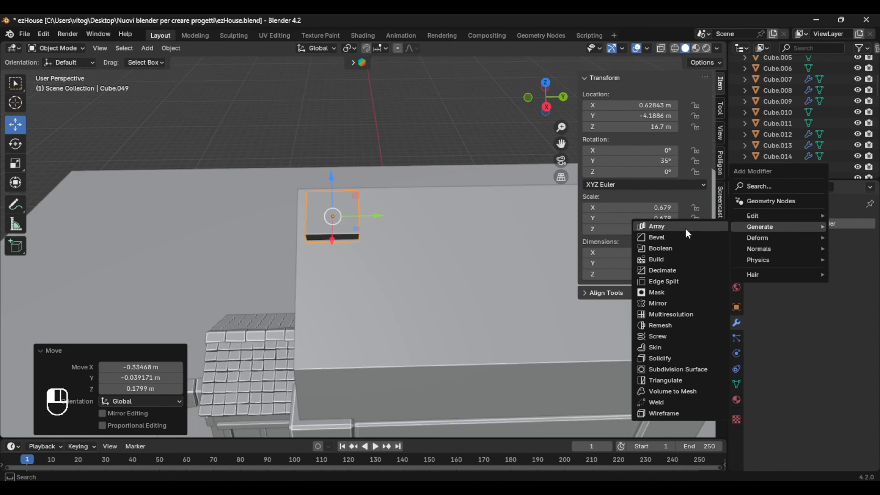
{"action": "left_click", "coordinate": [685, 227]}
{"action": "middle_click_drag", "start_coordinate": [445, 308], "coordinate": [498, 300]}
{"action": "middle_click_drag", "start_coordinate": [622, 349], "coordinate": [409, 287]}
{"action": "left_click", "coordinate": [602, 344]}
{"action": "scroll", "coordinate": [395, 284], "scroll_direction": "up", "scroll_amount": 3}
Add a second Array modifier with relative offset X 0 and Y 1 to repeat the tile column along the roof
{"action": "left_click", "coordinate": [816, 223]}
{"action": "mouse_move", "coordinate": [809, 228]}
{"action": "left_click", "coordinate": [668, 224]}
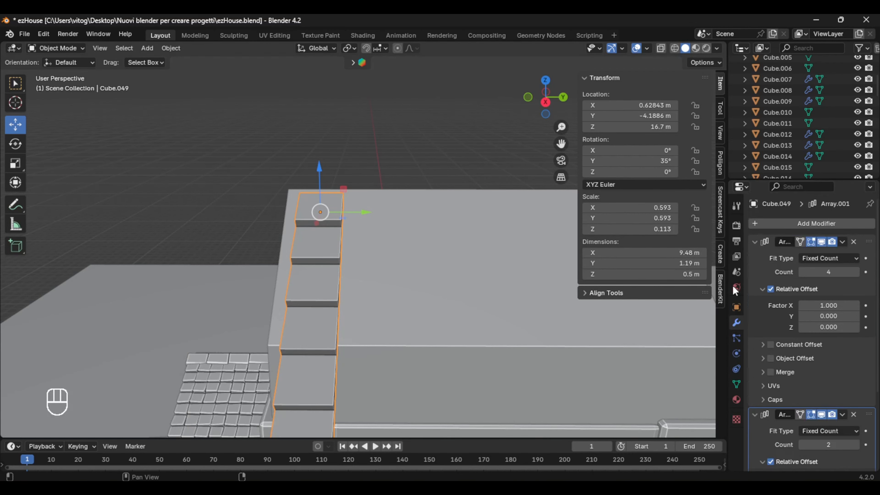
{"action": "double_click", "coordinate": [836, 370]}
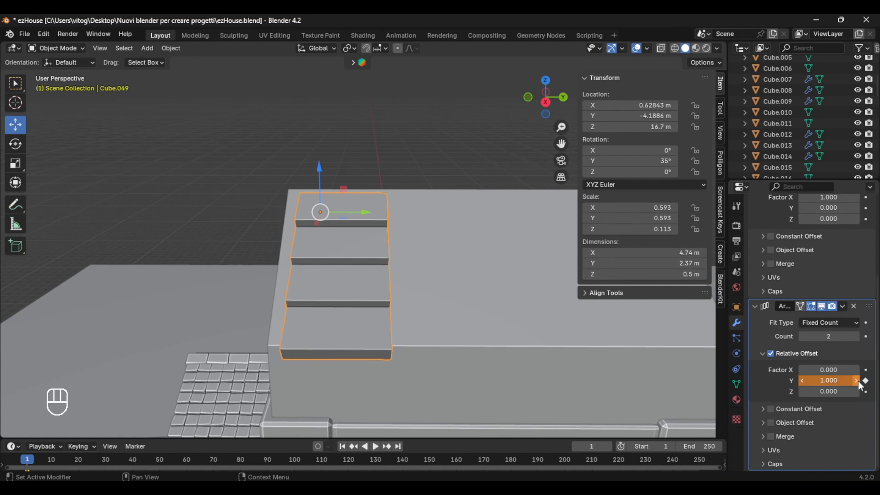
{"action": "left_click", "coordinate": [756, 306]}
{"action": "left_click", "coordinate": [756, 414]}
{"action": "left_click", "coordinate": [755, 306]}
{"action": "left_click", "coordinate": [755, 242]}
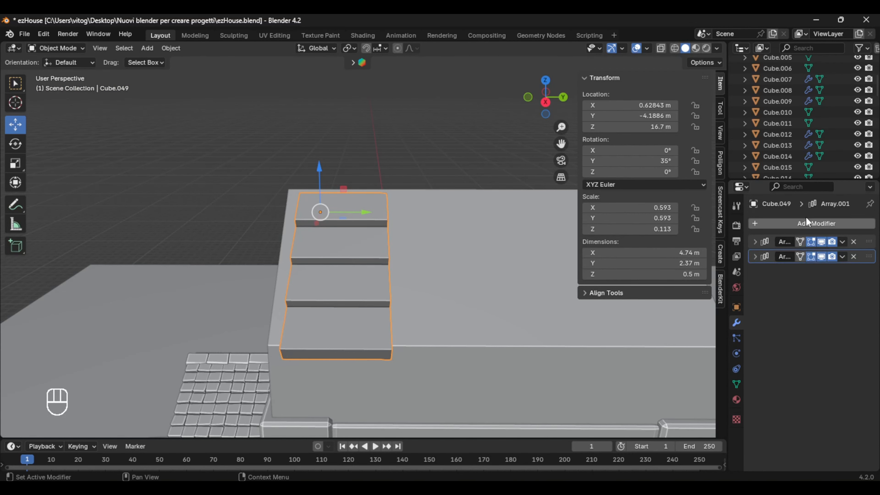
Add a Bevel modifier to the tiles and raise the second array's count to 7
{"action": "left_click", "coordinate": [806, 221]}
{"action": "mouse_move", "coordinate": [794, 223]}
{"action": "left_click", "coordinate": [679, 233]}
{"action": "left_click", "coordinate": [802, 327]}
{"action": "left_click_drag", "start_coordinate": [832, 313], "coordinate": [855, 312]}
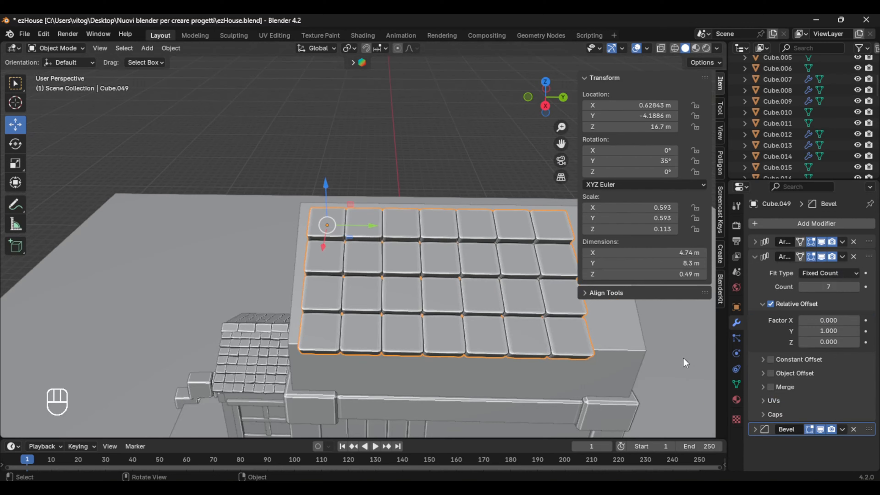
Raise the second array's count to 8, scale the tiles to 0.601, and nudge them along Y to fit the roof
{"action": "scroll", "coordinate": [654, 352], "scroll_direction": "down", "scroll_amount": 1}
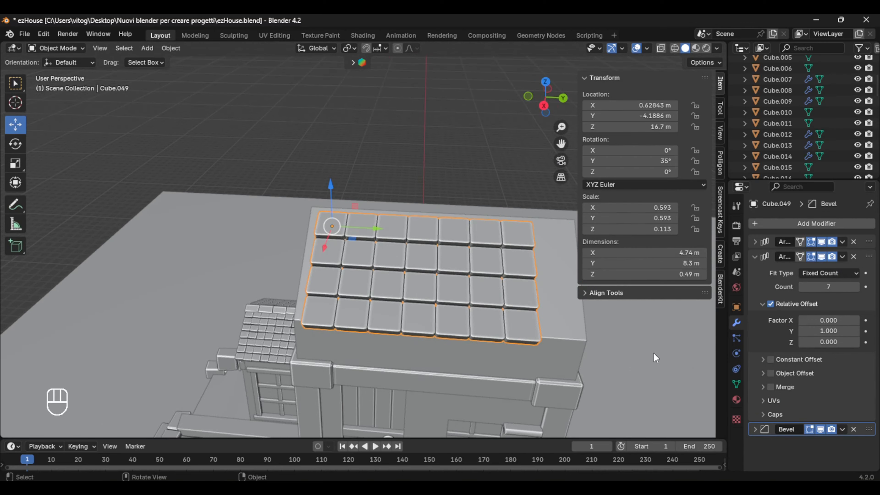
{"action": "middle_click_drag", "start_coordinate": [653, 352], "coordinate": [634, 329], "text": "shift"}
{"action": "left_click", "coordinate": [857, 286]}
{"action": "key", "text": "s"}
{"action": "left_click", "coordinate": [477, 186]}
{"action": "middle_click_drag", "start_coordinate": [475, 188], "coordinate": [483, 202]}
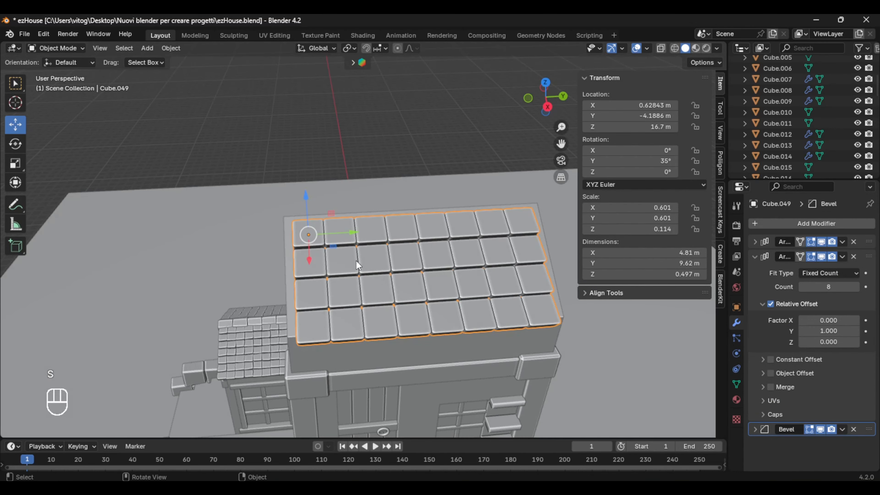
{"action": "left_click_drag", "start_coordinate": [354, 232], "coordinate": [355, 232]}
Apply both Array modifiers on the roof tiles and set their origin to geometry
{"action": "left_click", "coordinate": [836, 253]}
{"action": "left_click", "coordinate": [842, 242]}
{"action": "left_click", "coordinate": [835, 252]}
{"action": "middle_click_drag", "start_coordinate": [423, 254], "coordinate": [433, 255]}
{"action": "right_click", "coordinate": [433, 255]}
{"action": "mouse_move", "coordinate": [434, 255]}
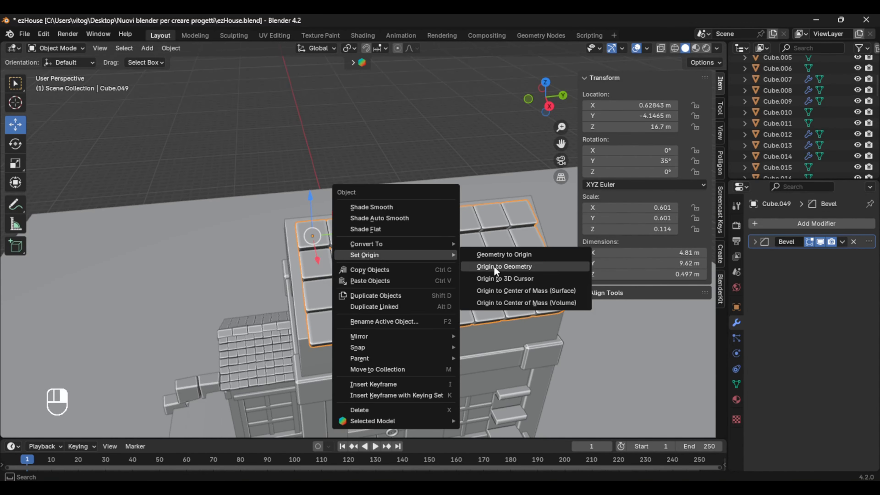
{"action": "left_click", "coordinate": [494, 267]}
Randomize the selected lower tile edges with an amount of 0.21 m in Edit Mode
{"action": "key", "text": "Tab"}
{"action": "left_click", "coordinate": [197, 48]}
{"action": "mouse_move", "coordinate": [212, 59]}
{"action": "left_click", "coordinate": [338, 152]}
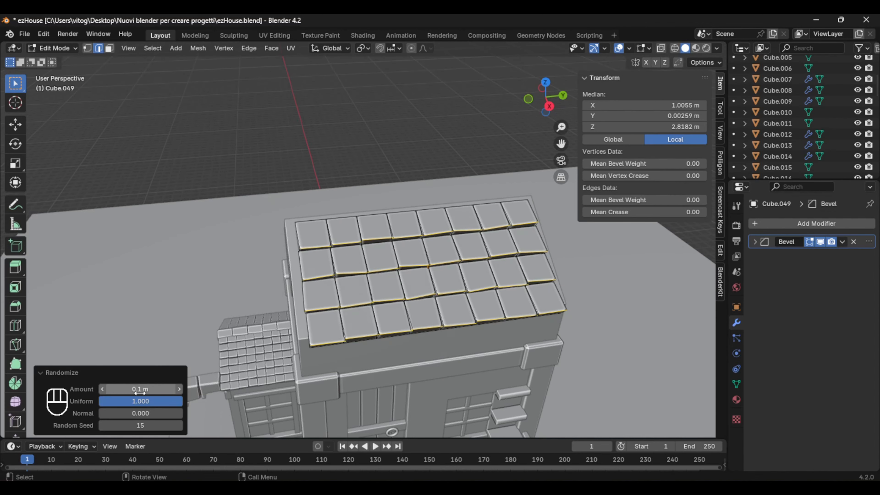
{"action": "left_click_drag", "start_coordinate": [140, 389], "coordinate": [156, 389]}
{"action": "middle_click_drag", "start_coordinate": [256, 253], "coordinate": [305, 220]}
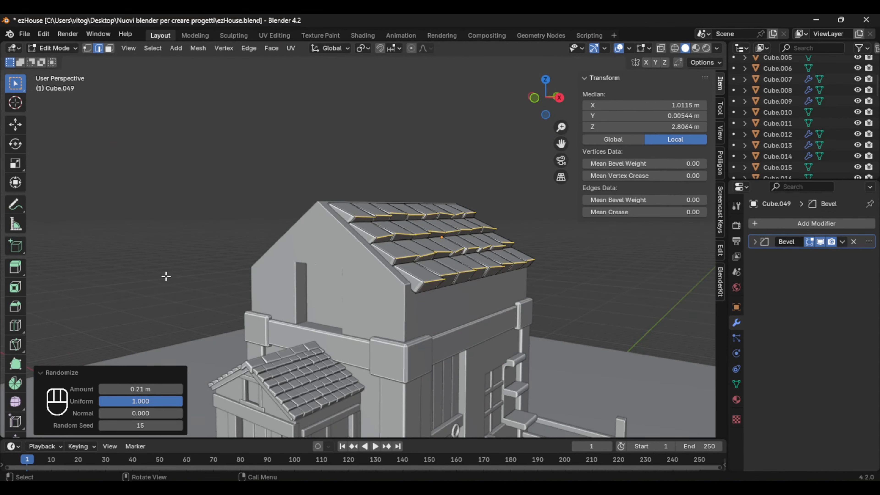
{"action": "middle_click_drag", "start_coordinate": [166, 276], "coordinate": [180, 323]}
{"action": "key", "text": "Tab"}
Add a Mirror modifier to copy the main roof tiles onto the opposite slope
{"action": "left_click", "coordinate": [781, 224]}
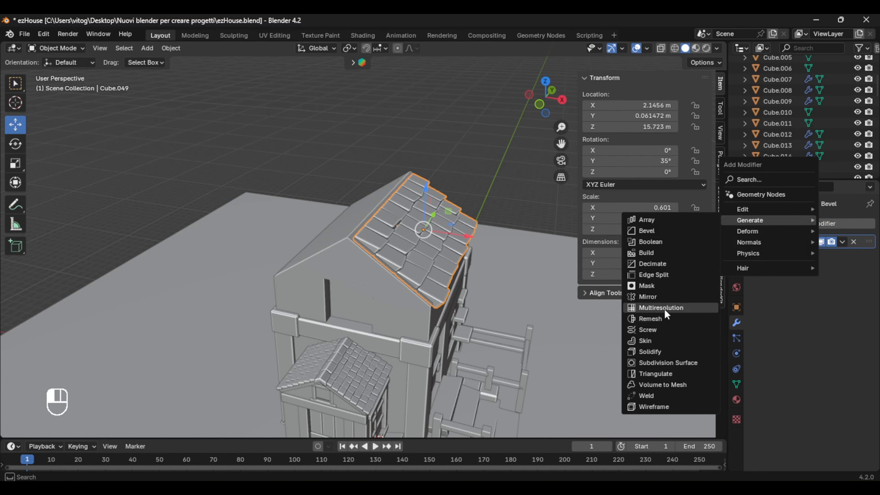
{"action": "left_click", "coordinate": [647, 296]}
{"action": "left_click", "coordinate": [195, 158]}
{"action": "middle_click_drag", "start_coordinate": [392, 260], "coordinate": [346, 275]}
{"action": "scroll", "coordinate": [366, 273], "scroll_direction": "down", "scroll_amount": 3}
Add a cube and raise it above the main roof
{"action": "scroll", "coordinate": [364, 277], "scroll_direction": "up", "scroll_amount": 4}
{"action": "key", "text": "shift+a"}
{"action": "mouse_move", "coordinate": [206, 167]}
{"action": "left_click", "coordinate": [245, 174]}
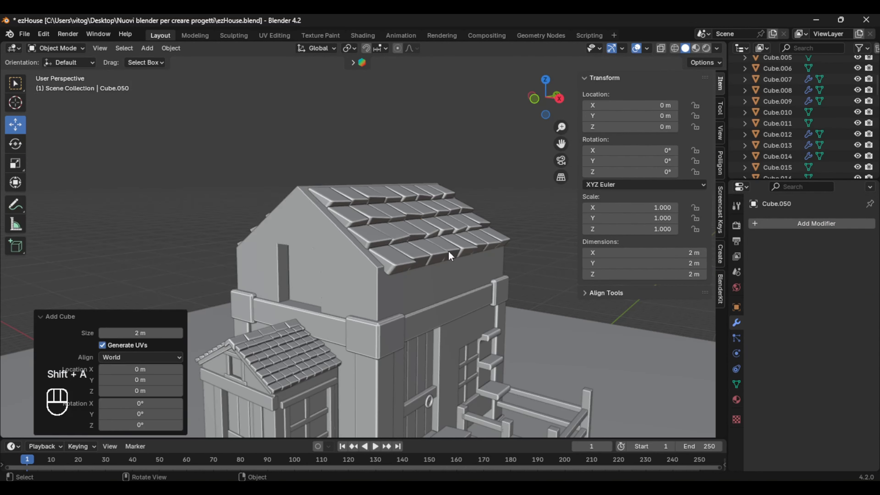
{"action": "scroll", "coordinate": [430, 257], "scroll_direction": "down", "scroll_amount": 6}
{"action": "left_click_drag", "start_coordinate": [378, 262], "coordinate": [385, 166]}
Scale the cube to 0.553 and place it at the front end of the main roof ridge
{"action": "scroll", "coordinate": [399, 295], "scroll_direction": "up", "scroll_amount": 5}
{"action": "left_click", "coordinate": [384, 228]}
{"action": "middle_click_drag", "start_coordinate": [384, 227], "coordinate": [372, 240]}
{"action": "left_click_drag", "start_coordinate": [409, 131], "coordinate": [349, 181]}
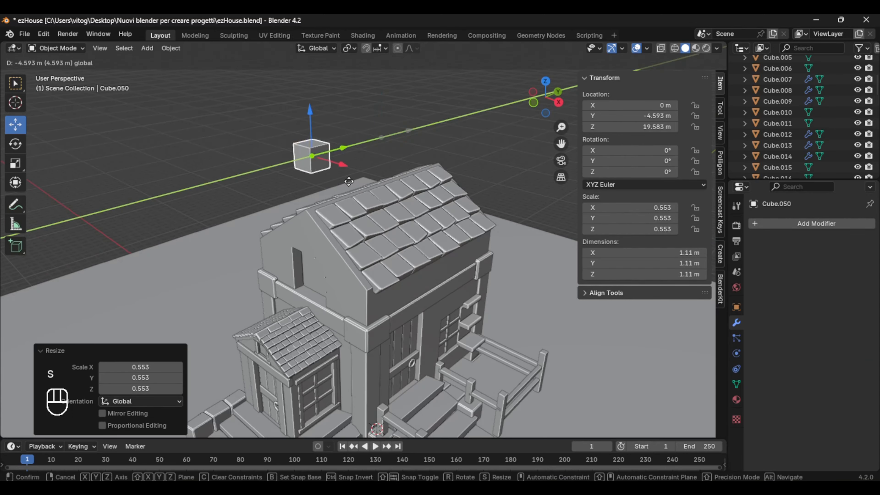
{"action": "middle_click_drag", "start_coordinate": [322, 220], "coordinate": [354, 215]}
{"action": "left_click_drag", "start_coordinate": [371, 235], "coordinate": [373, 236]}
{"action": "middle_click_drag", "start_coordinate": [360, 221], "coordinate": [418, 249]}
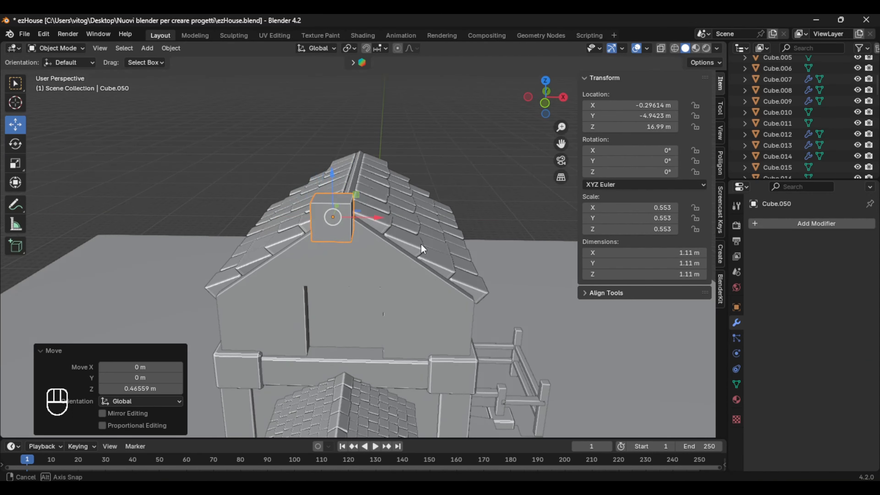
Reshape the cube into a plank with X scale 2.916 and Y and Z scale 0.284, rotated -38° along the left gable slope
{"action": "key", "text": "ctrl+z"}
{"action": "scroll", "coordinate": [383, 241], "scroll_direction": "up", "scroll_amount": 3}
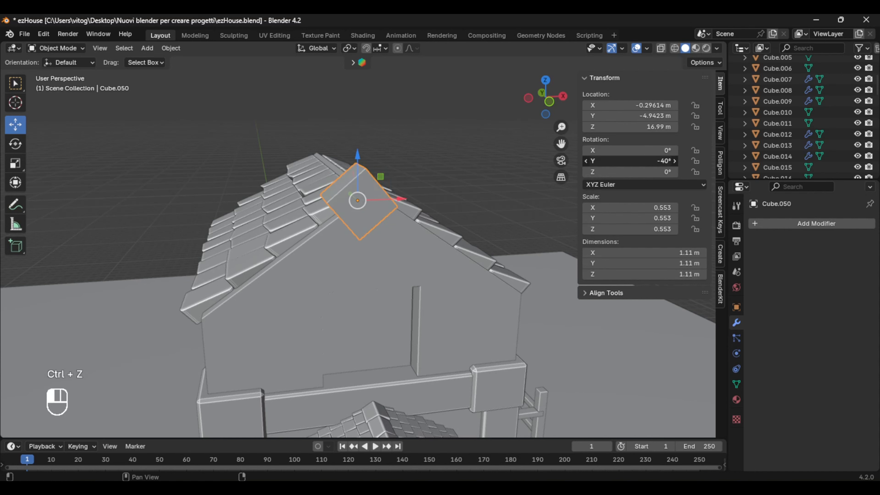
{"action": "left_click_drag", "start_coordinate": [359, 207], "coordinate": [282, 260]}
{"action": "left_click", "coordinate": [356, 277]}
{"action": "mouse_move", "coordinate": [355, 277]}
{"action": "middle_mouse_down"}
{"action": "mouse_move", "coordinate": [415, 287]}
{"action": "mouse_move", "coordinate": [373, 277]}
{"action": "middle_mouse_up"}
{"action": "left_click", "coordinate": [431, 298]}
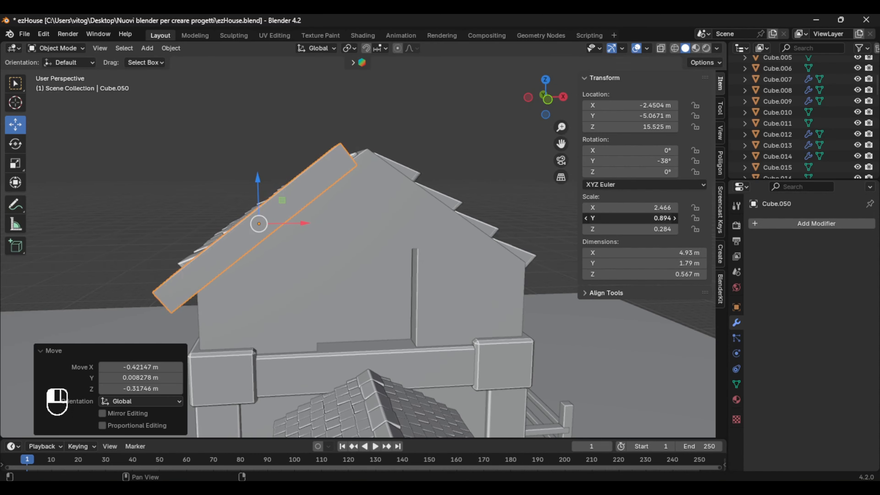
{"action": "key", "text": "ctrl+z"}
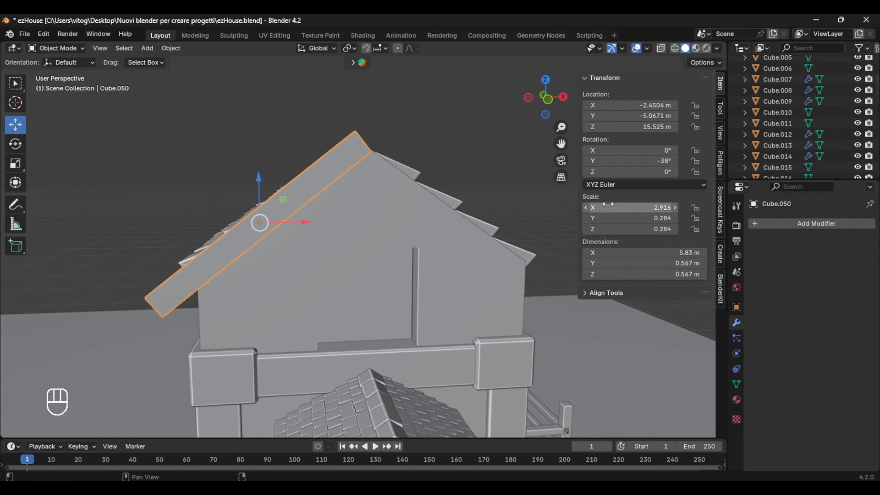
Set the gable plank's Y rotation to -33° and add a Mirror modifier across X and Y using Cube as the mirror object
{"action": "middle_click_drag", "start_coordinate": [527, 222], "coordinate": [506, 229], "text": "shift"}
{"action": "left_click", "coordinate": [755, 224]}
{"action": "mouse_move", "coordinate": [755, 224]}
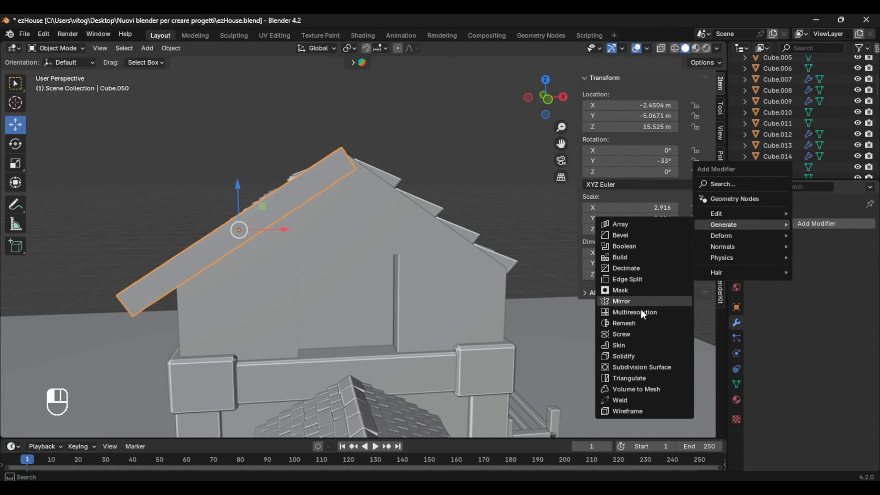
{"action": "left_click", "coordinate": [628, 301]}
{"action": "middle_click_drag", "start_coordinate": [359, 275], "coordinate": [421, 302]}
{"action": "left_click", "coordinate": [828, 258]}
{"action": "middle_click_drag", "start_coordinate": [322, 258], "coordinate": [333, 274]}
{"action": "scroll", "coordinate": [333, 274], "scroll_direction": "down", "scroll_amount": 4}
Add a cube, save the file, and place the cube above the front end of the main roof ridge
{"action": "key", "text": "shift+a"}
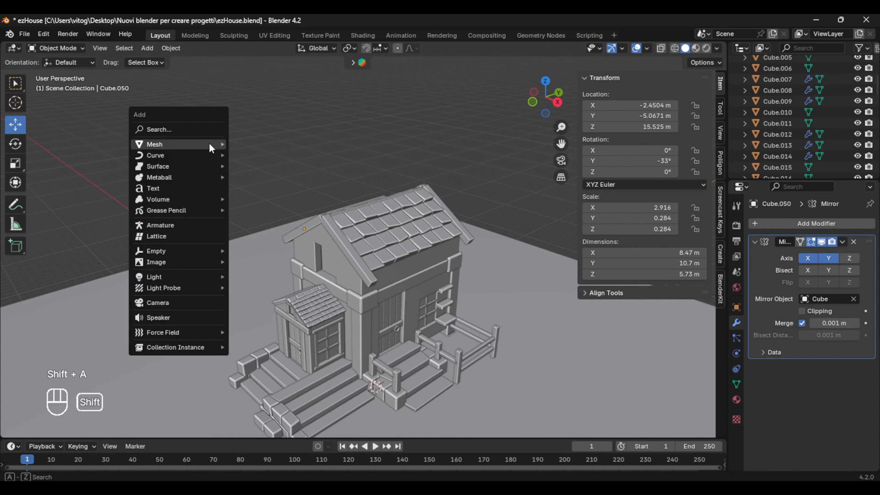
{"action": "left_click", "coordinate": [254, 154]}
{"action": "key", "text": "ctrl+s"}
{"action": "left_click_drag", "start_coordinate": [377, 349], "coordinate": [378, 157]}
{"action": "left_click_drag", "start_coordinate": [407, 189], "coordinate": [347, 208]}
{"action": "scroll", "coordinate": [347, 208], "scroll_direction": "up", "scroll_amount": 4}
{"action": "middle_click_drag", "start_coordinate": [347, 208], "coordinate": [367, 204]}
{"action": "middle_click_drag", "start_coordinate": [367, 204], "coordinate": [494, 217], "text": "shift"}
Bevel the cube's lower front edge with a 1.41 m width and a single segment to form a slanted underside
{"action": "key", "text": "Tab"}
{"action": "left_click", "coordinate": [451, 237]}
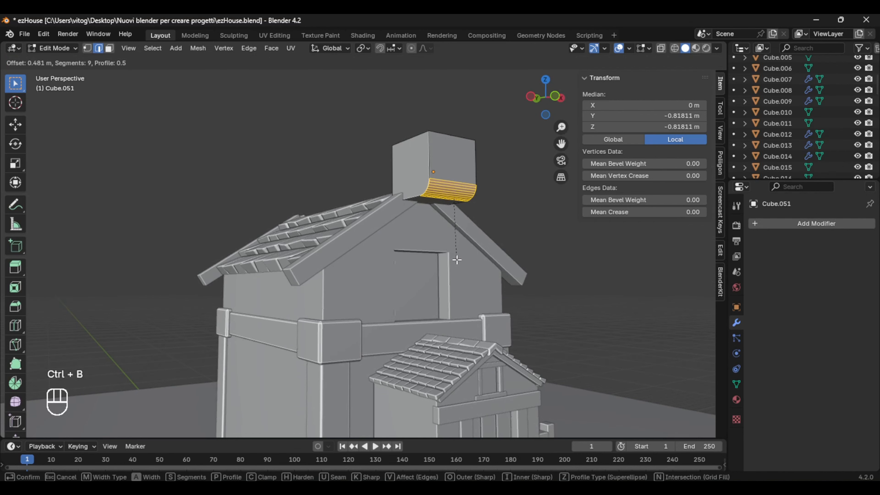
{"action": "scroll", "coordinate": [442, 287], "scroll_direction": "down", "scroll_amount": 1}
{"action": "left_click", "coordinate": [442, 288]}
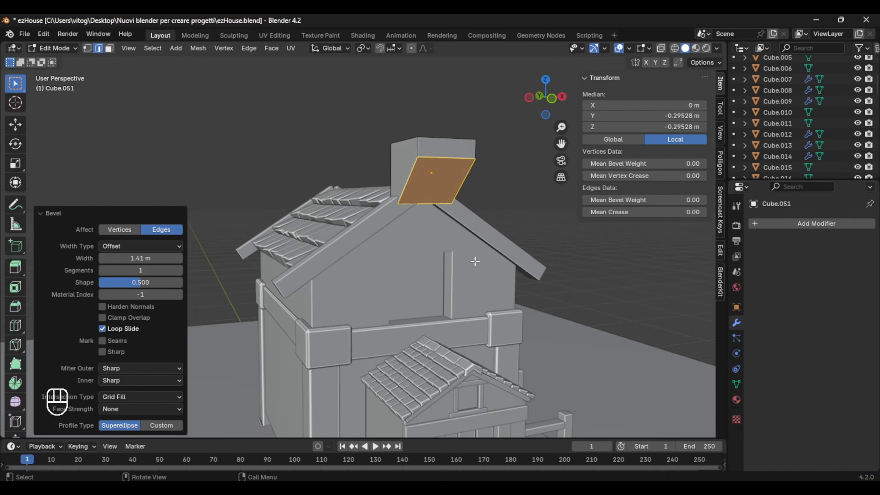
{"action": "middle_click_drag", "start_coordinate": [475, 259], "coordinate": [433, 274]}
{"action": "key", "text": "Tab"}
Scale the beveled cube to 0.634 and place it against the front gable under the ridge at Y -5.3091 m and Z 15.771 m
{"action": "key", "text": "s"}
{"action": "left_click", "coordinate": [415, 243]}
{"action": "left_click_drag", "start_coordinate": [387, 149], "coordinate": [395, 217]}
{"action": "middle_click_drag", "start_coordinate": [399, 224], "coordinate": [471, 232]}
{"action": "left_click_drag", "start_coordinate": [388, 238], "coordinate": [374, 235]}
{"action": "middle_click_drag", "start_coordinate": [440, 225], "coordinate": [389, 256]}
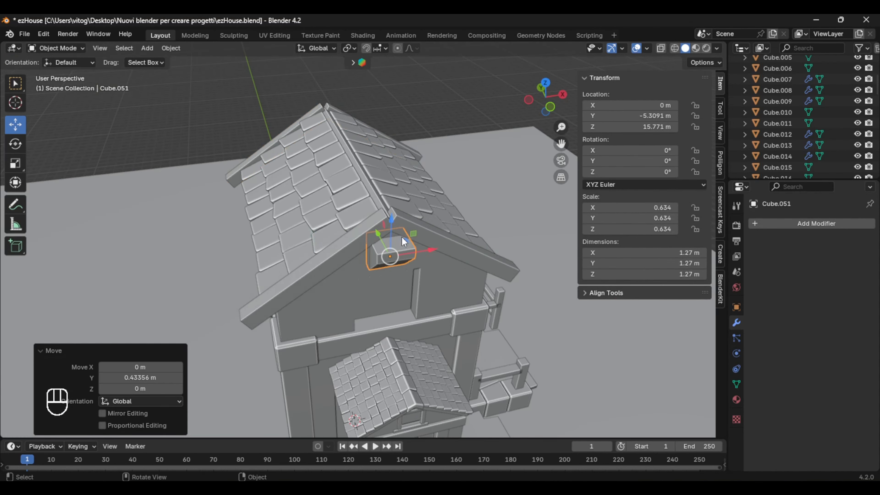
{"action": "left_click", "coordinate": [376, 236]}
{"action": "key", "text": "Tab"}
{"action": "left_click", "coordinate": [373, 235]}
{"action": "key", "text": "Tab"}
{"action": "left_click", "coordinate": [400, 248]}
{"action": "key", "text": "Tab"}
{"action": "middle_click_drag", "start_coordinate": [496, 241], "coordinate": [368, 239]}
{"action": "key", "text": "Tab"}
Add a cube above the slanted support block at Y -5.0858 m and Z 17.354 m
{"action": "key", "text": "shift+a"}
{"action": "left_click", "coordinate": [304, 153]}
{"action": "left_click_drag", "start_coordinate": [421, 376], "coordinate": [381, 128]}
{"action": "left_click_drag", "start_coordinate": [409, 160], "coordinate": [382, 207]}
{"action": "scroll", "coordinate": [456, 253], "scroll_direction": "up", "scroll_amount": 5}
{"action": "middle_click_drag", "start_coordinate": [416, 288], "coordinate": [392, 256]}
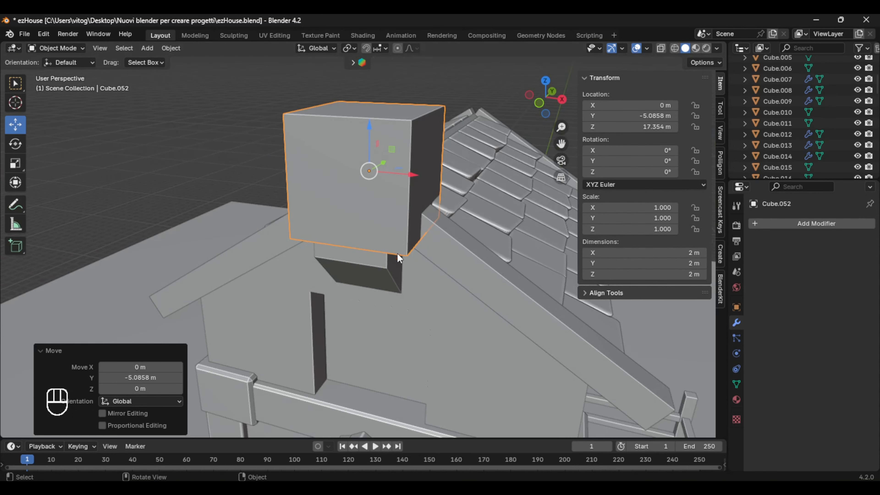
Scale the new cube to 0.716 with Z scale 0.386 and set it on the support block at Y -5.3003 m and Z 16.733 m
{"action": "key", "text": "s"}
{"action": "key", "text": "ctrl+z"}
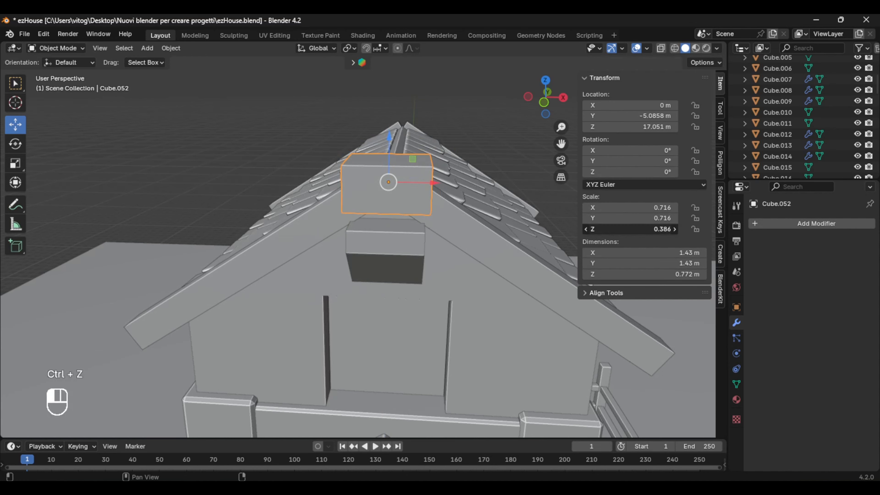
{"action": "left_click_drag", "start_coordinate": [386, 175], "coordinate": [386, 174]}
{"action": "middle_click_drag", "start_coordinate": [385, 174], "coordinate": [305, 204]}
{"action": "left_click_drag", "start_coordinate": [362, 214], "coordinate": [351, 217]}
{"action": "middle_click_drag", "start_coordinate": [364, 221], "coordinate": [455, 204]}
Add an Array modifier to the chimney block with count 3 and relative offset factors X 0 and Z 1
{"action": "left_click", "coordinate": [780, 224]}
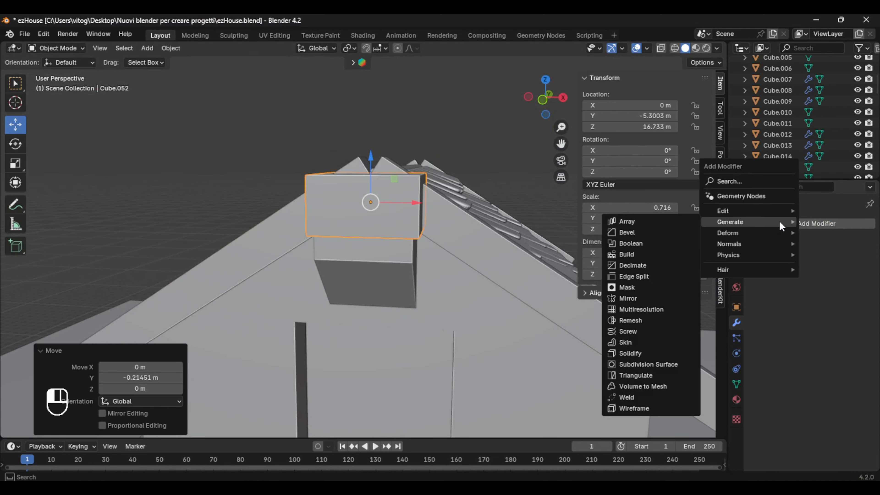
{"action": "left_click", "coordinate": [626, 220]}
{"action": "left_click", "coordinate": [827, 327]}
{"action": "type", "text": "1"}
{"action": "key", "text": "Return"}
{"action": "left_click", "coordinate": [829, 303]}
{"action": "type", "text": "0"}
{"action": "key", "text": "Return"}
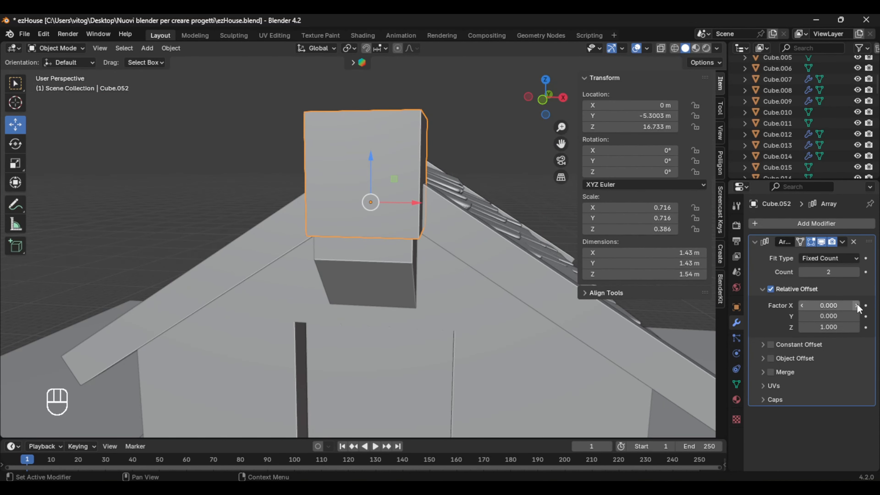
{"action": "middle_click_drag", "start_coordinate": [469, 270], "coordinate": [429, 285]}
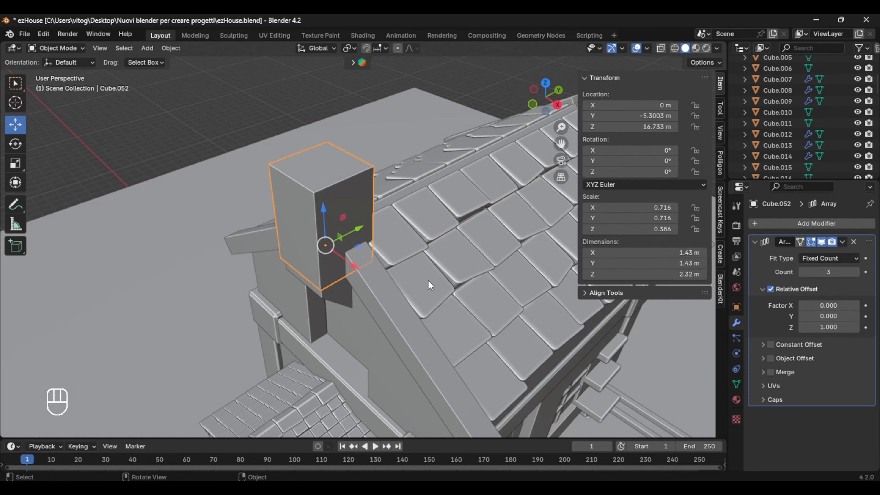
Add a Bevel modifier with a 0.1 m amount to the stacked chimney blocks and save the file
{"action": "key", "text": "Tab"}
{"action": "key", "text": "Tab"}
{"action": "left_click", "coordinate": [841, 241]}
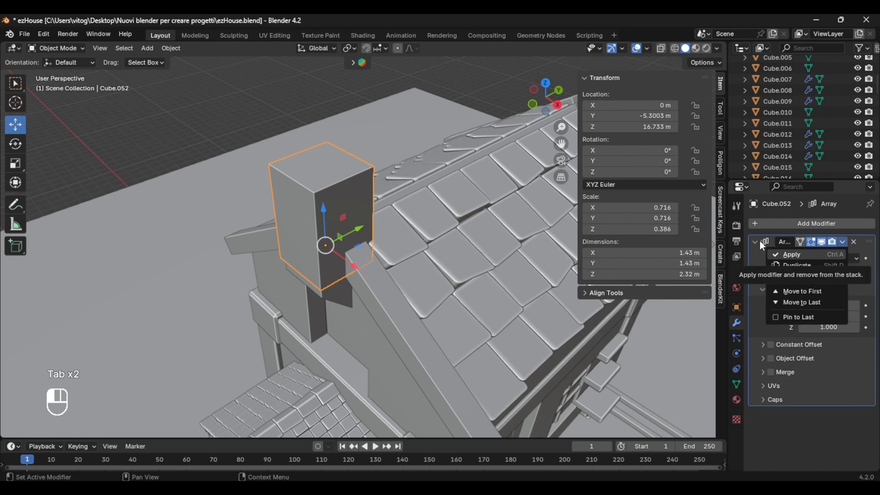
{"action": "left_click", "coordinate": [793, 223]}
{"action": "mouse_move", "coordinate": [784, 221]}
{"action": "left_click", "coordinate": [666, 233]}
{"action": "key", "text": "ctrl+s"}
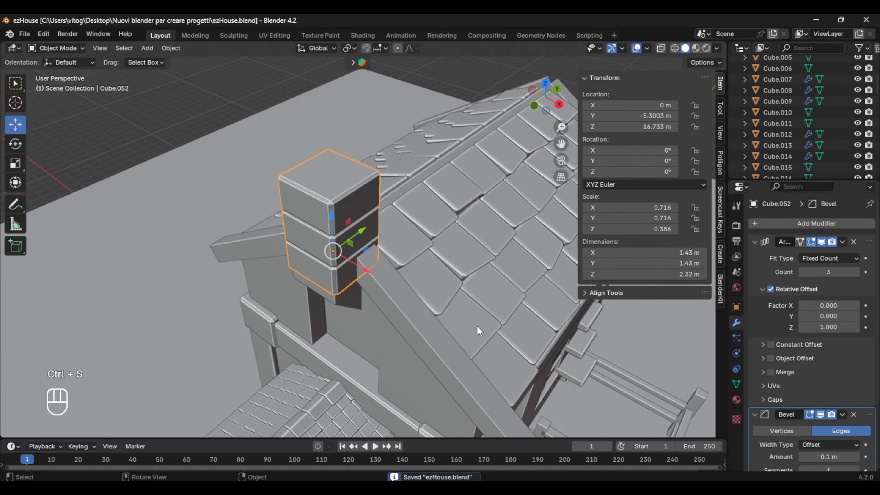
Duplicate a single chimney block straight upward and apply the Array modifier on the original as two stacked blocks
{"action": "middle_click_drag", "start_coordinate": [477, 325], "coordinate": [443, 313]}
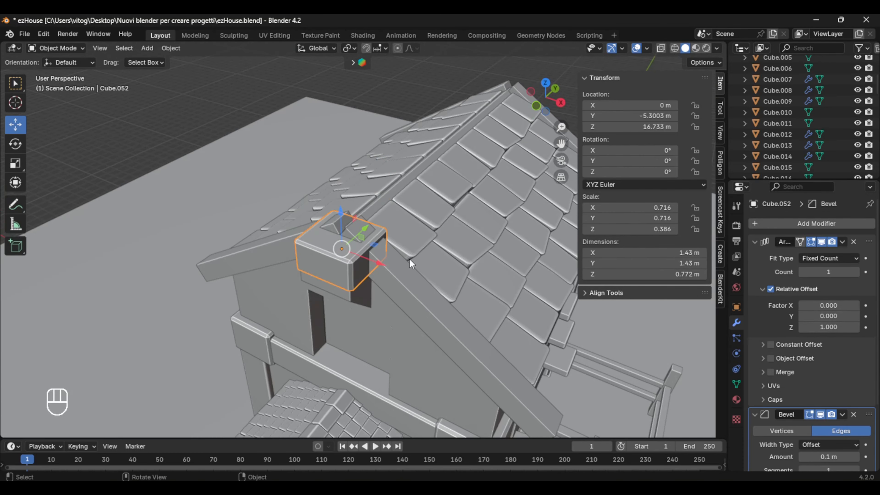
{"action": "key", "text": "shift+d"}
{"action": "key", "text": "z"}
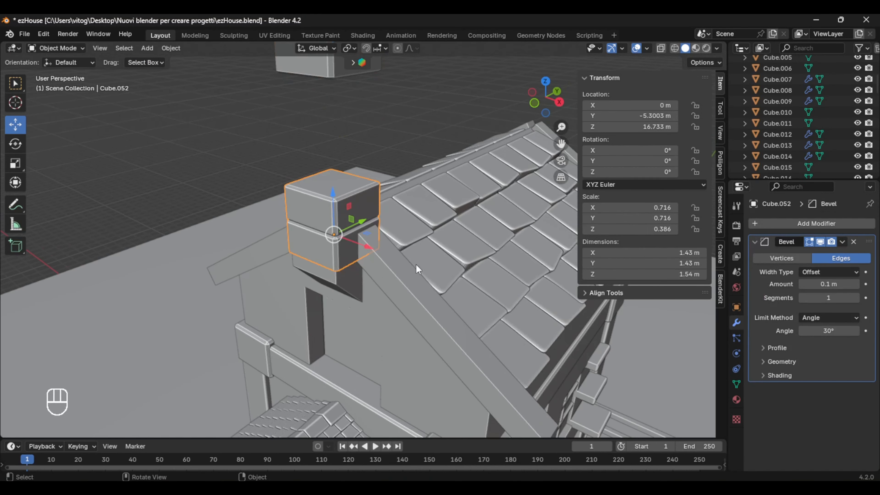
Randomize the vertices of the two stacked chimney blocks and lower the duplicate block onto them at Z 18.216 m
{"action": "key", "text": "Tab"}
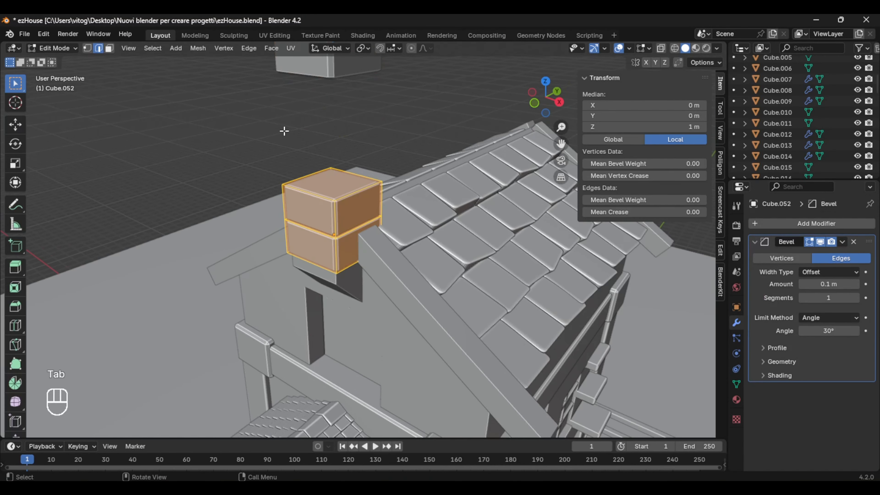
{"action": "left_click", "coordinate": [197, 51]}
{"action": "mouse_move", "coordinate": [222, 59]}
{"action": "left_click", "coordinate": [331, 154]}
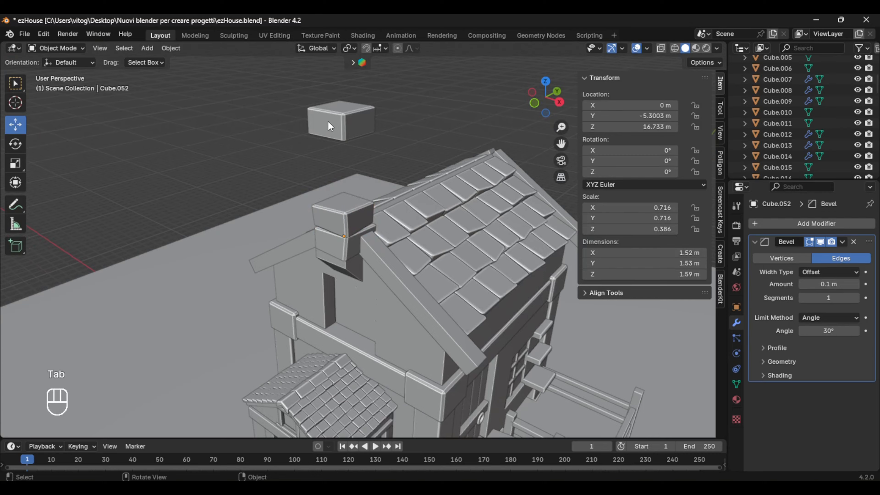
{"action": "left_click_drag", "start_coordinate": [331, 126], "coordinate": [354, 198]}
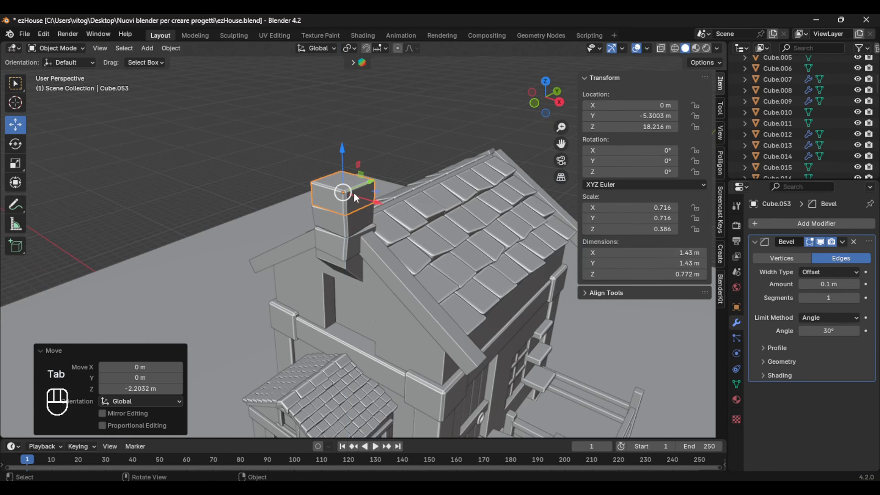
Inset the top face of the uppermost chimney block to leave a rim around it
{"action": "scroll", "coordinate": [354, 198], "scroll_direction": "up", "scroll_amount": 4}
{"action": "middle_click_drag", "start_coordinate": [354, 197], "coordinate": [401, 268]}
{"action": "key", "text": "Tab"}
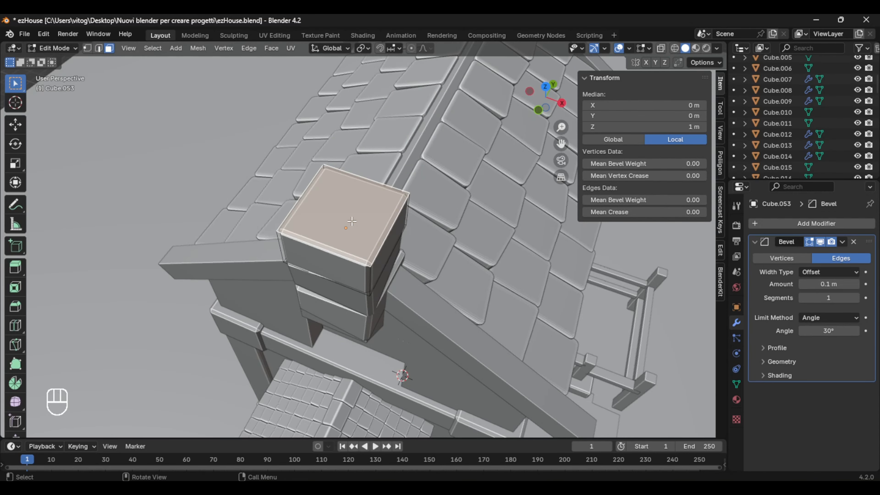
{"action": "key", "text": "i"}
{"action": "left_click", "coordinate": [415, 255]}
Try to recess the inset chimney face by moving and extruding it downward, undoing both attempts
{"action": "key", "text": "g"}
{"action": "key", "text": "z"}
{"action": "left_click", "coordinate": [407, 259]}
{"action": "key", "text": "ctrl+z"}
{"action": "key", "text": "e"}
{"action": "key", "text": "z"}
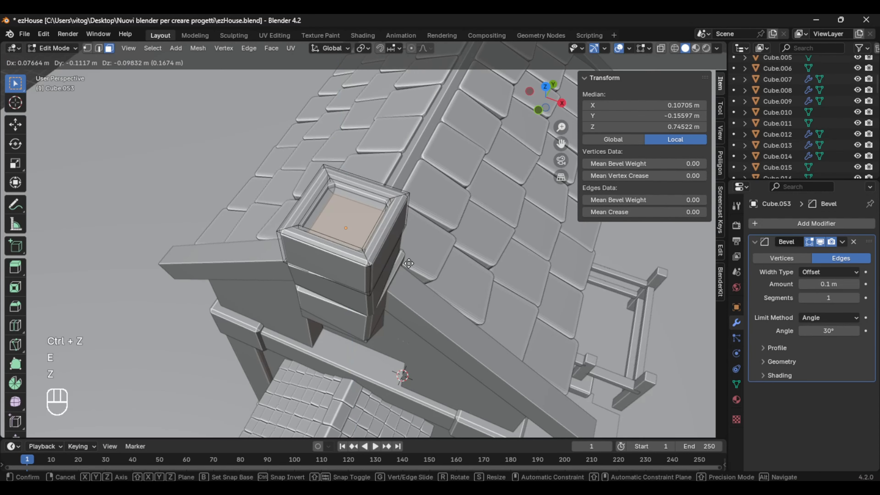
{"action": "left_click", "coordinate": [409, 263]}
{"action": "scroll", "coordinate": [412, 258], "scroll_direction": "down", "scroll_amount": 3}
{"action": "key", "text": "Tab"}
{"action": "key", "text": "ctrl+z"}
{"action": "key", "text": "ctrl+z"}
Move the inset face along Z to shape the chimney opening and save the file
{"action": "middle_click_drag", "start_coordinate": [427, 242], "coordinate": [265, 176]}
{"action": "key", "text": "g"}
{"action": "key", "text": "z"}
{"action": "left_click", "coordinate": [412, 257]}
{"action": "key", "text": "Tab"}
{"action": "scroll", "coordinate": [408, 251], "scroll_direction": "down", "scroll_amount": 5}
{"action": "scroll", "coordinate": [312, 208], "scroll_direction": "down", "scroll_amount": 4}
{"action": "scroll", "coordinate": [363, 254], "scroll_direction": "up", "scroll_amount": 6}
{"action": "middle_click_drag", "start_coordinate": [318, 213], "coordinate": [350, 232], "text": "shift"}
{"action": "key", "text": "ctrl+s"}
Duplicate the porch side window's pane and bars and position the copy in front of the main gable at Z 13.372 m
{"action": "middle_click_drag", "start_coordinate": [460, 256], "coordinate": [440, 208], "text": "shift"}
{"action": "scroll", "coordinate": [440, 208], "scroll_direction": "up", "scroll_amount": 2}
{"action": "left_click", "coordinate": [207, 225]}
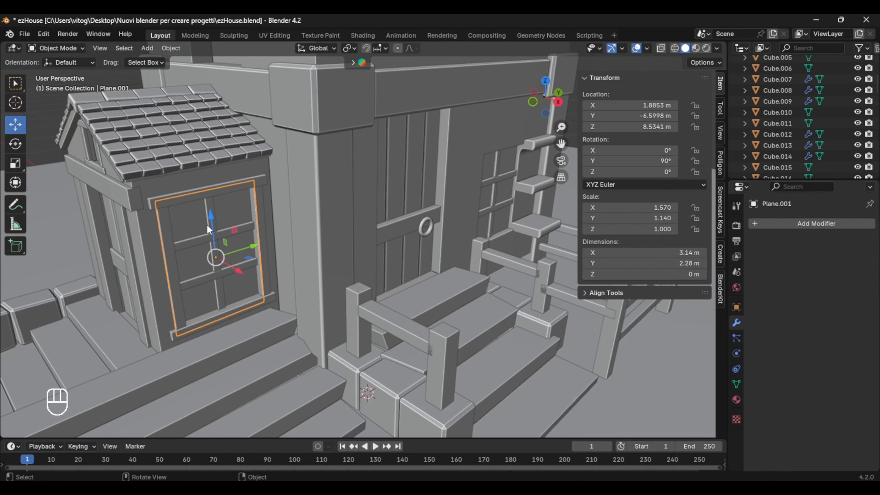
{"action": "left_click", "coordinate": [207, 225], "text": "shift"}
{"action": "left_click", "coordinate": [202, 240], "text": "shift"}
{"action": "key", "text": "shift+d"}
{"action": "left_click", "coordinate": [182, 75]}
{"action": "middle_click_drag", "start_coordinate": [194, 88], "coordinate": [229, 101]}
{"action": "left_click_drag", "start_coordinate": [379, 153], "coordinate": [378, 62]}
{"action": "middle_click_drag", "start_coordinate": [379, 76], "coordinate": [412, 101]}
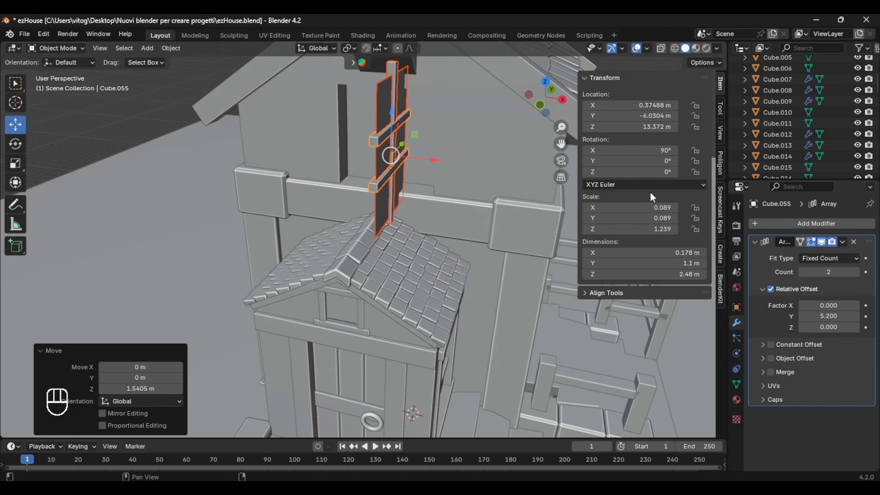
{"action": "key", "text": "ctrl+j"}
{"action": "middle_click_drag", "start_coordinate": [450, 194], "coordinate": [399, 189]}
{"action": "scroll", "coordinate": [399, 189], "scroll_direction": "up", "scroll_amount": 3}
{"action": "key", "text": "ctrl+z"}
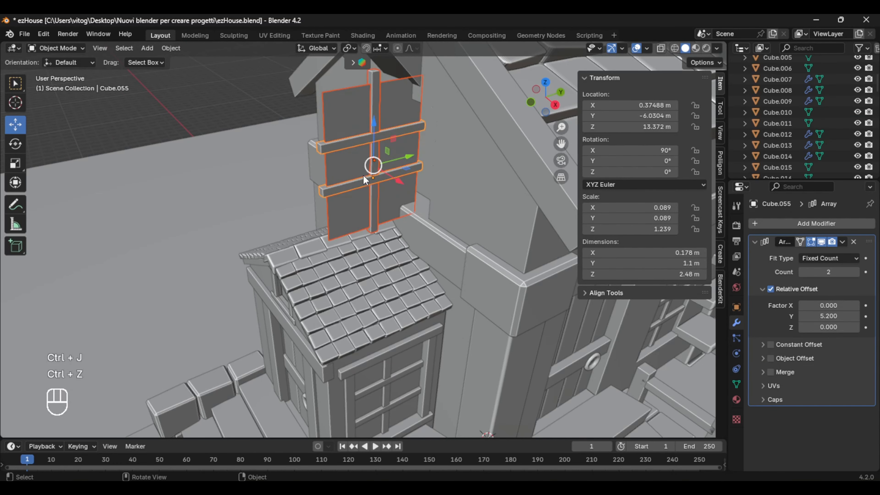
Apply the Array modifier on the copied window's crossbars and join the pane and bars into one object
{"action": "left_click", "coordinate": [833, 256]}
{"action": "left_click", "coordinate": [392, 113], "text": "shift"}
{"action": "left_click", "coordinate": [374, 109], "text": "shift"}
{"action": "left_click", "coordinate": [359, 139], "text": "shift"}
{"action": "key", "text": "ctrl+j"}
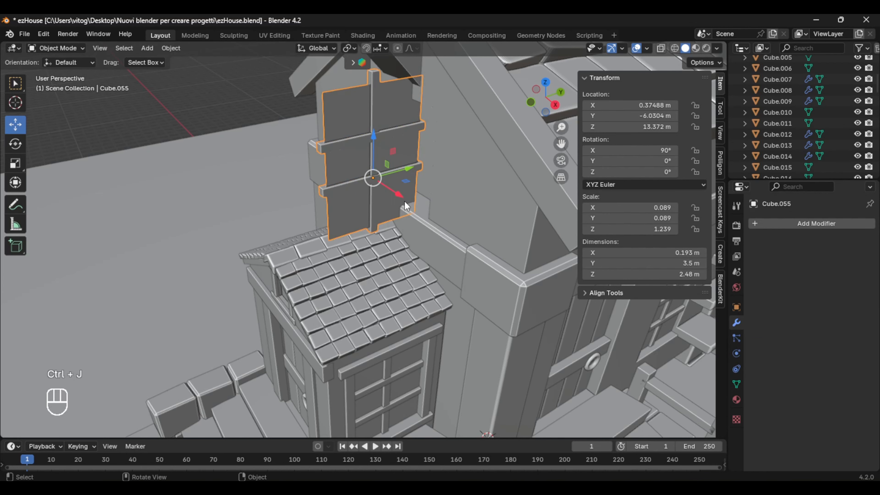
Set the joined window's Z rotation to 90° so that it faces the front of the gable
{"action": "key", "text": "r"}
{"action": "key", "text": "z"}
{"action": "left_click", "coordinate": [359, 213]}
{"action": "left_click", "coordinate": [644, 172]}
{"action": "middle_click_drag", "start_coordinate": [357, 208], "coordinate": [402, 204]}
{"action": "type", "text": "90"}
{"action": "key", "text": "Return"}
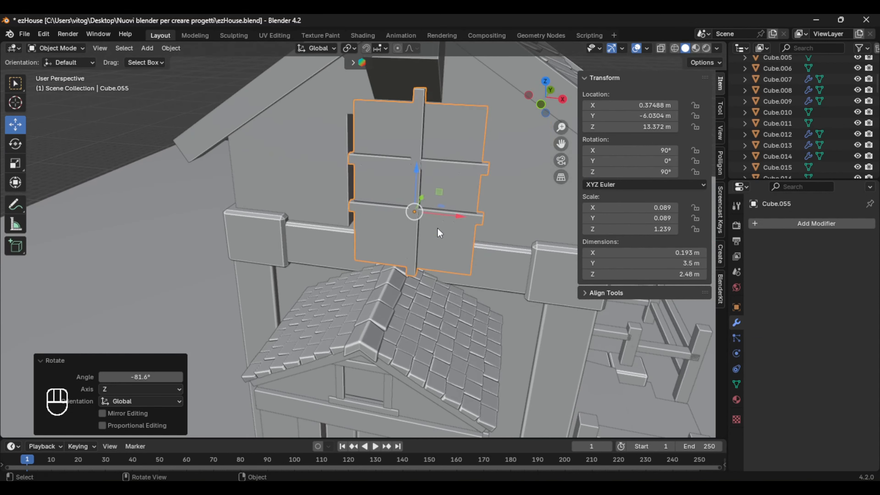
Move the window into the gable opening at X 0.017183 m and Y -4.8051 m
{"action": "left_click_drag", "start_coordinate": [458, 217], "coordinate": [426, 213]}
{"action": "middle_click_drag", "start_coordinate": [427, 256], "coordinate": [429, 288]}
{"action": "left_click_drag", "start_coordinate": [433, 223], "coordinate": [448, 224]}
{"action": "middle_click_drag", "start_coordinate": [416, 221], "coordinate": [468, 194]}
{"action": "left_click_drag", "start_coordinate": [389, 196], "coordinate": [346, 170]}
{"action": "scroll", "coordinate": [439, 219], "scroll_direction": "up", "scroll_amount": 4}
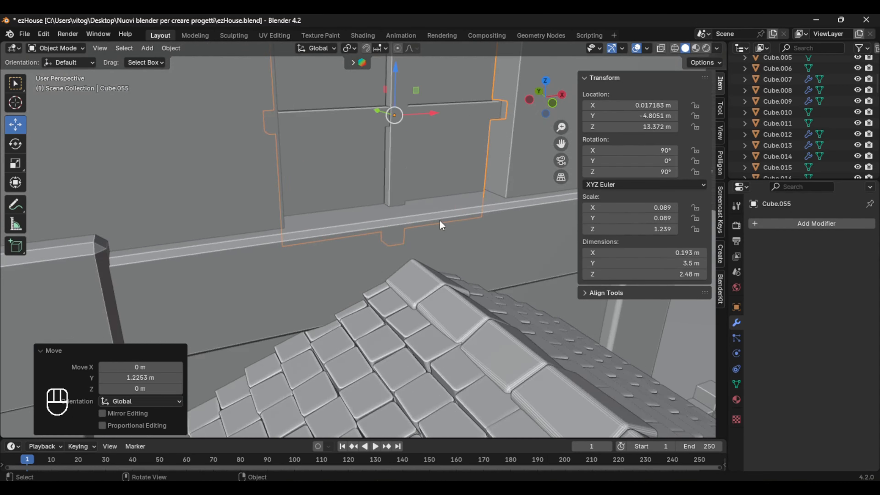
Lower the gable window to Z 13.121 m and scale it up by 1.101 to fill the opening
{"action": "middle_click_drag", "start_coordinate": [439, 220], "coordinate": [391, 217]}
{"action": "left_click_drag", "start_coordinate": [369, 172], "coordinate": [370, 199]}
{"action": "left_click_drag", "start_coordinate": [411, 225], "coordinate": [414, 227]}
{"action": "key", "text": "s"}
{"action": "left_click", "coordinate": [418, 229]}
{"action": "scroll", "coordinate": [352, 183], "scroll_direction": "down", "scroll_amount": 5}
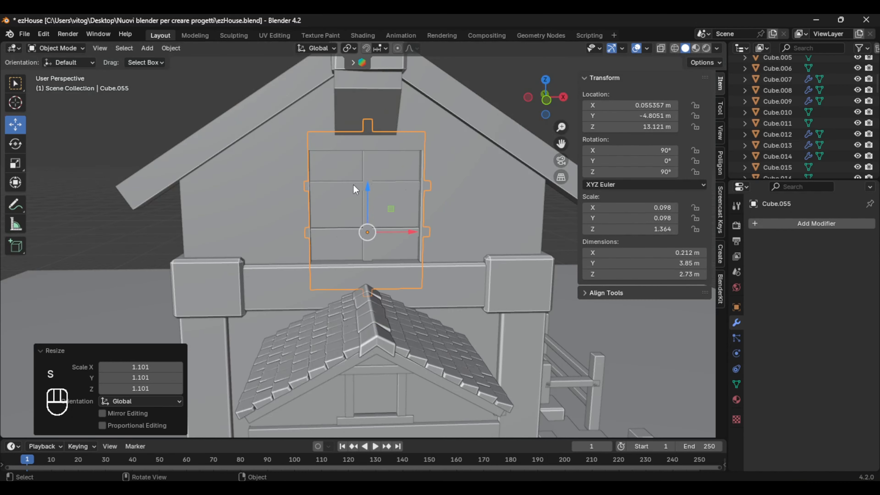
Center the gable window by setting its X location to 0 m and save the file
{"action": "left_click", "coordinate": [194, 111]}
{"action": "mouse_move", "coordinate": [367, 220]}
{"action": "middle_mouse_down"}
{"action": "mouse_move", "coordinate": [322, 229]}
{"action": "mouse_move", "coordinate": [376, 221]}
{"action": "middle_mouse_up"}
{"action": "left_click", "coordinate": [391, 213]}
{"action": "left_click_drag", "start_coordinate": [422, 226], "coordinate": [418, 226]}
{"action": "scroll", "coordinate": [381, 208], "scroll_direction": "down", "scroll_amount": 5}
{"action": "left_click", "coordinate": [215, 118]}
{"action": "middle_click_drag", "start_coordinate": [412, 194], "coordinate": [366, 241]}
{"action": "left_click", "coordinate": [381, 211]}
{"action": "left_click", "coordinate": [637, 105]}
{"action": "type", "text": "0"}
{"action": "key", "text": "Return"}
{"action": "scroll", "coordinate": [381, 222], "scroll_direction": "down", "scroll_amount": 3}
{"action": "scroll", "coordinate": [419, 177], "scroll_direction": "down", "scroll_amount": 3}
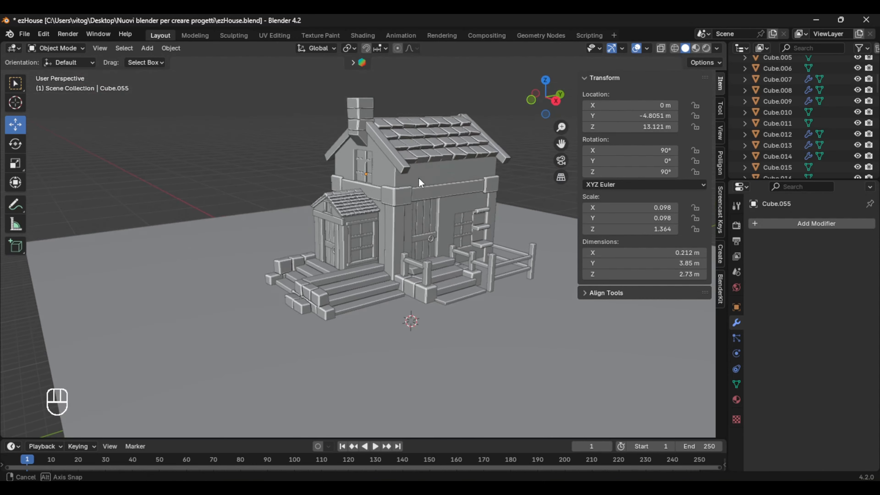
{"action": "key", "text": "ctrl+s"}
Add a cube scaled to 0.376 and place it beside the side door's corner pillar at X 5.0014 m, Y -4.543 m, Z 10.873 m
{"action": "scroll", "coordinate": [401, 197], "scroll_direction": "up", "scroll_amount": 2}
{"action": "scroll", "coordinate": [402, 197], "scroll_direction": "up", "scroll_amount": 3}
{"action": "key", "text": "shift+a"}
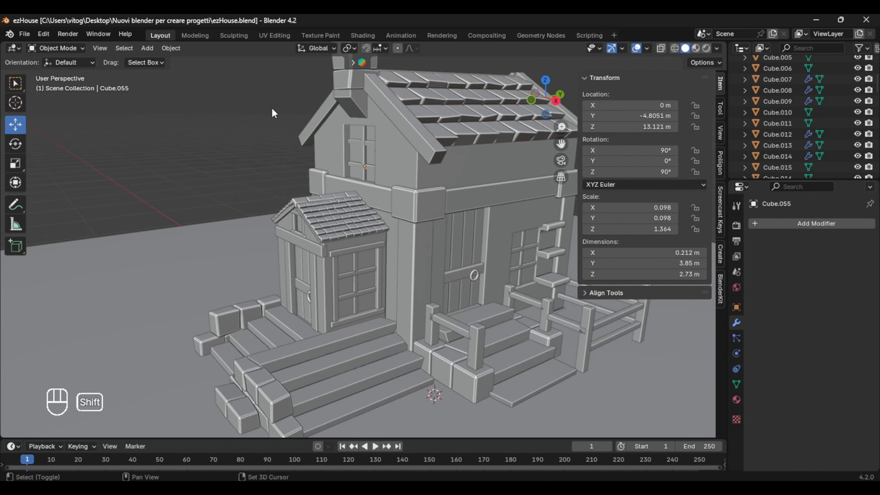
{"action": "left_click", "coordinate": [384, 192]}
{"action": "left_click_drag", "start_coordinate": [442, 355], "coordinate": [447, 163]}
{"action": "left_click_drag", "start_coordinate": [480, 217], "coordinate": [537, 237]}
{"action": "middle_click_drag", "start_coordinate": [502, 266], "coordinate": [452, 269]}
{"action": "key", "text": "s"}
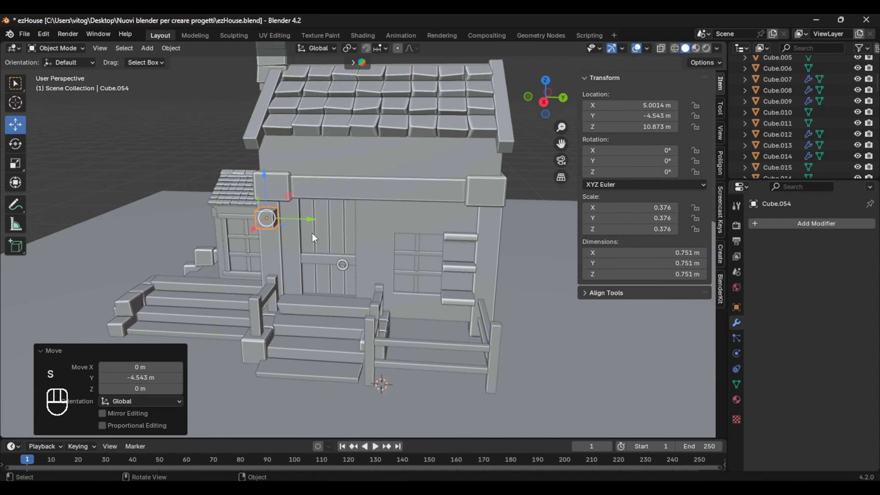
Scale the cube down to 0.231 and move it onto the corner block beside the side door at X 4.115 m, Z 12.034 m
{"action": "middle_click_drag", "start_coordinate": [312, 233], "coordinate": [395, 235]}
{"action": "scroll", "coordinate": [346, 228], "scroll_direction": "up", "scroll_amount": 5}
{"action": "left_click_drag", "start_coordinate": [282, 218], "coordinate": [279, 153]}
{"action": "middle_click_drag", "start_coordinate": [311, 222], "coordinate": [274, 222]}
Add a Bevel modifier of 0.27 m to the small cube and push it into the corner block at X 4.0786 m
{"action": "left_click", "coordinate": [788, 225]}
{"action": "mouse_move", "coordinate": [788, 226]}
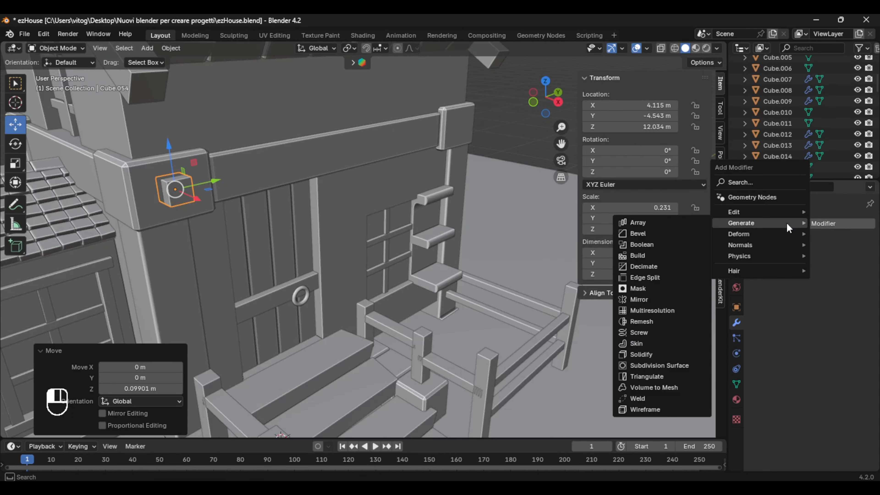
{"action": "left_click", "coordinate": [669, 232]}
{"action": "left_click_drag", "start_coordinate": [847, 283], "coordinate": [859, 283]}
{"action": "middle_click_drag", "start_coordinate": [367, 295], "coordinate": [454, 314]}
{"action": "left_click_drag", "start_coordinate": [337, 216], "coordinate": [335, 216]}
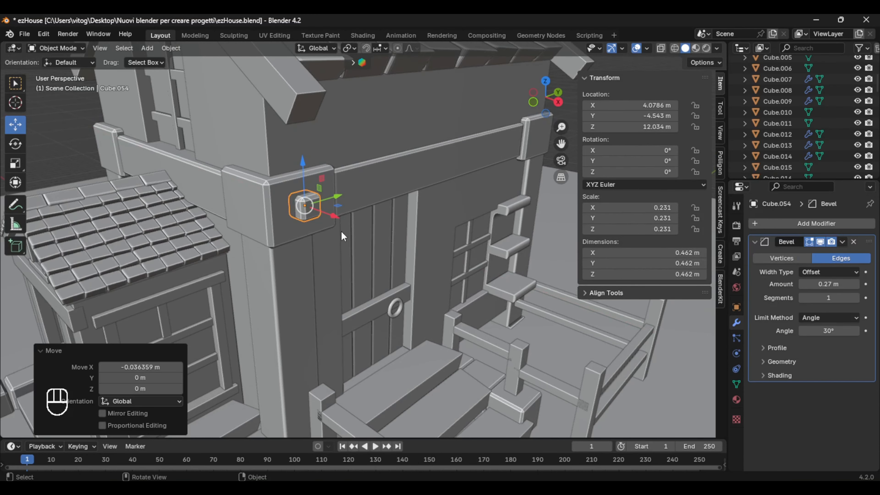
Add a Mirror modifier to the beveled stud on the X and Y axes, with the object Cube as mirror object
{"action": "left_click", "coordinate": [322, 208]}
{"action": "left_click", "coordinate": [816, 223]}
{"action": "left_click", "coordinate": [668, 223]}
{"action": "left_click", "coordinate": [787, 224]}
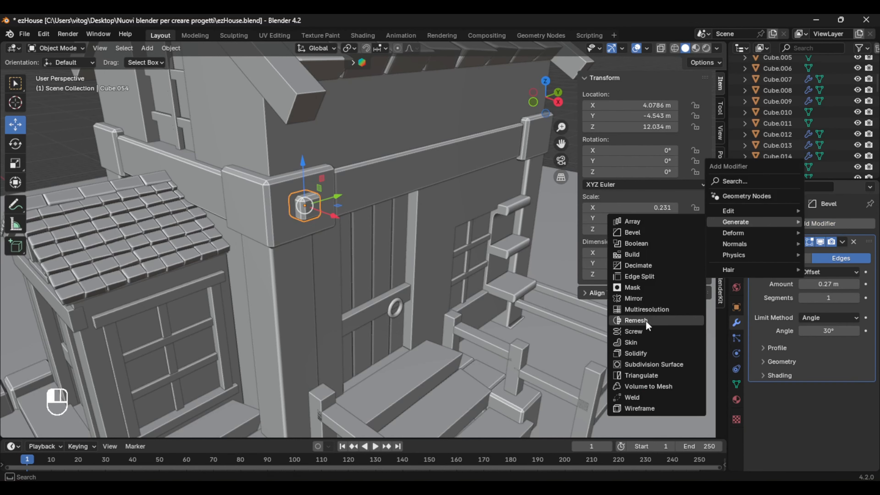
{"action": "left_click", "coordinate": [651, 314]}
{"action": "left_click", "coordinate": [412, 153]}
{"action": "middle_click_drag", "start_coordinate": [413, 194], "coordinate": [424, 194]}
{"action": "scroll", "coordinate": [425, 194], "scroll_direction": "down", "scroll_amount": 1}
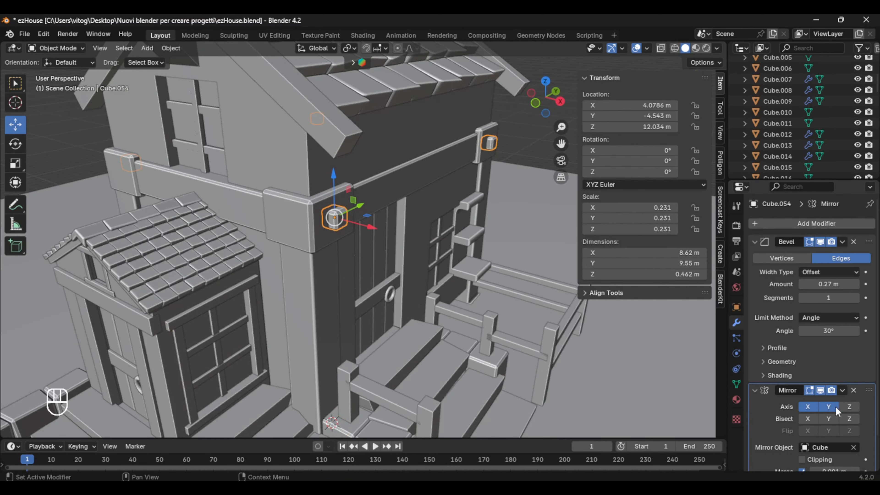
{"action": "middle_click_drag", "start_coordinate": [500, 353], "coordinate": [517, 352]}
{"action": "left_click", "coordinate": [809, 409]}
{"action": "middle_click_drag", "start_coordinate": [440, 340], "coordinate": [467, 342]}
{"action": "left_click", "coordinate": [87, 145]}
{"action": "middle_click_drag", "start_coordinate": [163, 163], "coordinate": [219, 236]}
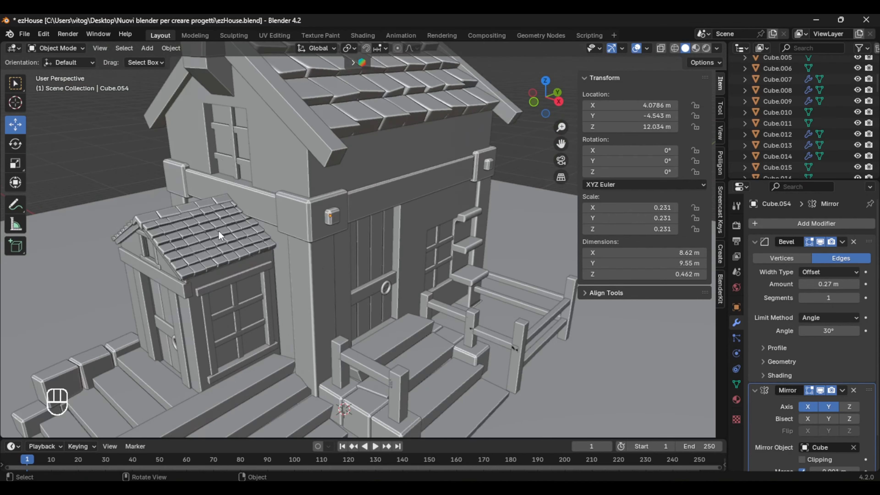
Duplicate the stud onto the corner block's front face at X 3.3548 m, Y -5.3226 m, Z 12.039 m, with its mirror axes turned off
{"action": "left_click", "coordinate": [319, 242]}
{"action": "middle_click_drag", "start_coordinate": [346, 251], "coordinate": [376, 249]}
{"action": "scroll", "coordinate": [374, 243], "scroll_direction": "up", "scroll_amount": 2}
{"action": "left_click_drag", "start_coordinate": [340, 170], "coordinate": [340, 167]}
{"action": "left_click", "coordinate": [385, 205]}
{"action": "scroll", "coordinate": [386, 208], "scroll_direction": "down", "scroll_amount": 3}
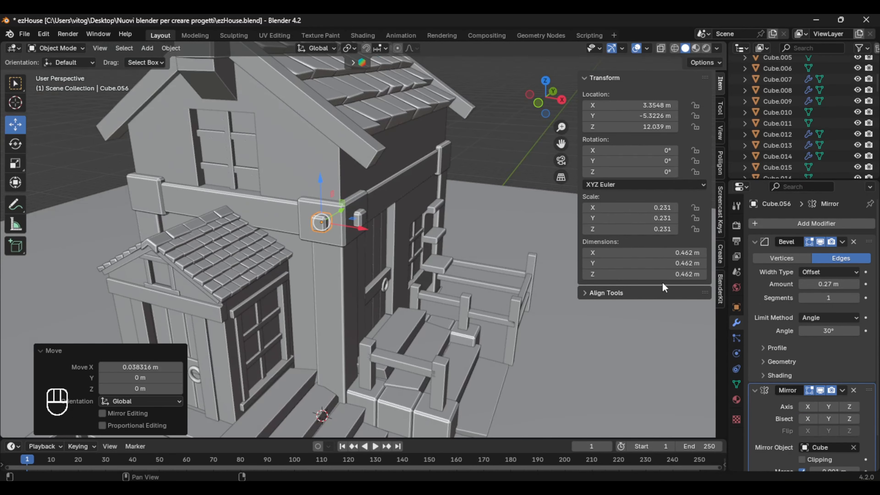
Mirror the front stud to the opposite front corner block and the side stud on the Y axis only, and save the file
{"action": "left_click", "coordinate": [360, 218]}
{"action": "left_click", "coordinate": [828, 408]}
{"action": "scroll", "coordinate": [381, 225], "scroll_direction": "down", "scroll_amount": 3}
{"action": "left_click", "coordinate": [222, 145]}
{"action": "middle_click_drag", "start_coordinate": [249, 226], "coordinate": [223, 211]}
{"action": "middle_click_drag", "start_coordinate": [521, 259], "coordinate": [499, 243]}
{"action": "scroll", "coordinate": [485, 258], "scroll_direction": "down", "scroll_amount": 1}
{"action": "scroll", "coordinate": [451, 270], "scroll_direction": "up", "scroll_amount": 1}
{"action": "key", "text": "ctrl+s"}
{"action": "scroll", "coordinate": [464, 266], "scroll_direction": "up", "scroll_amount": 2}
{"action": "scroll", "coordinate": [499, 243], "scroll_direction": "down", "scroll_amount": 4}
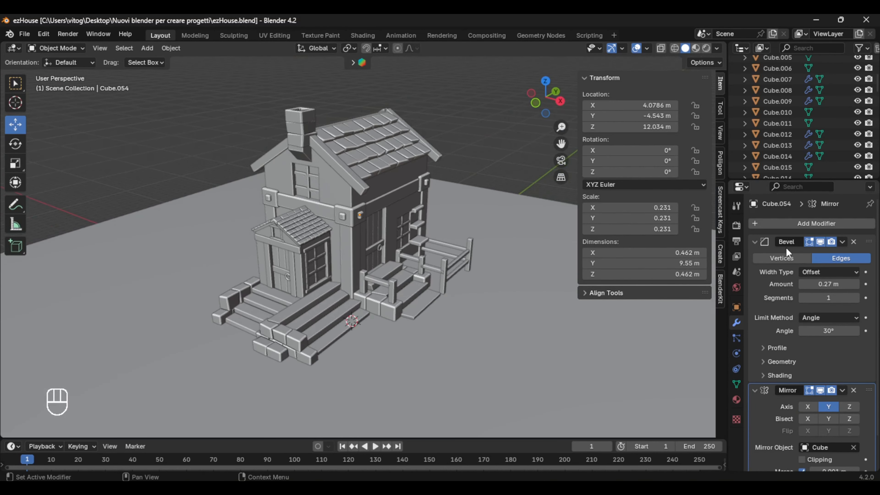